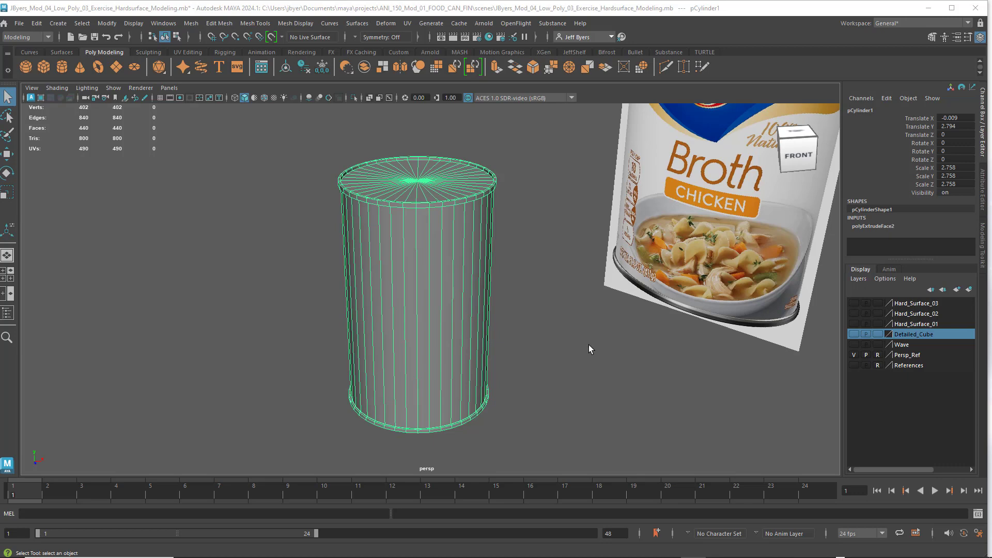
Create a display layer containing the selected can, name it Food_Can_Low_Poly and test its visibility
{"action": "left_click_drag", "start_coordinate": [588, 345], "coordinate": [577, 327], "text": "alt"}
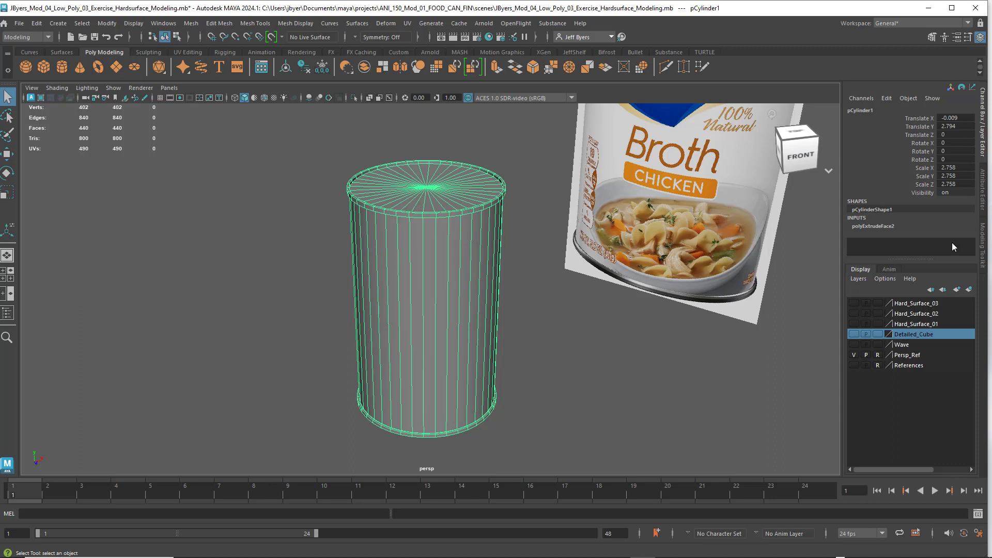
{"action": "left_click", "coordinate": [970, 290]}
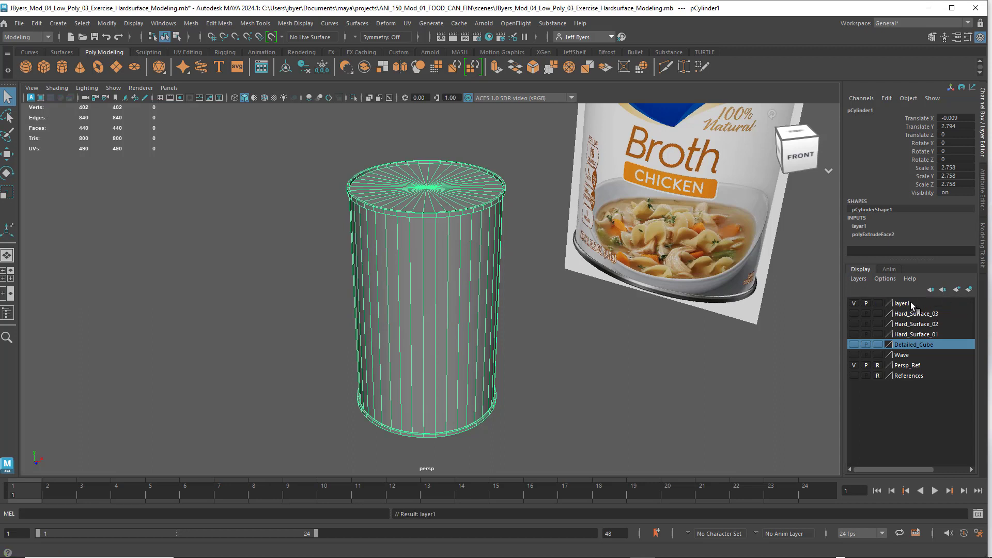
{"action": "double_click", "coordinate": [908, 304]}
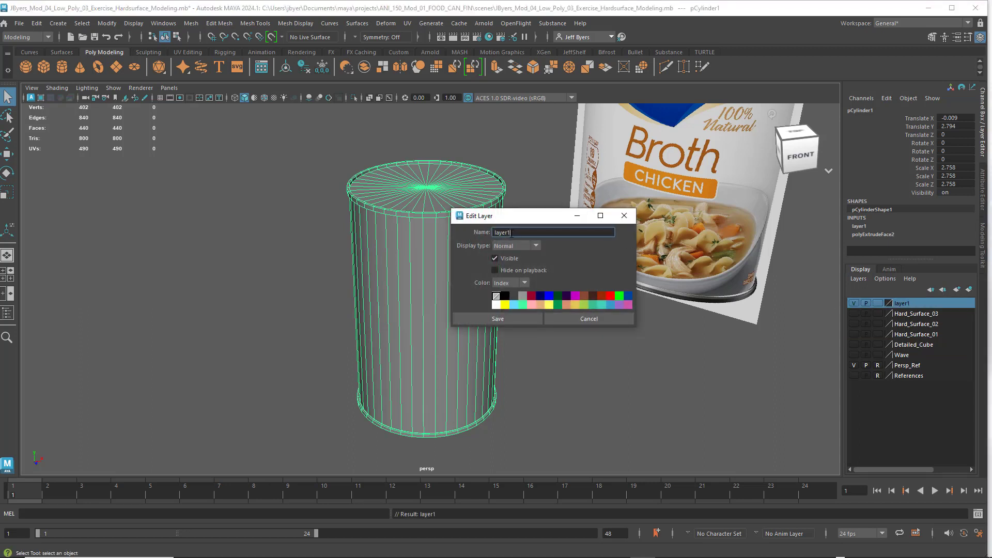
{"action": "left_click_drag", "start_coordinate": [511, 232], "coordinate": [495, 233]}
{"action": "left_click", "coordinate": [513, 315]}
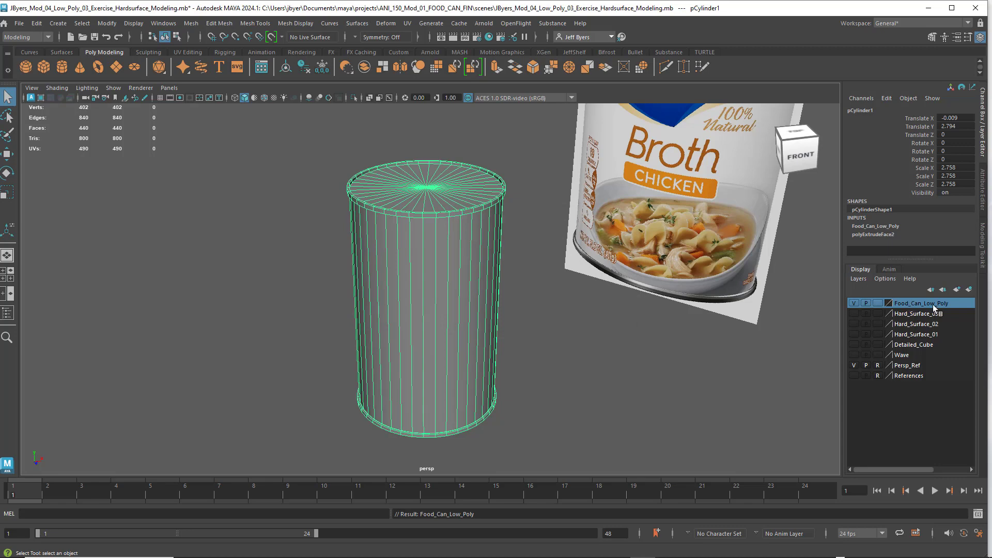
{"action": "left_click", "coordinate": [854, 304]}
{"action": "left_click", "coordinate": [853, 304]}
Duplicate the can and move the copy beside the original along X, to a Translate X of about -6.2
{"action": "left_click_drag", "start_coordinate": [552, 253], "coordinate": [553, 257], "text": "alt"}
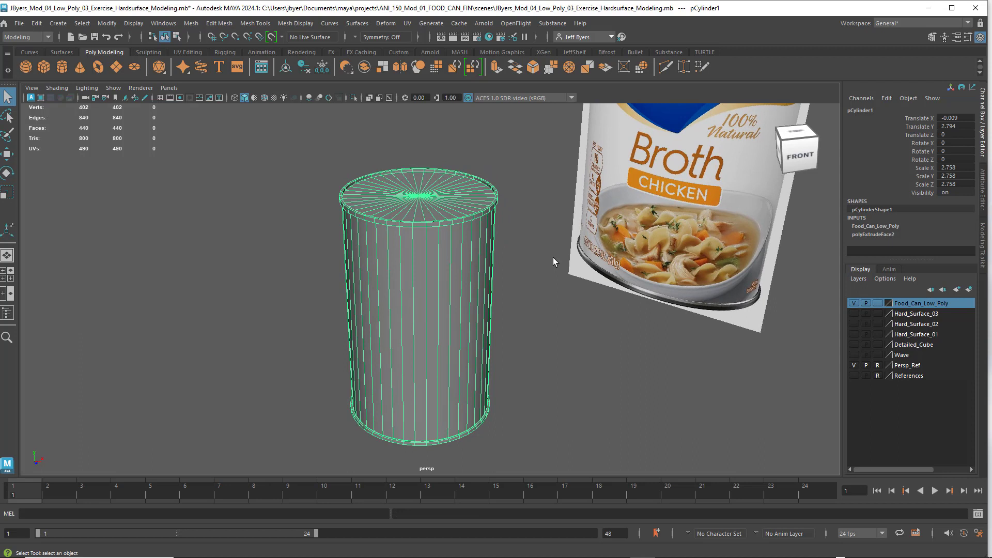
{"action": "key", "text": "ctrl+d"}
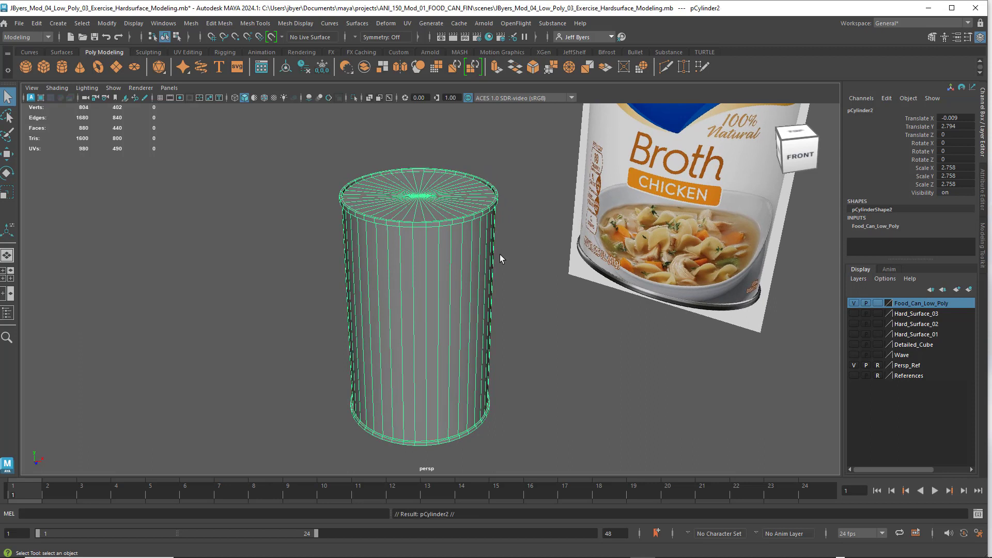
{"action": "key", "text": "w"}
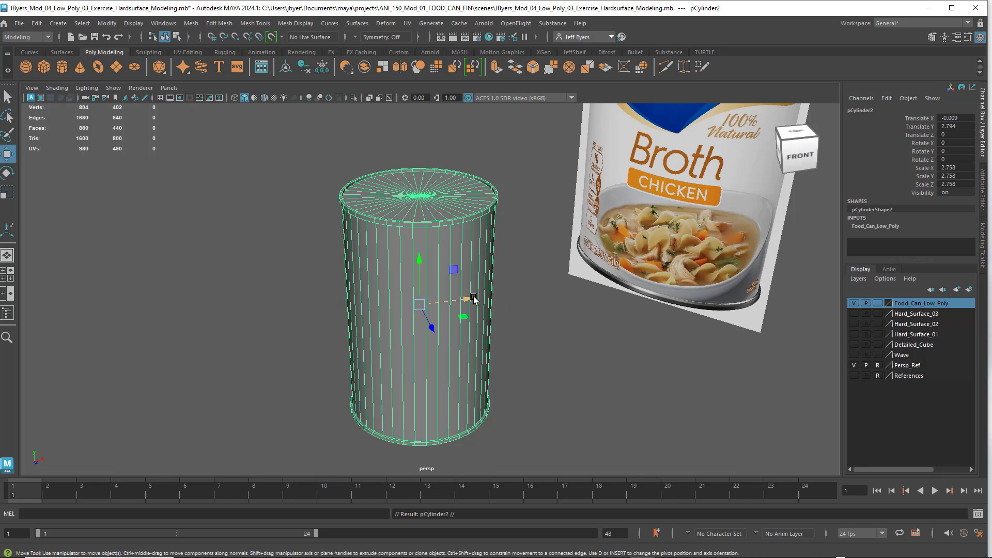
{"action": "left_click_drag", "start_coordinate": [470, 299], "coordinate": [582, 284]}
{"action": "middle_click_drag", "start_coordinate": [582, 283], "coordinate": [506, 276], "text": "alt"}
{"action": "left_click_drag", "start_coordinate": [506, 279], "coordinate": [541, 276], "text": "alt"}
{"action": "middle_click_drag", "start_coordinate": [541, 277], "coordinate": [597, 270], "text": "alt"}
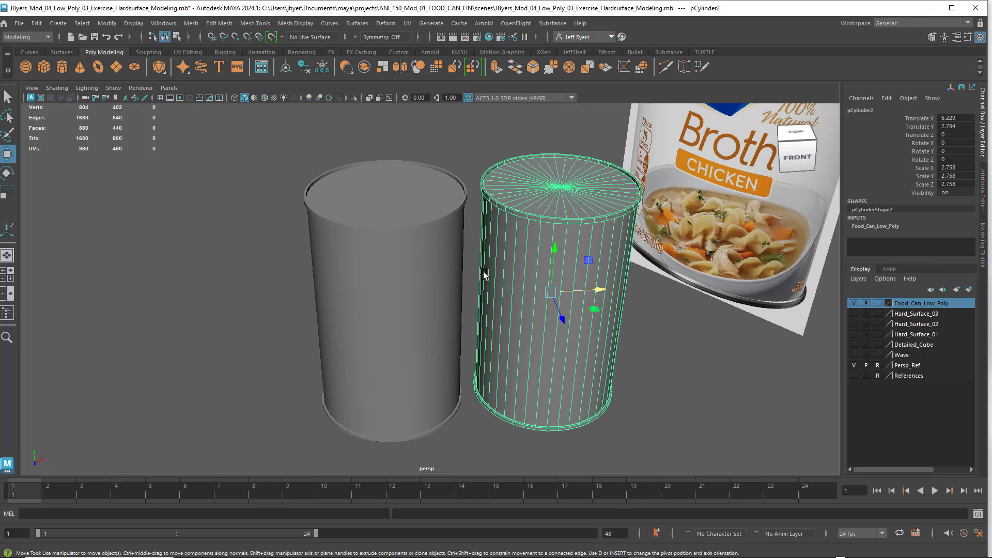
{"action": "left_click_drag", "start_coordinate": [612, 287], "coordinate": [378, 273]}
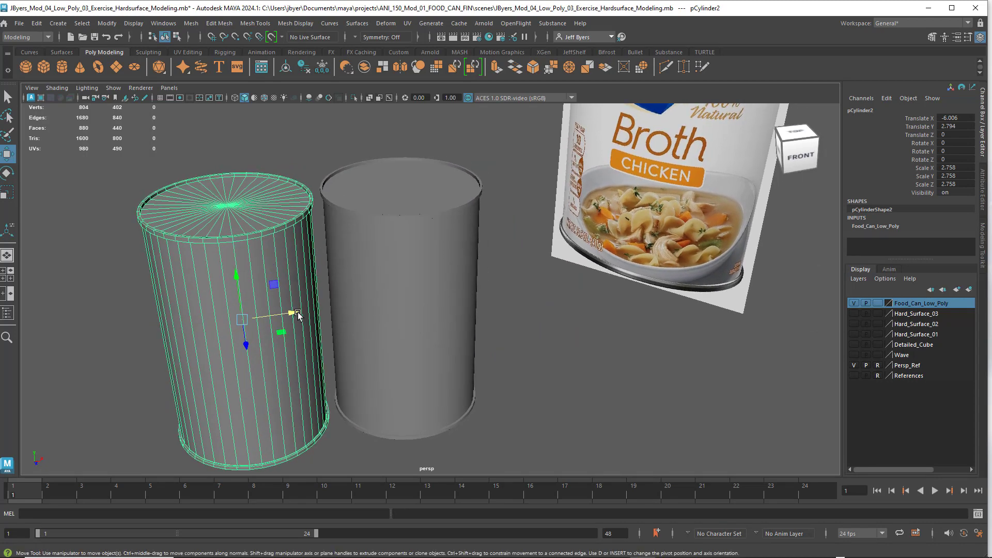
{"action": "left_click_drag", "start_coordinate": [294, 312], "coordinate": [290, 314]}
Check which layer each can belongs to by selecting them in turn and toggling the visibility of Food_Can_Low_Poly
{"action": "left_click_drag", "start_coordinate": [403, 299], "coordinate": [418, 286], "text": "alt"}
{"action": "left_click", "coordinate": [394, 302]}
{"action": "left_click", "coordinate": [309, 261]}
{"action": "left_click", "coordinate": [438, 257]}
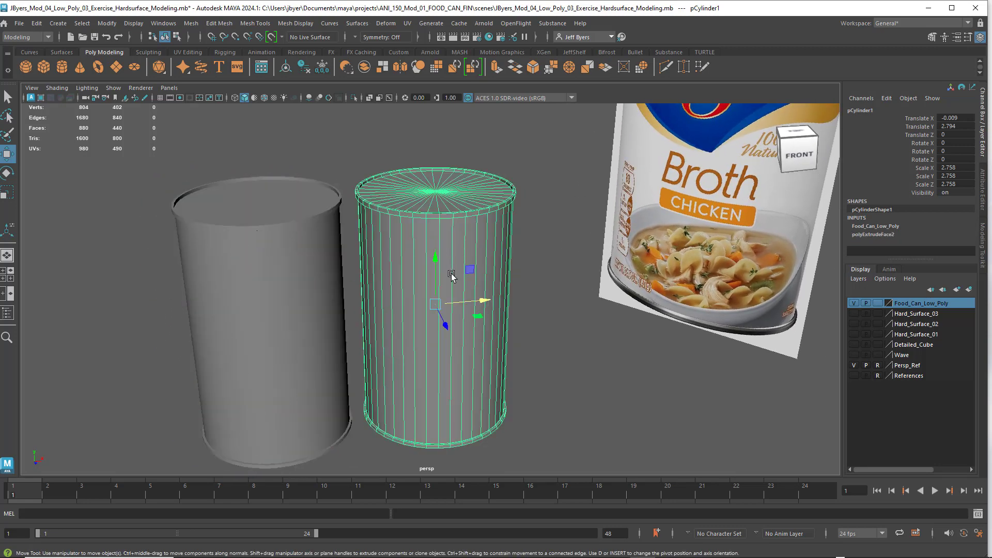
{"action": "left_click", "coordinate": [291, 285]}
{"action": "left_click", "coordinate": [449, 266]}
{"action": "left_click_drag", "start_coordinate": [456, 237], "coordinate": [455, 245], "text": "alt"}
{"action": "left_click", "coordinate": [856, 304]}
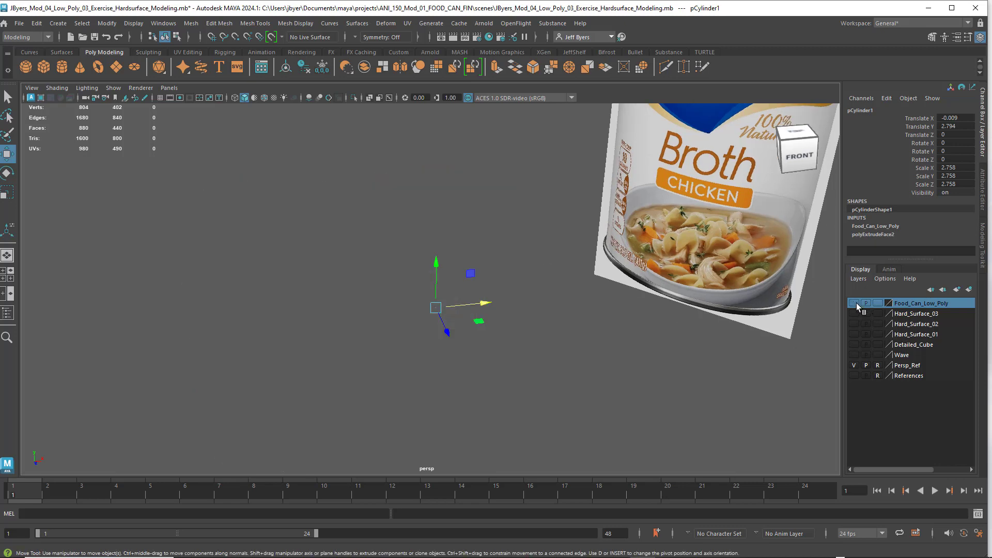
{"action": "left_click", "coordinate": [856, 304]}
{"action": "left_click", "coordinate": [856, 302]}
{"action": "left_click", "coordinate": [856, 303]}
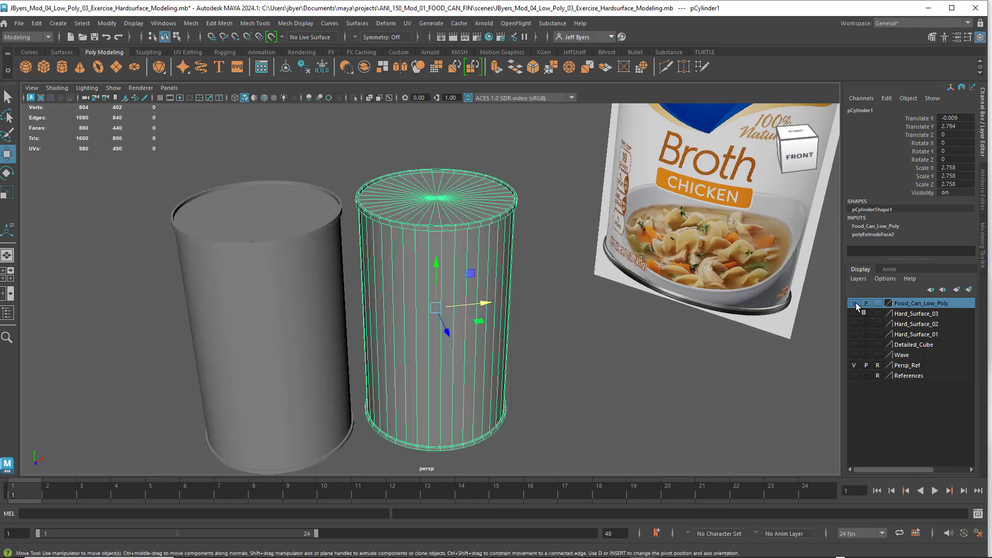
{"action": "left_click", "coordinate": [856, 304]}
{"action": "left_click", "coordinate": [856, 304]}
{"action": "left_click", "coordinate": [856, 304]}
{"action": "left_click", "coordinate": [856, 304]}
{"action": "left_click", "coordinate": [293, 260]}
{"action": "left_click", "coordinate": [428, 243]}
{"action": "left_click", "coordinate": [266, 262]}
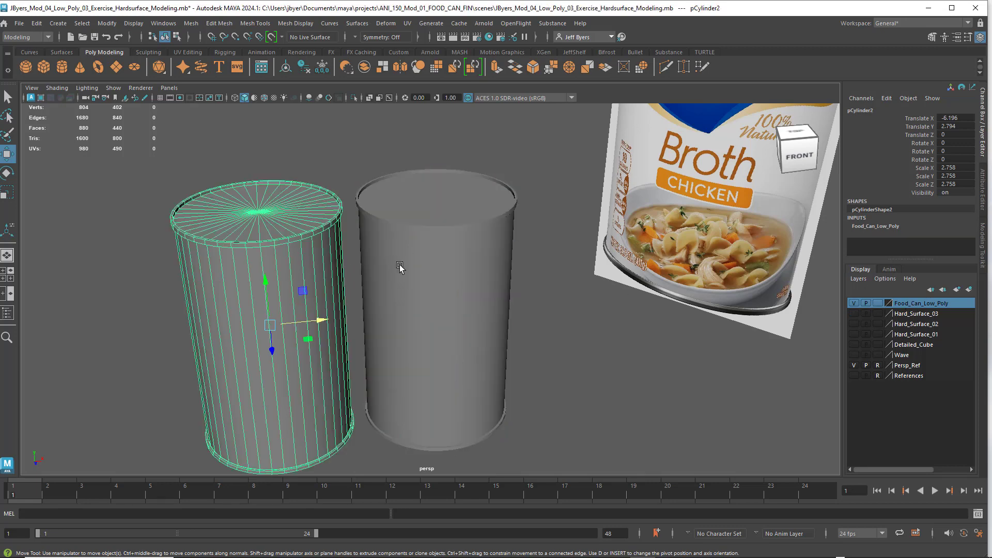
{"action": "left_click", "coordinate": [401, 270]}
{"action": "left_click", "coordinate": [241, 280]}
{"action": "left_click", "coordinate": [442, 260]}
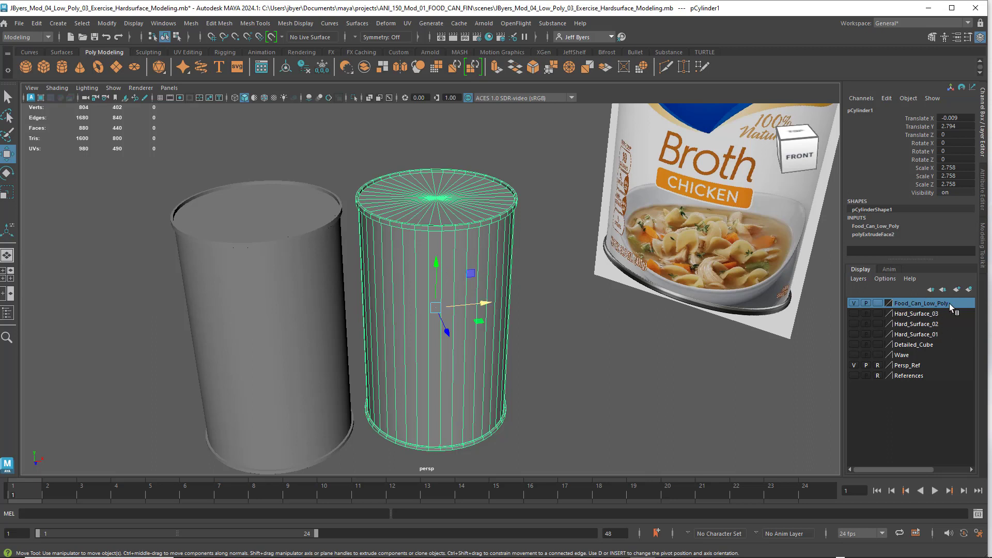
{"action": "left_click", "coordinate": [855, 302]}
{"action": "left_click", "coordinate": [854, 302]}
{"action": "left_click", "coordinate": [303, 251]}
{"action": "left_click", "coordinate": [423, 232]}
{"action": "left_click", "coordinate": [283, 268]}
{"action": "middle_click_drag", "start_coordinate": [467, 235], "coordinate": [511, 231], "text": "alt"}
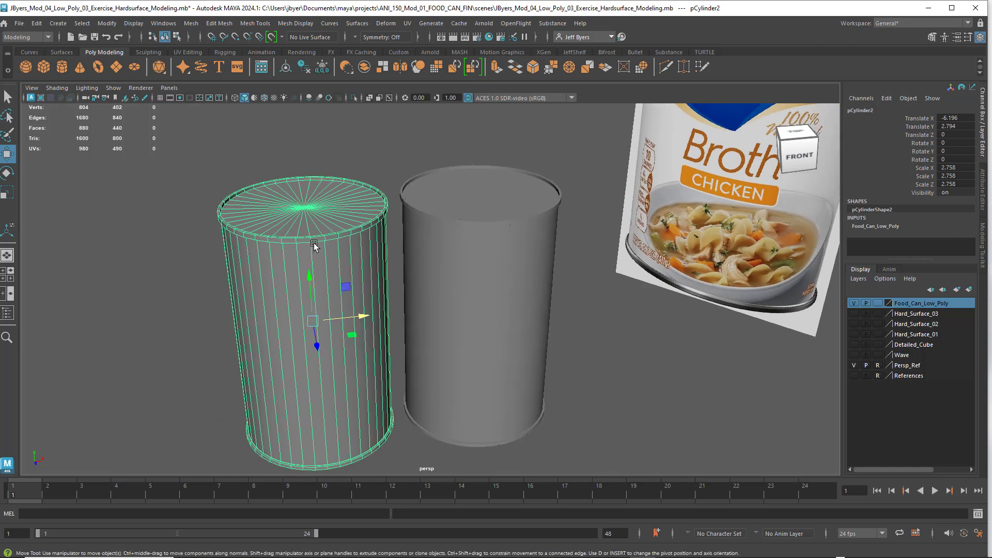
{"action": "left_click", "coordinate": [492, 229]}
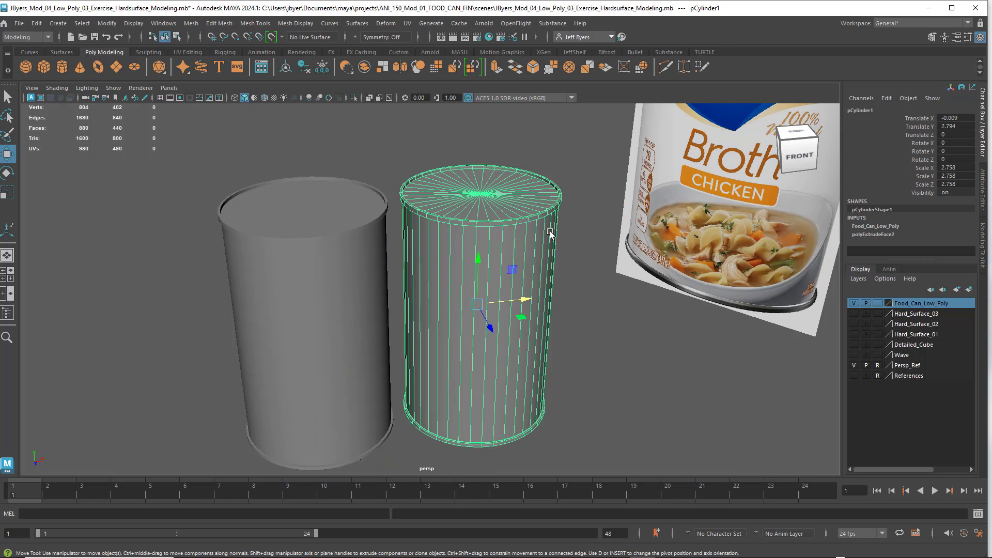
{"action": "middle_click_drag", "start_coordinate": [589, 257], "coordinate": [593, 268], "text": "alt"}
{"action": "left_click_drag", "start_coordinate": [593, 273], "coordinate": [578, 261], "text": "alt"}
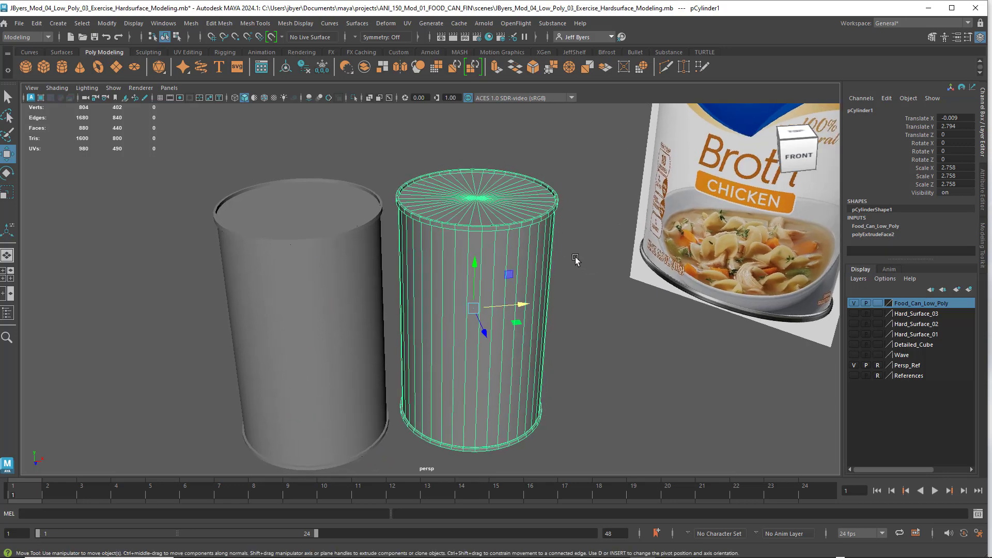
{"action": "middle_click_drag", "start_coordinate": [578, 262], "coordinate": [569, 253], "text": "alt"}
{"action": "left_click_drag", "start_coordinate": [510, 255], "coordinate": [513, 252], "text": "alt"}
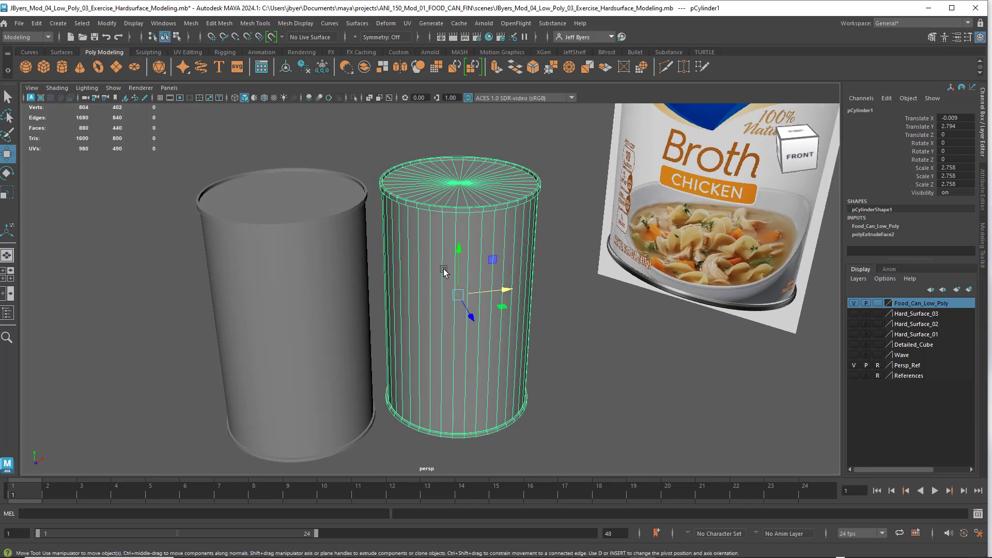
Remove both the duplicate and the original can from the Food_Can_Low_Poly layer and test the layer's visibility
{"action": "left_click", "coordinate": [310, 268]}
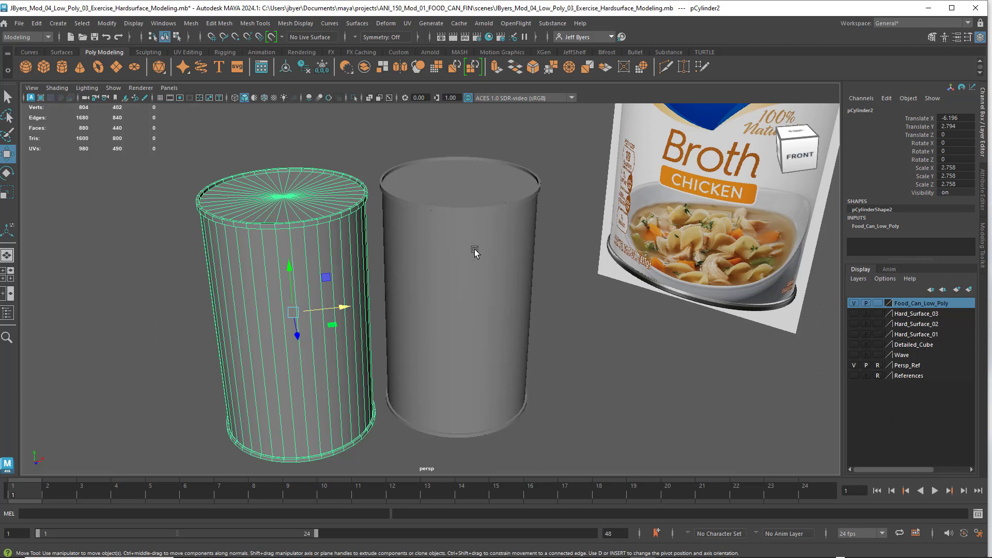
{"action": "right_click", "coordinate": [908, 306]}
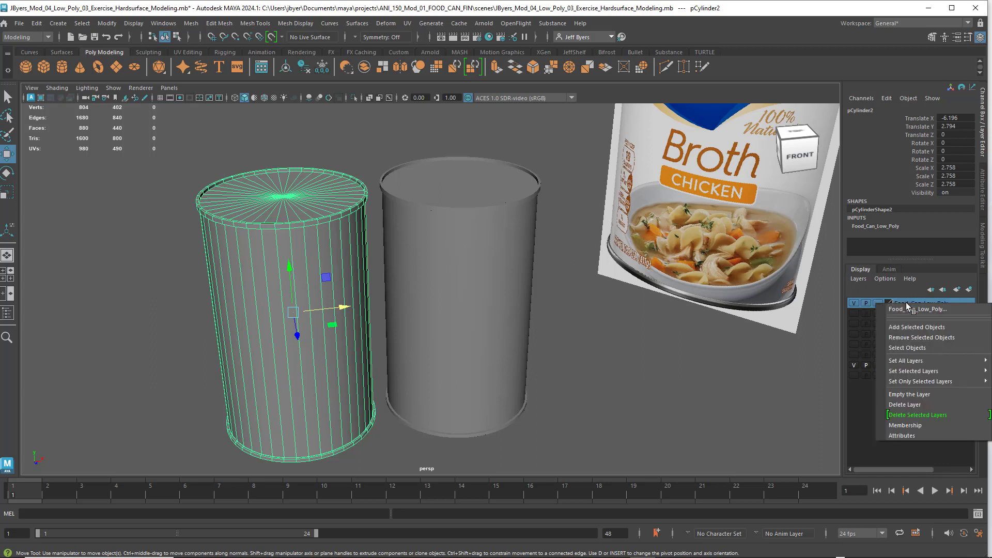
{"action": "left_click", "coordinate": [915, 338]}
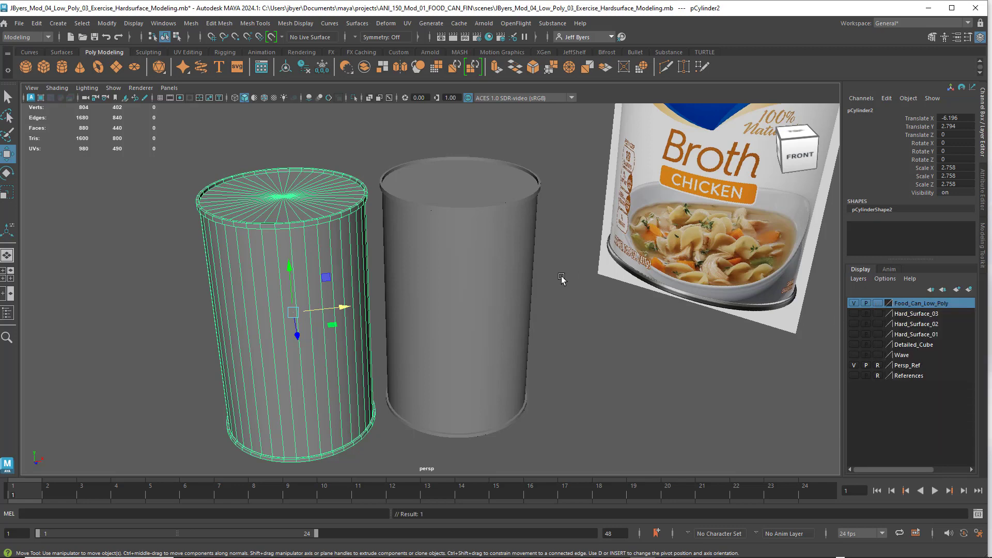
{"action": "left_click", "coordinate": [518, 278]}
{"action": "right_click", "coordinate": [907, 303]}
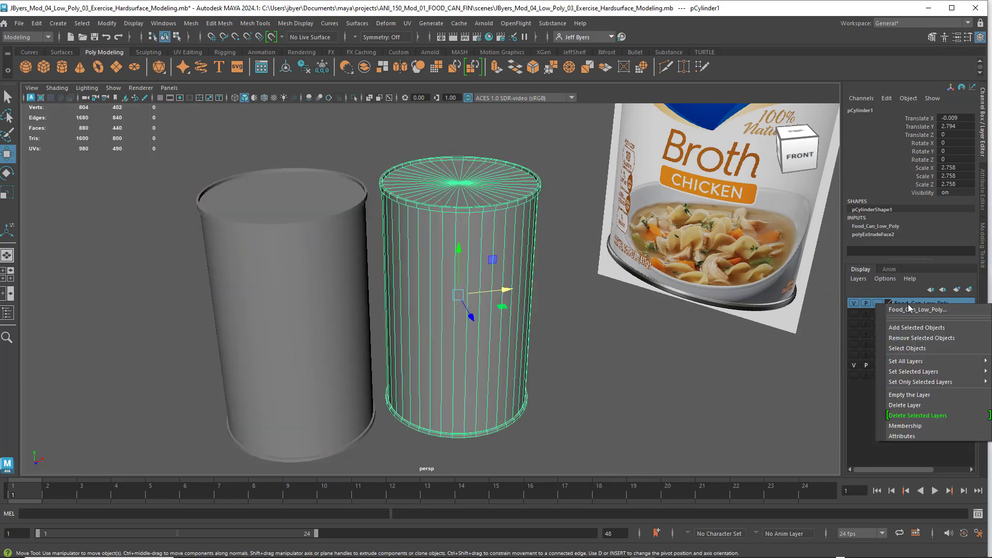
{"action": "left_click", "coordinate": [909, 338]}
{"action": "left_click", "coordinate": [579, 332]}
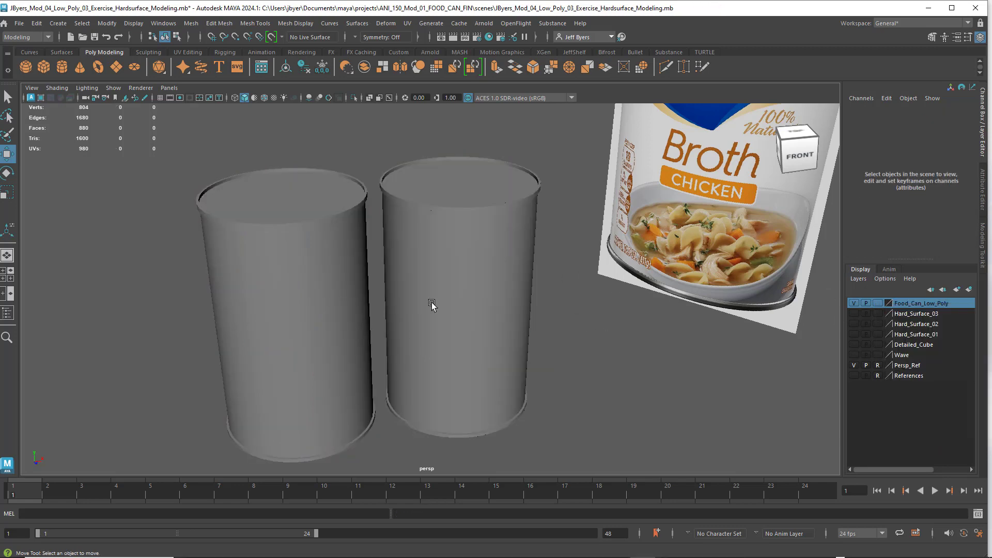
{"action": "left_click", "coordinate": [854, 304]}
{"action": "left_click", "coordinate": [854, 303]}
Add the duplicate can to the Food_Can_Low_Poly layer and toggle the layer's visibility to check its membership
{"action": "left_click", "coordinate": [298, 254]}
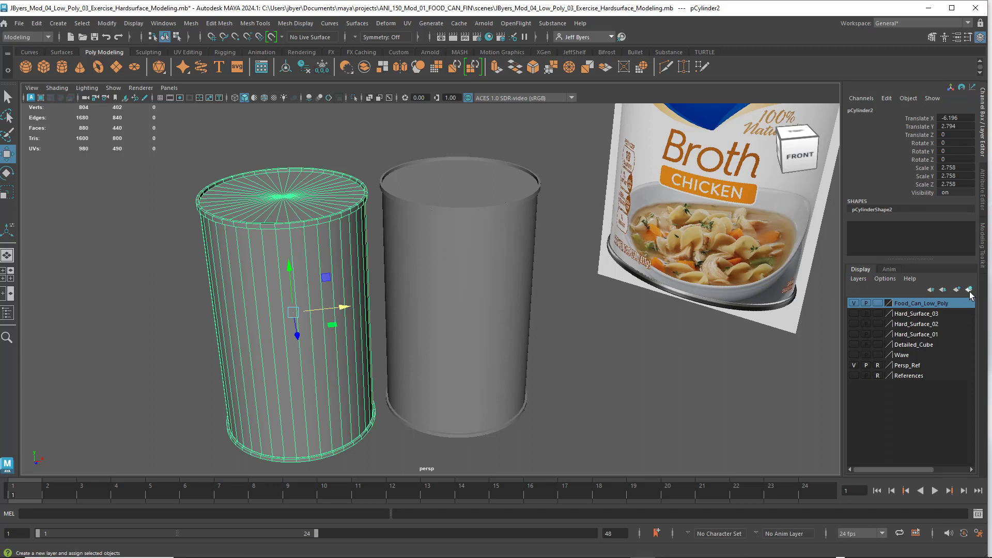
{"action": "right_click", "coordinate": [930, 304]}
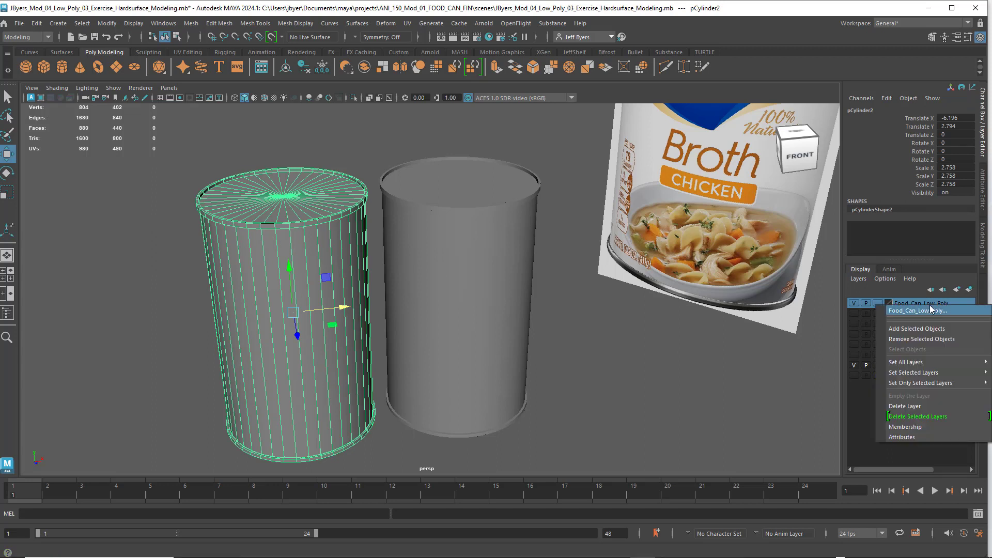
{"action": "left_click", "coordinate": [929, 330]}
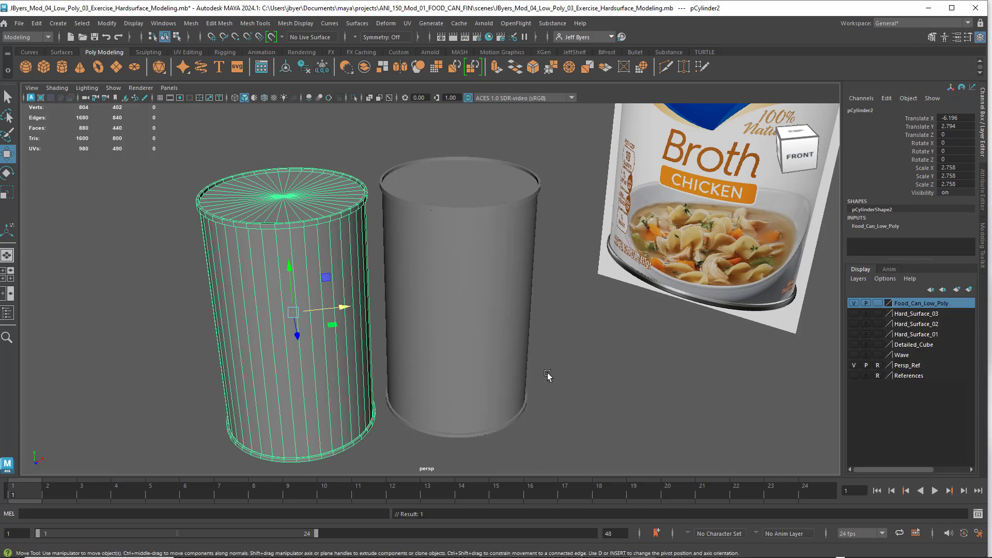
{"action": "left_click", "coordinate": [581, 417]}
{"action": "left_click", "coordinate": [276, 344]}
{"action": "left_click", "coordinate": [853, 304]}
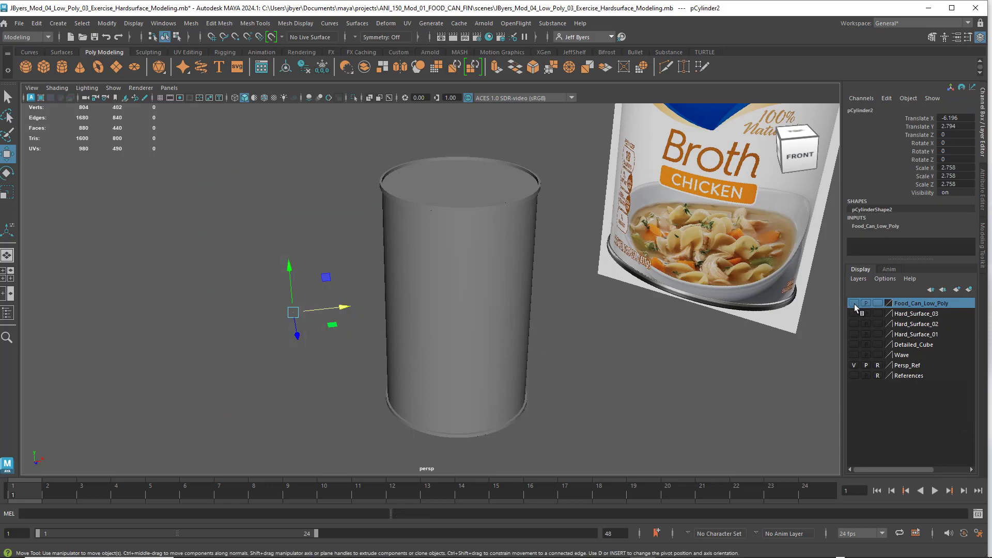
{"action": "left_click", "coordinate": [854, 304]}
{"action": "left_click", "coordinate": [854, 304]}
{"action": "left_click", "coordinate": [854, 304]}
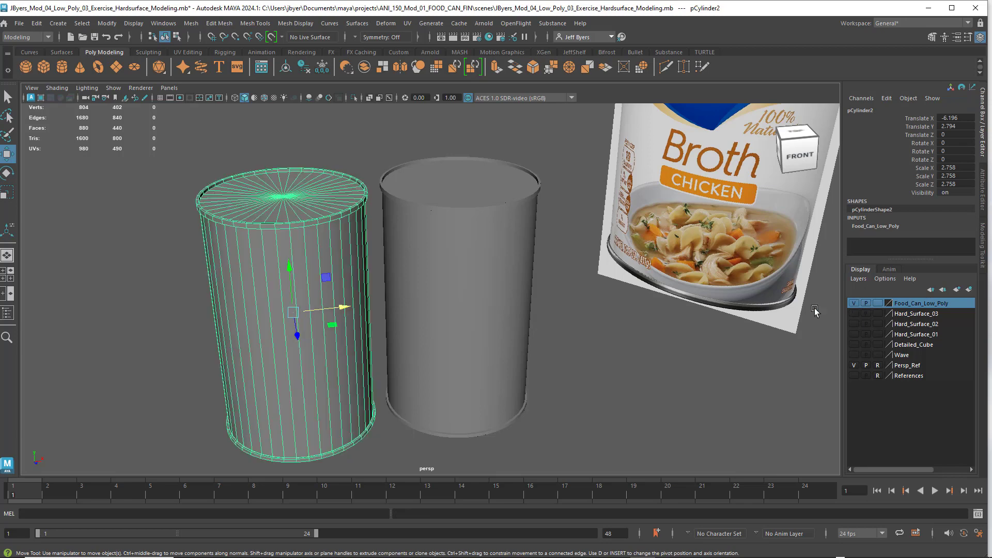
{"action": "left_click", "coordinate": [599, 388]}
Select the original can and inspect its lid, rim and side topology from several angles
{"action": "left_click", "coordinate": [493, 323]}
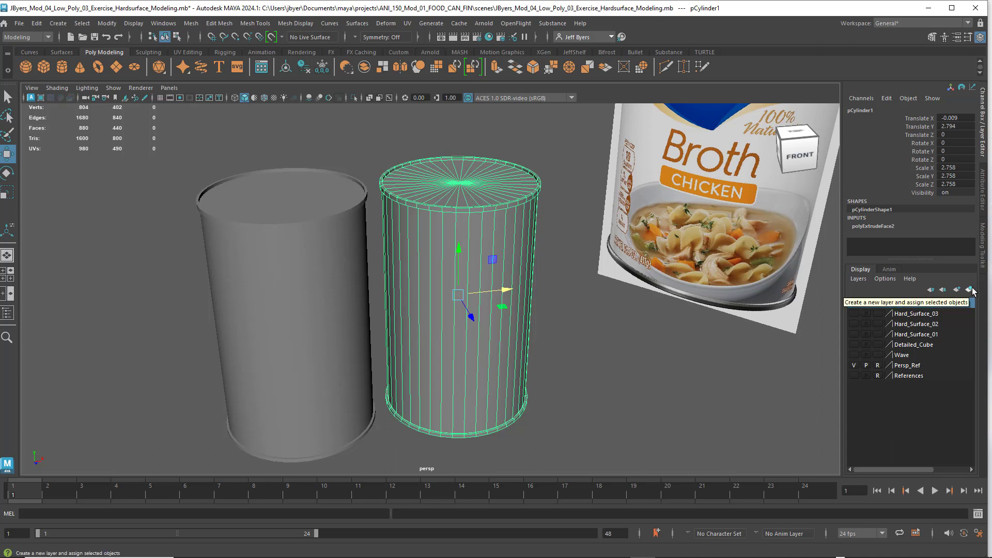
{"action": "left_click", "coordinate": [922, 287]}
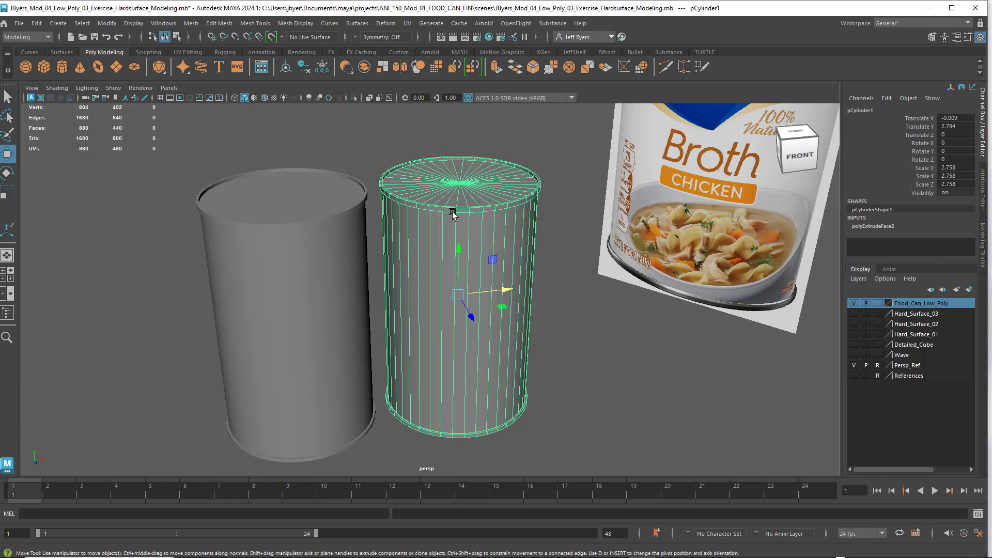
{"action": "left_click_drag", "start_coordinate": [516, 231], "coordinate": [512, 239], "text": "alt"}
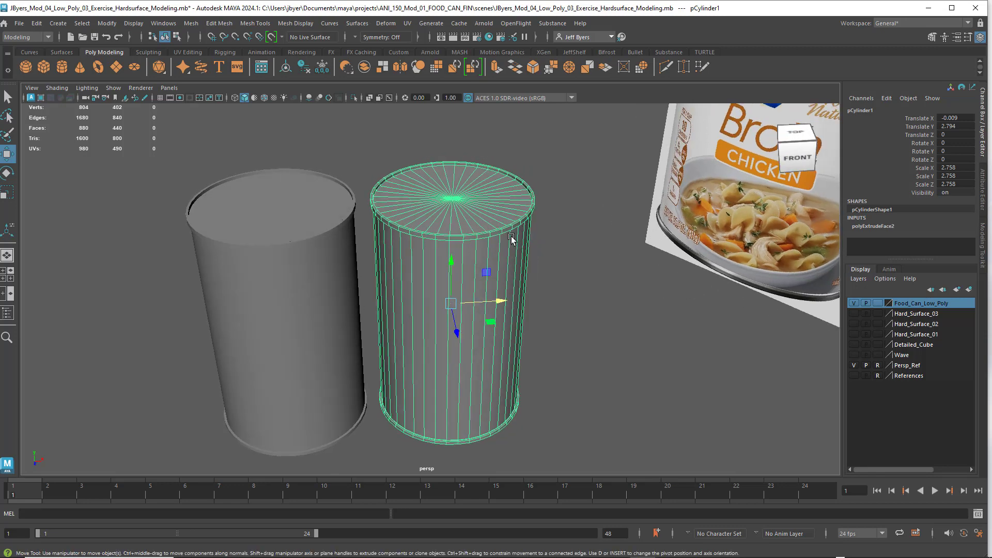
{"action": "right_click_drag", "start_coordinate": [512, 239], "coordinate": [530, 249], "text": "alt"}
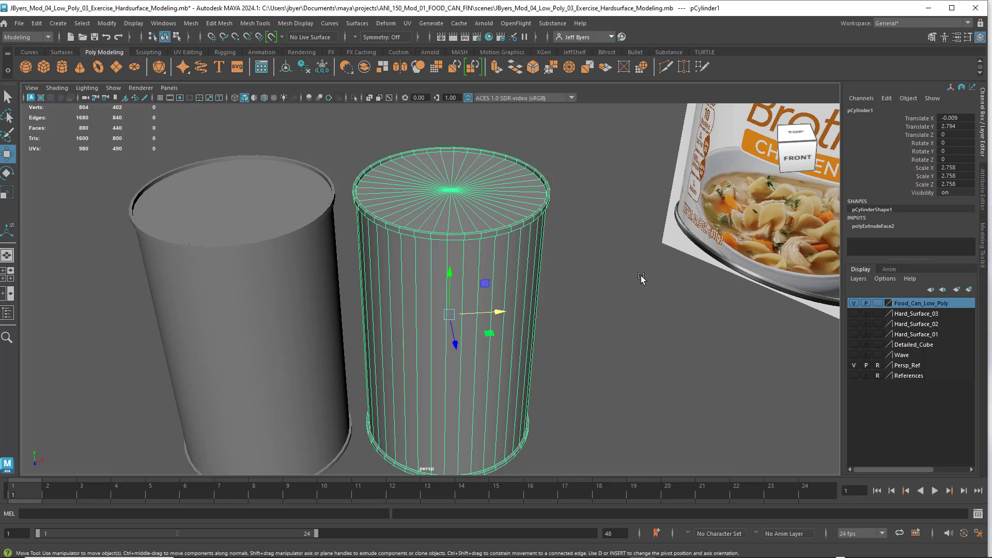
{"action": "scroll", "coordinate": [582, 279], "scroll_direction": "up", "scroll_amount": 2}
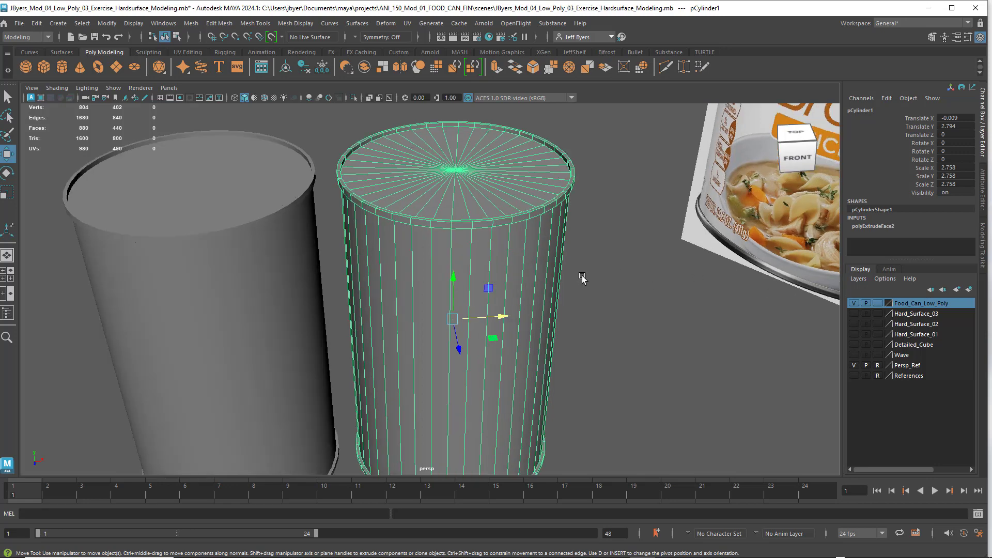
{"action": "scroll", "coordinate": [578, 278], "scroll_direction": "down", "scroll_amount": 3}
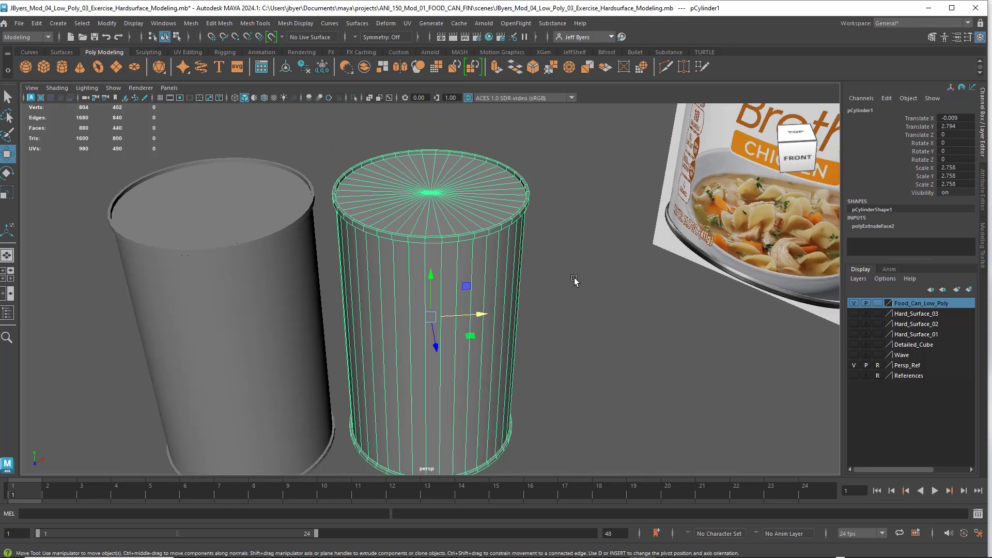
{"action": "left_click_drag", "start_coordinate": [505, 280], "coordinate": [466, 217], "text": "alt"}
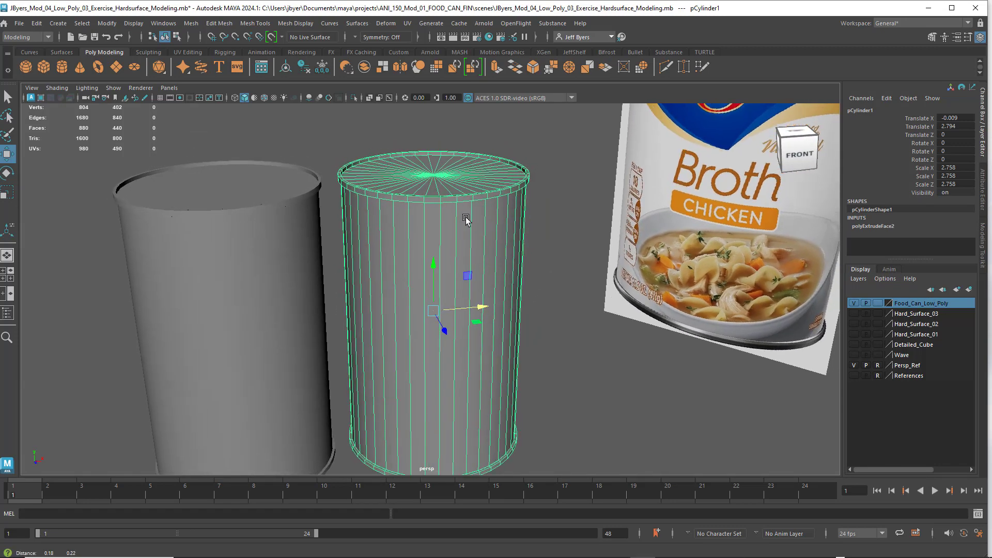
Isolate the selected original can in the viewport so the other can and the reference image are hidden
{"action": "scroll", "coordinate": [471, 222], "scroll_direction": "up", "scroll_amount": 2}
{"action": "scroll", "coordinate": [485, 225], "scroll_direction": "down", "scroll_amount": 3}
{"action": "left_click_drag", "start_coordinate": [532, 237], "coordinate": [529, 250], "text": "alt"}
{"action": "middle_click_drag", "start_coordinate": [514, 248], "coordinate": [525, 246], "text": "alt"}
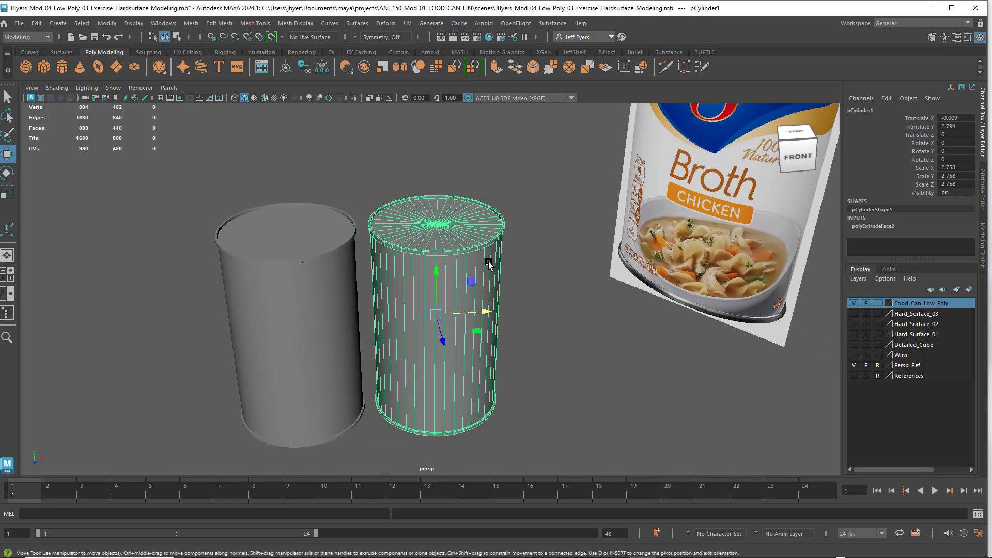
{"action": "key", "text": "ctrl+1"}
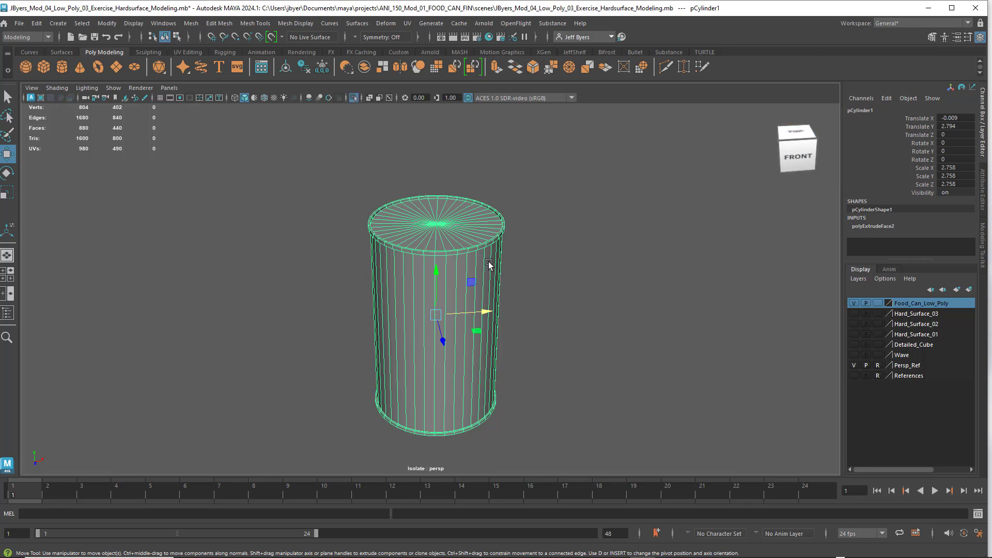
Insert an edge loop around the can's side wall, just beneath the top rim
{"action": "scroll", "coordinate": [499, 269], "scroll_direction": "up", "scroll_amount": 3}
{"action": "left_click_drag", "start_coordinate": [509, 265], "coordinate": [491, 359], "text": "alt"}
{"action": "scroll", "coordinate": [516, 236], "scroll_direction": "up", "scroll_amount": 3}
{"action": "scroll", "coordinate": [473, 355], "scroll_direction": "up", "scroll_amount": 3}
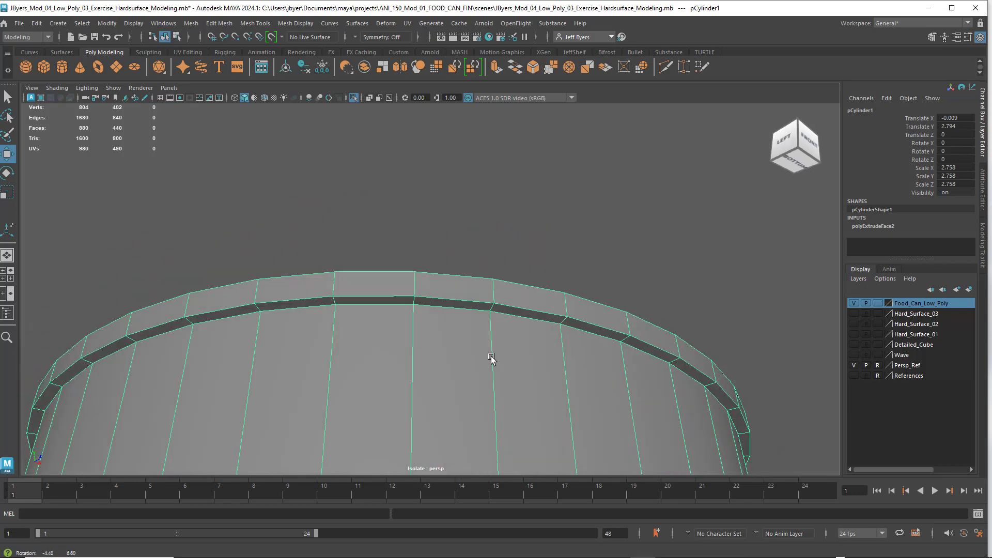
{"action": "middle_click_drag", "start_coordinate": [492, 337], "coordinate": [490, 305], "text": "alt"}
{"action": "left_click_drag", "start_coordinate": [494, 313], "coordinate": [483, 294], "text": "alt"}
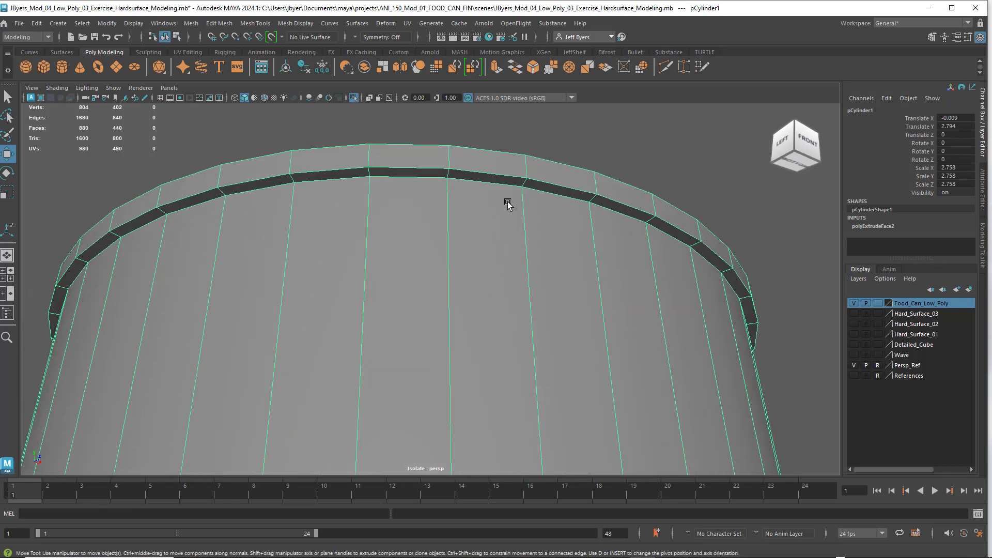
{"action": "key", "text": "q"}
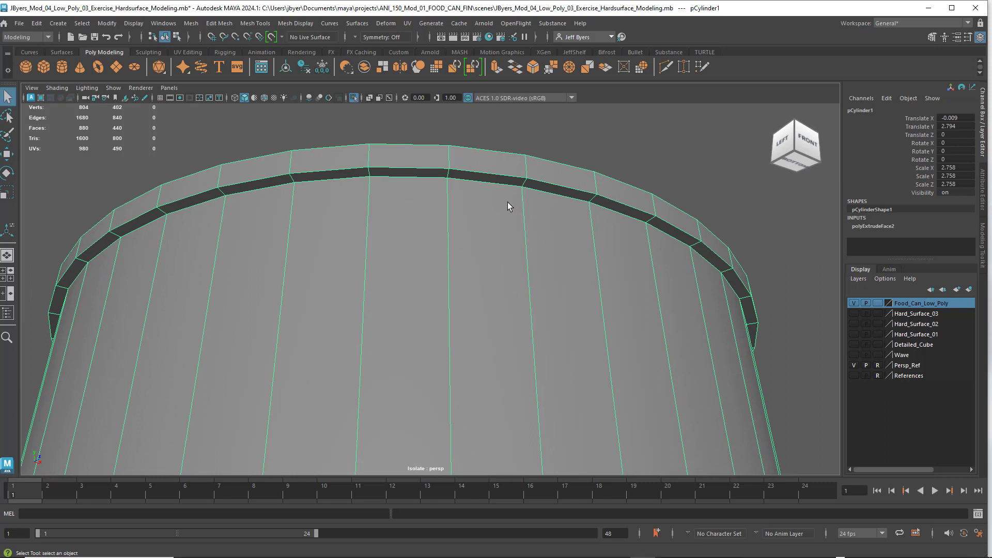
{"action": "right_click_drag", "start_coordinate": [508, 205], "coordinate": [458, 218], "text": "shift"}
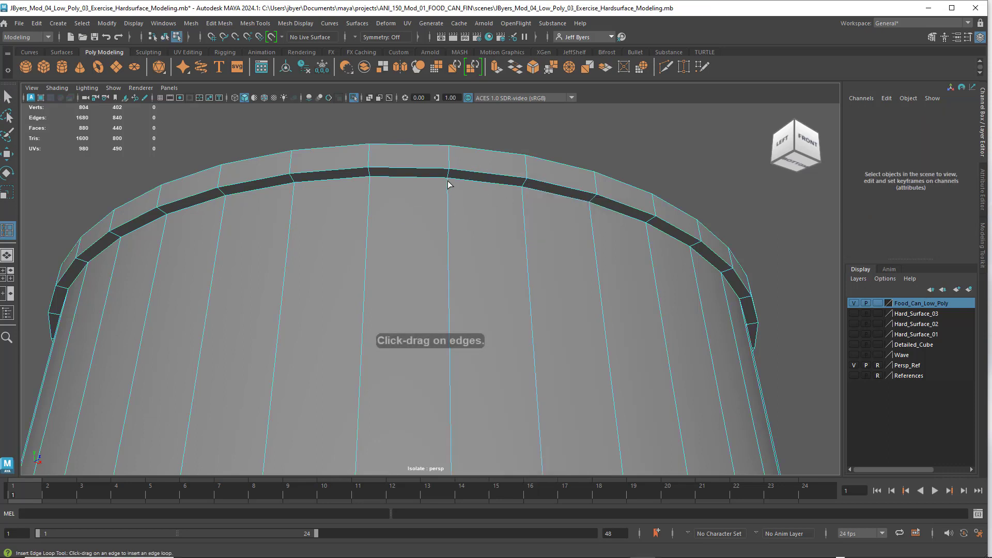
{"action": "left_click_drag", "start_coordinate": [448, 184], "coordinate": [448, 184]}
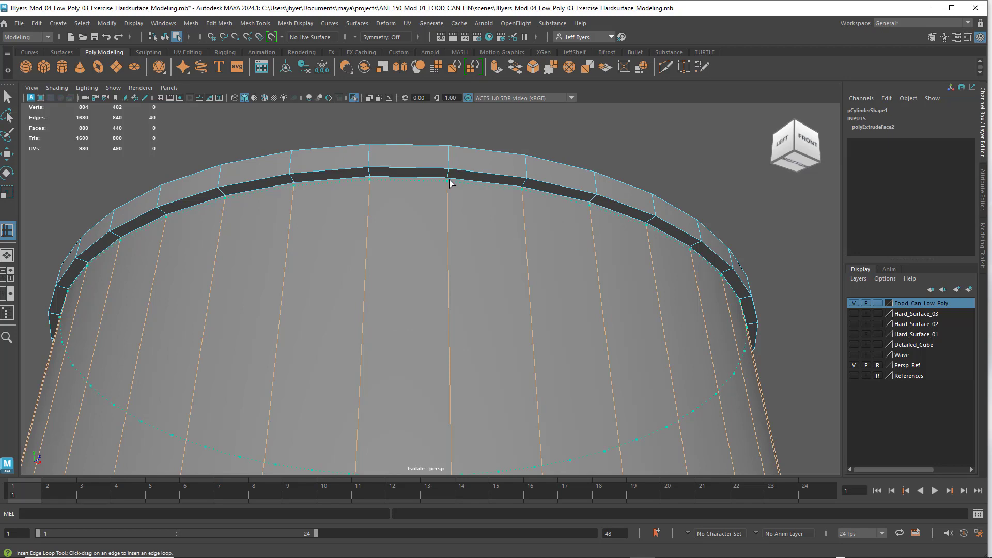
{"action": "left_click_drag", "start_coordinate": [450, 179], "coordinate": [460, 196]}
Insert an edge loop on the underside of the top rim, close to its outer edge
{"action": "middle_click_drag", "start_coordinate": [458, 201], "coordinate": [488, 305], "text": "alt"}
{"action": "scroll", "coordinate": [485, 275], "scroll_direction": "up", "scroll_amount": 3}
{"action": "middle_click_drag", "start_coordinate": [493, 256], "coordinate": [489, 283], "text": "alt"}
{"action": "left_click_drag", "start_coordinate": [489, 283], "coordinate": [491, 277], "text": "alt"}
{"action": "middle_click_drag", "start_coordinate": [493, 253], "coordinate": [487, 282], "text": "alt"}
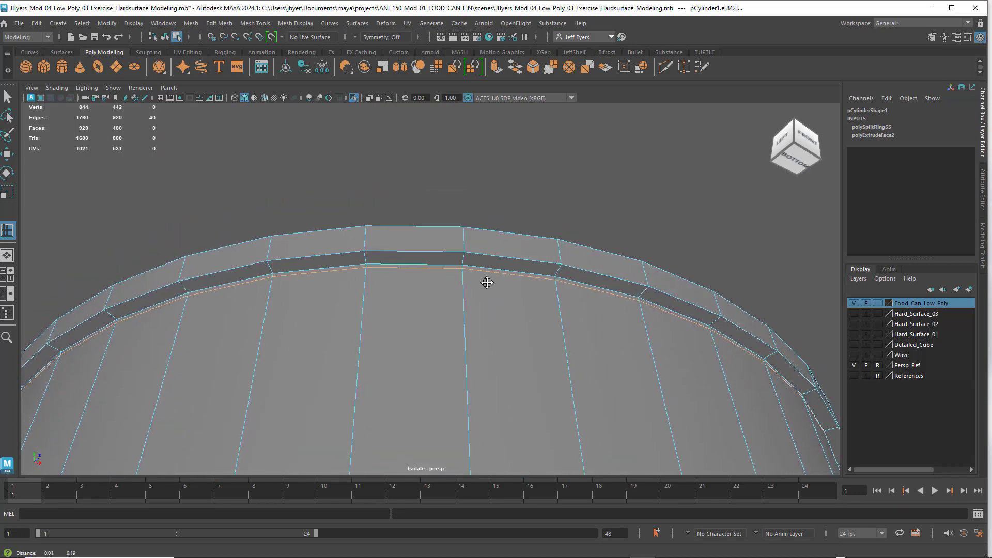
{"action": "scroll", "coordinate": [488, 282], "scroll_direction": "up", "scroll_amount": 4}
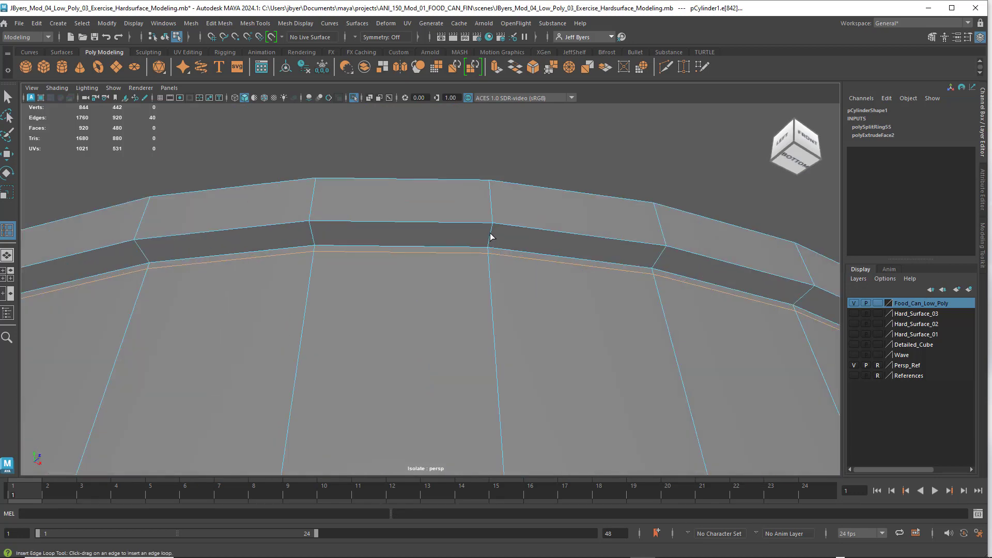
{"action": "left_click_drag", "start_coordinate": [490, 235], "coordinate": [490, 245]}
{"action": "left_click_drag", "start_coordinate": [489, 242], "coordinate": [494, 231]}
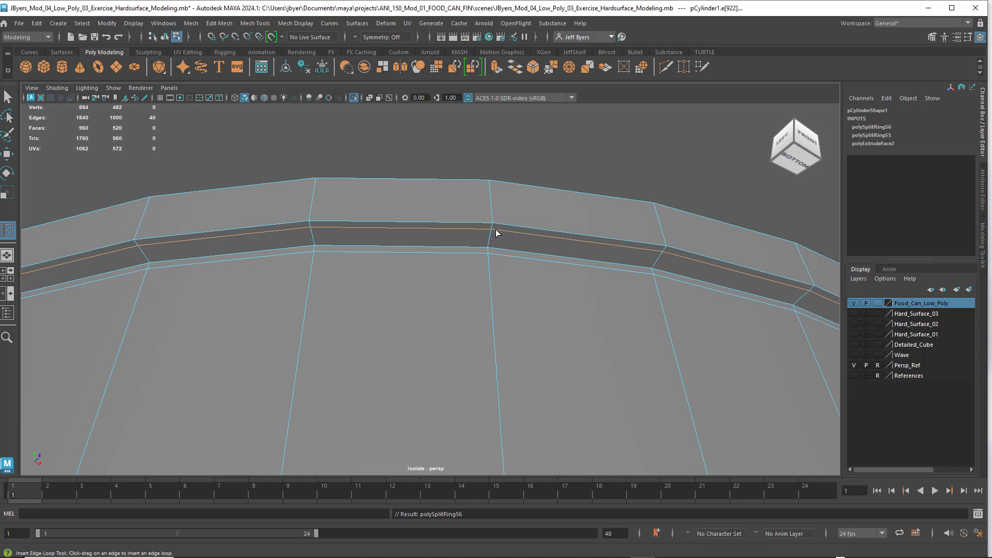
{"action": "key", "text": "r"}
{"action": "scroll", "coordinate": [523, 279], "scroll_direction": "down", "scroll_amount": 5}
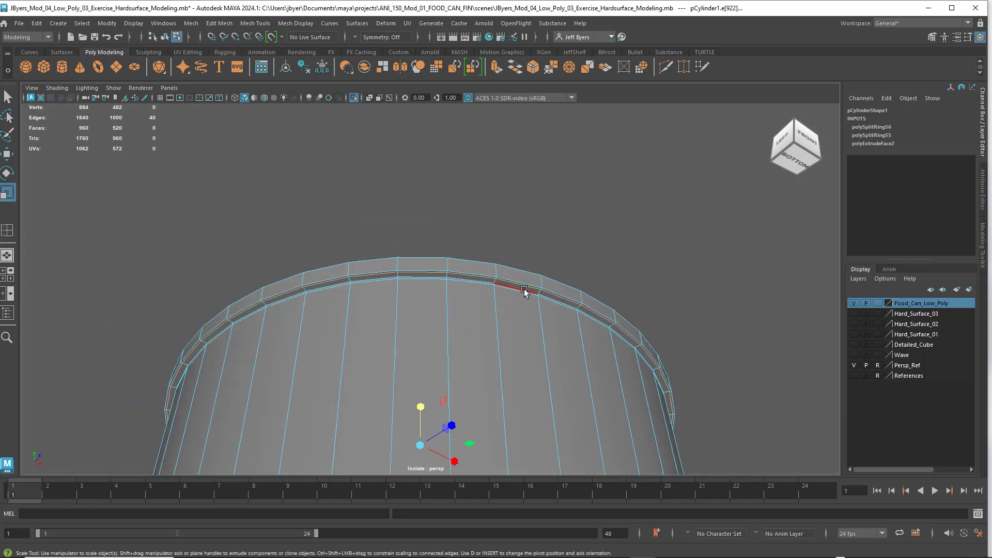
{"action": "scroll", "coordinate": [527, 301], "scroll_direction": "up", "scroll_amount": 4}
{"action": "key", "text": "super"}
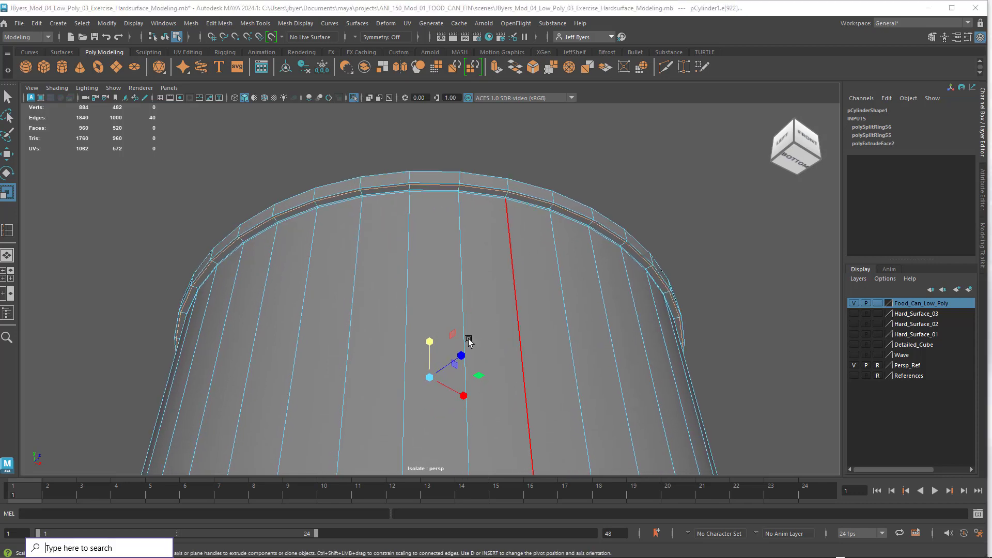
{"action": "left_click", "coordinate": [439, 379]}
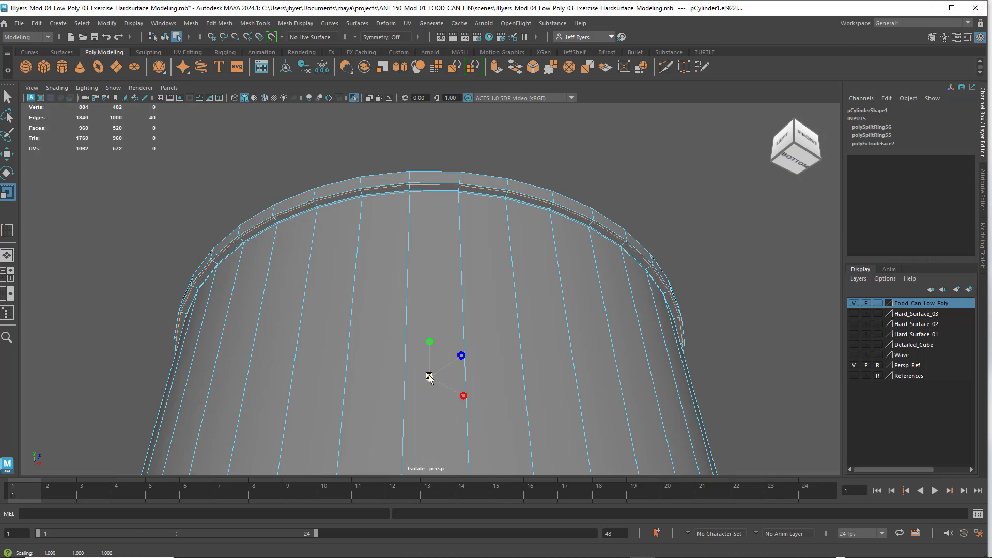
{"action": "scroll", "coordinate": [520, 306], "scroll_direction": "up", "scroll_amount": 3}
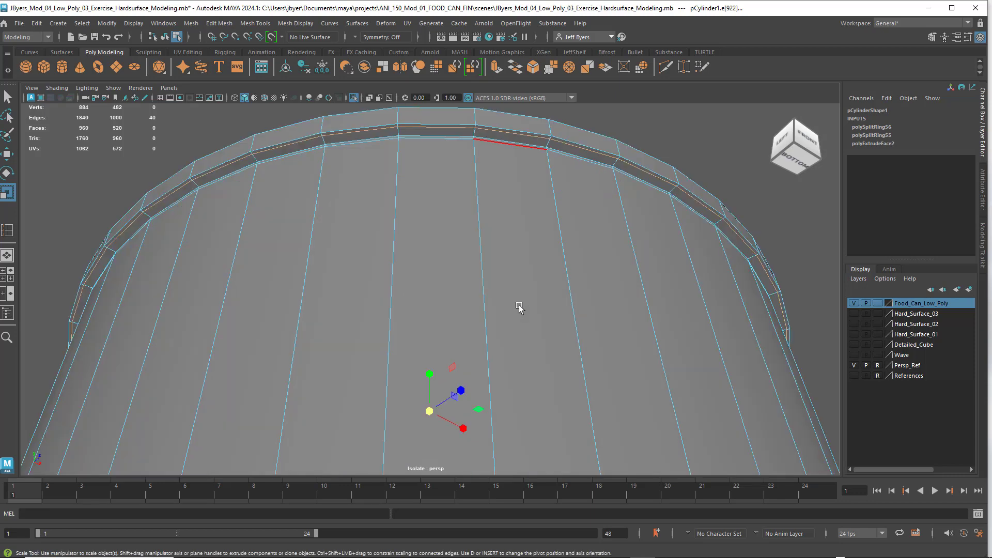
{"action": "middle_click_drag", "start_coordinate": [509, 242], "coordinate": [508, 253], "text": "alt"}
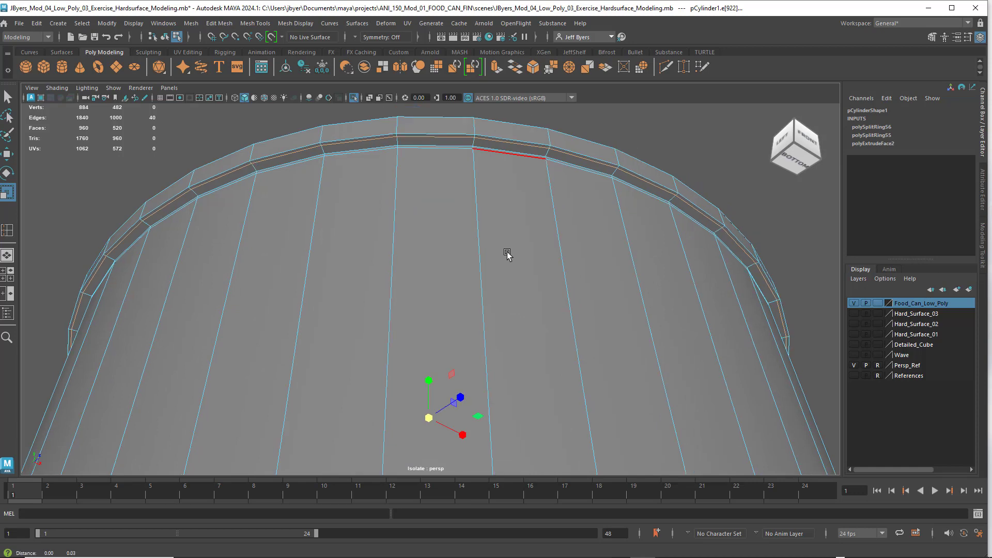
{"action": "scroll", "coordinate": [512, 217], "scroll_direction": "down", "scroll_amount": 2}
{"action": "left_click", "coordinate": [516, 160]}
Return to object mode and insert another edge loop on the top rim's underside, close to the can's side wall
{"action": "scroll", "coordinate": [462, 207], "scroll_direction": "up", "scroll_amount": 3}
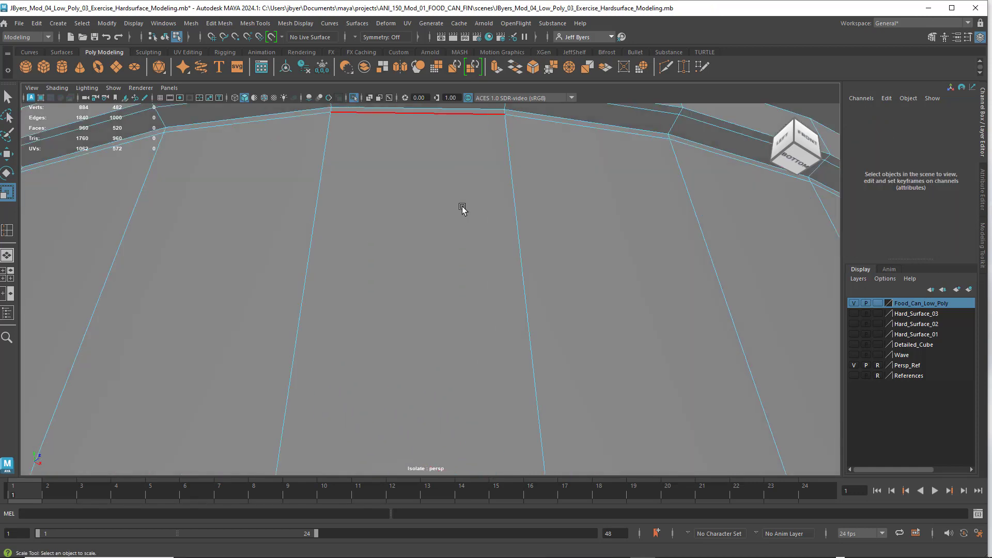
{"action": "middle_click_drag", "start_coordinate": [427, 192], "coordinate": [475, 268], "text": "alt"}
{"action": "left_click_drag", "start_coordinate": [475, 267], "coordinate": [467, 253], "text": "alt"}
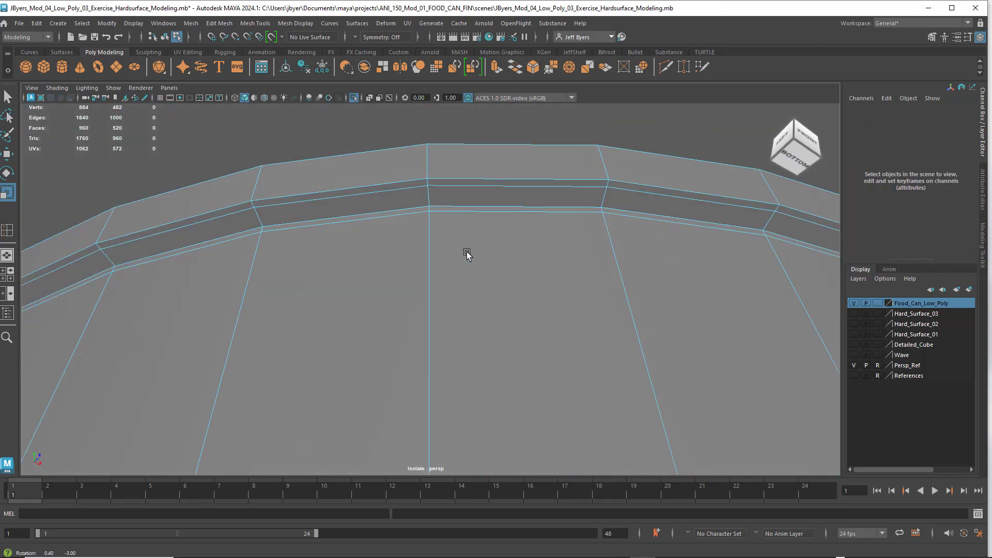
{"action": "scroll", "coordinate": [467, 252], "scroll_direction": "down", "scroll_amount": 2}
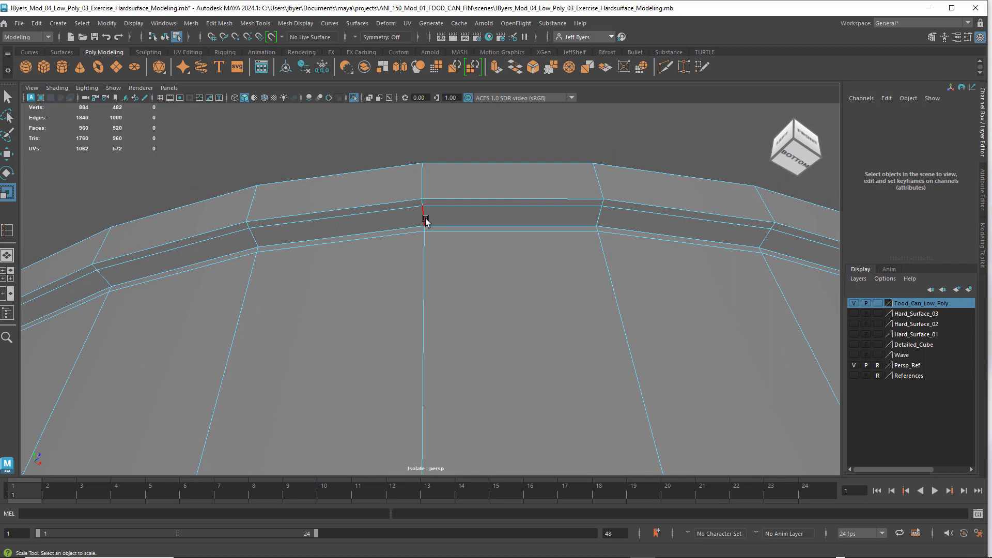
{"action": "key", "text": "q"}
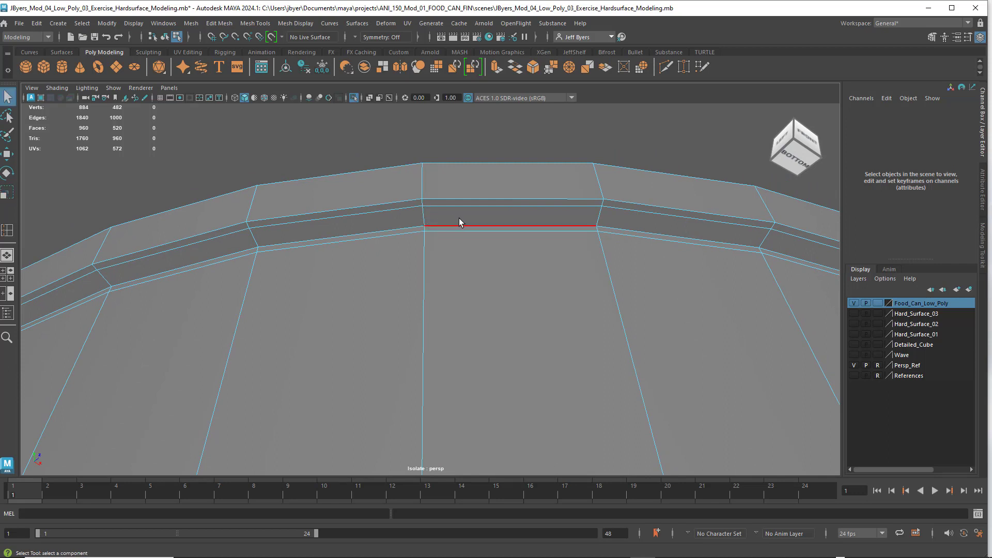
{"action": "mouse_move", "coordinate": [460, 221]}
{"action": "right_mouse_down"}
{"action": "mouse_move", "coordinate": [450, 276]}
{"action": "mouse_move", "coordinate": [495, 215]}
{"action": "mouse_move", "coordinate": [445, 228]}
{"action": "right_mouse_up"}
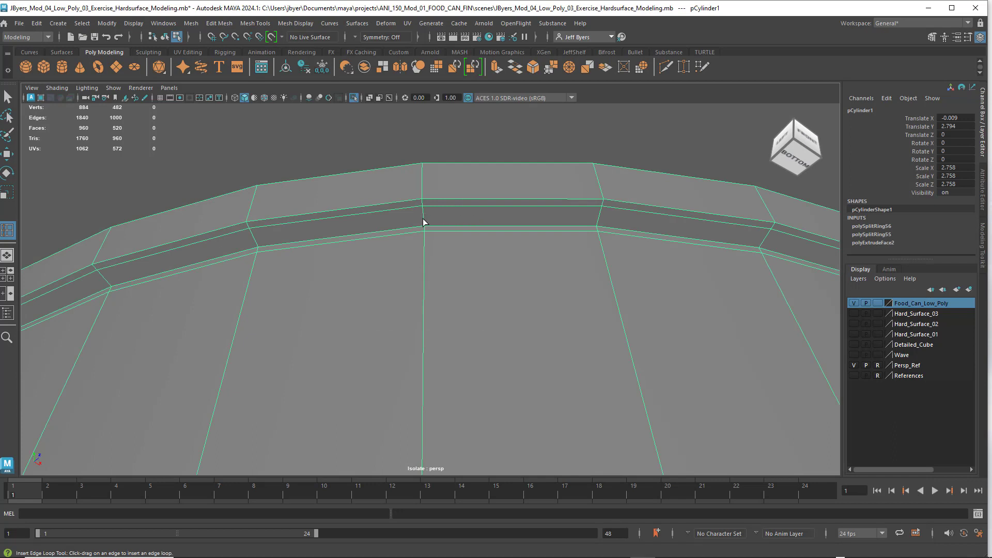
{"action": "left_click_drag", "start_coordinate": [424, 223], "coordinate": [425, 220]}
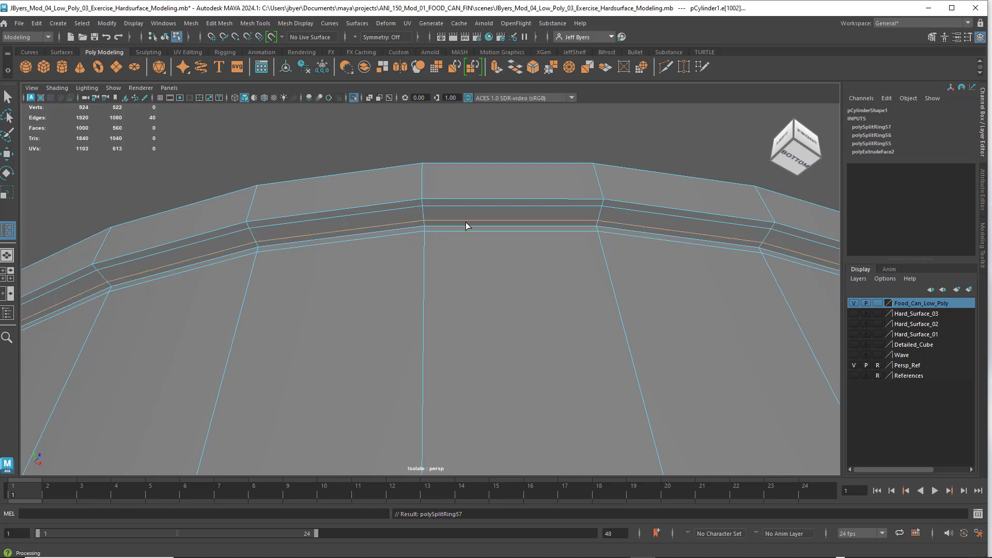
Insert two edge loops on the outer face of the top rim, one near its lower edge and one near its upper edge
{"action": "left_click", "coordinate": [424, 196]}
{"action": "left_click_drag", "start_coordinate": [471, 202], "coordinate": [493, 251], "text": "alt"}
{"action": "middle_click_drag", "start_coordinate": [492, 252], "coordinate": [489, 209], "text": "alt"}
{"action": "left_click_drag", "start_coordinate": [490, 212], "coordinate": [476, 294], "text": "alt"}
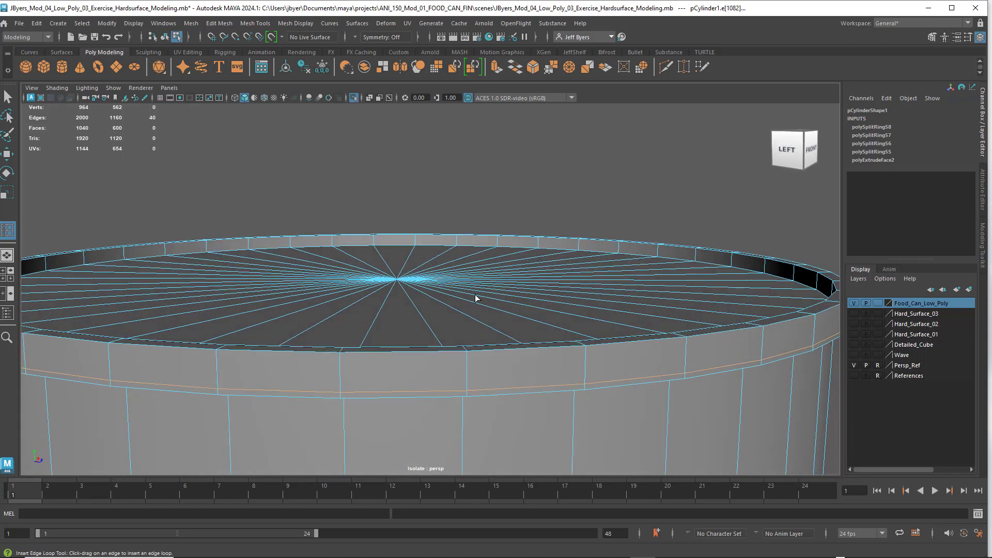
{"action": "left_click", "coordinate": [468, 360]}
Insert two edge loops on the flat upper face of the top rim, one near each border
{"action": "left_click_drag", "start_coordinate": [516, 365], "coordinate": [559, 368], "text": "alt"}
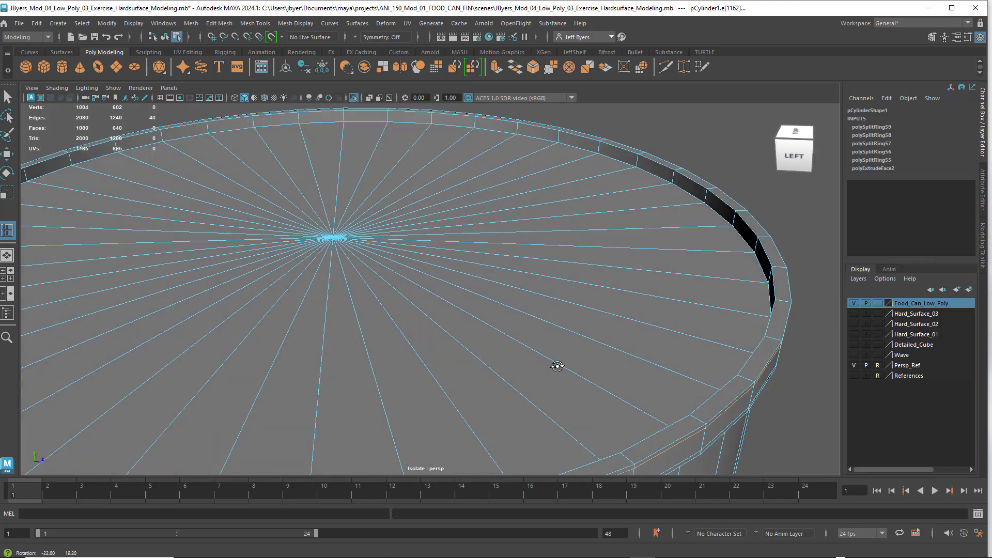
{"action": "middle_click_drag", "start_coordinate": [558, 367], "coordinate": [472, 265], "text": "alt"}
{"action": "left_click_drag", "start_coordinate": [472, 265], "coordinate": [492, 284], "text": "alt"}
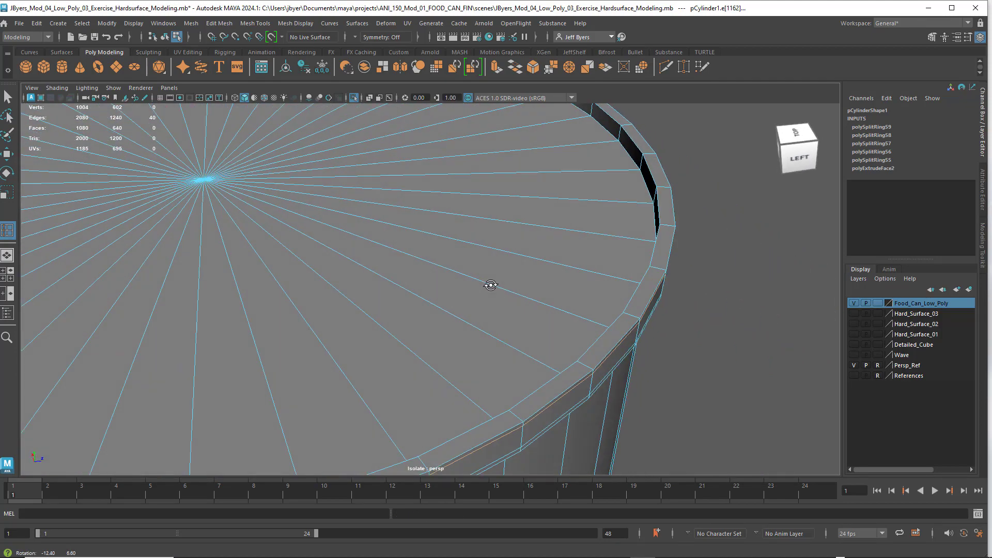
{"action": "left_click", "coordinate": [591, 370]}
{"action": "left_click_drag", "start_coordinate": [582, 363], "coordinate": [581, 363]}
Insert two edge loops on the top rim's inner wall, near its upper and lower edges, and return to object mode
{"action": "left_click_drag", "start_coordinate": [550, 314], "coordinate": [492, 306], "text": "alt"}
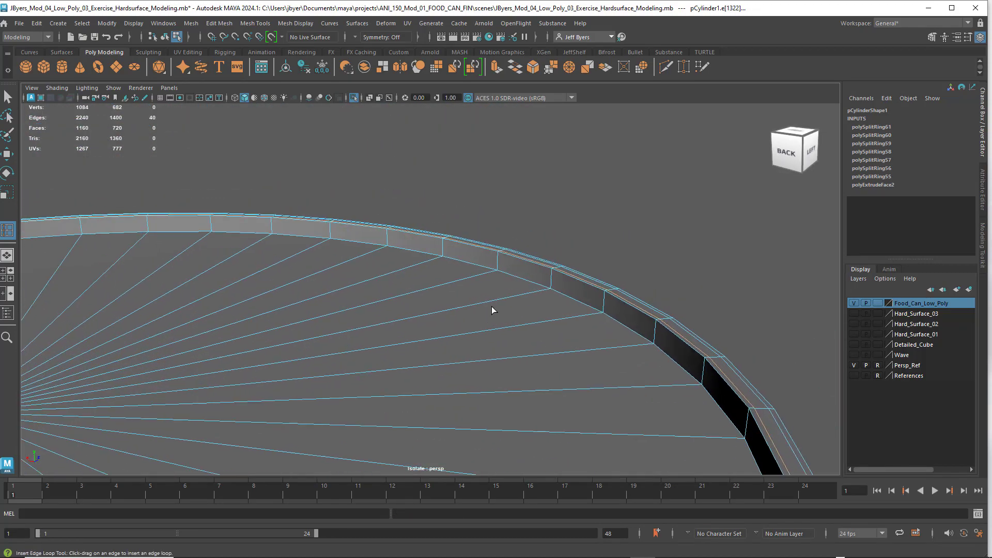
{"action": "left_click", "coordinate": [552, 272]}
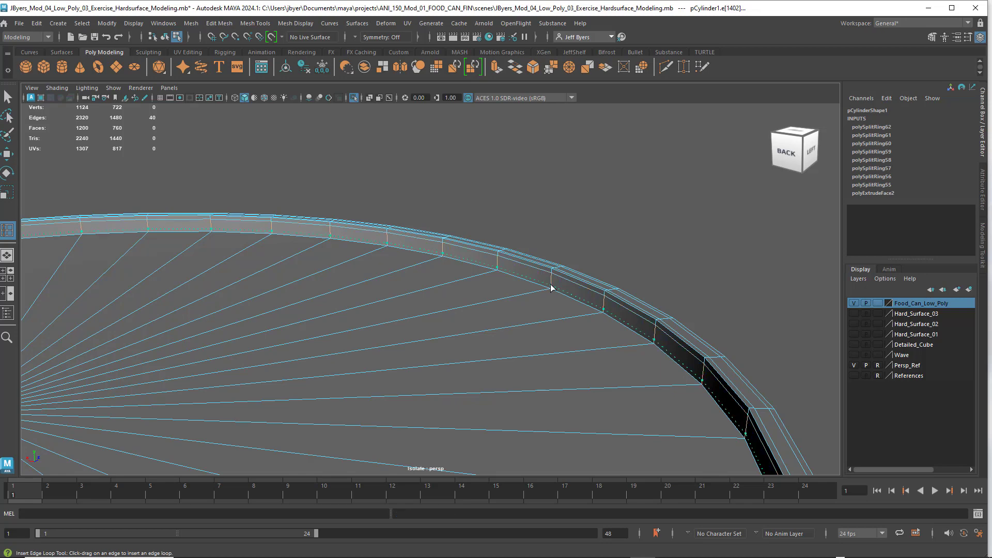
{"action": "left_click", "coordinate": [561, 291]}
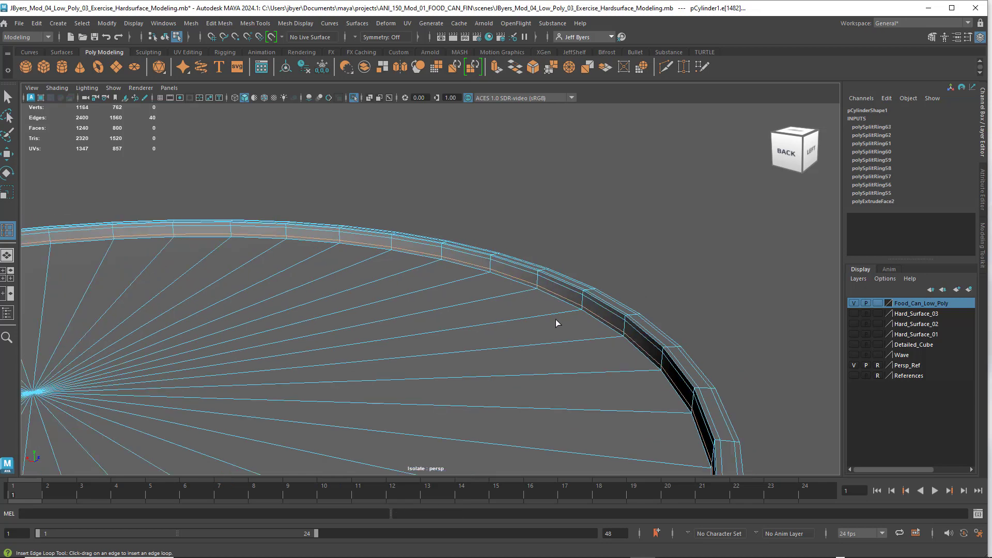
{"action": "left_click_drag", "start_coordinate": [558, 320], "coordinate": [499, 299], "text": "alt"}
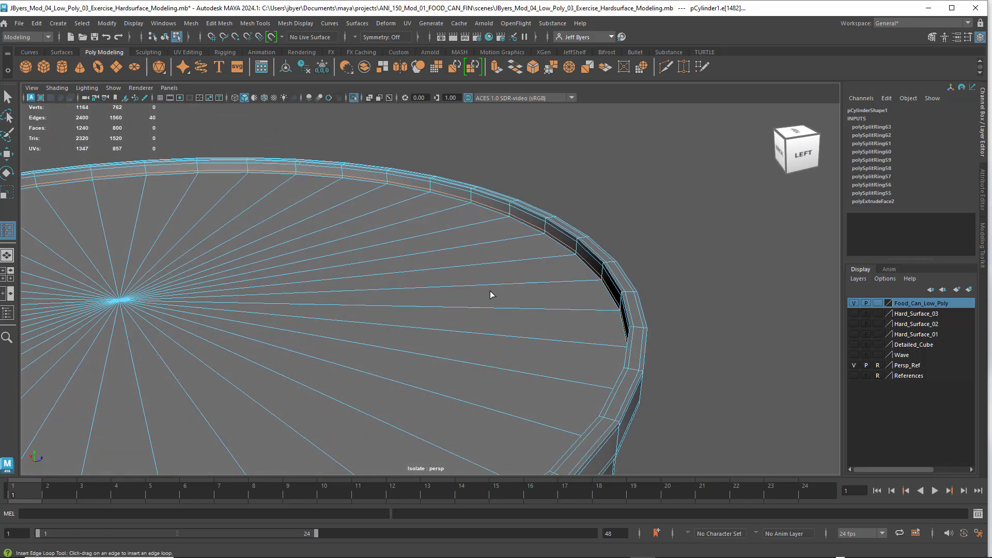
{"action": "key", "text": "q"}
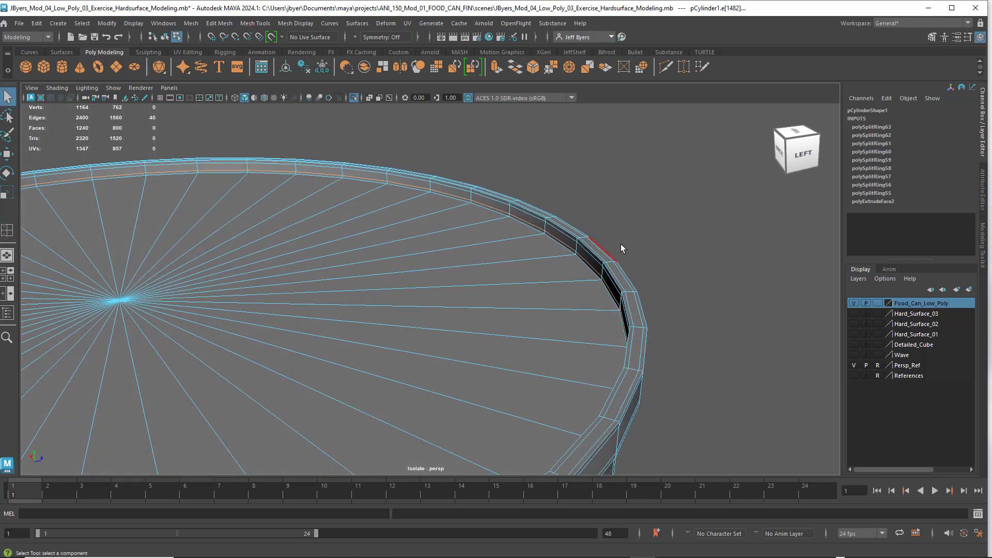
{"action": "right_click_drag", "start_coordinate": [630, 240], "coordinate": [628, 293]}
Insert an edge loop around the can's side wall, just above the bottom rim
{"action": "left_click_drag", "start_coordinate": [628, 317], "coordinate": [563, 348], "text": "alt"}
{"action": "middle_click_drag", "start_coordinate": [561, 343], "coordinate": [515, 242], "text": "alt"}
{"action": "middle_click_drag", "start_coordinate": [495, 326], "coordinate": [491, 281], "text": "alt"}
{"action": "middle_click_drag", "start_coordinate": [469, 385], "coordinate": [462, 300], "text": "alt"}
{"action": "mouse_move", "coordinate": [451, 302]}
{"action": "left_mouse_down", "text": "alt"}
{"action": "mouse_move", "coordinate": [436, 308]}
{"action": "mouse_move", "coordinate": [448, 300]}
{"action": "mouse_move", "coordinate": [468, 324]}
{"action": "mouse_move", "coordinate": [455, 318]}
{"action": "left_mouse_up", "text": "alt"}
{"action": "scroll", "coordinate": [454, 319], "scroll_direction": "up", "scroll_amount": 1}
{"action": "middle_click_drag", "start_coordinate": [448, 284], "coordinate": [479, 247], "text": "alt"}
{"action": "left_click_drag", "start_coordinate": [459, 309], "coordinate": [449, 298], "text": "alt"}
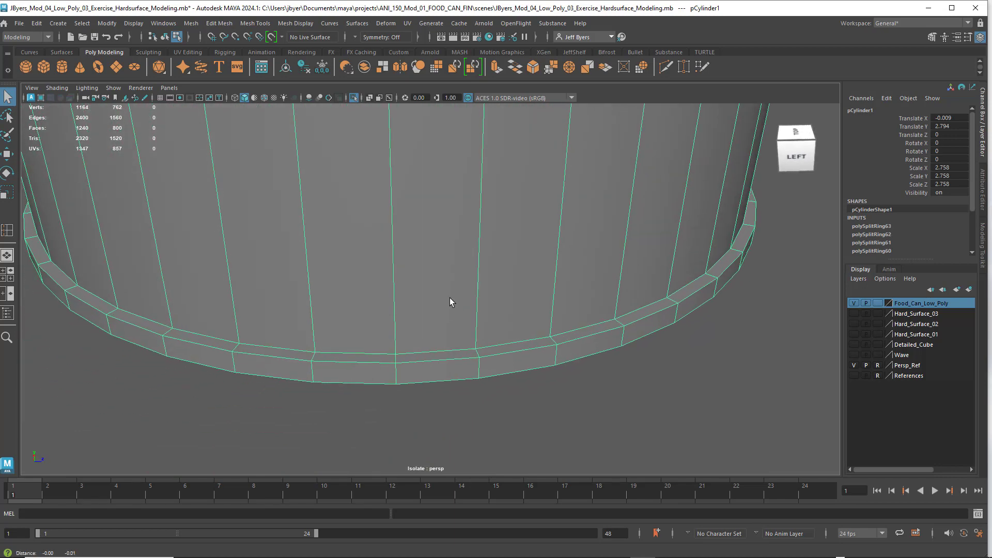
{"action": "scroll", "coordinate": [446, 302], "scroll_direction": "up", "scroll_amount": 1}
{"action": "middle_click_drag", "start_coordinate": [429, 307], "coordinate": [426, 297], "text": "alt"}
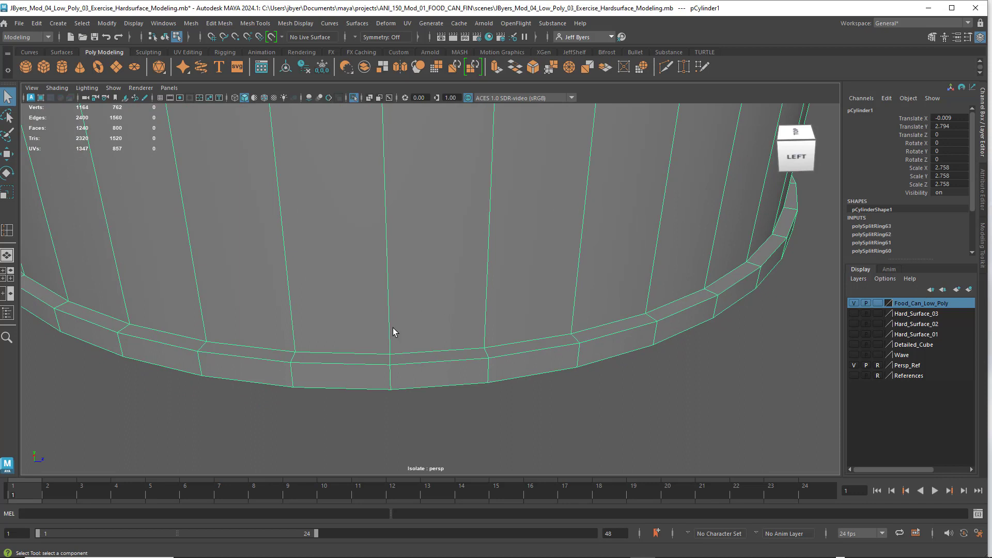
{"action": "right_click_drag", "start_coordinate": [389, 323], "coordinate": [354, 286], "text": "shift"}
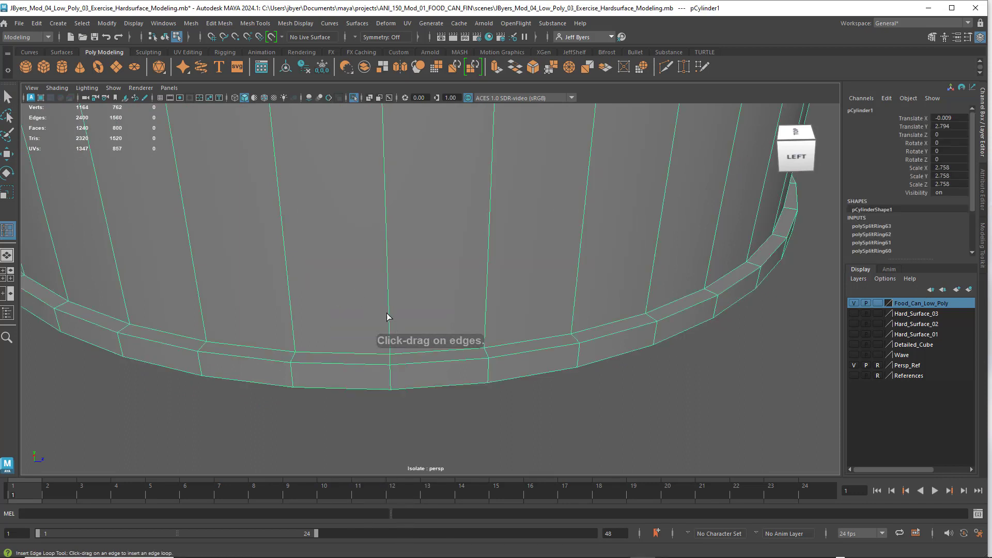
{"action": "left_click_drag", "start_coordinate": [392, 344], "coordinate": [414, 352]}
Insert an edge loop on the upper ledge of the bottom rim, close to the can's side wall
{"action": "scroll", "coordinate": [417, 356], "scroll_direction": "up", "scroll_amount": 3}
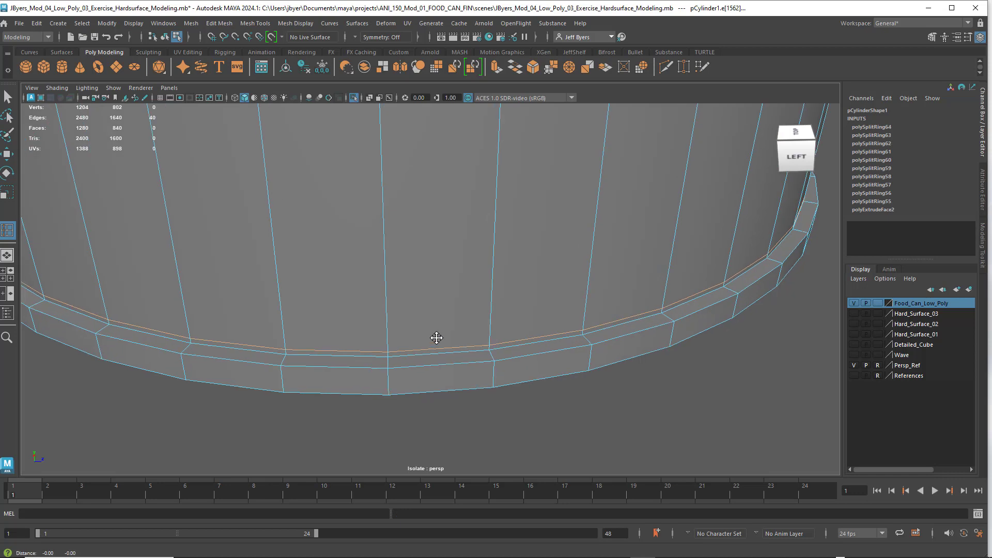
{"action": "scroll", "coordinate": [409, 341], "scroll_direction": "up", "scroll_amount": 2}
{"action": "scroll", "coordinate": [428, 348], "scroll_direction": "up", "scroll_amount": 2}
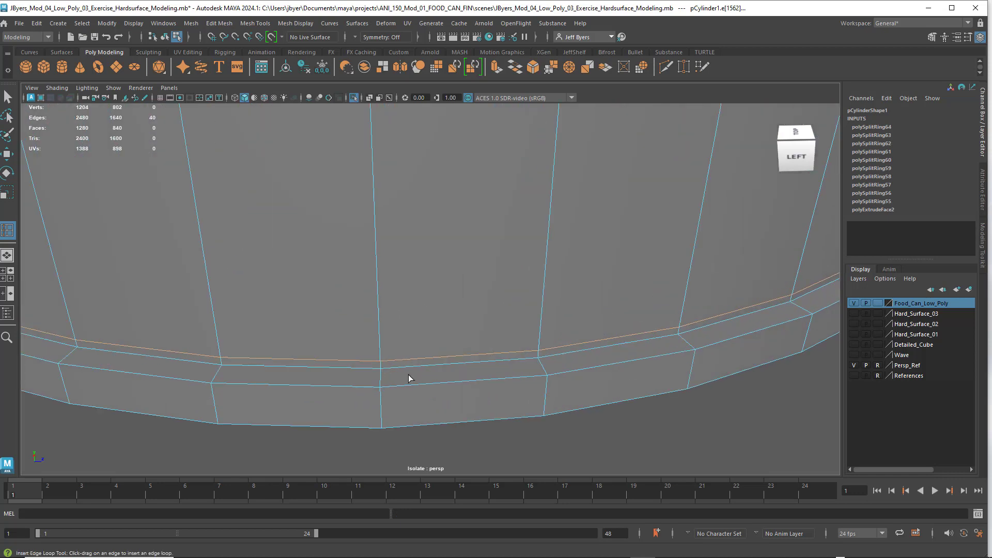
{"action": "left_click", "coordinate": [383, 377]}
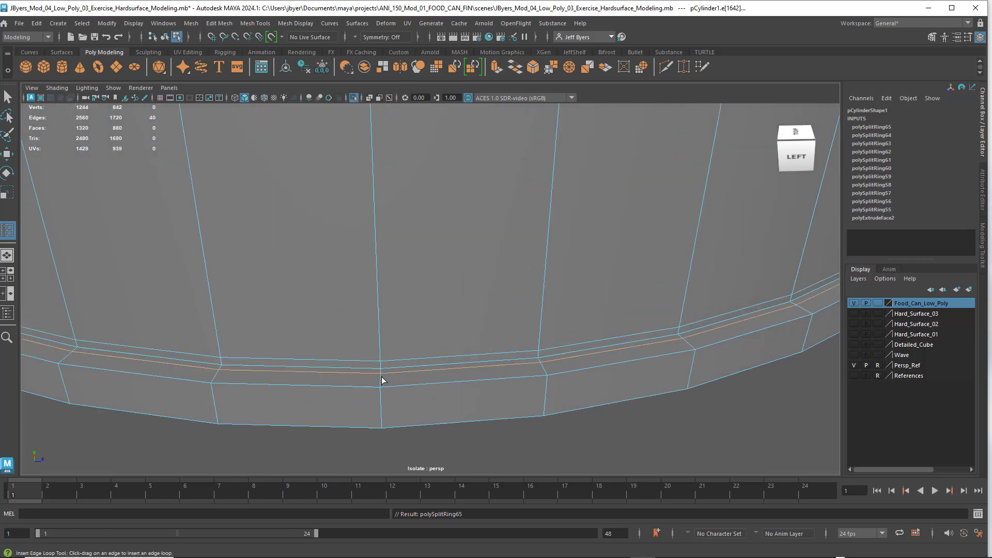
Insert edge loops near the outer border of the bottom rim's upper ledge and near both borders of the rim's outer wall
{"action": "left_click", "coordinate": [380, 386]}
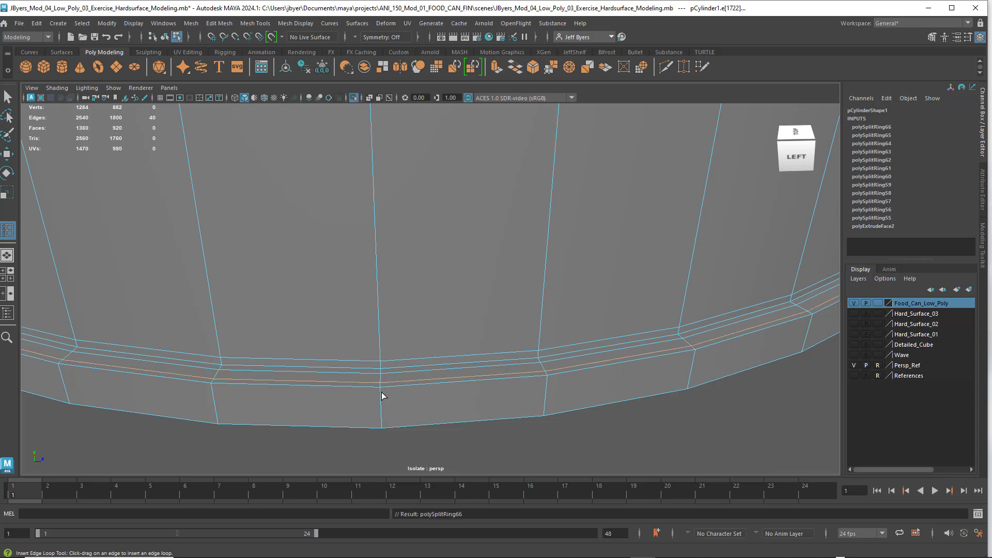
{"action": "left_click", "coordinate": [380, 395]}
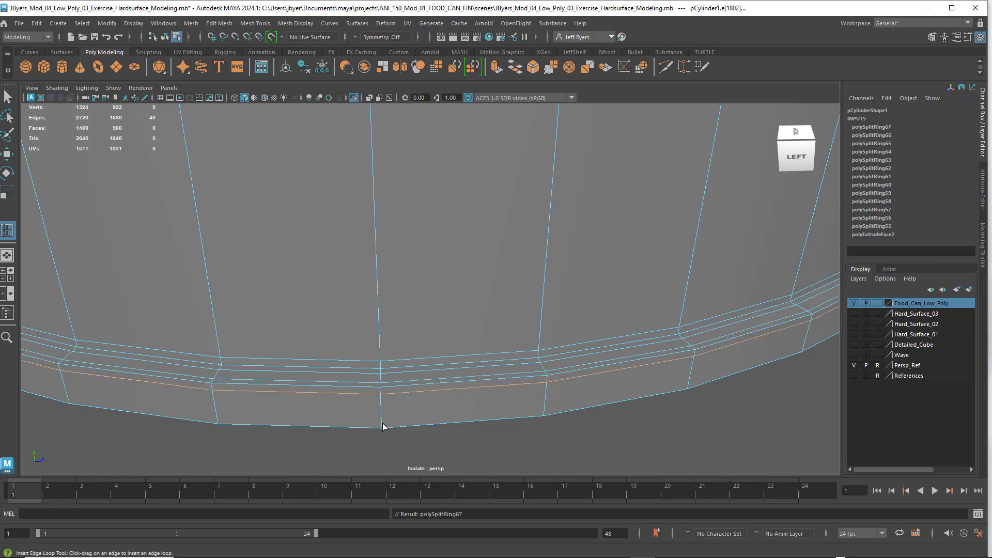
{"action": "left_click", "coordinate": [382, 426]}
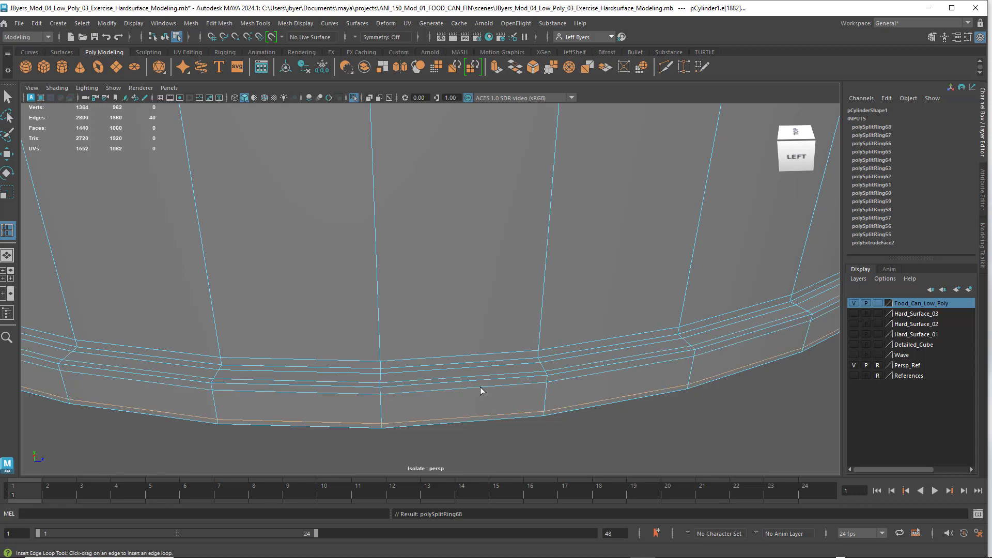
Insert two edge loops on the flat underside of the bottom rim, one near each border
{"action": "left_click_drag", "start_coordinate": [481, 387], "coordinate": [474, 371], "text": "alt"}
{"action": "right_click_drag", "start_coordinate": [473, 371], "coordinate": [458, 374], "text": "alt"}
{"action": "middle_click_drag", "start_coordinate": [459, 374], "coordinate": [480, 157], "text": "alt"}
{"action": "left_click_drag", "start_coordinate": [473, 316], "coordinate": [436, 293], "text": "alt"}
{"action": "scroll", "coordinate": [486, 319], "scroll_direction": "down", "scroll_amount": 6}
{"action": "left_click_drag", "start_coordinate": [441, 356], "coordinate": [369, 363], "text": "alt"}
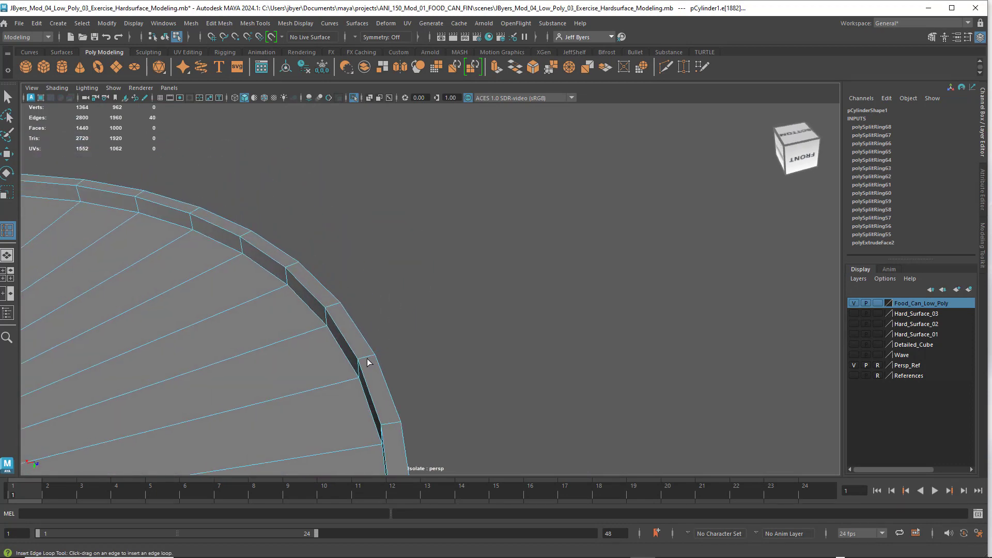
{"action": "left_click", "coordinate": [371, 355]}
{"action": "left_click", "coordinate": [361, 358]}
Insert two edge loops on the bottom rim's inner wall, near its upper and lower edges, and return to object mode
{"action": "left_click_drag", "start_coordinate": [355, 370], "coordinate": [359, 375], "text": "alt"}
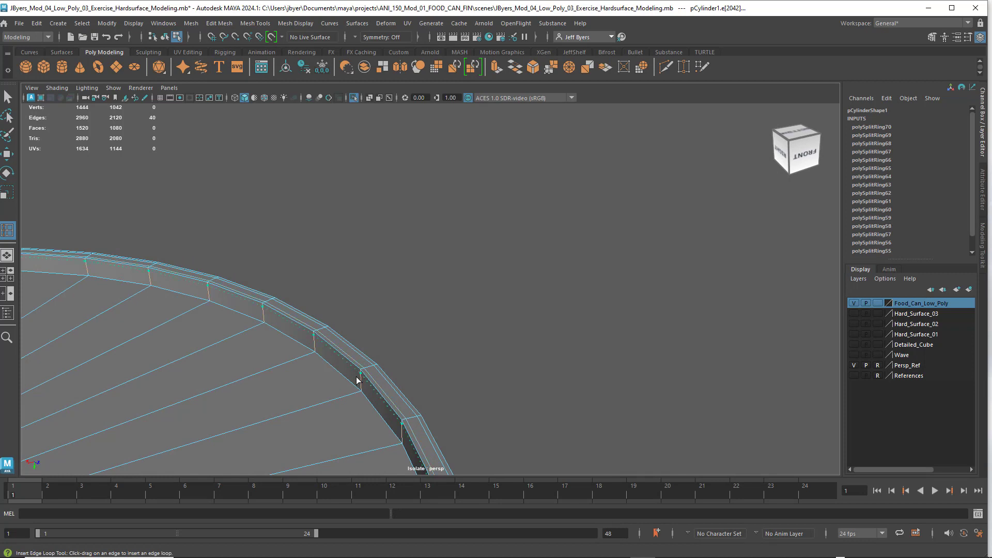
{"action": "left_click", "coordinate": [359, 381]}
{"action": "left_click", "coordinate": [362, 387]}
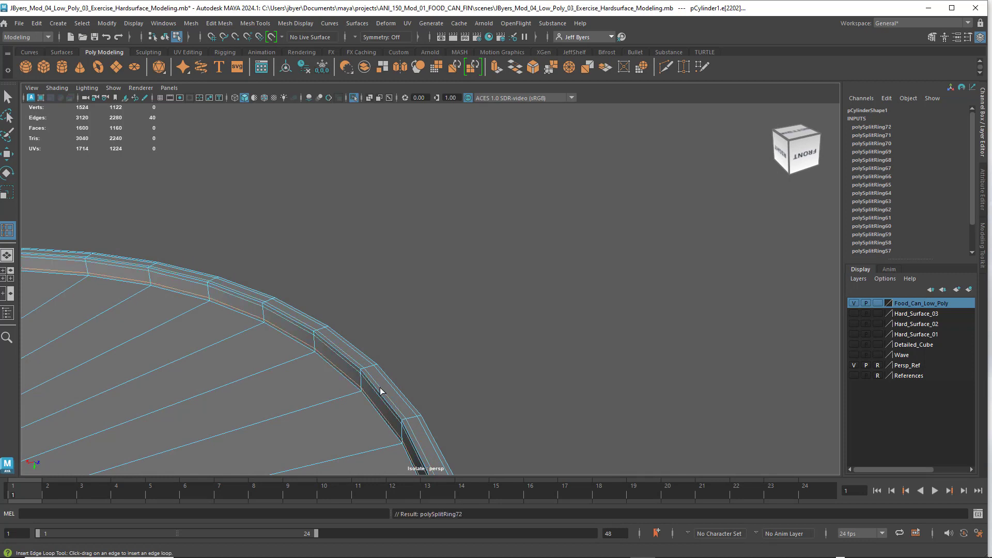
{"action": "scroll", "coordinate": [388, 385], "scroll_direction": "down", "scroll_amount": 2}
{"action": "left_click_drag", "start_coordinate": [426, 371], "coordinate": [366, 381], "text": "alt"}
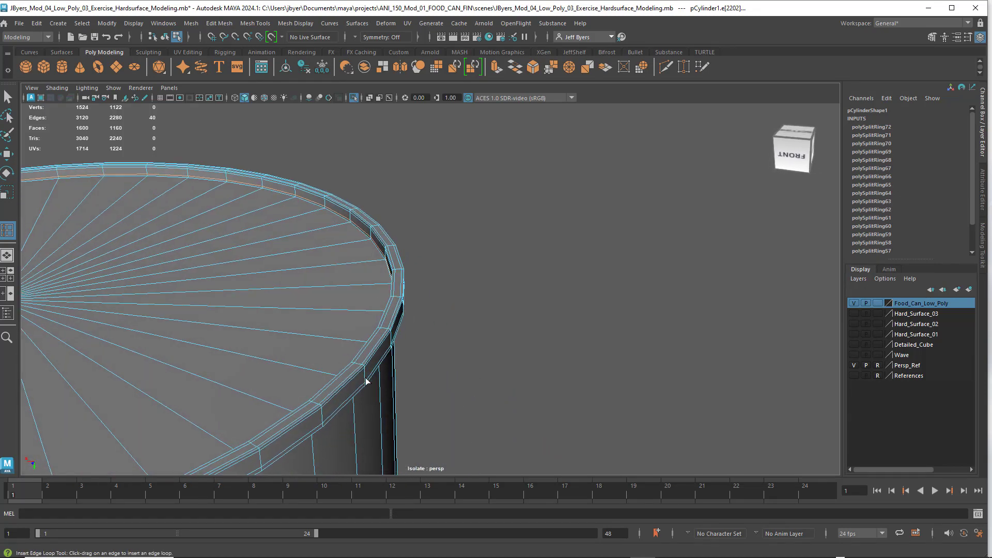
{"action": "key", "text": "q"}
{"action": "right_click", "coordinate": [365, 378]}
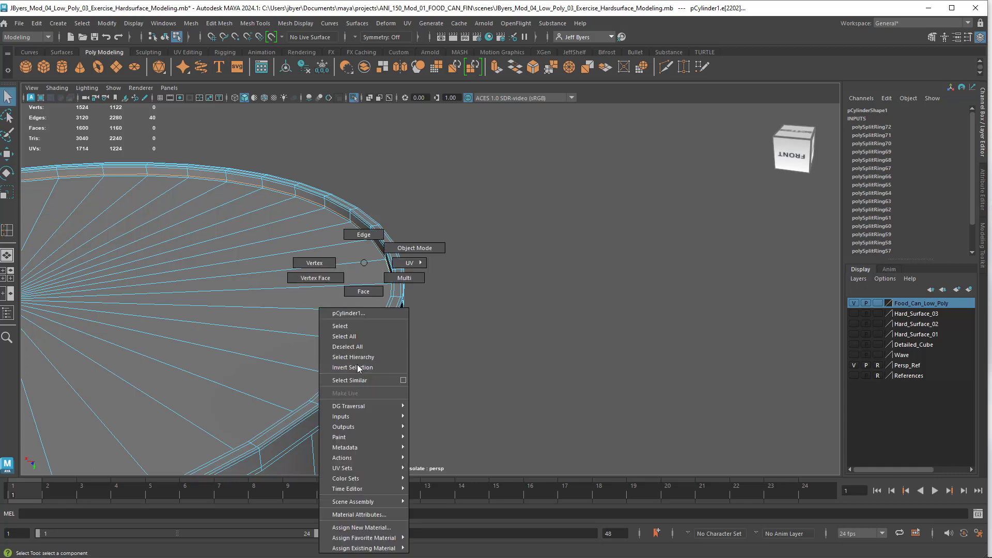
{"action": "left_click", "coordinate": [360, 328]}
Inspect the supporting edge loops on the can's top and bottom rims from all sides
{"action": "scroll", "coordinate": [476, 343], "scroll_direction": "down", "scroll_amount": 8}
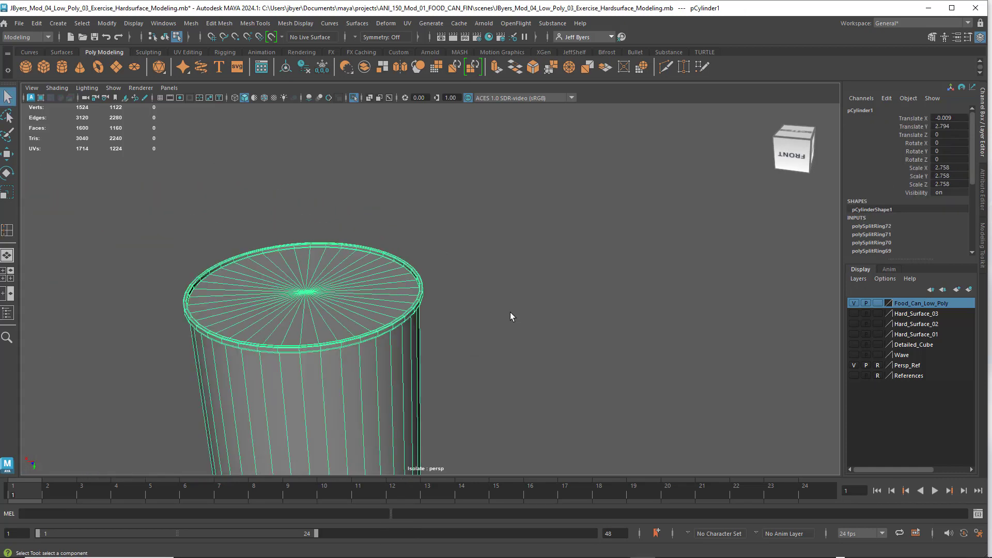
{"action": "left_click_drag", "start_coordinate": [421, 297], "coordinate": [429, 323], "text": "alt"}
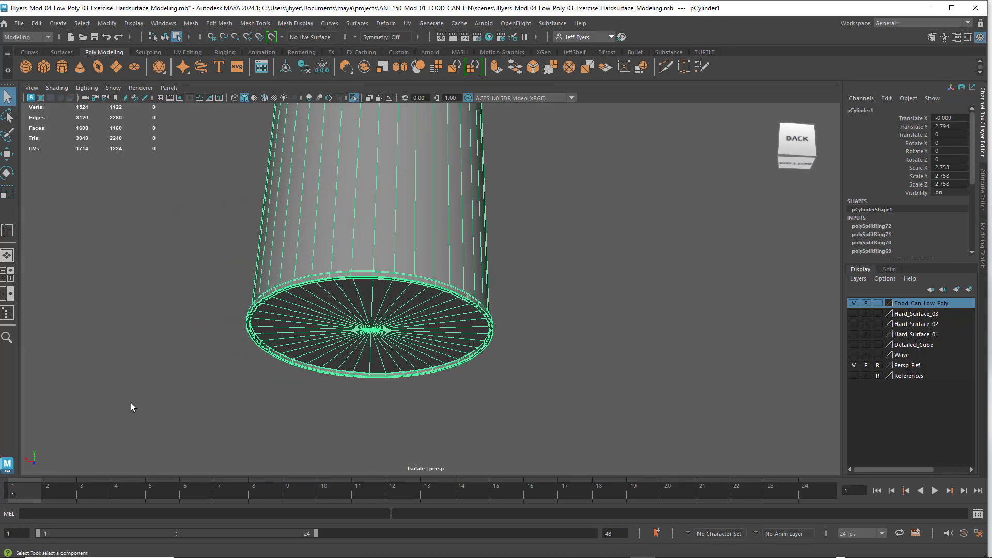
{"action": "left_click_drag", "start_coordinate": [231, 397], "coordinate": [81, 443], "text": "alt"}
{"action": "left_click_drag", "start_coordinate": [60, 435], "coordinate": [155, 439], "text": "alt"}
{"action": "scroll", "coordinate": [157, 396], "scroll_direction": "down", "scroll_amount": 5}
{"action": "left_click_drag", "start_coordinate": [196, 391], "coordinate": [323, 392], "text": "alt"}
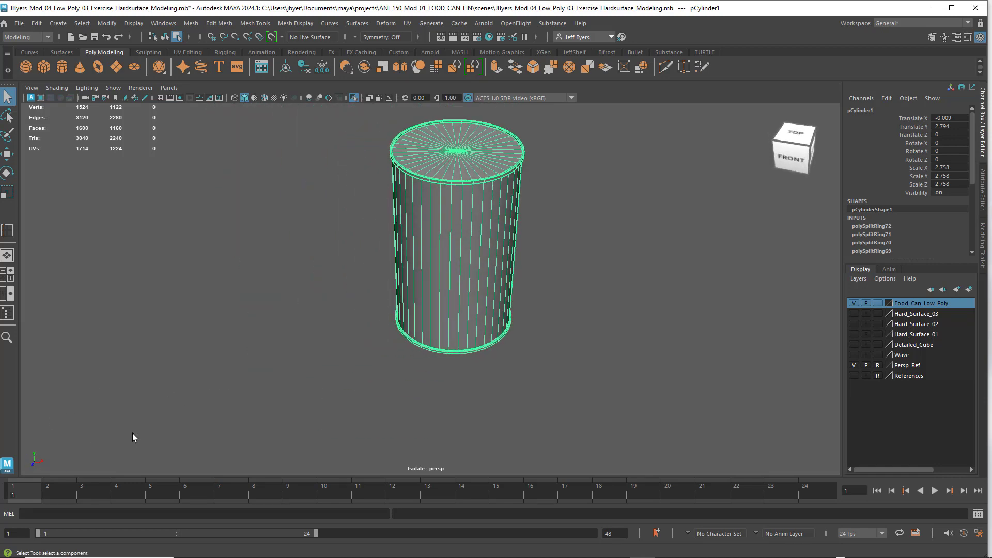
{"action": "left_click_drag", "start_coordinate": [132, 433], "coordinate": [78, 408], "text": "alt"}
{"action": "left_click_drag", "start_coordinate": [273, 383], "coordinate": [139, 403], "text": "alt"}
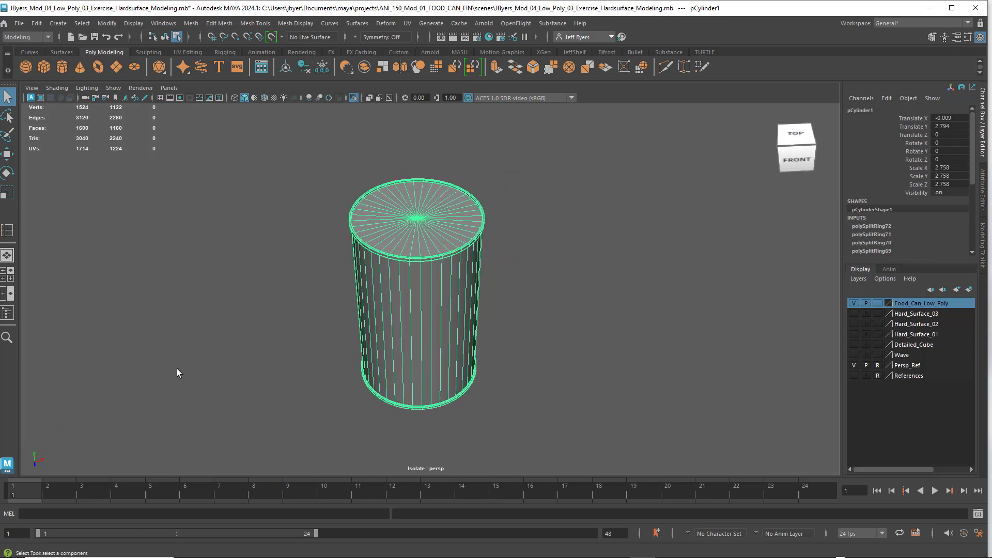
{"action": "left_click_drag", "start_coordinate": [272, 340], "coordinate": [278, 323], "text": "alt"}
{"action": "scroll", "coordinate": [278, 322], "scroll_direction": "up", "scroll_amount": 3}
{"action": "middle_click_drag", "start_coordinate": [278, 321], "coordinate": [247, 365], "text": "alt"}
{"action": "scroll", "coordinate": [255, 361], "scroll_direction": "up", "scroll_amount": 5}
{"action": "middle_click_drag", "start_coordinate": [219, 325], "coordinate": [249, 373], "text": "alt"}
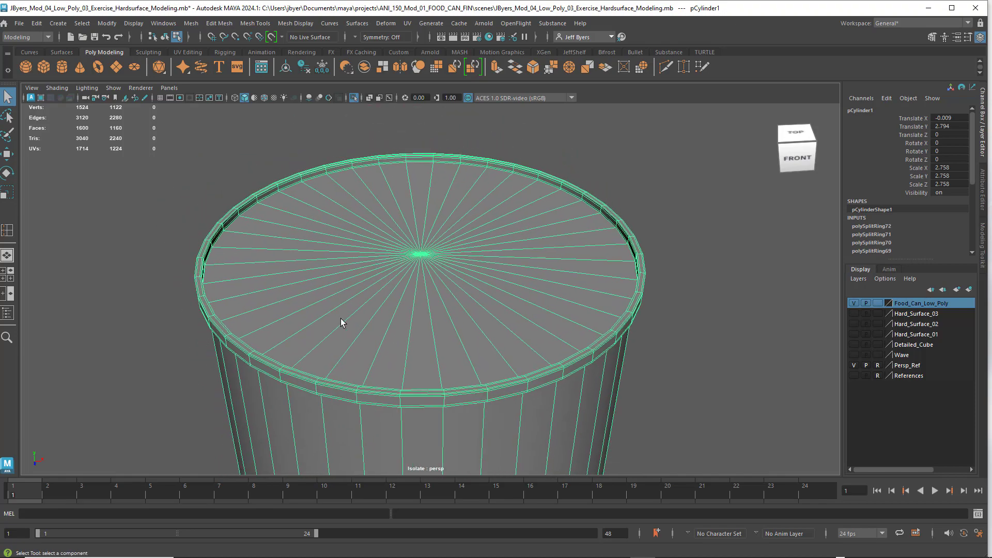
{"action": "left_click_drag", "start_coordinate": [259, 316], "coordinate": [331, 347], "text": "alt"}
{"action": "scroll", "coordinate": [274, 334], "scroll_direction": "up", "scroll_amount": 5}
{"action": "scroll", "coordinate": [277, 335], "scroll_direction": "down", "scroll_amount": 5}
{"action": "middle_click_drag", "start_coordinate": [330, 348], "coordinate": [289, 309], "text": "alt"}
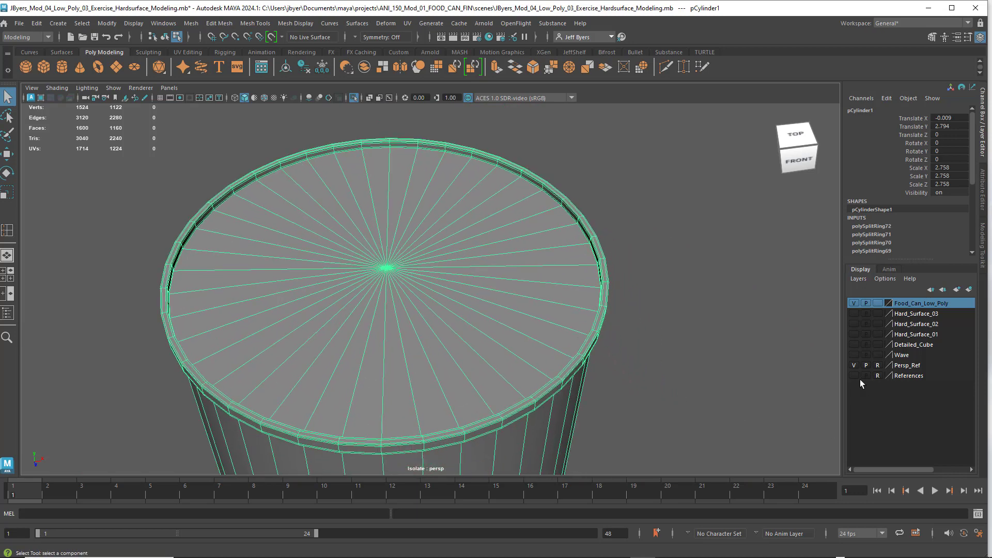
Make the References layer visible, turn off isolation of the can, and bring the broth can reference image's lid into close view
{"action": "scroll", "coordinate": [653, 387], "scroll_direction": "down", "scroll_amount": 10}
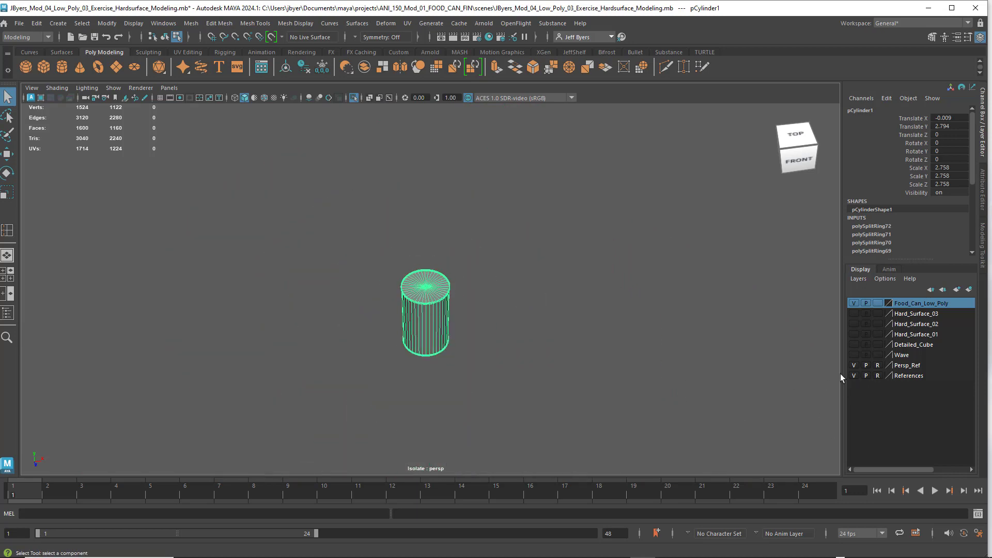
{"action": "key", "text": "ctrl+1"}
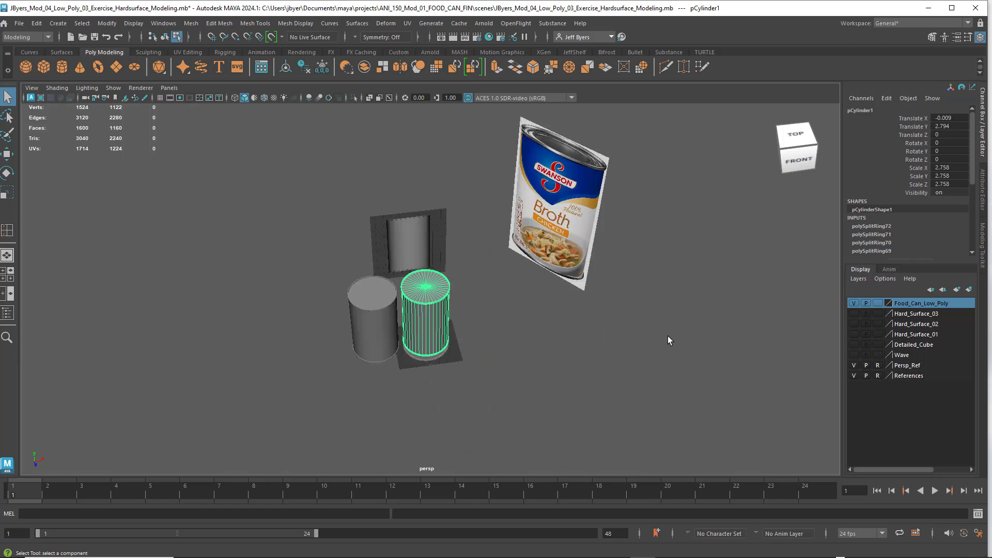
{"action": "left_click_drag", "start_coordinate": [559, 342], "coordinate": [564, 307], "text": "alt"}
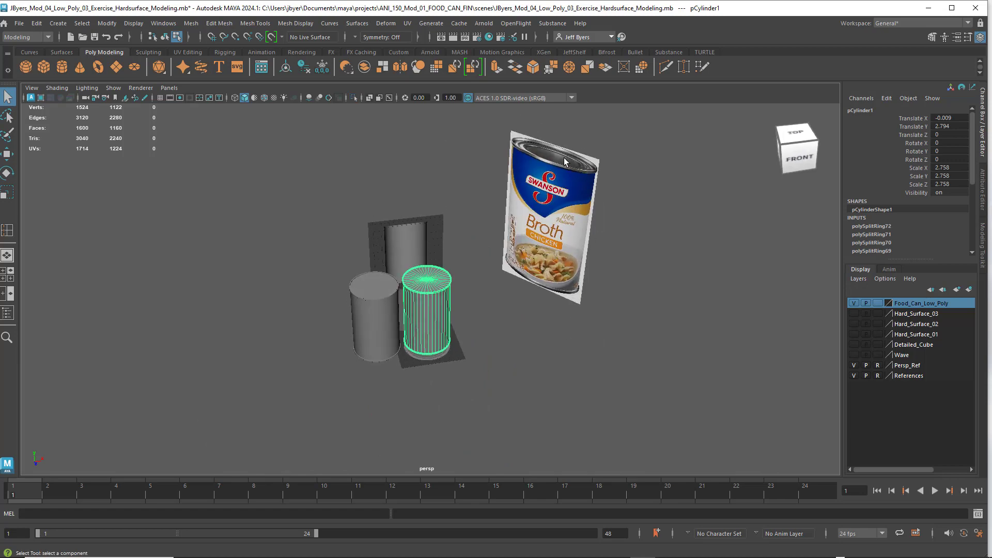
{"action": "scroll", "coordinate": [541, 280], "scroll_direction": "up", "scroll_amount": 3}
{"action": "middle_click_drag", "start_coordinate": [536, 316], "coordinate": [484, 430], "text": "alt"}
{"action": "scroll", "coordinate": [562, 310], "scroll_direction": "up", "scroll_amount": 5}
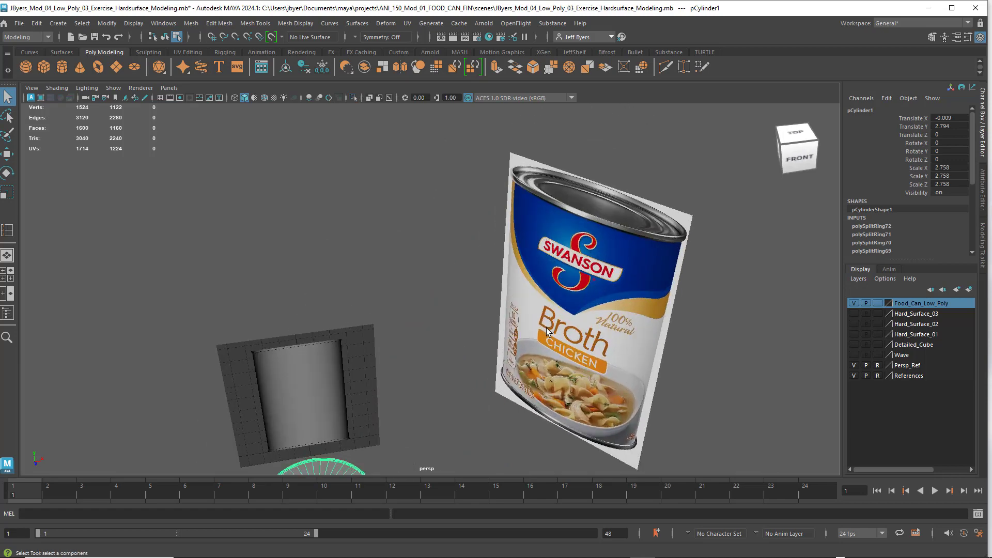
{"action": "middle_click_drag", "start_coordinate": [552, 289], "coordinate": [491, 371], "text": "alt"}
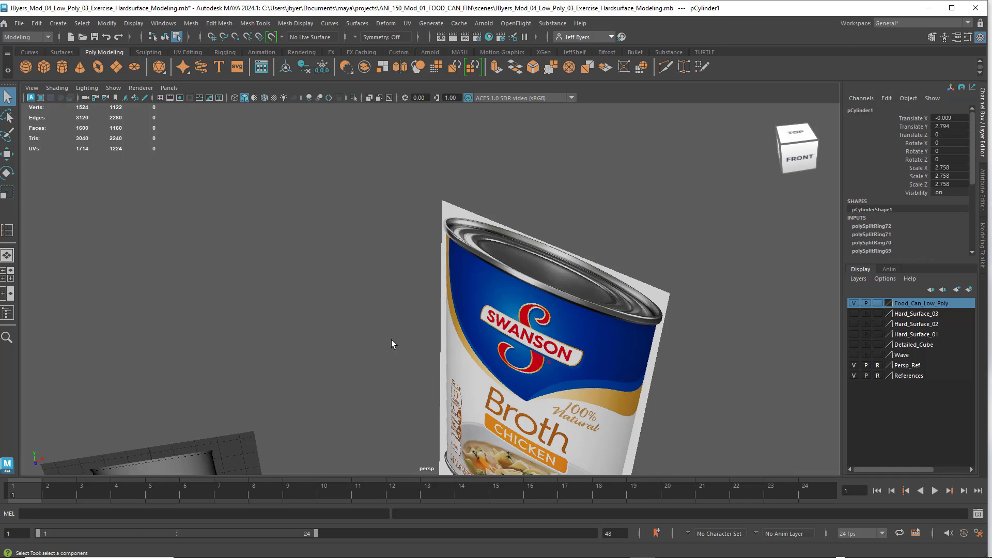
Compare the can's cap with the ringed lid reference in the top view and return to the perspective view
{"action": "key", "text": "space"}
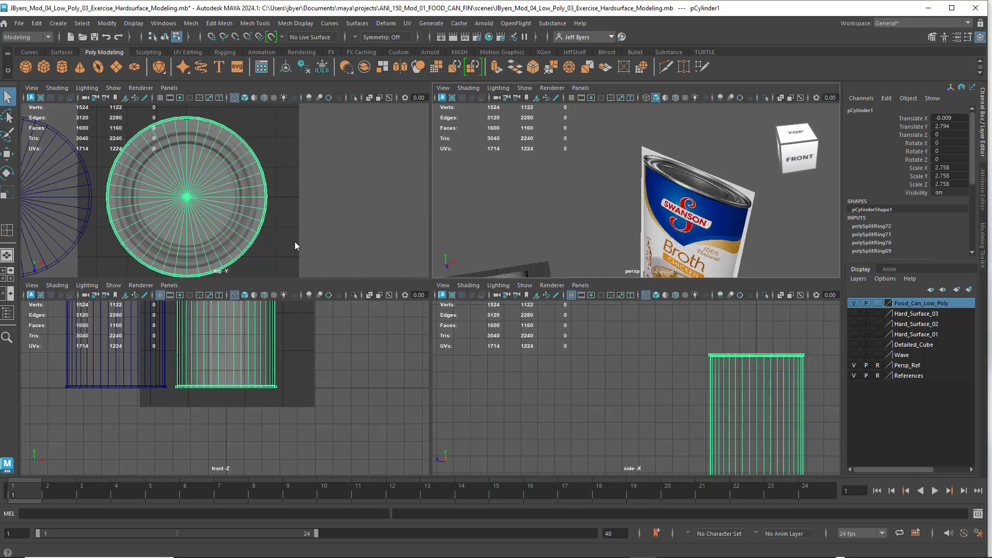
{"action": "key", "text": "space"}
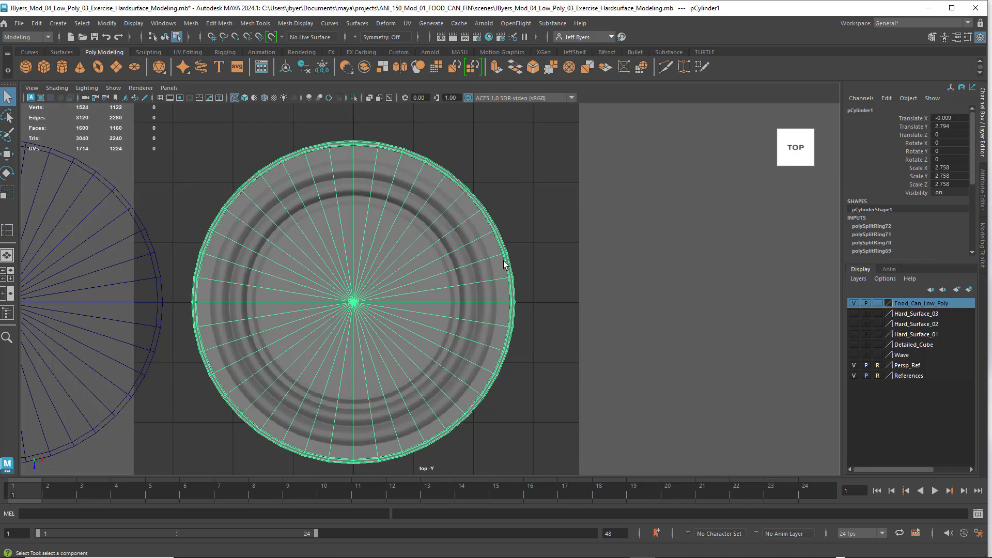
{"action": "key", "text": "space"}
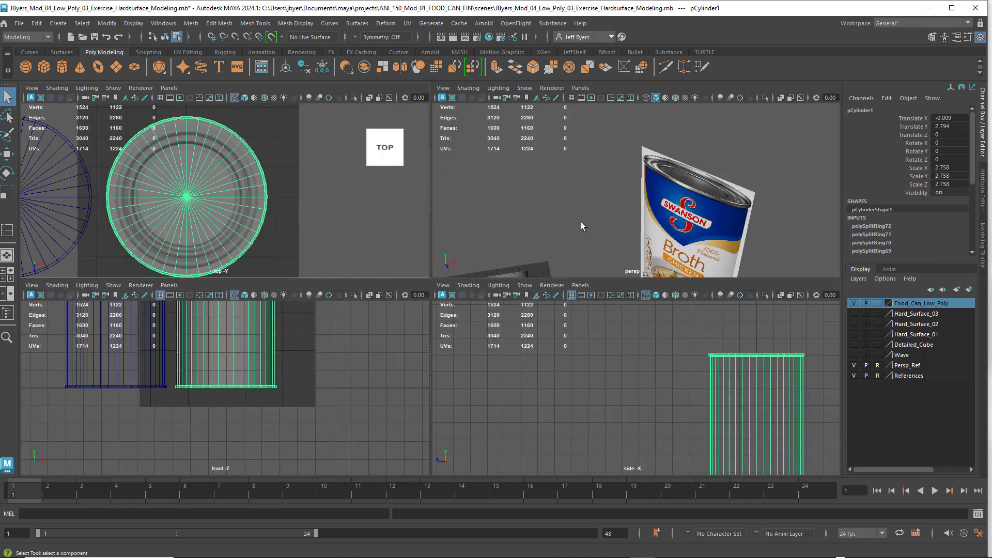
{"action": "key", "text": "space"}
{"action": "key", "text": "space"}
{"action": "key", "text": "space"}
{"action": "scroll", "coordinate": [565, 274], "scroll_direction": "down", "scroll_amount": 5}
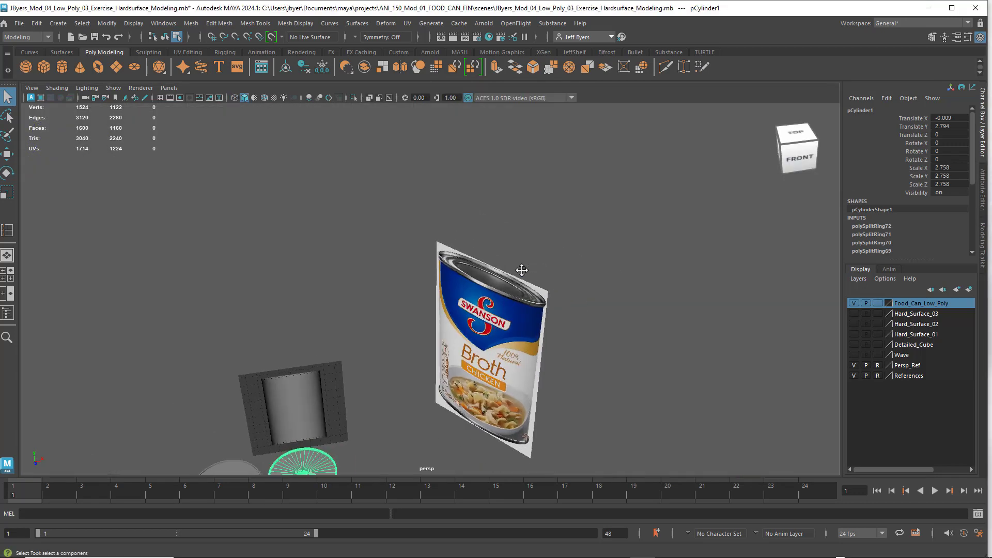
Select all the triangular faces of the can's top cap with the Paint Selection Tool in face mode
{"action": "middle_click_drag", "start_coordinate": [522, 271], "coordinate": [604, 192], "text": "alt"}
{"action": "scroll", "coordinate": [548, 269], "scroll_direction": "down", "scroll_amount": 1}
{"action": "scroll", "coordinate": [526, 293], "scroll_direction": "up", "scroll_amount": 6}
{"action": "middle_click_drag", "start_coordinate": [473, 366], "coordinate": [594, 256], "text": "alt"}
{"action": "left_click_drag", "start_coordinate": [572, 291], "coordinate": [537, 291], "text": "alt"}
{"action": "middle_click_drag", "start_coordinate": [538, 290], "coordinate": [468, 308], "text": "alt"}
{"action": "scroll", "coordinate": [542, 299], "scroll_direction": "up", "scroll_amount": 4}
{"action": "left_click_drag", "start_coordinate": [507, 313], "coordinate": [500, 305], "text": "alt"}
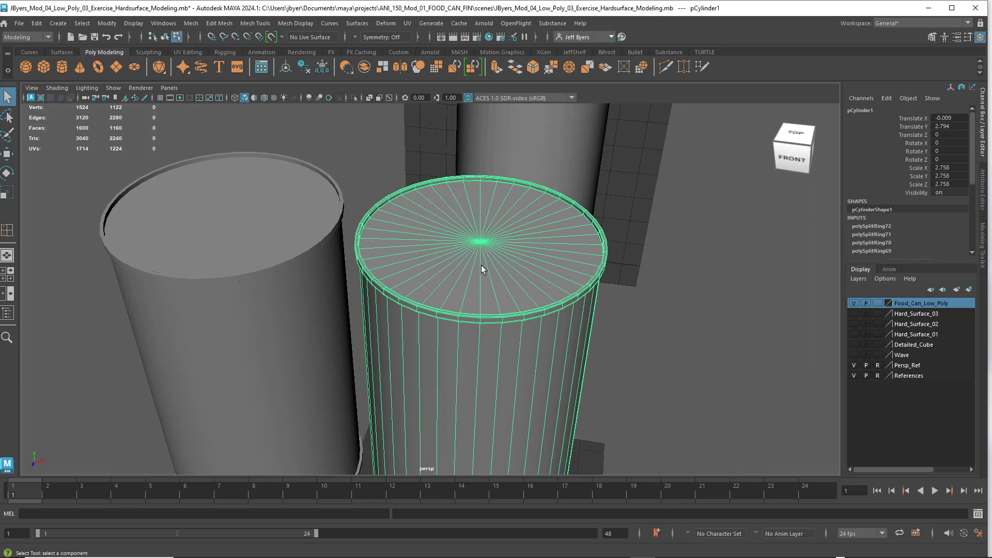
{"action": "left_click", "coordinate": [5, 137]}
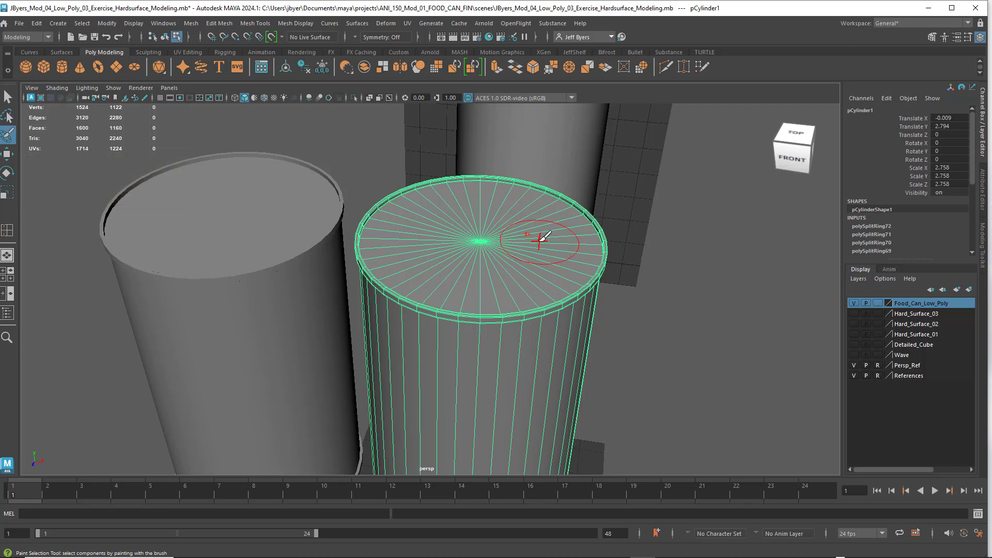
{"action": "left_click_drag", "start_coordinate": [543, 237], "coordinate": [541, 255]}
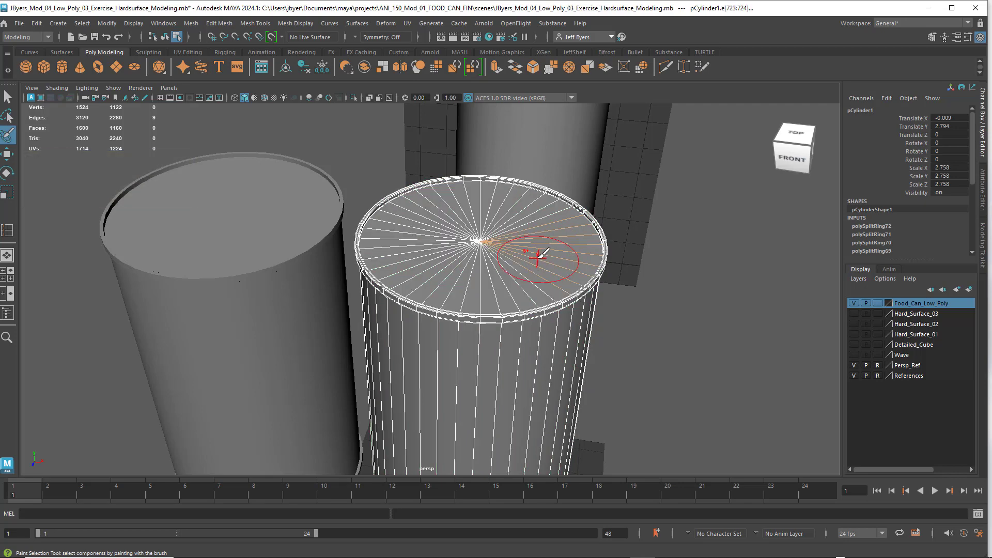
{"action": "right_click_drag", "start_coordinate": [540, 255], "coordinate": [540, 287]}
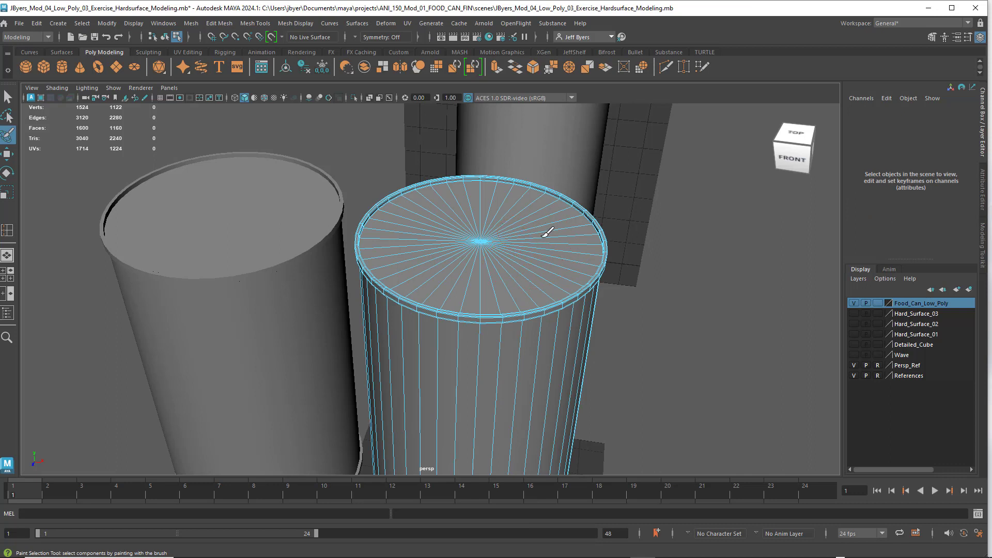
{"action": "mouse_move", "coordinate": [542, 236]}
{"action": "left_mouse_down"}
{"action": "mouse_move", "coordinate": [540, 256]}
{"action": "mouse_move", "coordinate": [509, 266]}
{"action": "mouse_move", "coordinate": [427, 235]}
{"action": "mouse_move", "coordinate": [465, 207]}
{"action": "mouse_move", "coordinate": [505, 219]}
{"action": "left_mouse_up"}
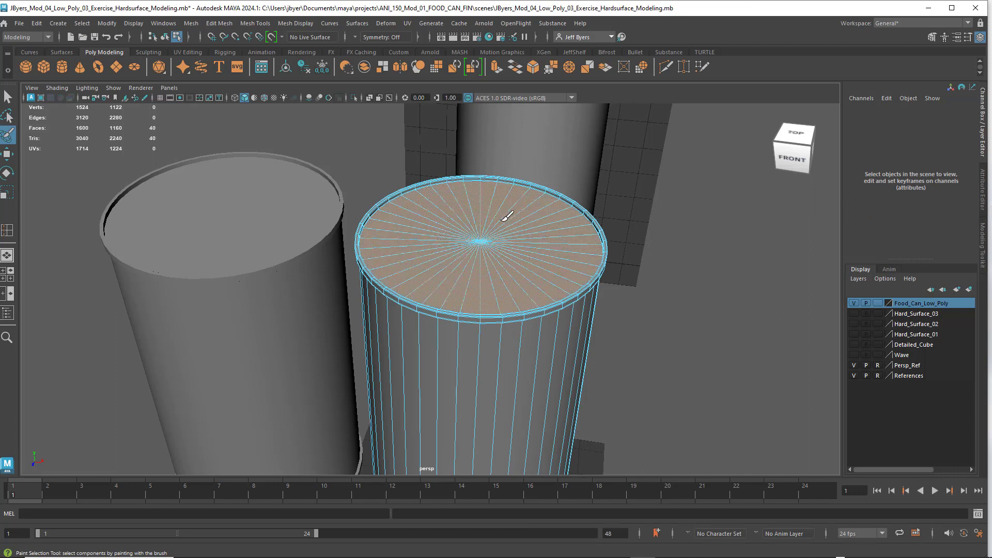
Hide the References layer, keeping its display type set to reference, to uncover the can's bottom cap
{"action": "left_click_drag", "start_coordinate": [538, 310], "coordinate": [527, 265], "text": "alt"}
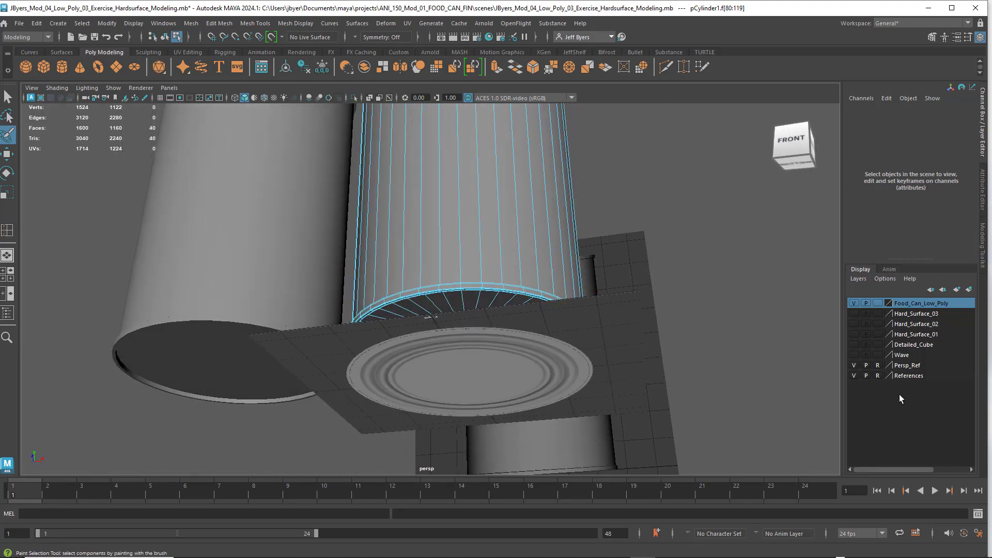
{"action": "left_click", "coordinate": [878, 376]}
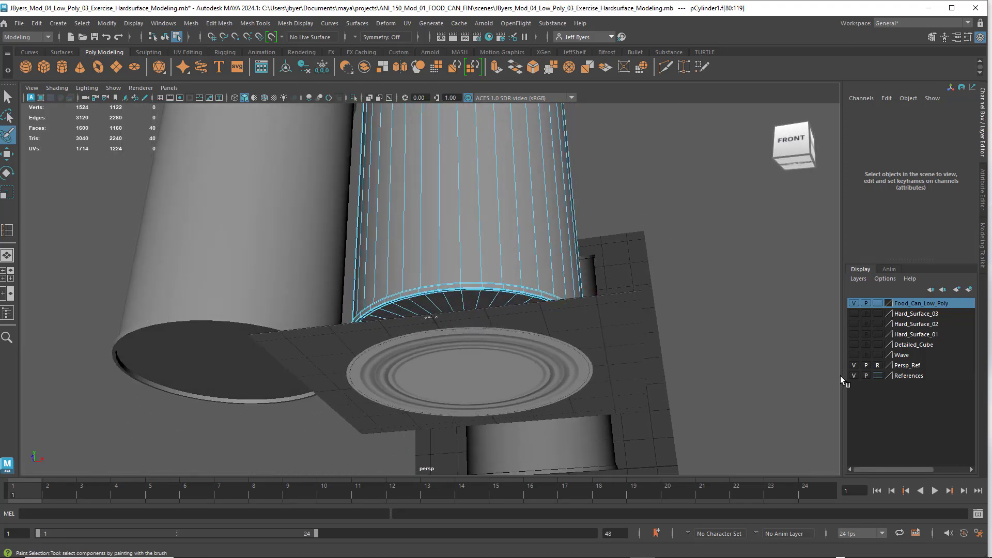
{"action": "left_click", "coordinate": [877, 376]}
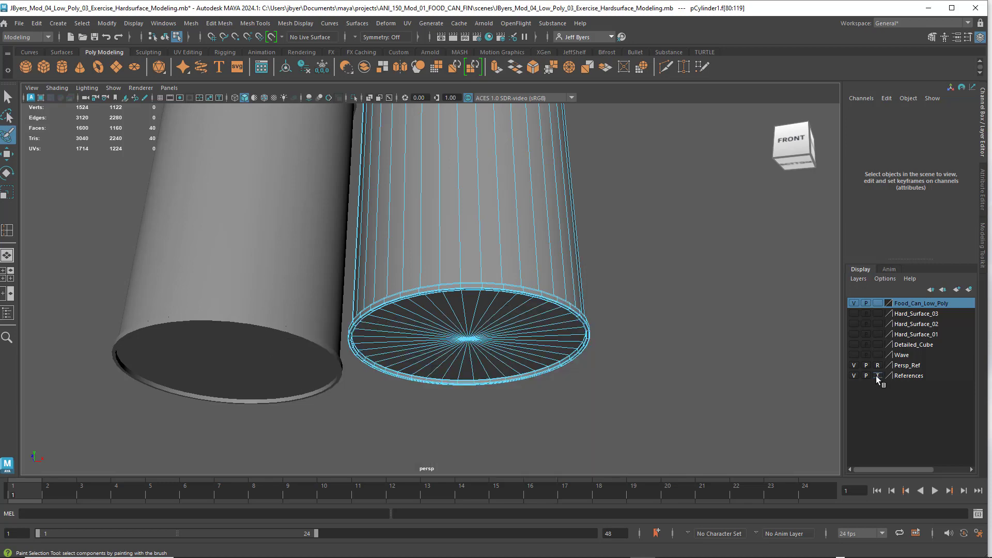
{"action": "left_click", "coordinate": [877, 376]}
{"action": "left_click", "coordinate": [854, 376]}
Add all the triangular faces of the can's bottom cap to the selection by painting, and return to the Select Tool
{"action": "mouse_move", "coordinate": [583, 367]}
{"action": "left_mouse_down", "text": "alt"}
{"action": "mouse_move", "coordinate": [571, 354]}
{"action": "mouse_move", "coordinate": [576, 381]}
{"action": "left_mouse_up", "text": "alt"}
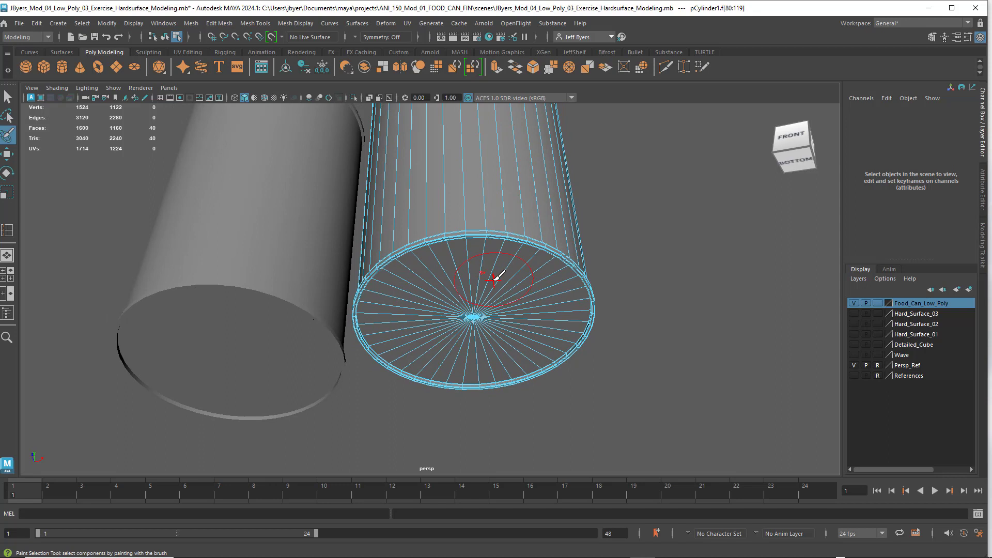
{"action": "mouse_move", "coordinate": [497, 278]}
{"action": "left_mouse_down"}
{"action": "mouse_move", "coordinate": [509, 272]}
{"action": "mouse_move", "coordinate": [534, 294]}
{"action": "mouse_move", "coordinate": [511, 327]}
{"action": "mouse_move", "coordinate": [471, 340]}
{"action": "mouse_move", "coordinate": [442, 310]}
{"action": "mouse_move", "coordinate": [466, 278]}
{"action": "mouse_move", "coordinate": [427, 335]}
{"action": "mouse_move", "coordinate": [584, 312]}
{"action": "left_mouse_up"}
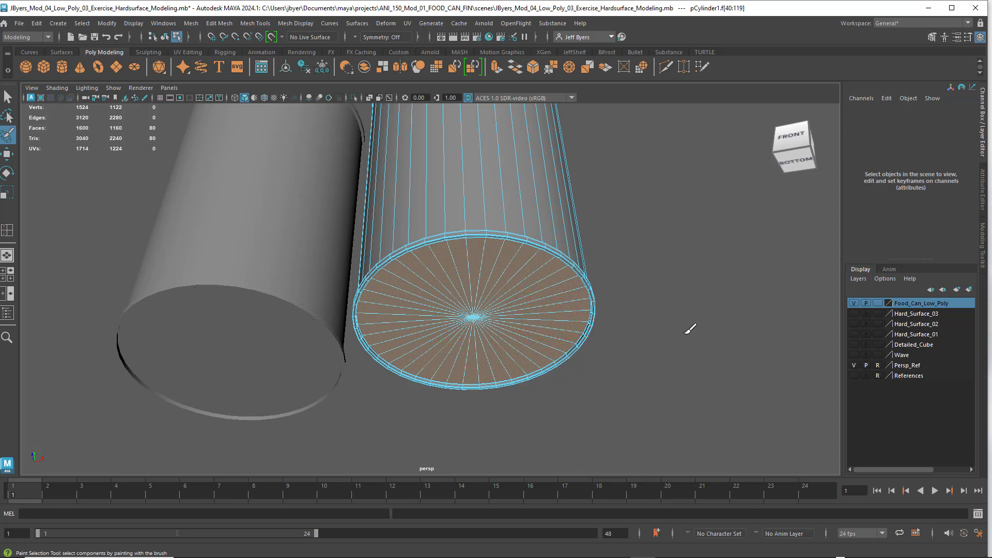
{"action": "key", "text": "q"}
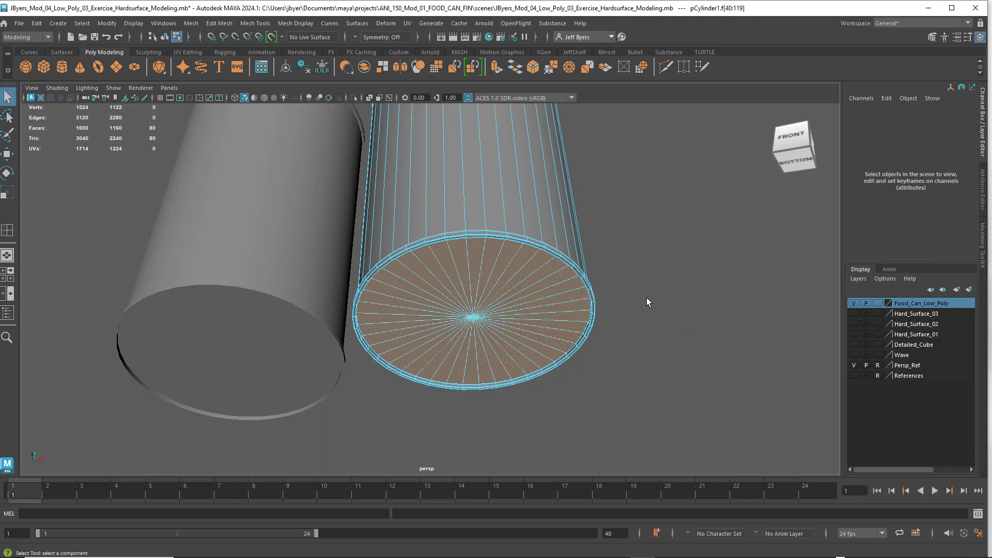
{"action": "left_click_drag", "start_coordinate": [647, 298], "coordinate": [586, 351], "text": "alt"}
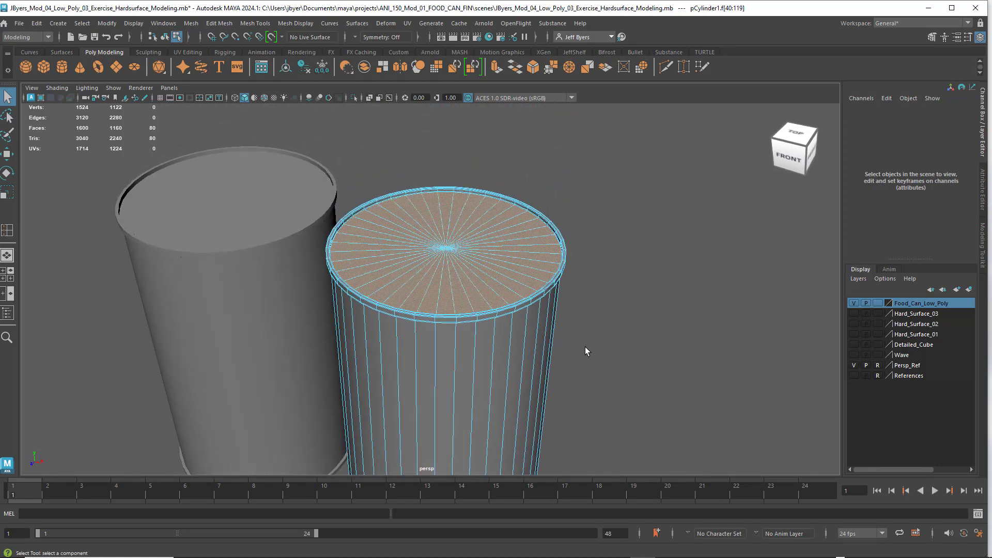
Extrude the selected top and bottom cap faces in the wireframe top view and show the References layer
{"action": "key", "text": "4"}
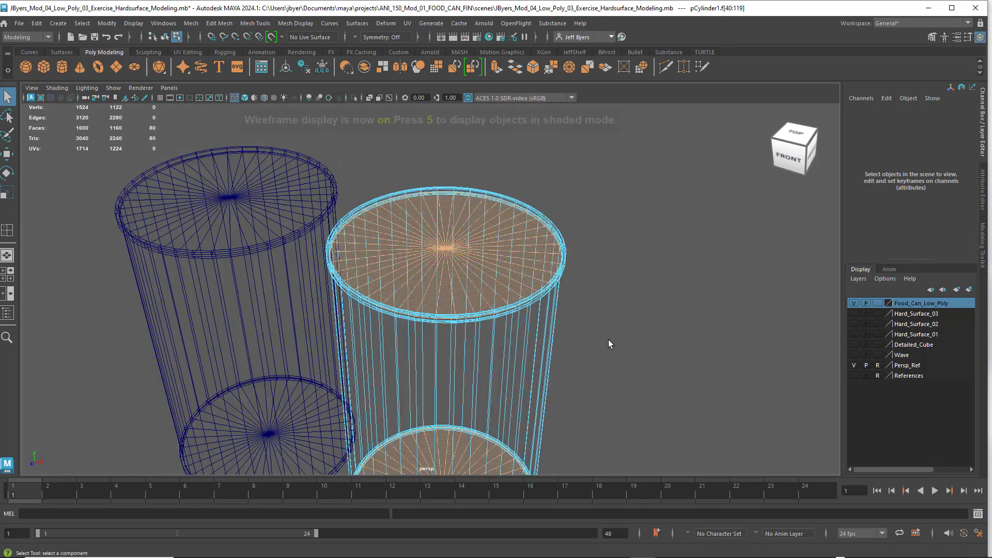
{"action": "mouse_move", "coordinate": [594, 340]}
{"action": "left_mouse_down", "text": "alt"}
{"action": "mouse_move", "coordinate": [605, 295]}
{"action": "mouse_move", "coordinate": [606, 331]}
{"action": "mouse_move", "coordinate": [593, 346]}
{"action": "left_mouse_up", "text": "alt"}
{"action": "key", "text": "space"}
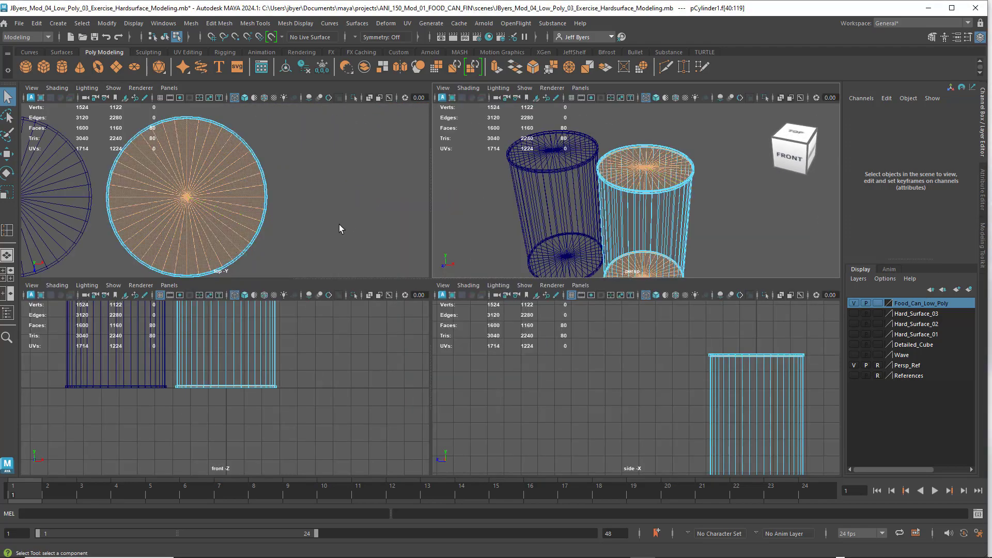
{"action": "key", "text": "space"}
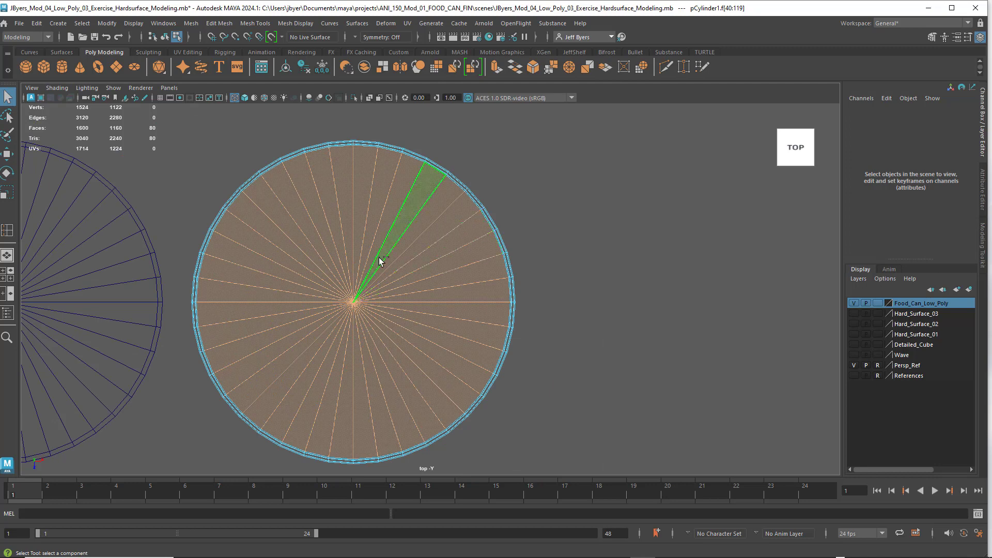
{"action": "key", "text": "ctrl+e"}
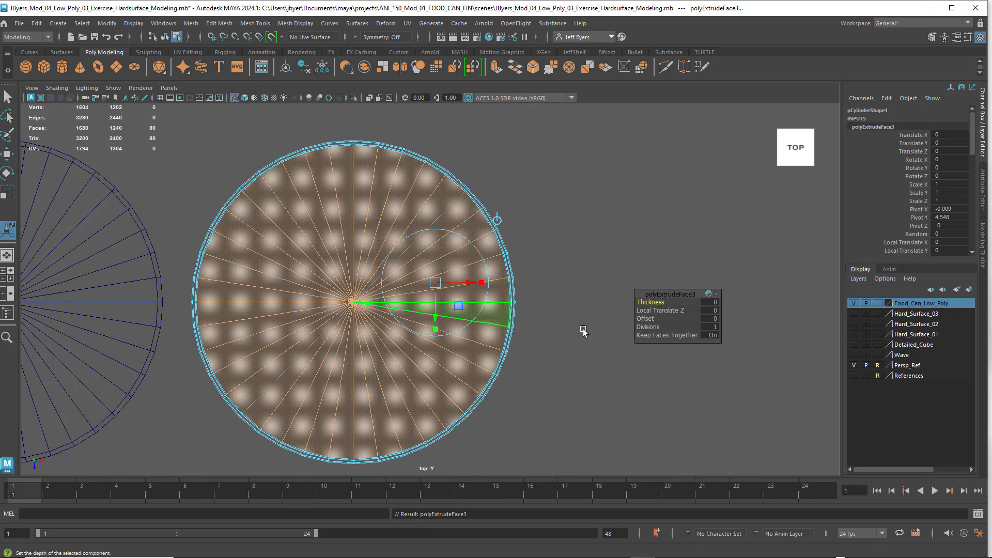
{"action": "left_click", "coordinate": [855, 376]}
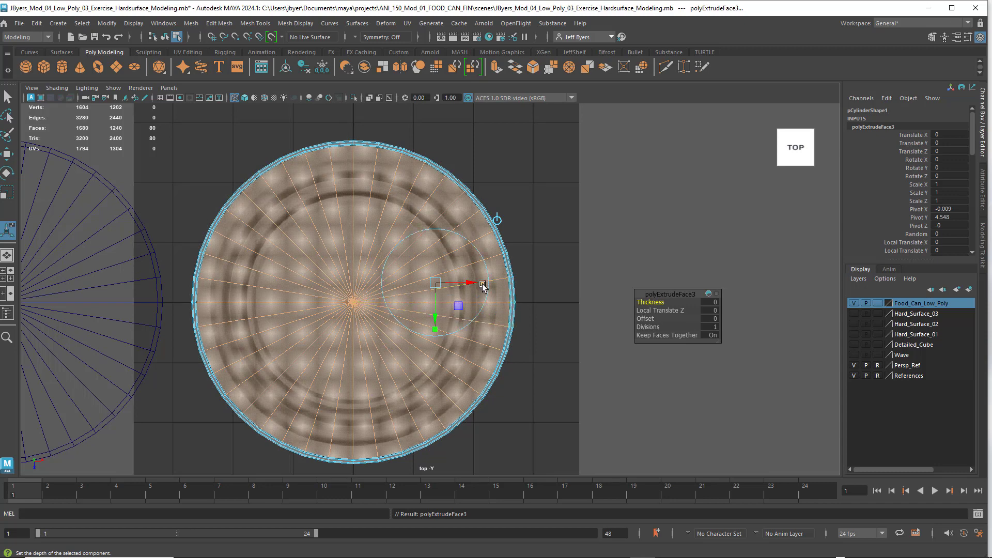
Scale the extruded cap faces inward along both horizontal axes to match the outer edge of the lid reference's outermost groove
{"action": "left_click_drag", "start_coordinate": [483, 285], "coordinate": [472, 284]}
{"action": "scroll", "coordinate": [475, 283], "scroll_direction": "up", "scroll_amount": 3}
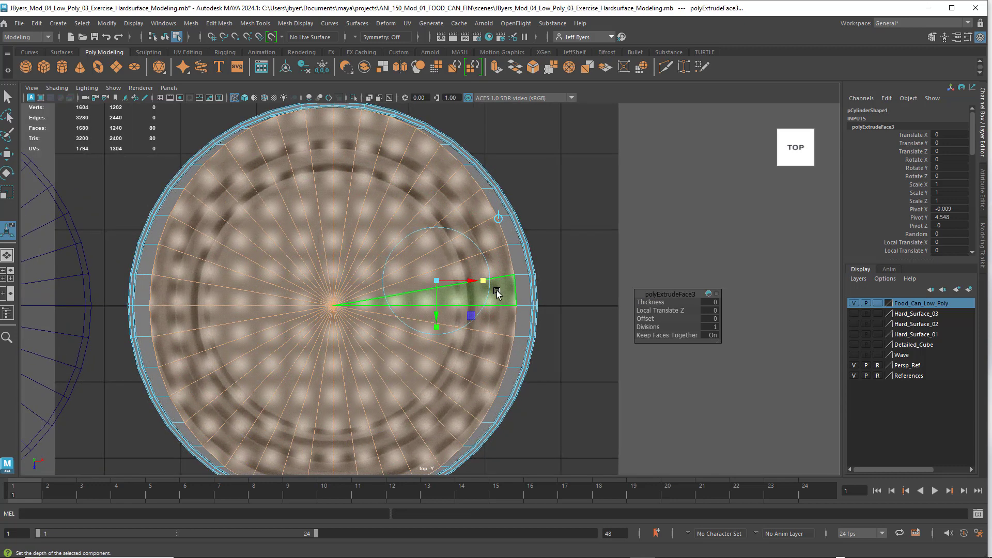
{"action": "scroll", "coordinate": [528, 309], "scroll_direction": "up", "scroll_amount": 1}
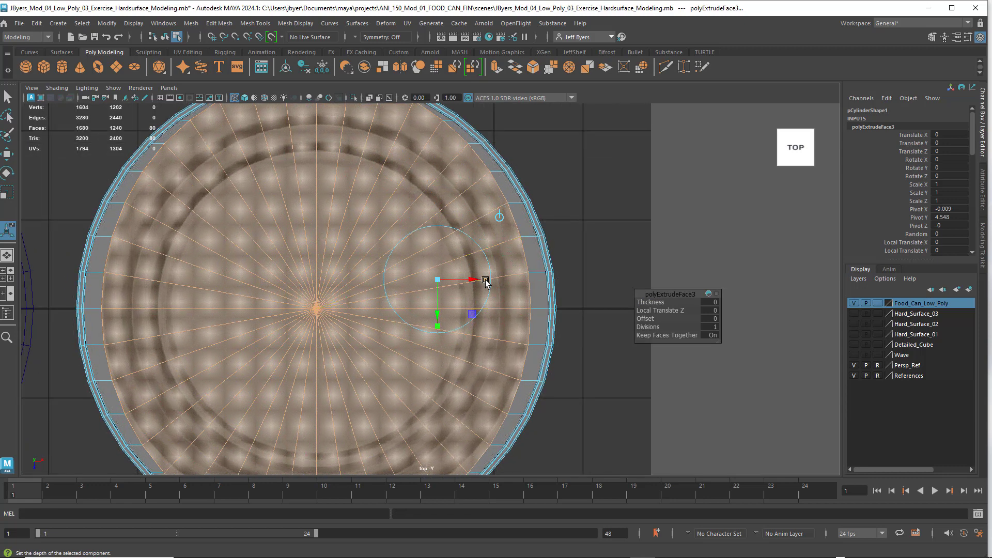
{"action": "left_click_drag", "start_coordinate": [486, 282], "coordinate": [484, 281]}
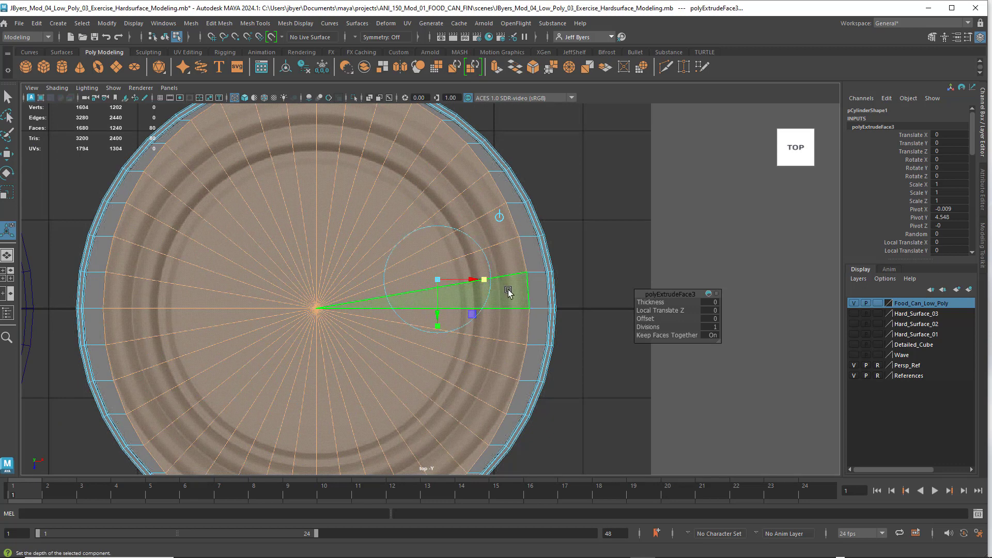
{"action": "scroll", "coordinate": [503, 291], "scroll_direction": "down", "scroll_amount": 3}
{"action": "scroll", "coordinate": [504, 292], "scroll_direction": "up", "scroll_amount": 3}
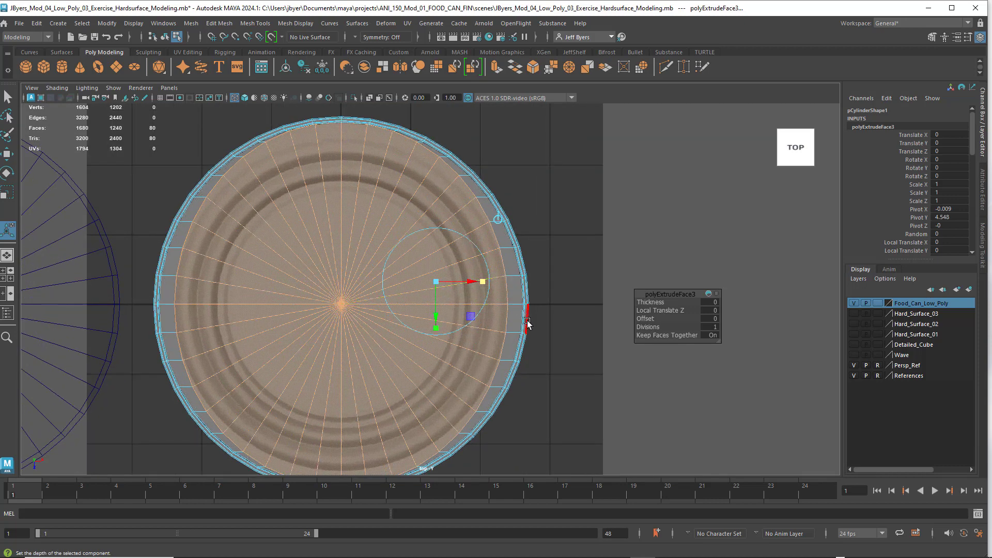
{"action": "middle_click_drag", "start_coordinate": [554, 355], "coordinate": [578, 318], "text": "alt"}
{"action": "scroll", "coordinate": [578, 318], "scroll_direction": "up", "scroll_amount": 1}
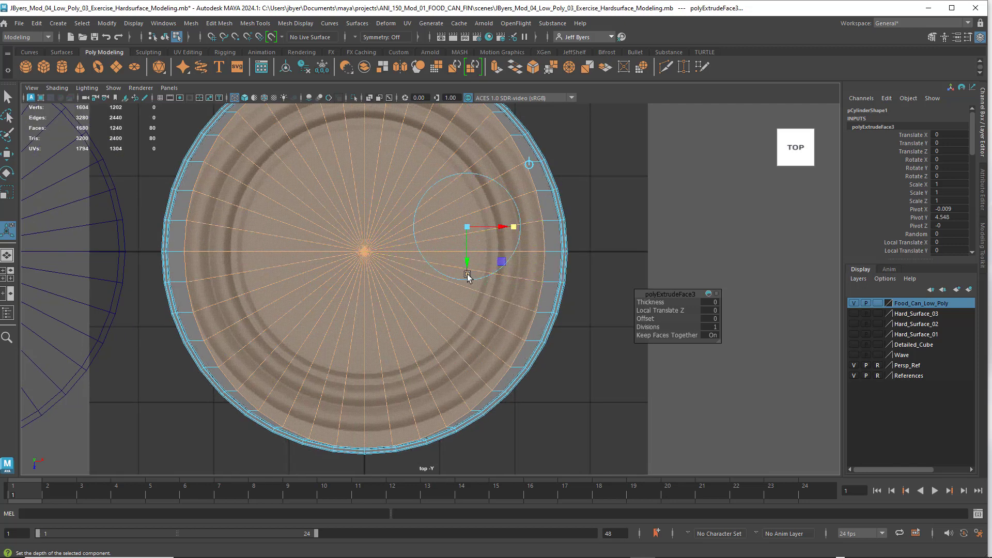
{"action": "left_click_drag", "start_coordinate": [468, 277], "coordinate": [467, 265]}
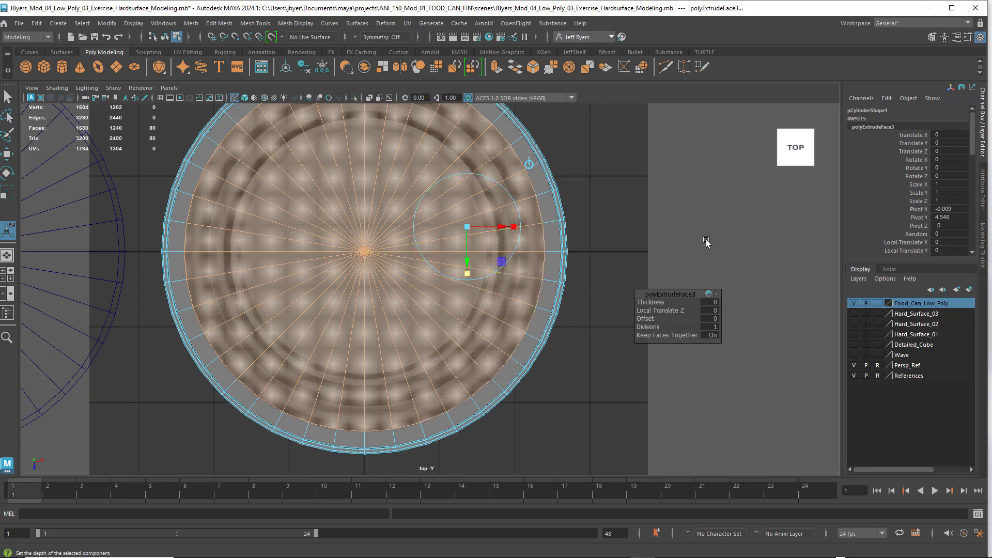
Inspect the extruded top and bottom caps in the shaded perspective view, hiding the References layer to clear the bottom cap
{"action": "key", "text": "space"}
{"action": "key", "text": "space"}
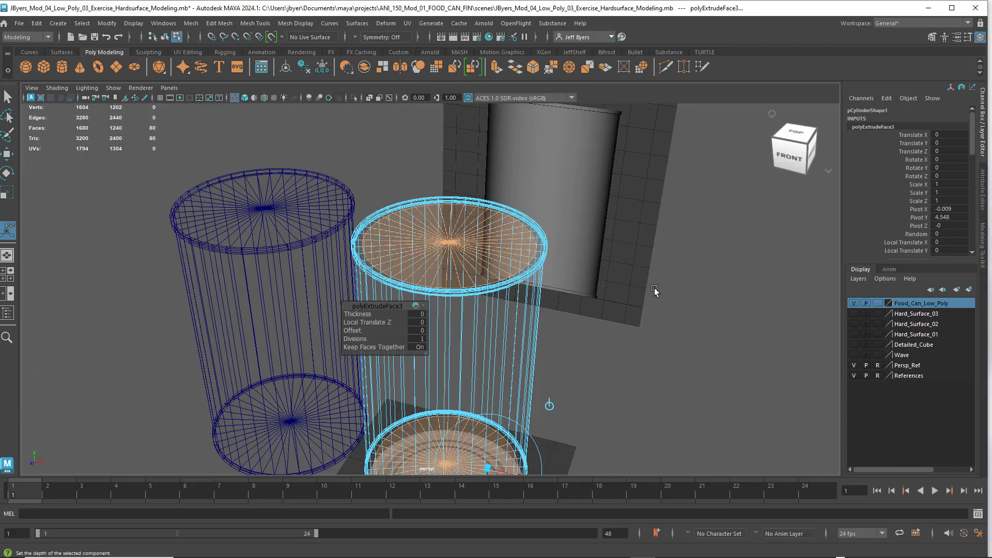
{"action": "key", "text": "5"}
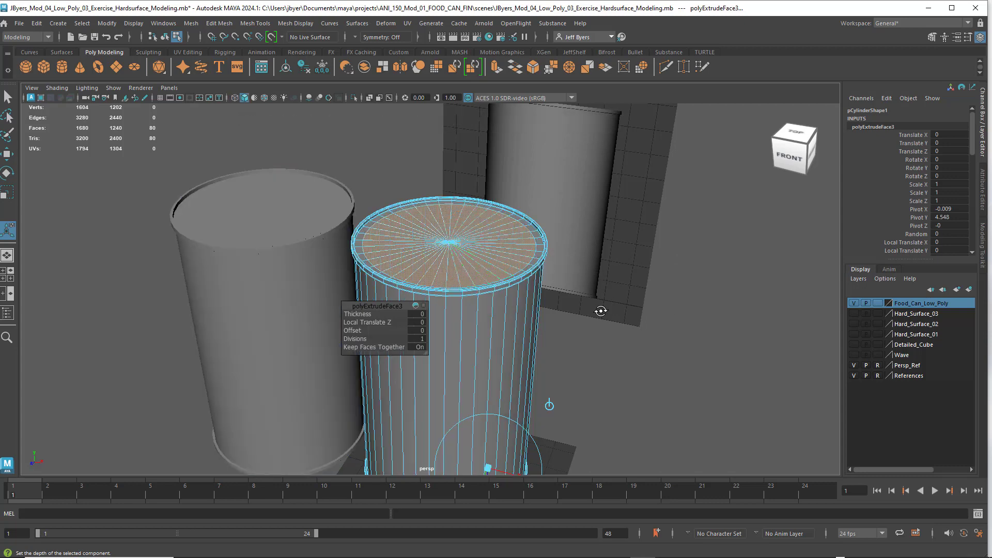
{"action": "left_click_drag", "start_coordinate": [598, 311], "coordinate": [594, 263], "text": "alt"}
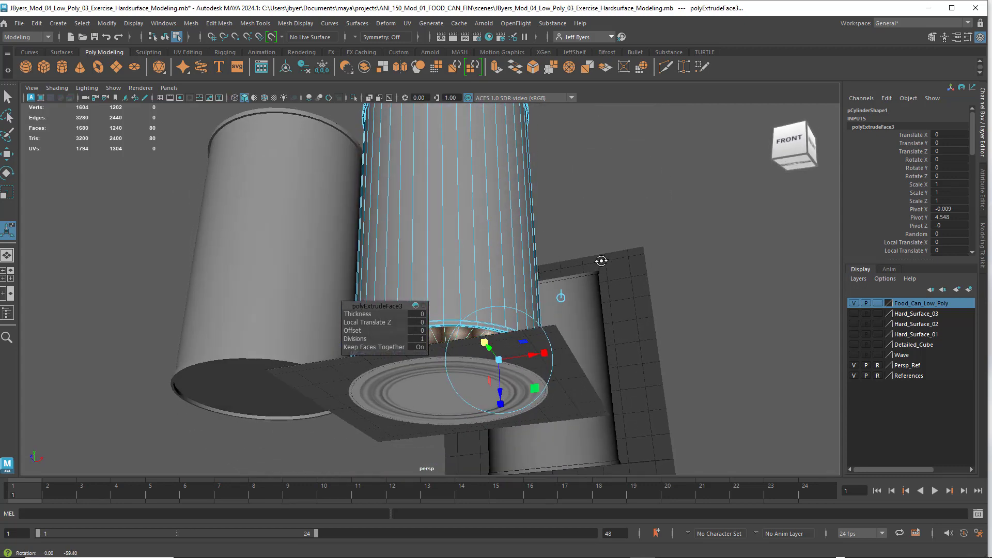
{"action": "left_click", "coordinate": [854, 377]}
{"action": "left_click_drag", "start_coordinate": [667, 322], "coordinate": [660, 368], "text": "alt"}
{"action": "left_click_drag", "start_coordinate": [678, 327], "coordinate": [666, 305], "text": "alt"}
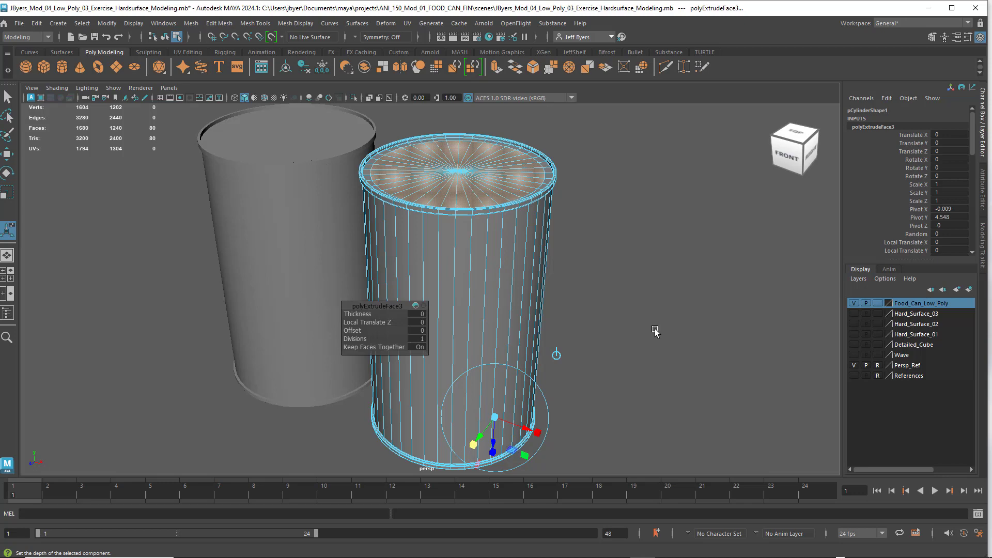
{"action": "left_click_drag", "start_coordinate": [657, 329], "coordinate": [659, 326], "text": "alt"}
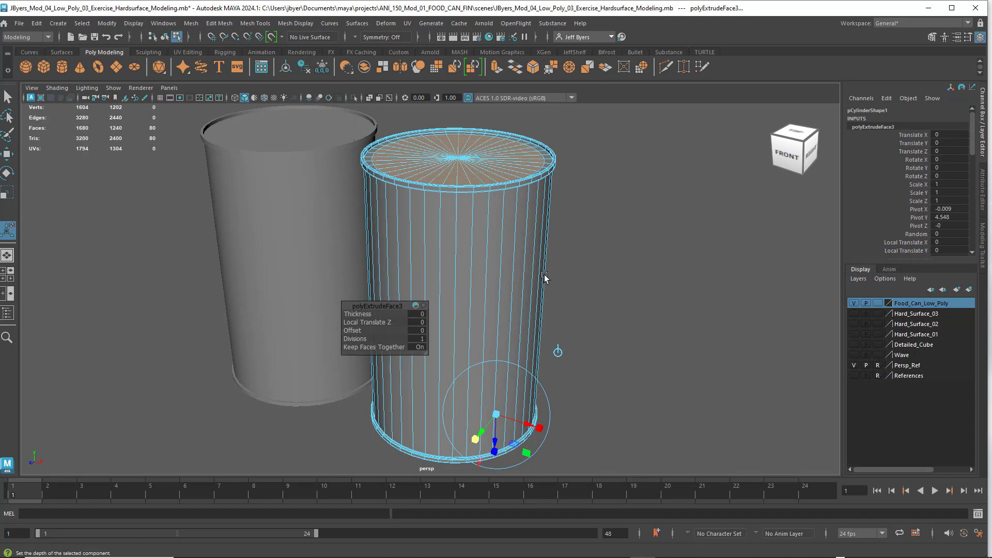
{"action": "left_click_drag", "start_coordinate": [638, 248], "coordinate": [630, 249], "text": "alt"}
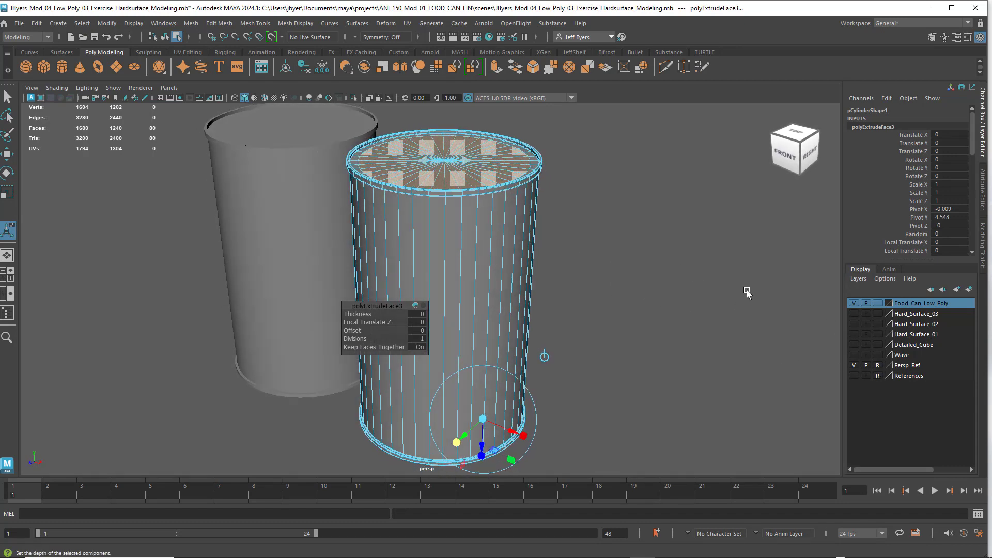
{"action": "left_click_drag", "start_coordinate": [672, 309], "coordinate": [666, 308], "text": "alt"}
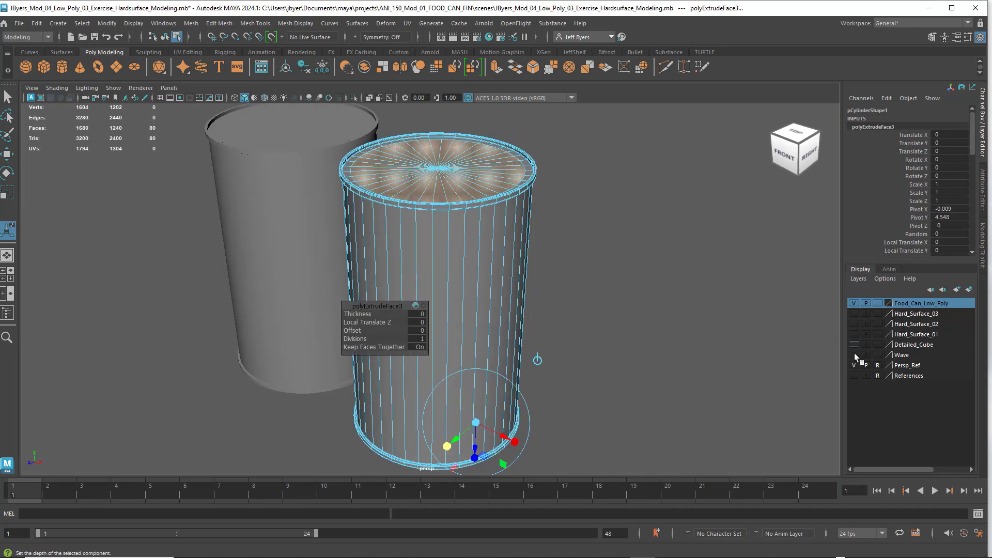
Show the References layer again and return to the top view centred on the can's cap
{"action": "left_click", "coordinate": [855, 376]}
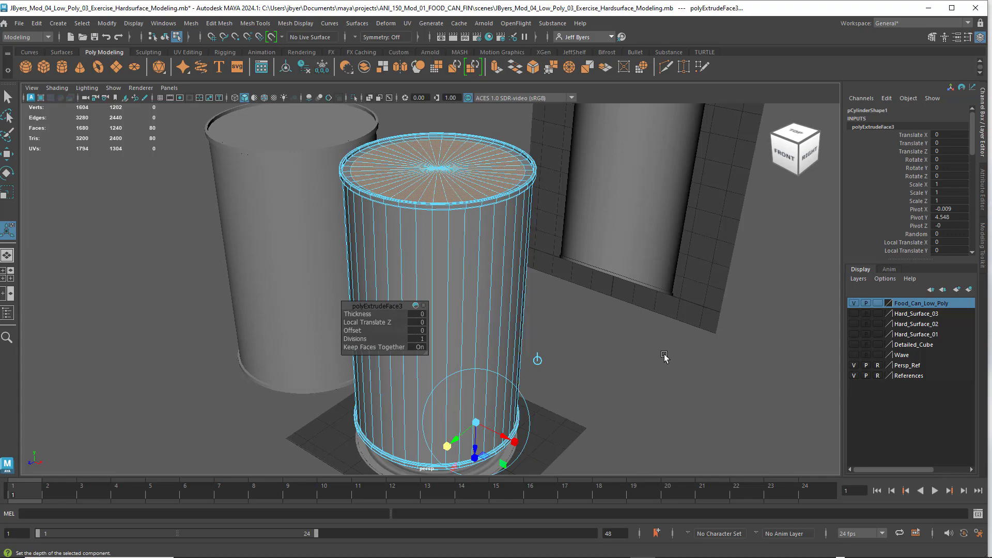
{"action": "left_click_drag", "start_coordinate": [665, 355], "coordinate": [709, 346], "text": "alt"}
{"action": "key", "text": "space"}
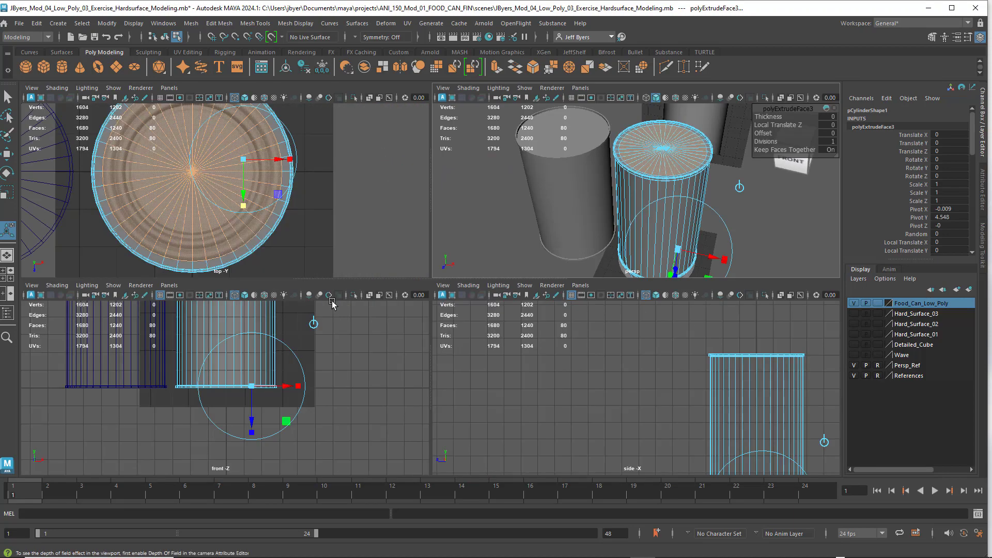
{"action": "key", "text": "space"}
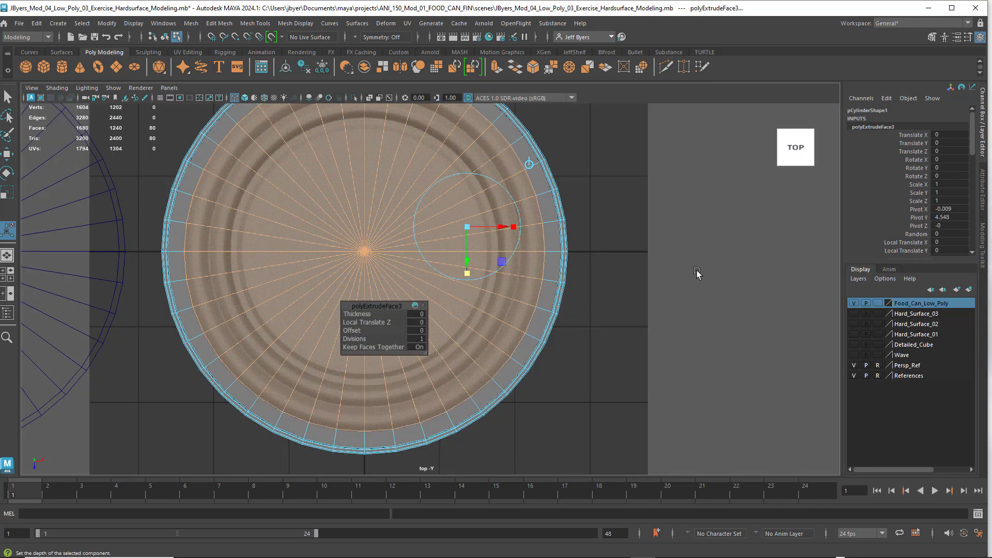
{"action": "middle_click_drag", "start_coordinate": [698, 277], "coordinate": [715, 305], "text": "alt"}
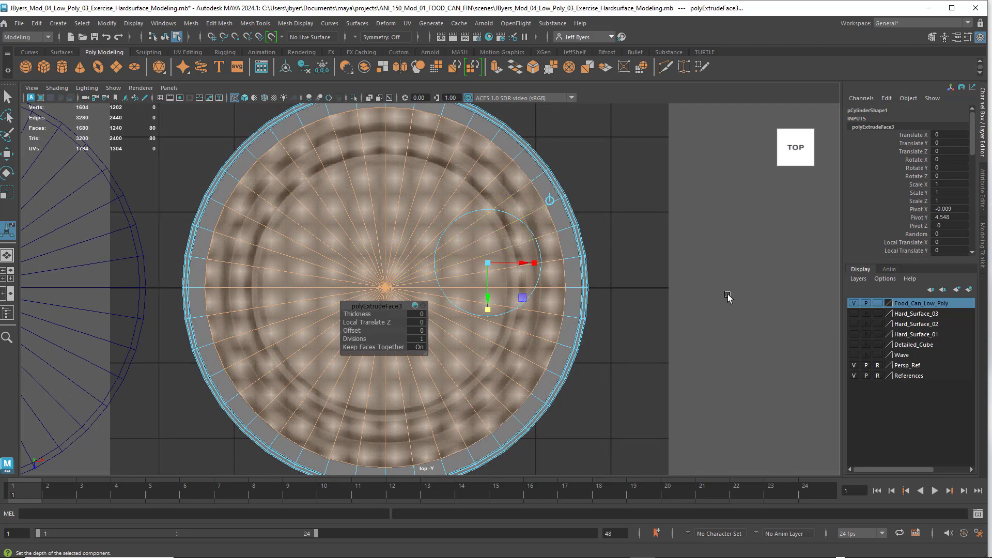
Extrude the cap faces again and scale them on both horizontal axes to the inner edge of the reference's outermost groove
{"action": "key", "text": "ctrl+e"}
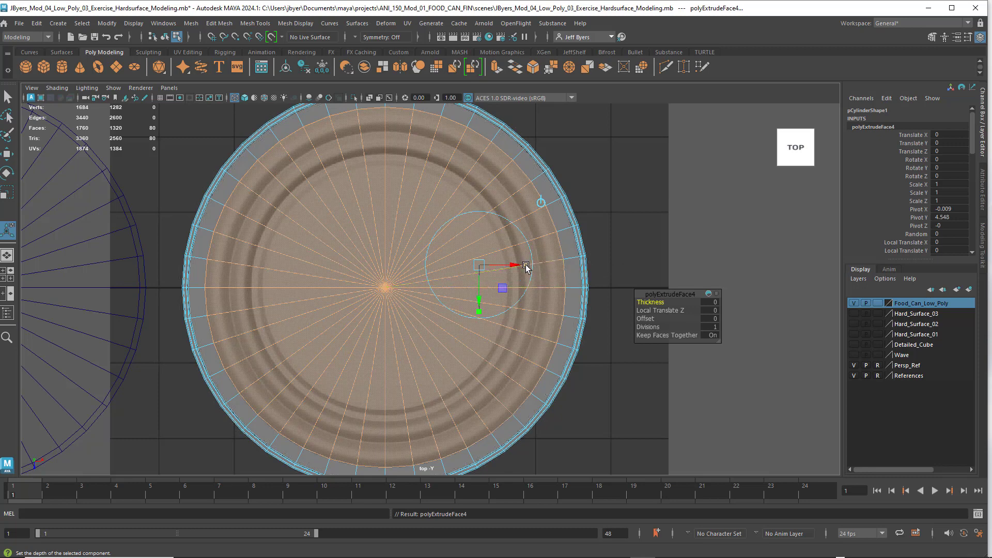
{"action": "left_click_drag", "start_coordinate": [526, 266], "coordinate": [512, 266]}
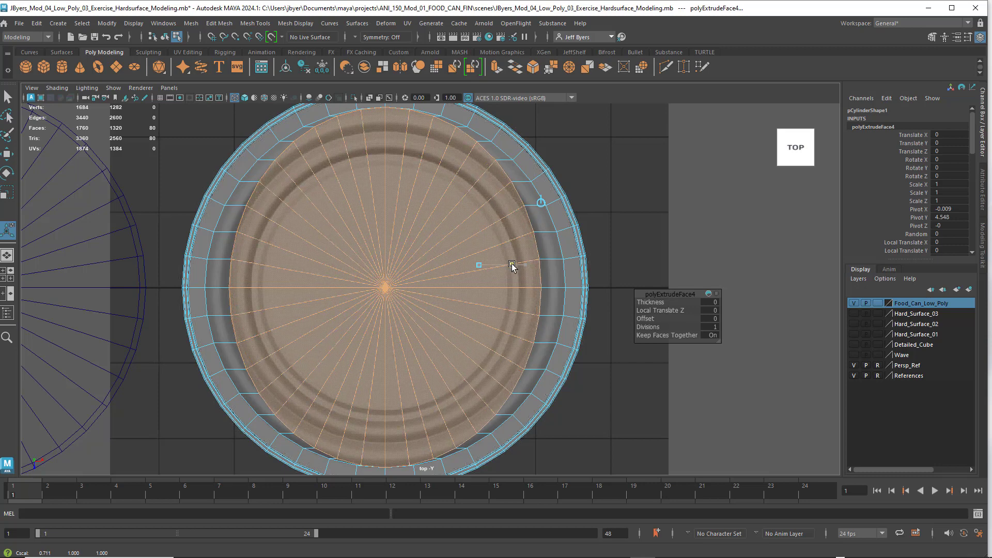
{"action": "mouse_move", "coordinate": [512, 267]}
{"action": "left_mouse_down"}
{"action": "mouse_move", "coordinate": [497, 265]}
{"action": "mouse_move", "coordinate": [512, 267]}
{"action": "left_mouse_up"}
{"action": "left_click_drag", "start_coordinate": [512, 265], "coordinate": [503, 299]}
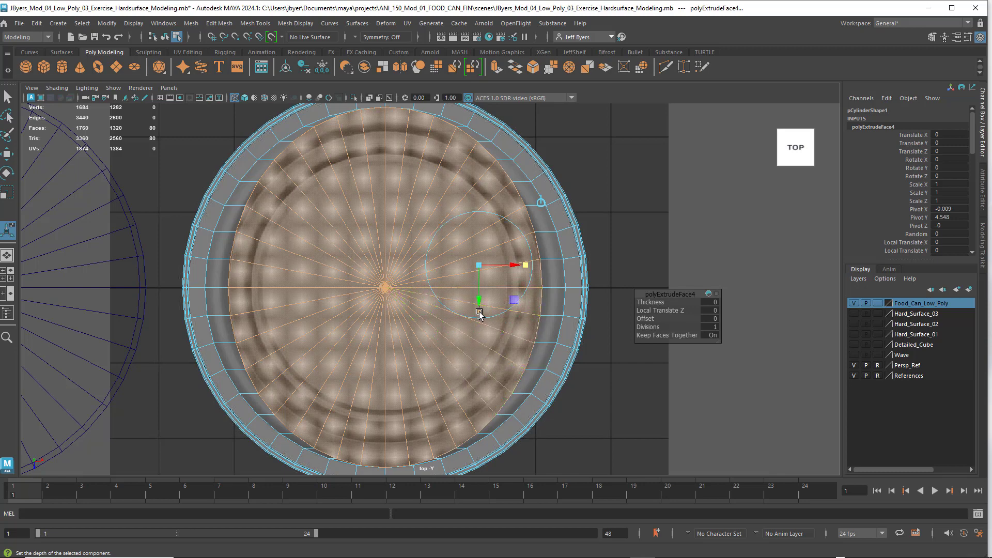
{"action": "left_click_drag", "start_coordinate": [479, 314], "coordinate": [484, 296]}
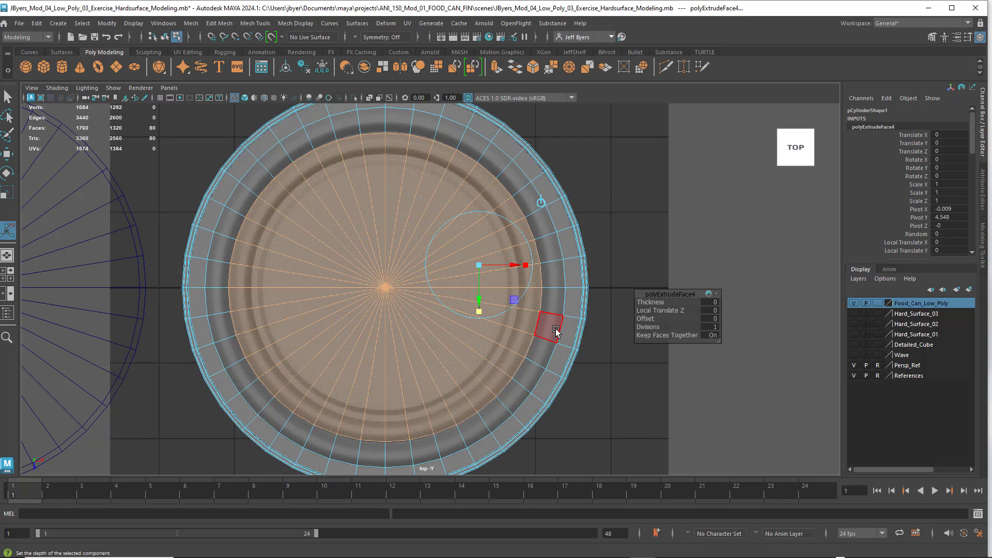
Extrude another cap ring and scale it on both horizontal axes to the inner edge of the reference's second groove
{"action": "key", "text": "ctrl+e"}
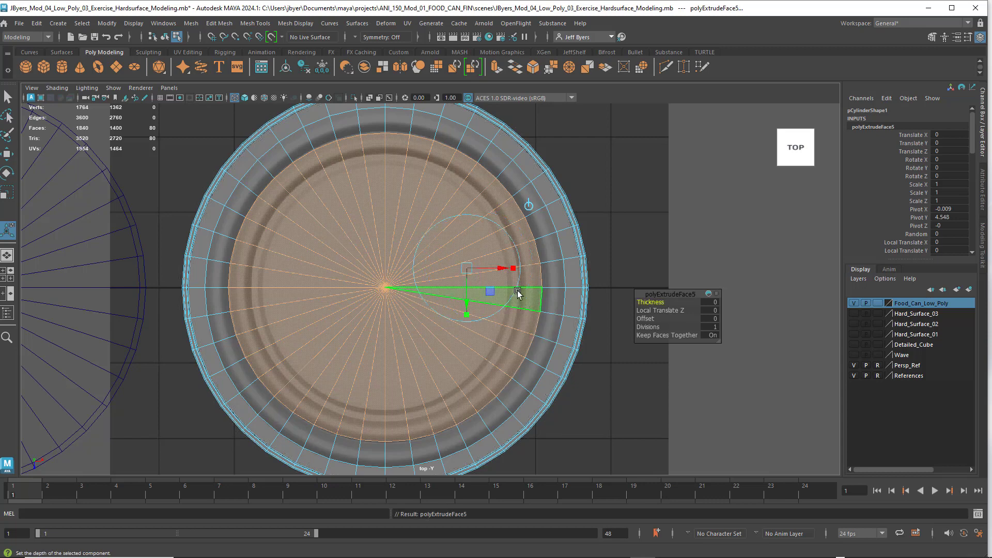
{"action": "left_click_drag", "start_coordinate": [515, 272], "coordinate": [500, 273]}
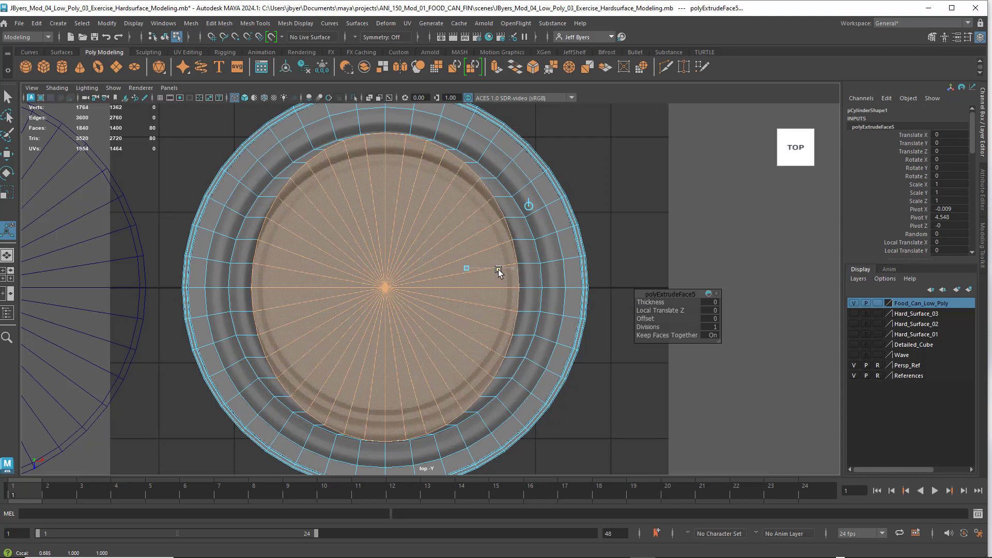
{"action": "left_click_drag", "start_coordinate": [499, 270], "coordinate": [498, 270]}
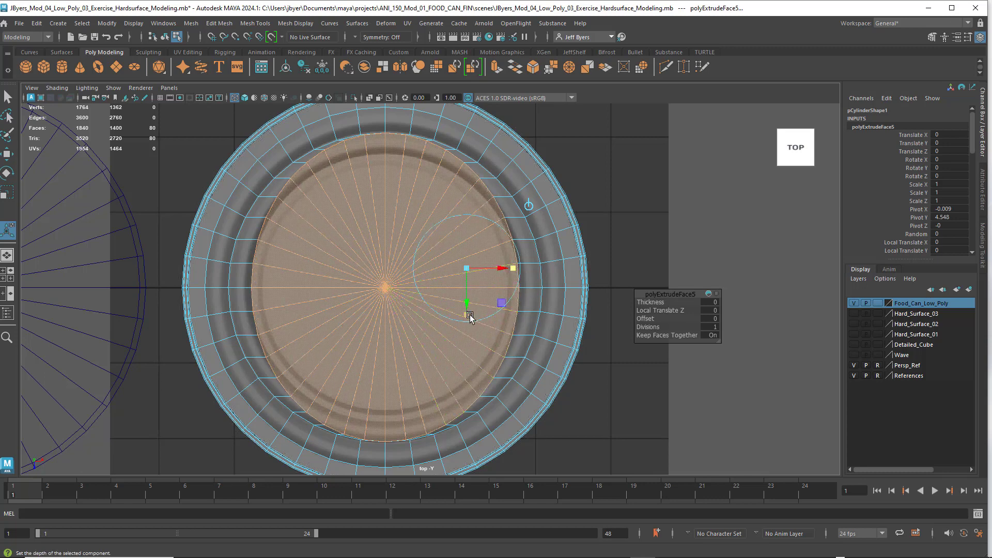
{"action": "left_click_drag", "start_coordinate": [468, 319], "coordinate": [468, 301]}
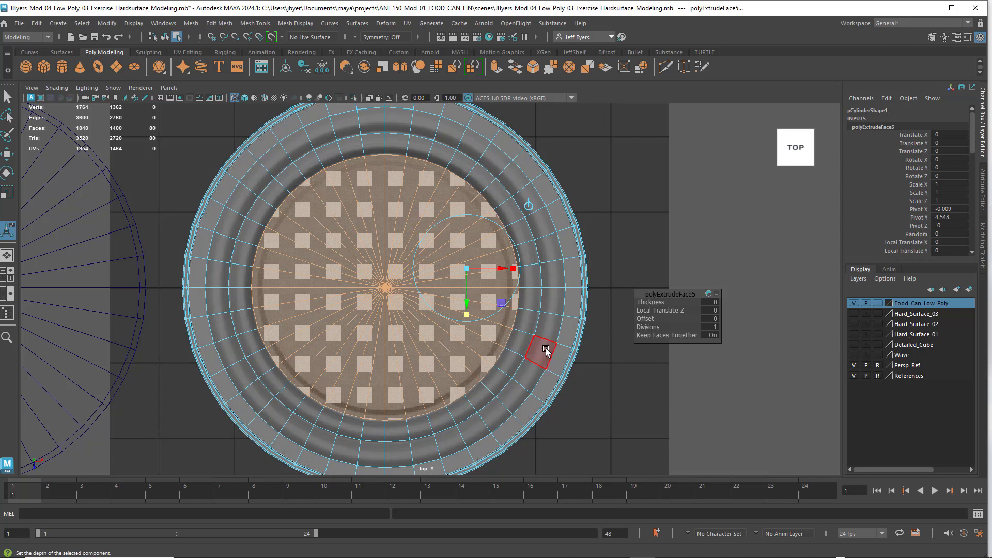
Extrude a narrow cap ring and scale it inward on both horizontal axes to the reference's innermost ring
{"action": "key", "text": "ctrl+e"}
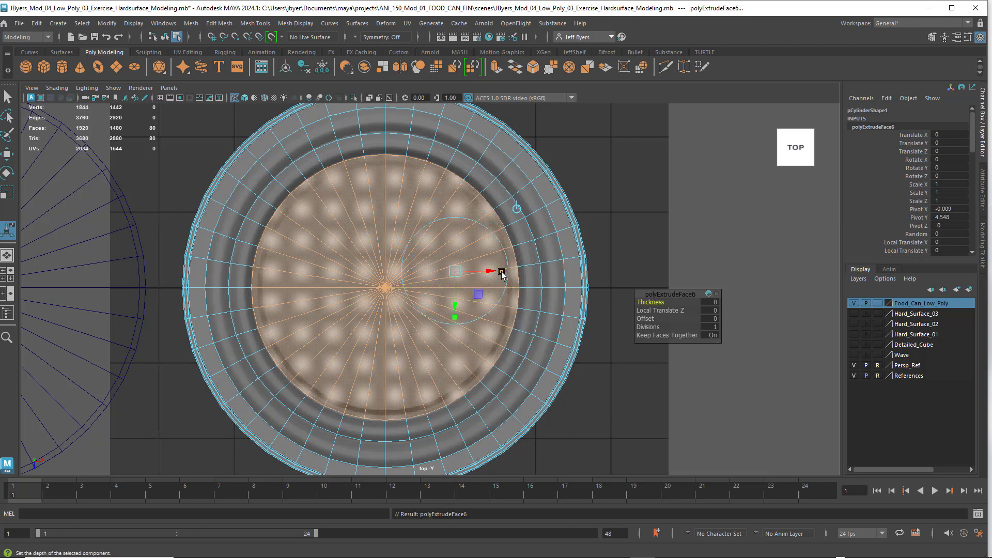
{"action": "left_click_drag", "start_coordinate": [501, 271], "coordinate": [493, 272]}
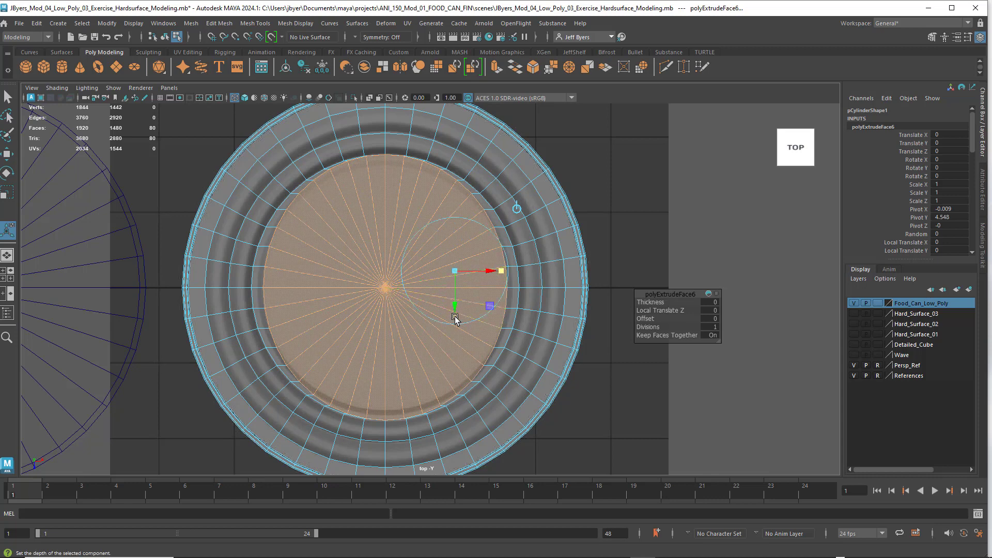
{"action": "left_click_drag", "start_coordinate": [456, 317], "coordinate": [457, 309]}
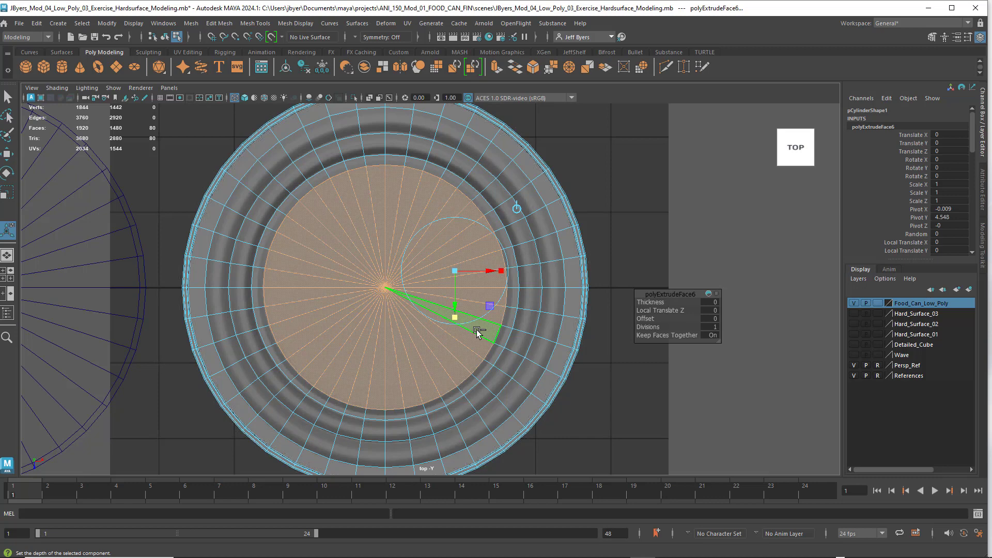
Extrude the central cap faces once more, scale them on both horizontal axes to about 0.83, and clear the selection
{"action": "key", "text": "ctrl+e"}
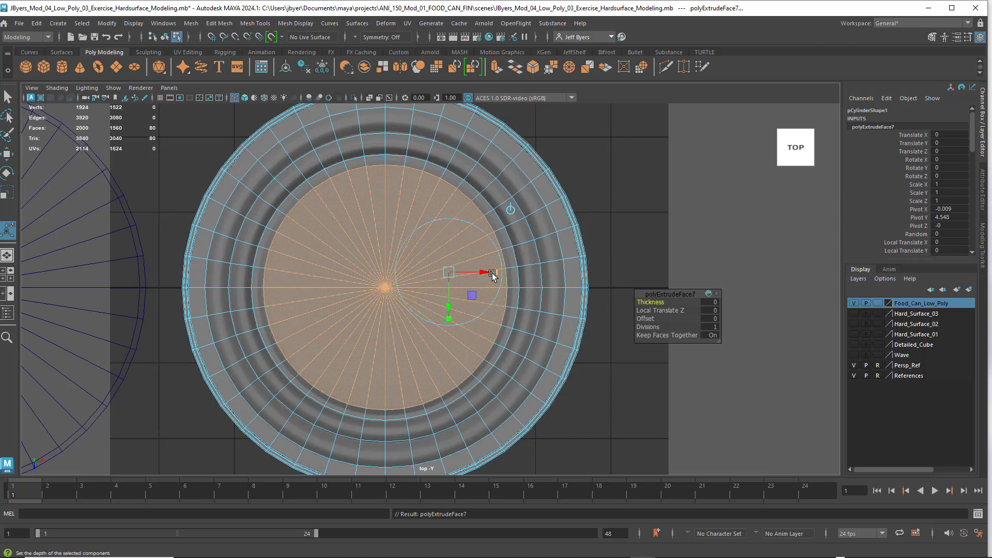
{"action": "left_click_drag", "start_coordinate": [493, 273], "coordinate": [477, 274]}
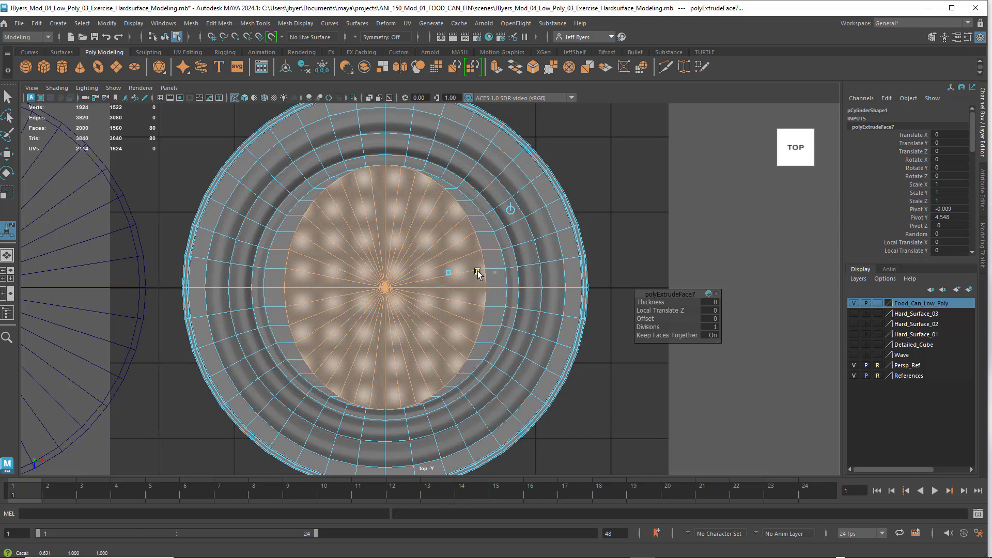
{"action": "left_click_drag", "start_coordinate": [449, 319], "coordinate": [449, 303]}
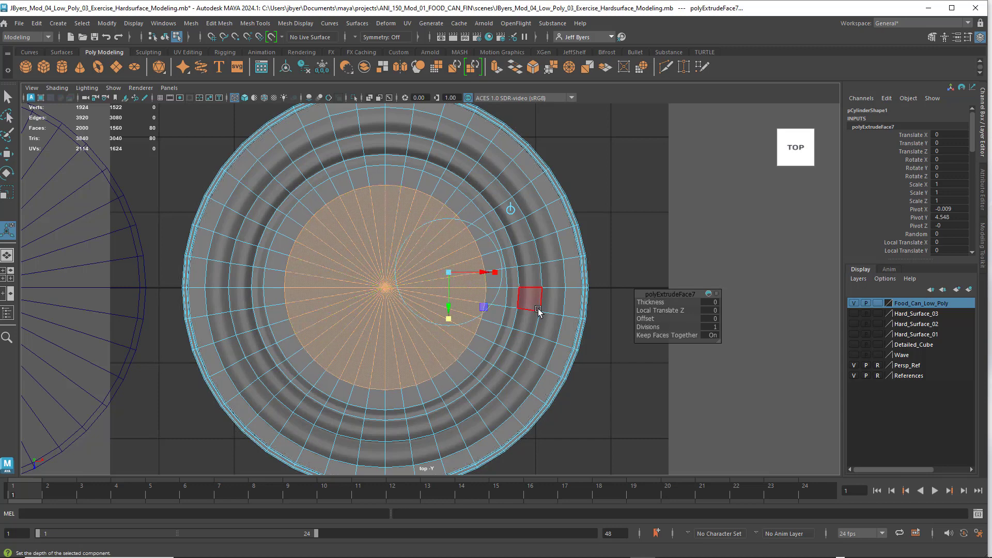
{"action": "left_click", "coordinate": [745, 261]}
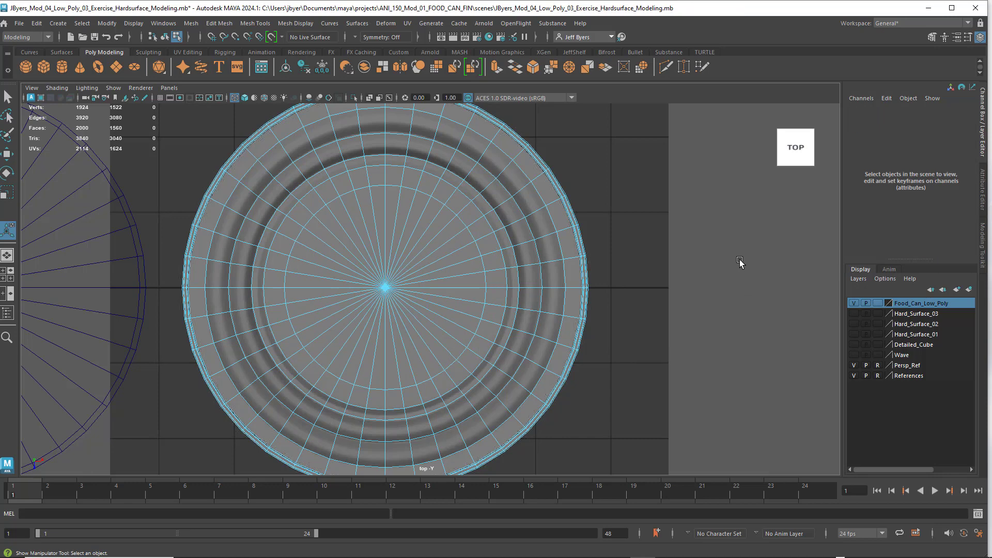
{"action": "key", "text": "q"}
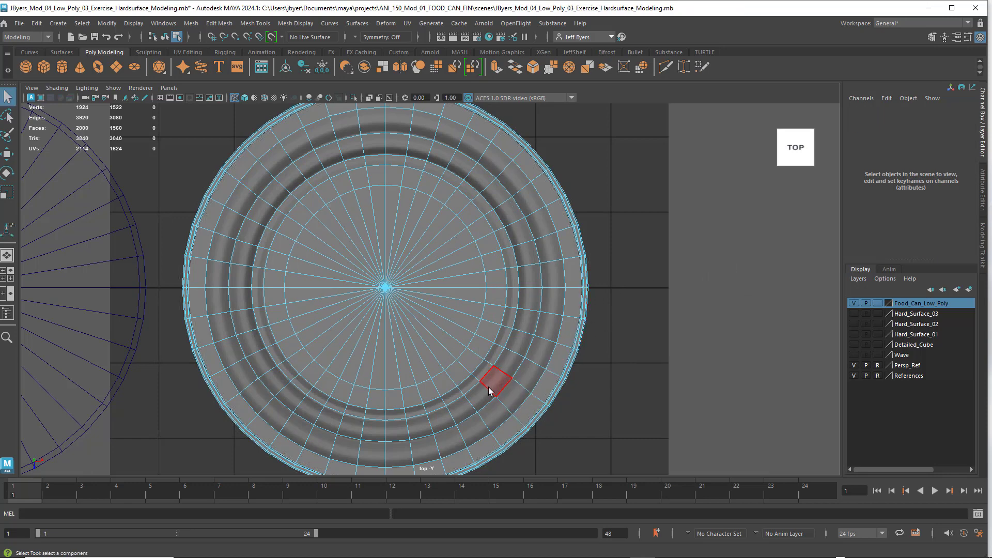
Examine the lid's grooves in the perspective reference image and compare them with the rings on the can's caps
{"action": "key", "text": "space"}
{"action": "key", "text": "space"}
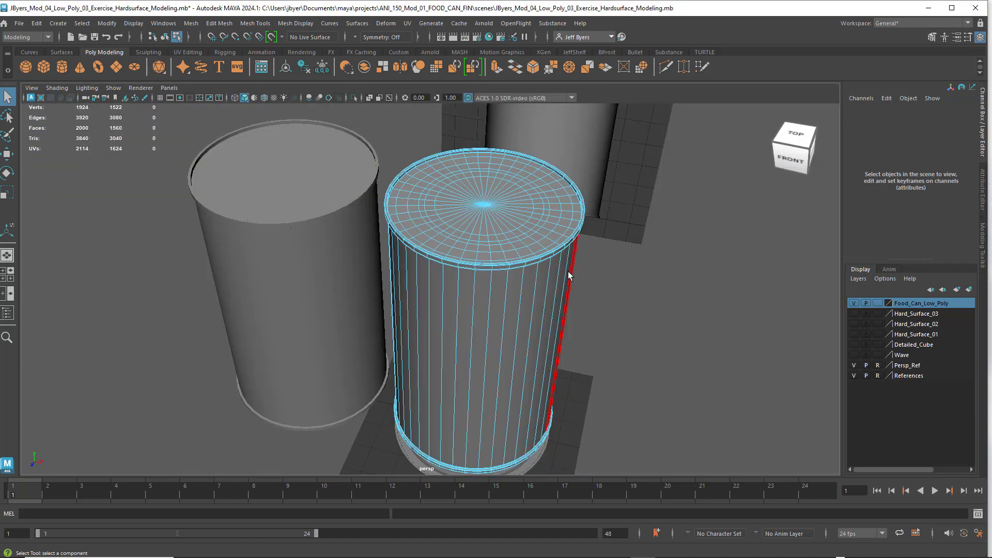
{"action": "left_click_drag", "start_coordinate": [566, 294], "coordinate": [598, 295], "text": "alt"}
{"action": "middle_click_drag", "start_coordinate": [598, 295], "coordinate": [558, 298], "text": "alt"}
{"action": "left_click_drag", "start_coordinate": [559, 298], "coordinate": [664, 281], "text": "alt"}
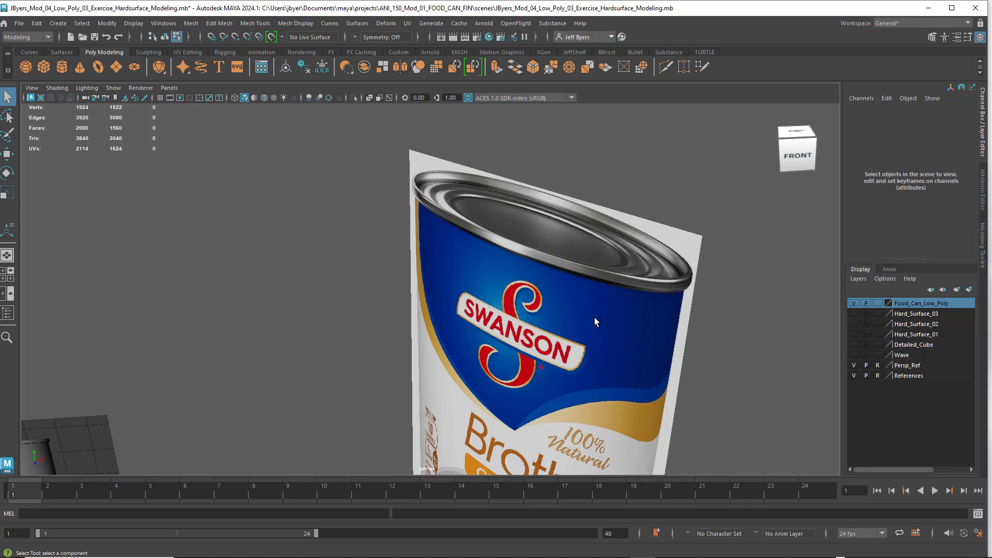
{"action": "key", "text": "space"}
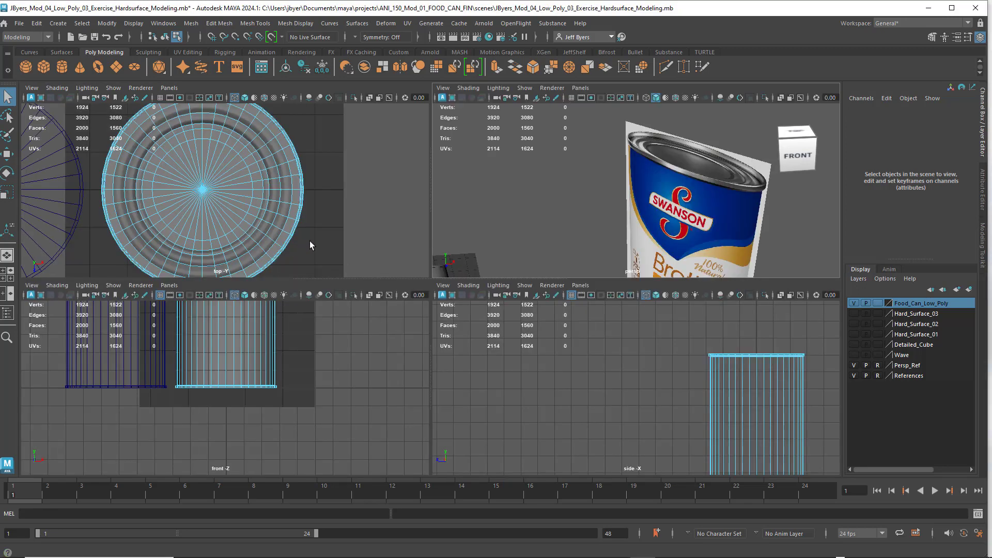
{"action": "key", "text": "space"}
{"action": "key", "text": "space"}
{"action": "key", "text": "space"}
{"action": "right_click_drag", "start_coordinate": [600, 319], "coordinate": [529, 331], "text": "alt"}
{"action": "left_click_drag", "start_coordinate": [529, 334], "coordinate": [638, 326], "text": "alt"}
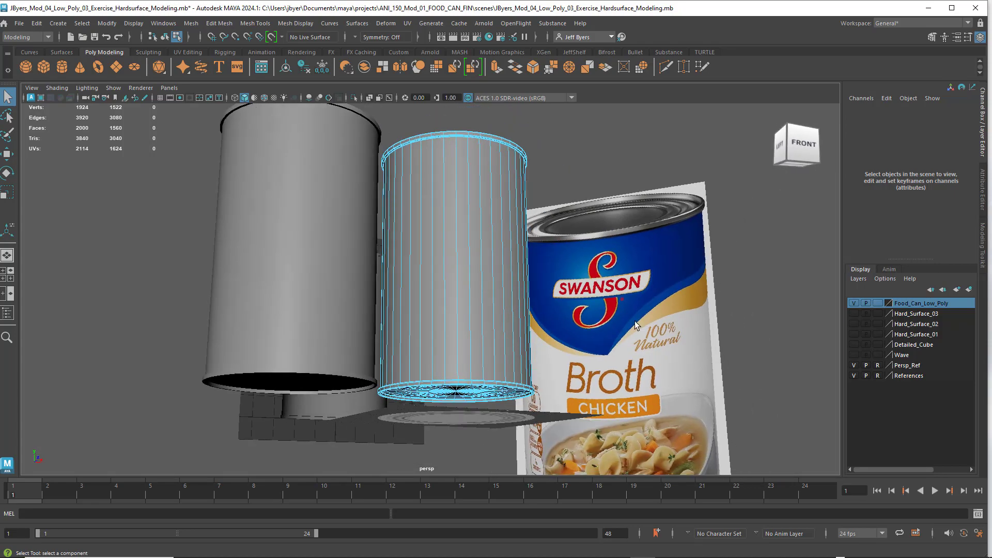
Hide the References layer and bring the can's top cap into close view
{"action": "left_click", "coordinate": [855, 376]}
{"action": "left_click_drag", "start_coordinate": [651, 359], "coordinate": [642, 335], "text": "alt"}
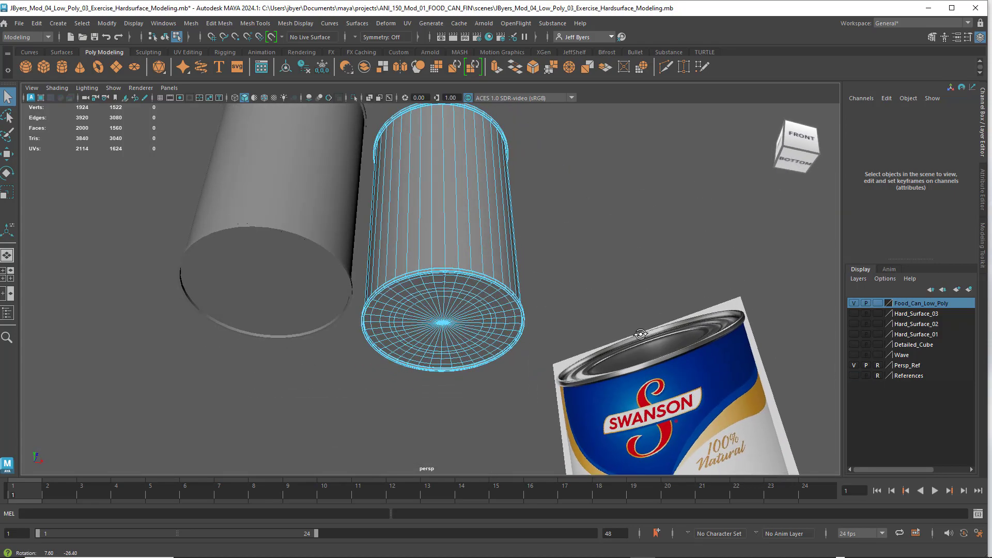
{"action": "scroll", "coordinate": [596, 333], "scroll_direction": "up", "scroll_amount": 5}
{"action": "left_click_drag", "start_coordinate": [556, 326], "coordinate": [576, 269], "text": "alt"}
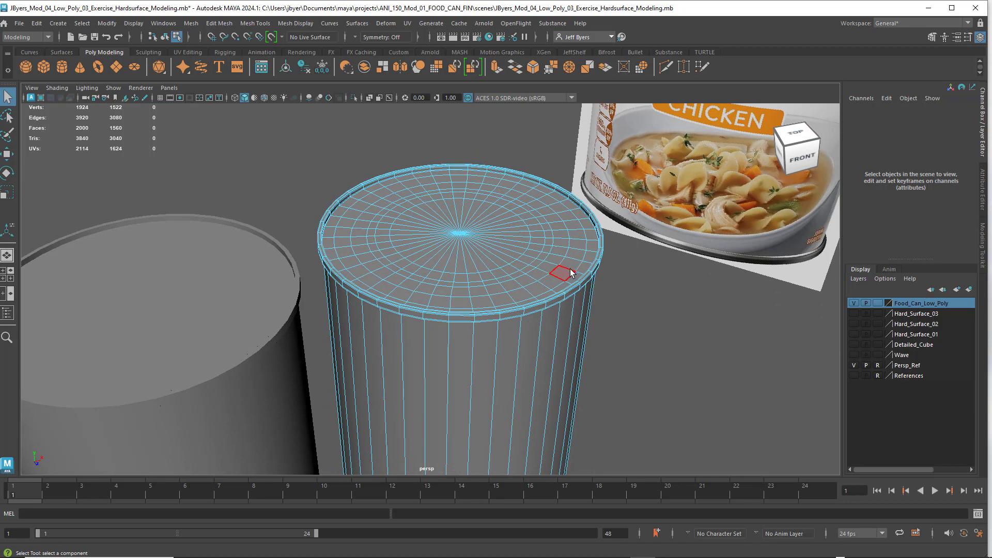
{"action": "scroll", "coordinate": [557, 275], "scroll_direction": "up", "scroll_amount": 2}
{"action": "middle_click_drag", "start_coordinate": [584, 278], "coordinate": [515, 295], "text": "alt"}
{"action": "scroll", "coordinate": [515, 295], "scroll_direction": "up", "scroll_amount": 1}
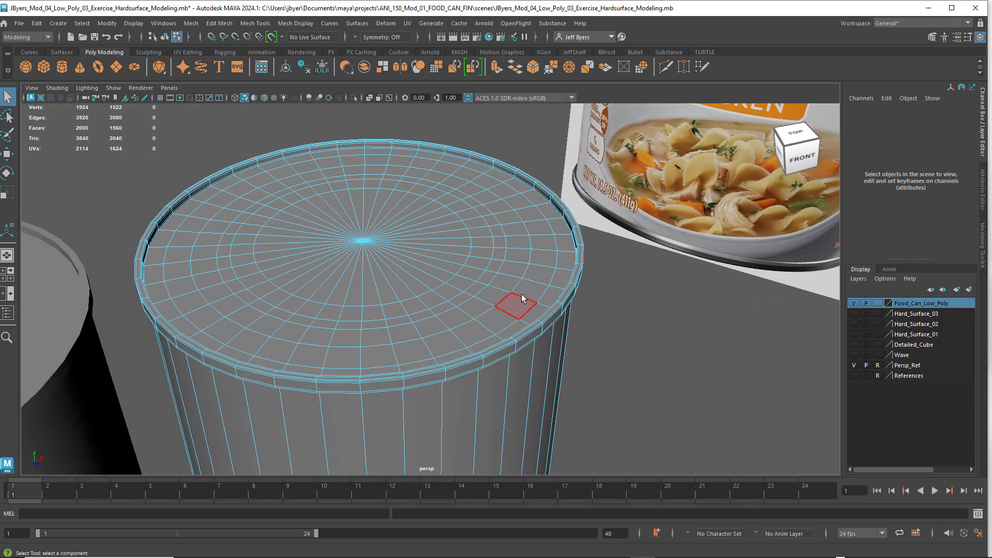
{"action": "scroll", "coordinate": [517, 297], "scroll_direction": "up", "scroll_amount": 4}
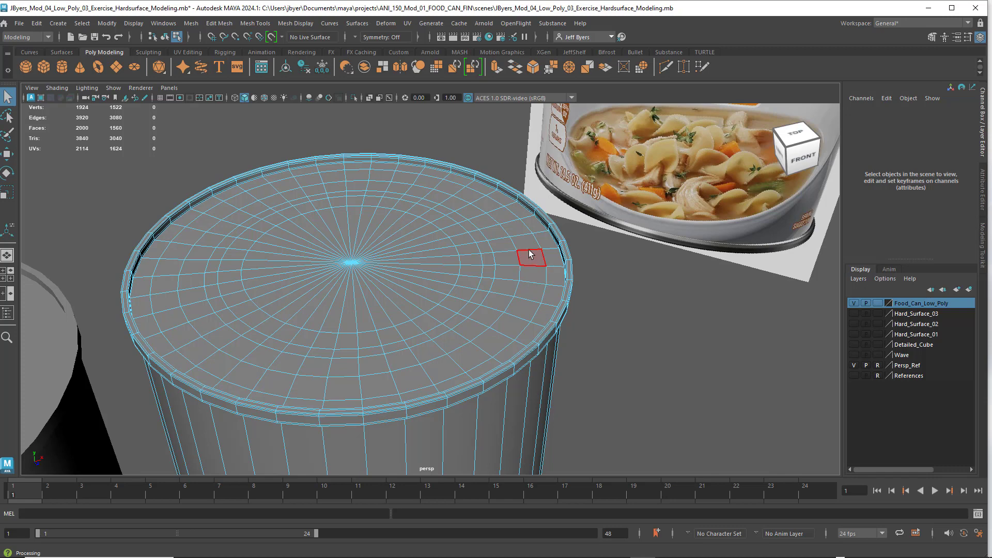
Insert an edge loop through the middle of each of the two wide outer groove rings on the can's top cap
{"action": "right_click_drag", "start_coordinate": [529, 253], "coordinate": [521, 316]}
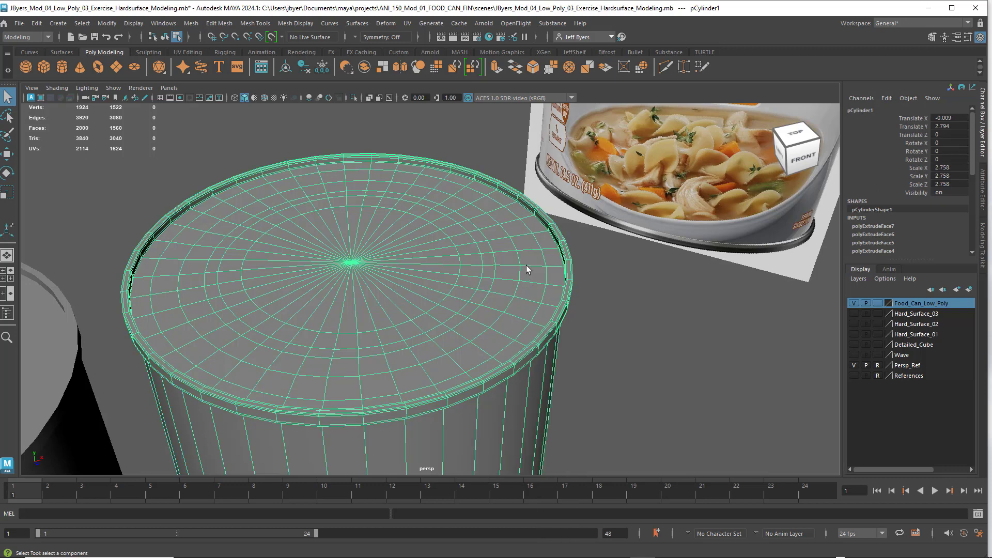
{"action": "right_click_drag", "start_coordinate": [527, 269], "coordinate": [475, 280], "text": "shift"}
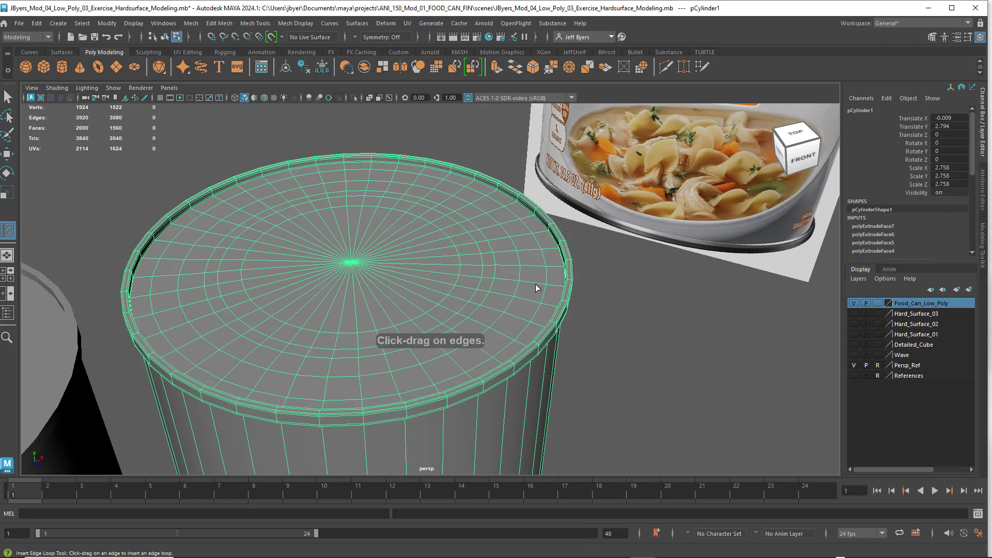
{"action": "left_click", "coordinate": [533, 286]}
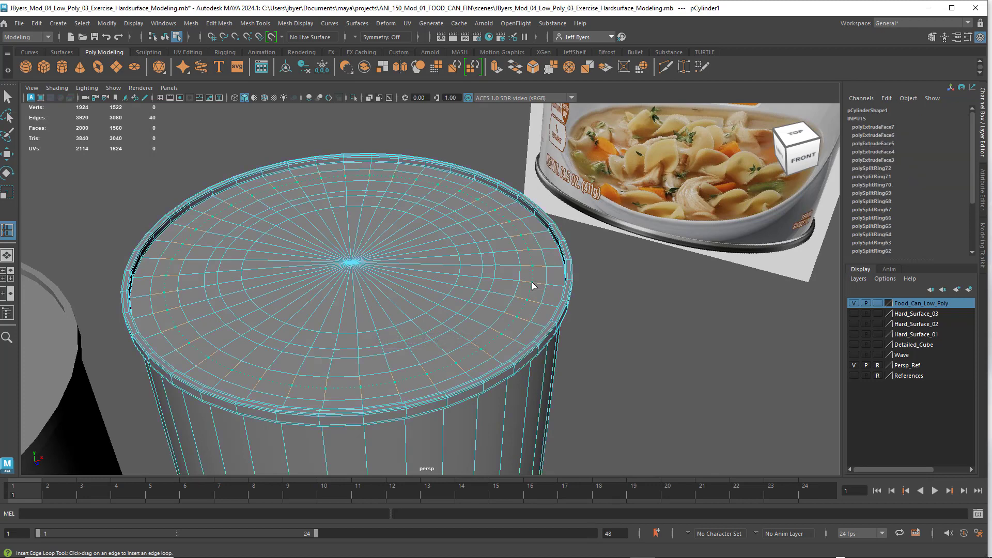
{"action": "left_click", "coordinate": [532, 286]}
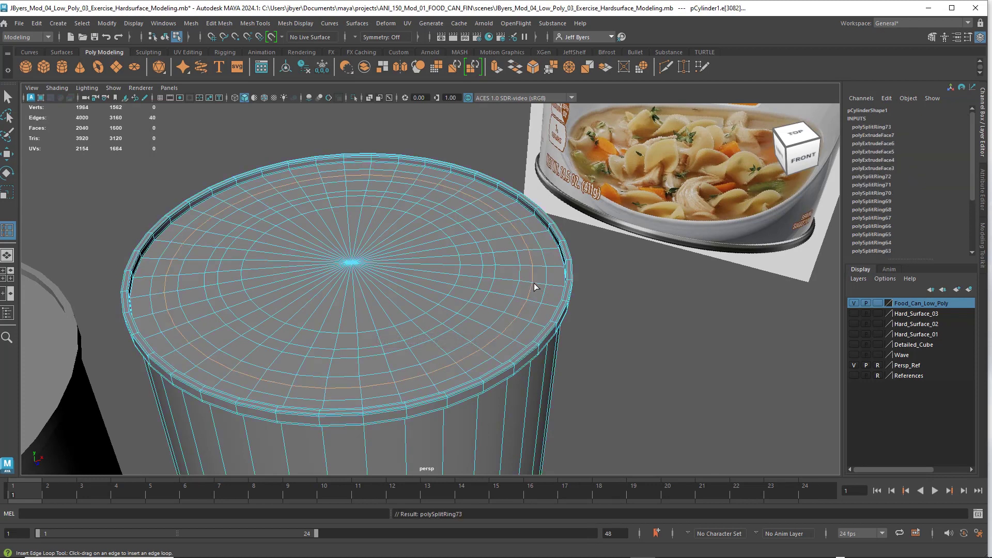
{"action": "left_click", "coordinate": [507, 284]}
Insert matching edge loops in the two wide outer groove rings of the bottom cap, and leave the Insert Edge Loop tool
{"action": "left_click_drag", "start_coordinate": [537, 330], "coordinate": [536, 257], "text": "alt"}
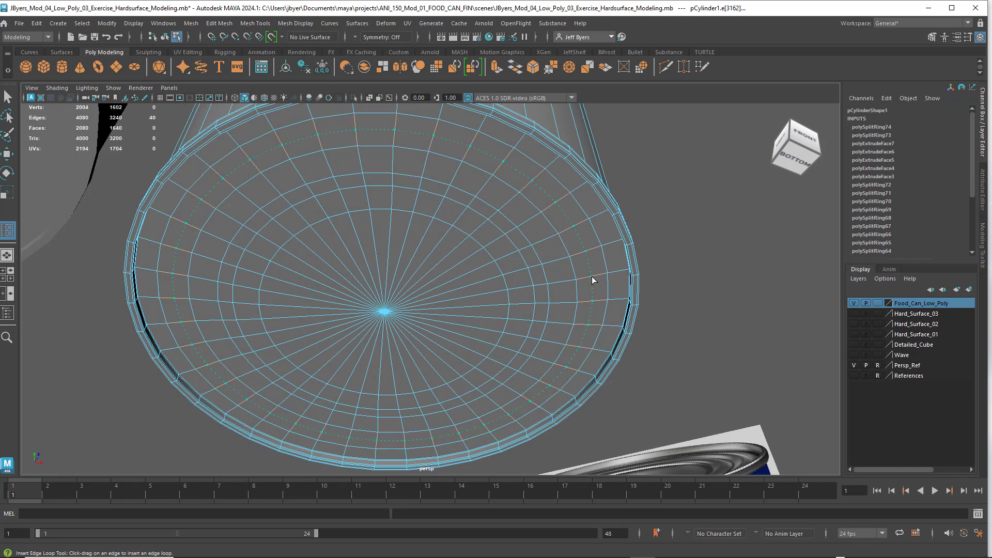
{"action": "left_click", "coordinate": [593, 280]}
{"action": "left_click", "coordinate": [561, 284]}
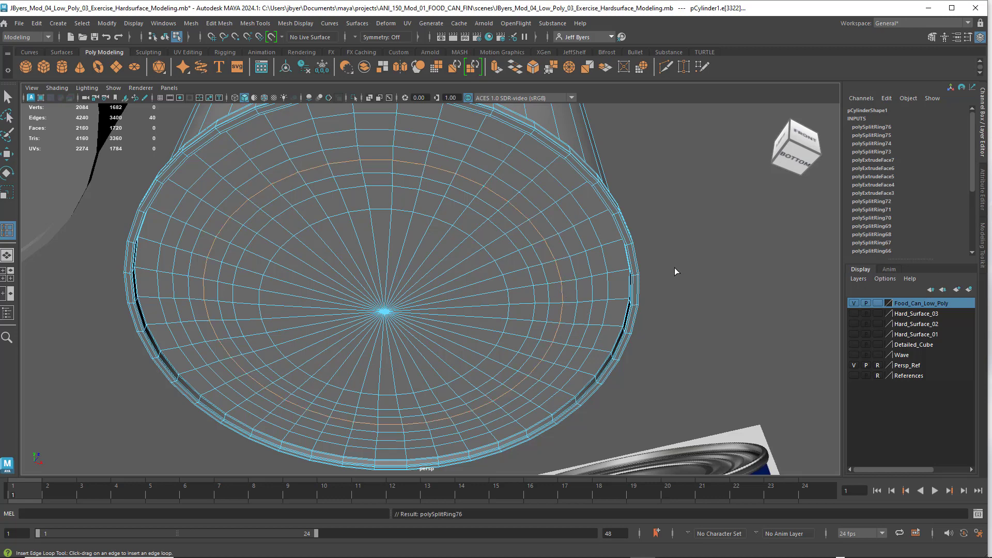
{"action": "left_click_drag", "start_coordinate": [675, 267], "coordinate": [653, 334], "text": "alt"}
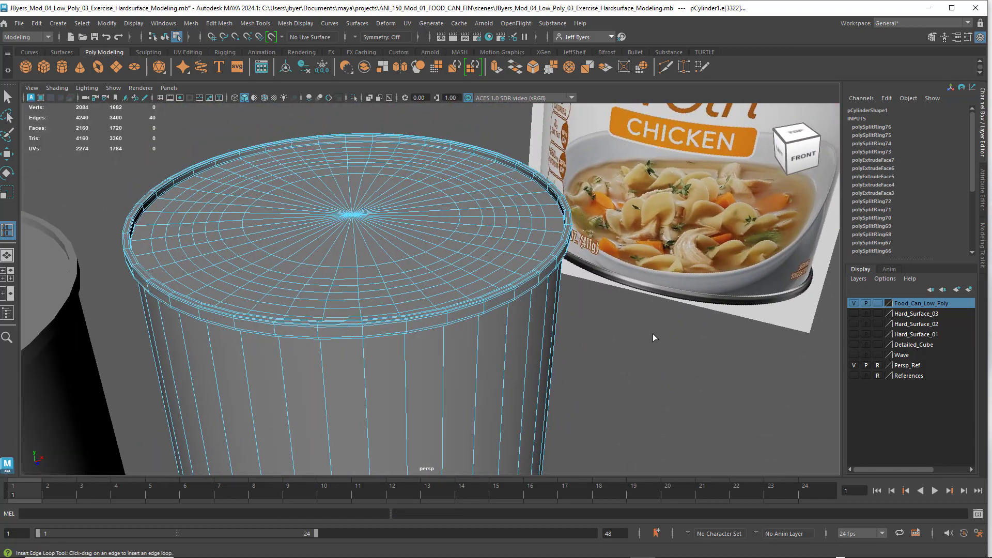
{"action": "right_click_drag", "start_coordinate": [653, 334], "coordinate": [621, 352], "text": "alt"}
{"action": "left_click", "coordinate": [621, 354]}
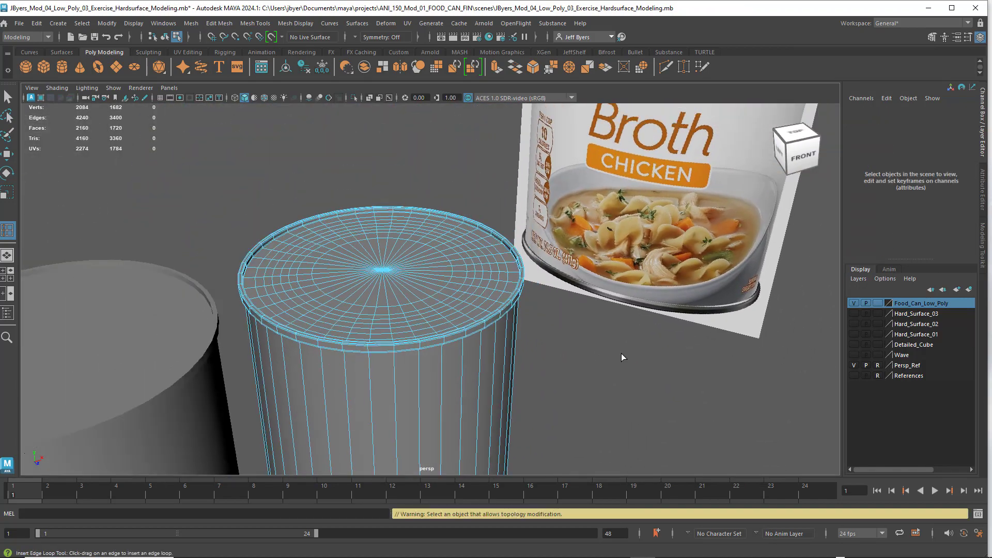
{"action": "key", "text": "q"}
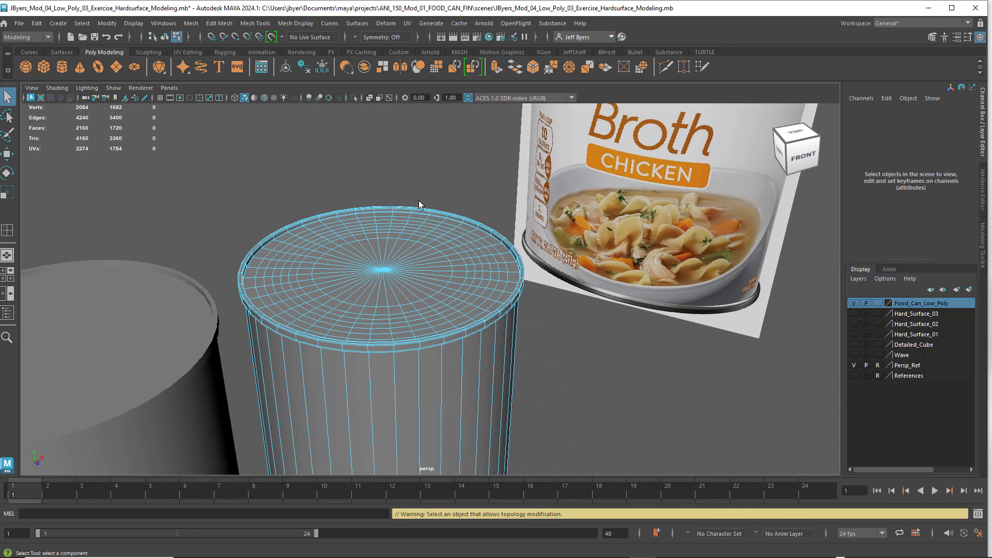
Return to object selection mode and show the References layer, making both it and the Persp_Ref layer selectable
{"action": "right_click_drag", "start_coordinate": [419, 233], "coordinate": [408, 288]}
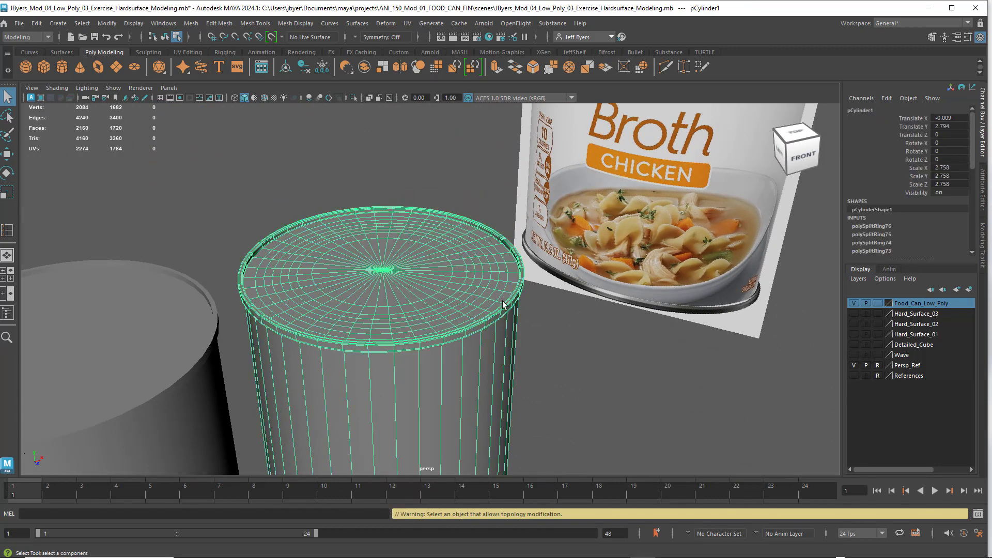
{"action": "left_click_drag", "start_coordinate": [577, 326], "coordinate": [565, 334], "text": "alt"}
{"action": "middle_click_drag", "start_coordinate": [532, 316], "coordinate": [571, 309], "text": "alt"}
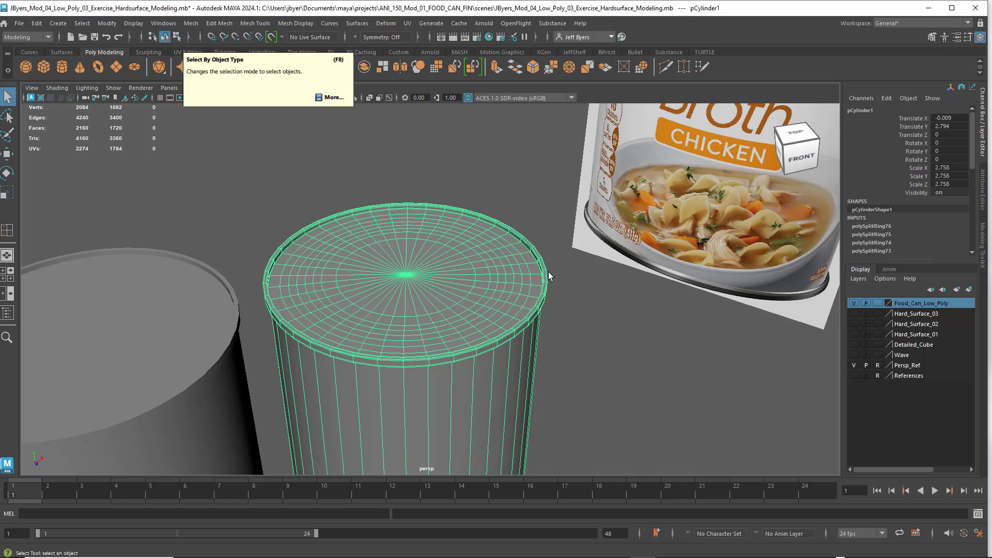
{"action": "left_click_drag", "start_coordinate": [581, 315], "coordinate": [557, 299], "text": "alt"}
{"action": "scroll", "coordinate": [557, 298], "scroll_direction": "up", "scroll_amount": 4}
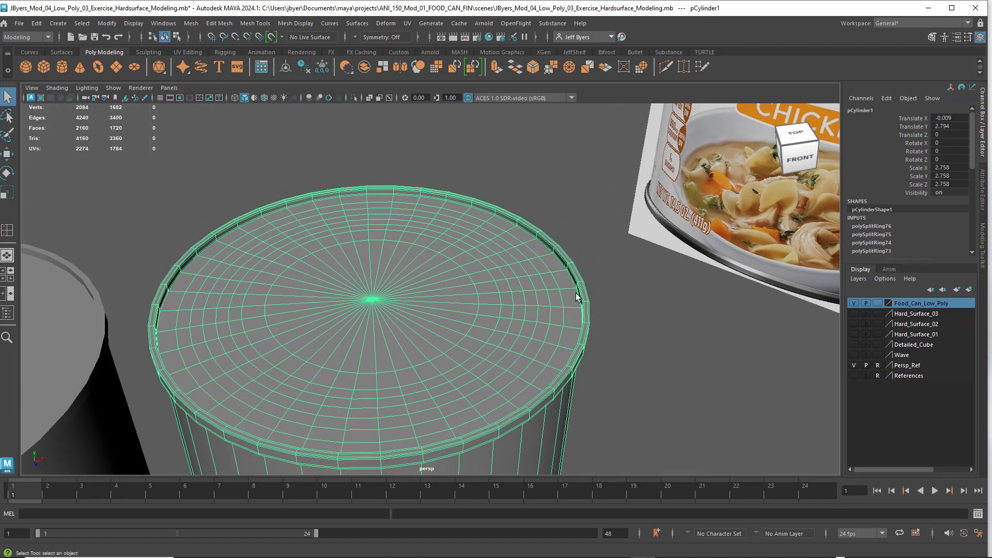
{"action": "scroll", "coordinate": [620, 290], "scroll_direction": "down", "scroll_amount": 8}
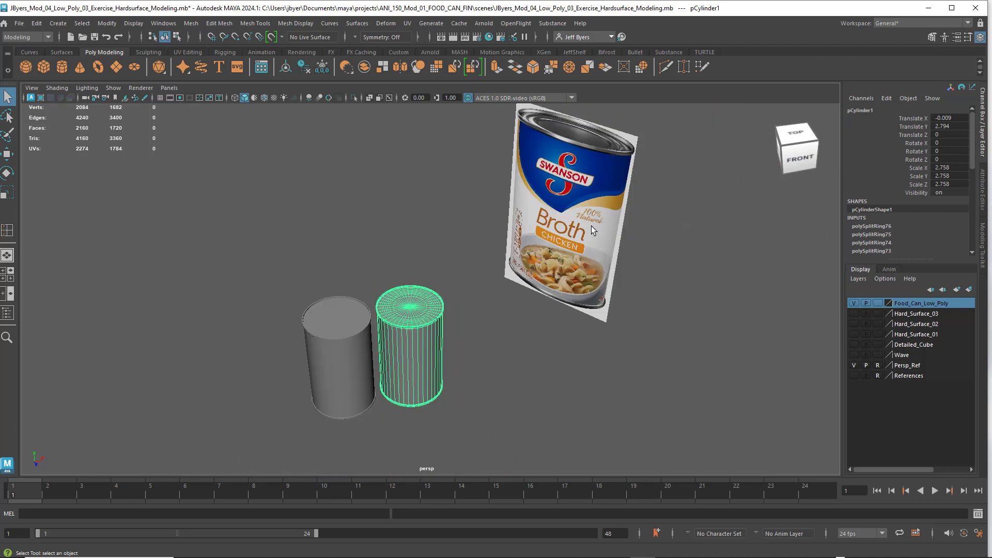
{"action": "left_click", "coordinate": [649, 310]}
{"action": "left_click", "coordinate": [855, 376]}
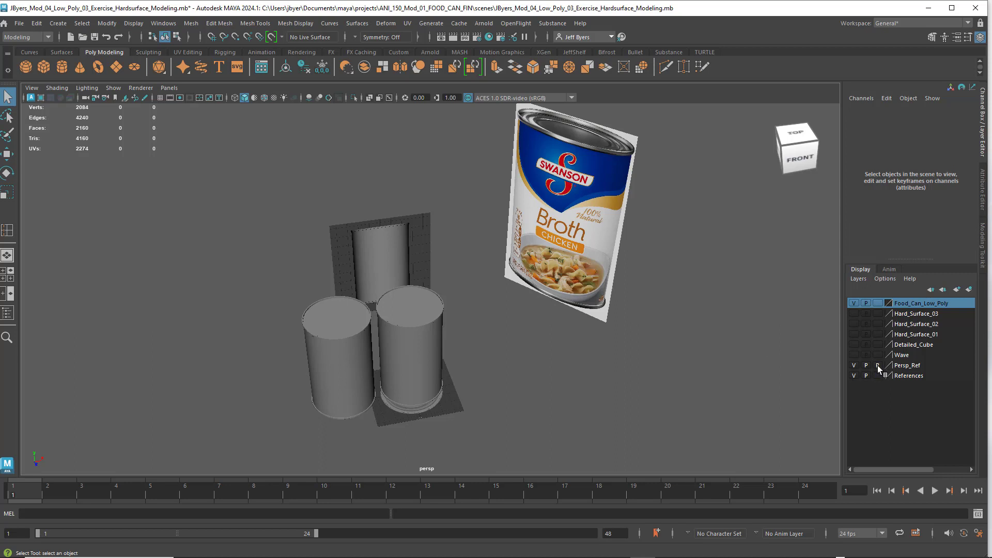
Move the perspective reference image beside the can, to Translate X 15.375 and Translate Y -23.201
{"action": "left_click", "coordinate": [609, 180]}
{"action": "middle_click_drag", "start_coordinate": [592, 183], "coordinate": [593, 221], "text": "alt"}
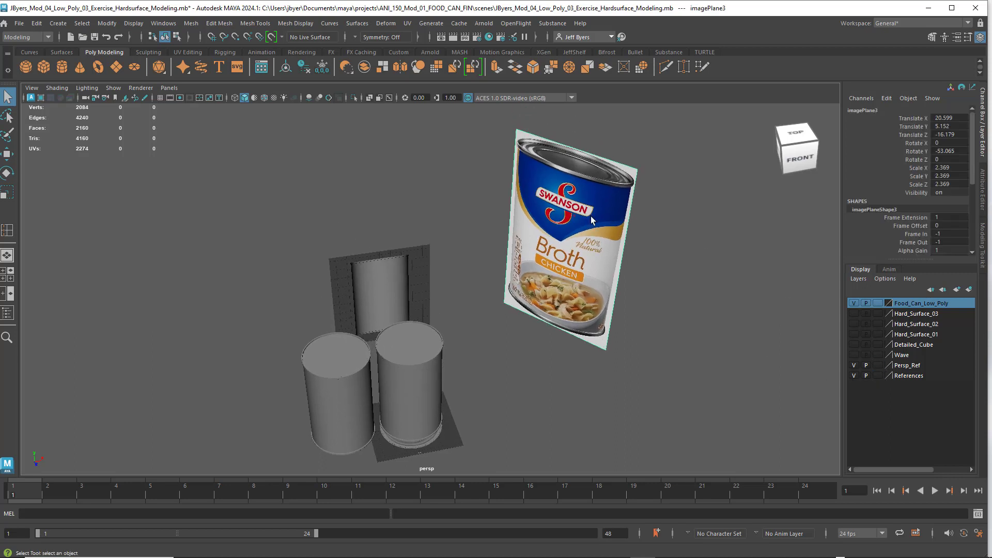
{"action": "key", "text": "w"}
{"action": "left_click_drag", "start_coordinate": [571, 203], "coordinate": [558, 400]}
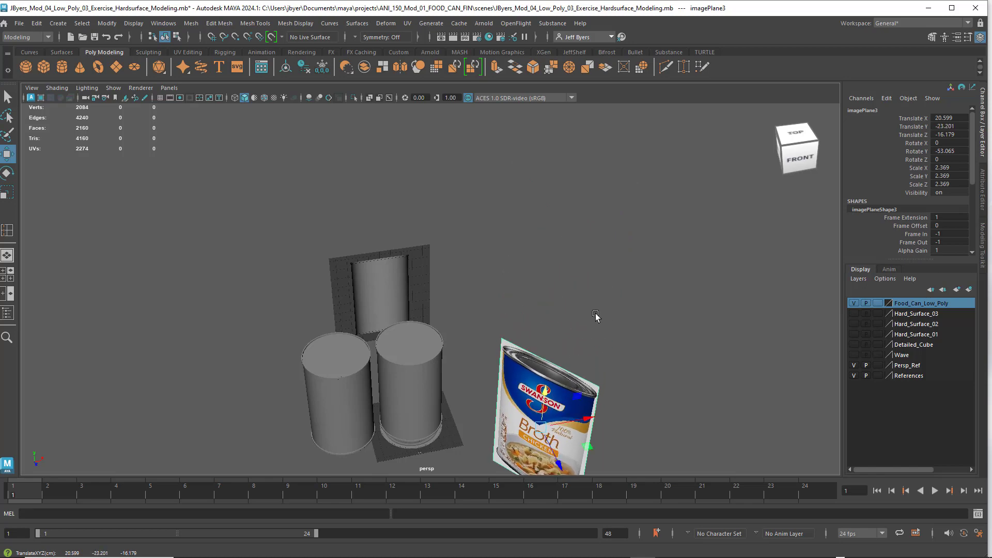
{"action": "scroll", "coordinate": [599, 314], "scroll_direction": "up", "scroll_amount": 3}
{"action": "scroll", "coordinate": [599, 314], "scroll_direction": "up", "scroll_amount": 5}
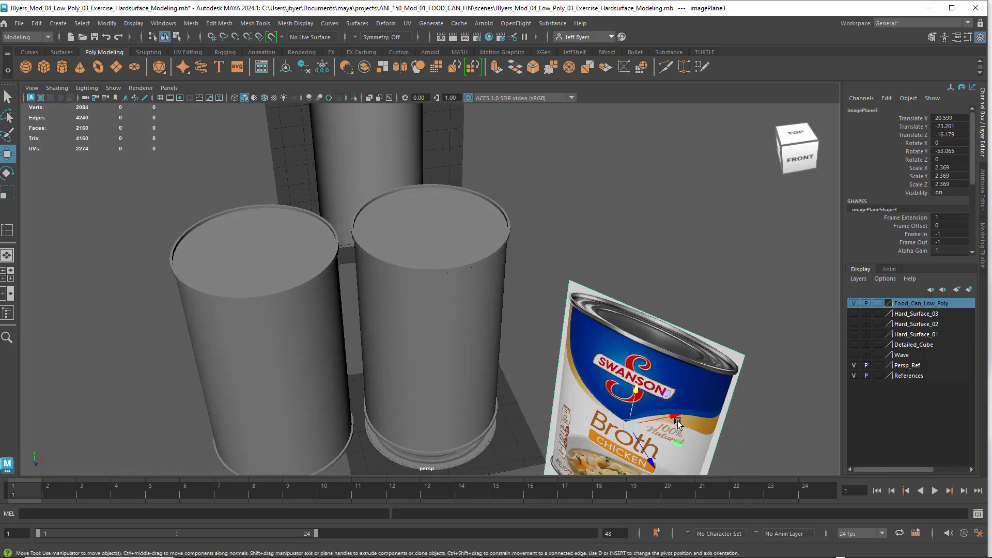
{"action": "left_click_drag", "start_coordinate": [672, 421], "coordinate": [596, 422]}
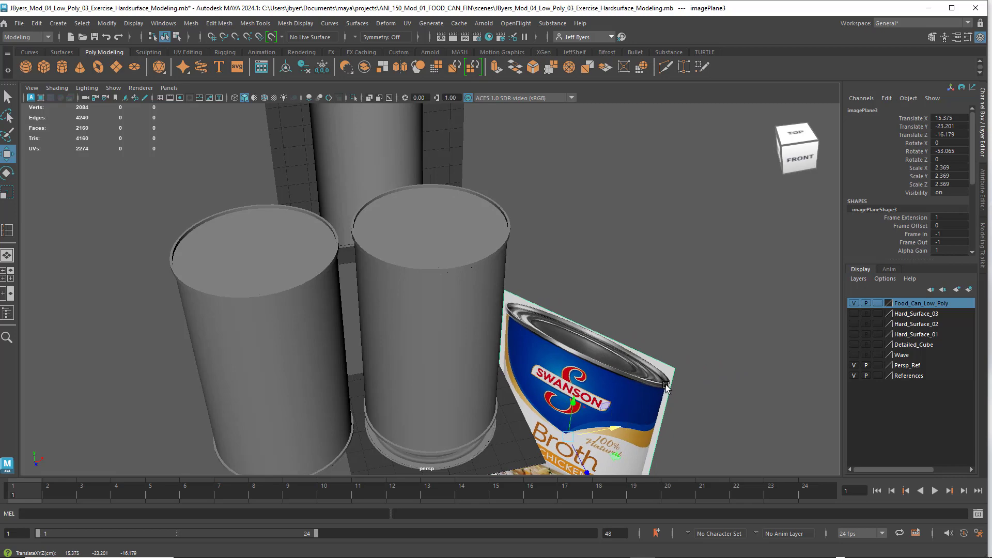
{"action": "scroll", "coordinate": [675, 385], "scroll_direction": "up", "scroll_amount": 2}
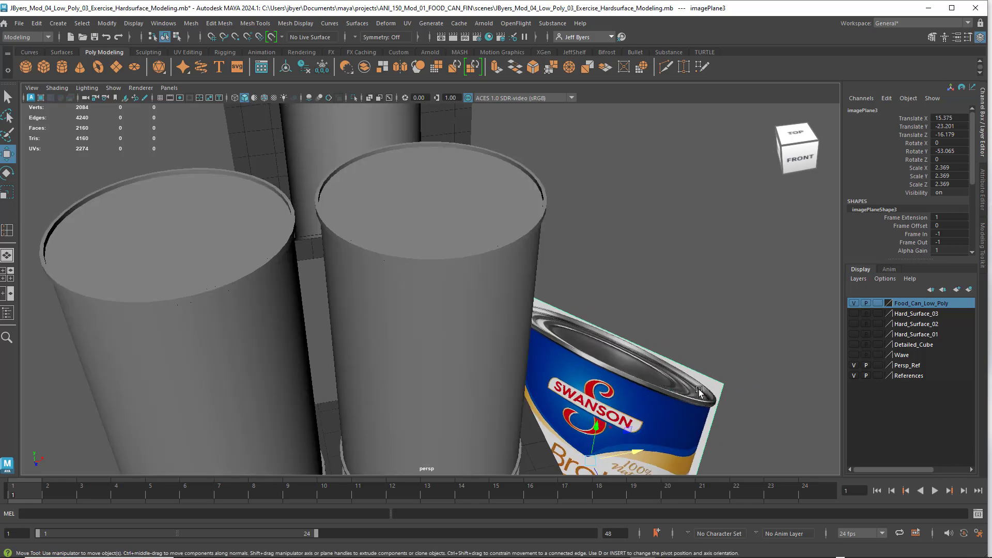
Select the two middle edge loops of the wide groove rings on the can's top cap and raise them to about Y 9.055
{"action": "left_click", "coordinate": [482, 209]}
{"action": "scroll", "coordinate": [517, 259], "scroll_direction": "up", "scroll_amount": 2}
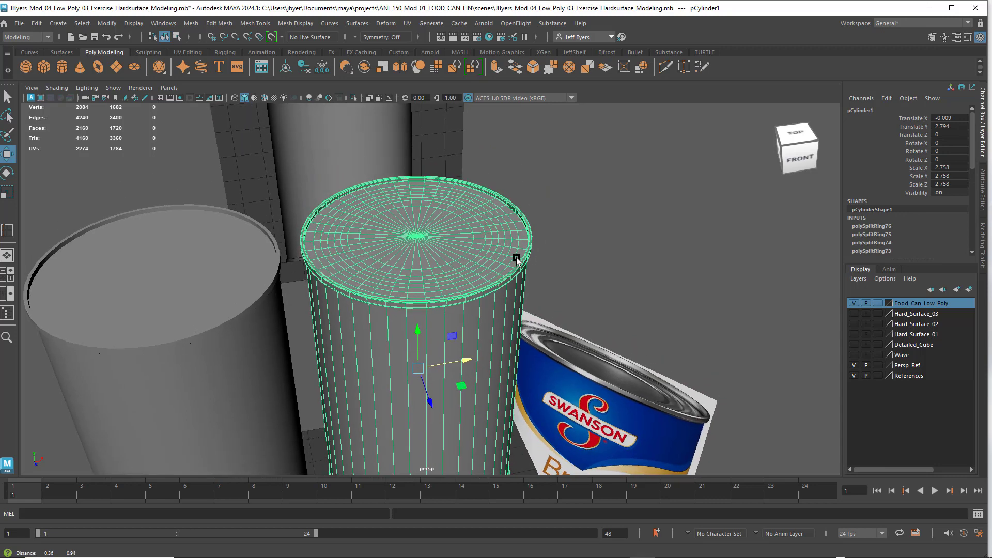
{"action": "scroll", "coordinate": [516, 256], "scroll_direction": "up", "scroll_amount": 3}
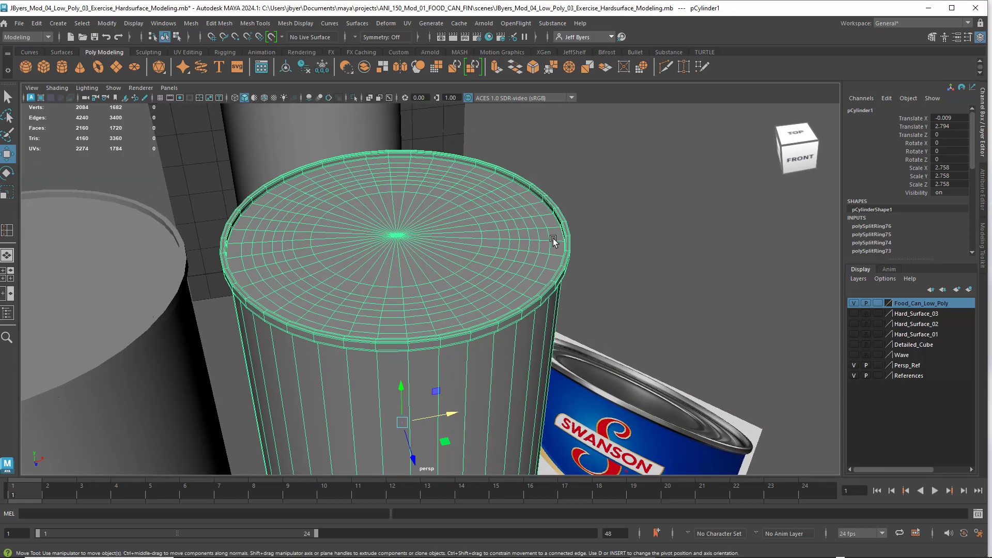
{"action": "right_click_drag", "start_coordinate": [538, 235], "coordinate": [541, 205]}
{"action": "double_click", "coordinate": [538, 235]}
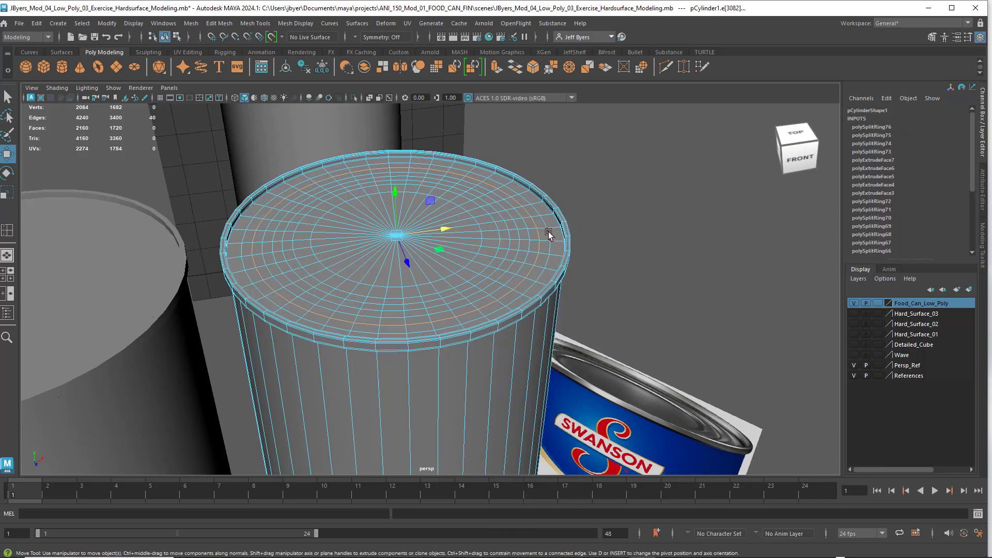
{"action": "double_click", "coordinate": [520, 233], "text": "shift"}
{"action": "left_click", "coordinate": [397, 192]}
{"action": "left_click_drag", "start_coordinate": [397, 192], "coordinate": [396, 187]}
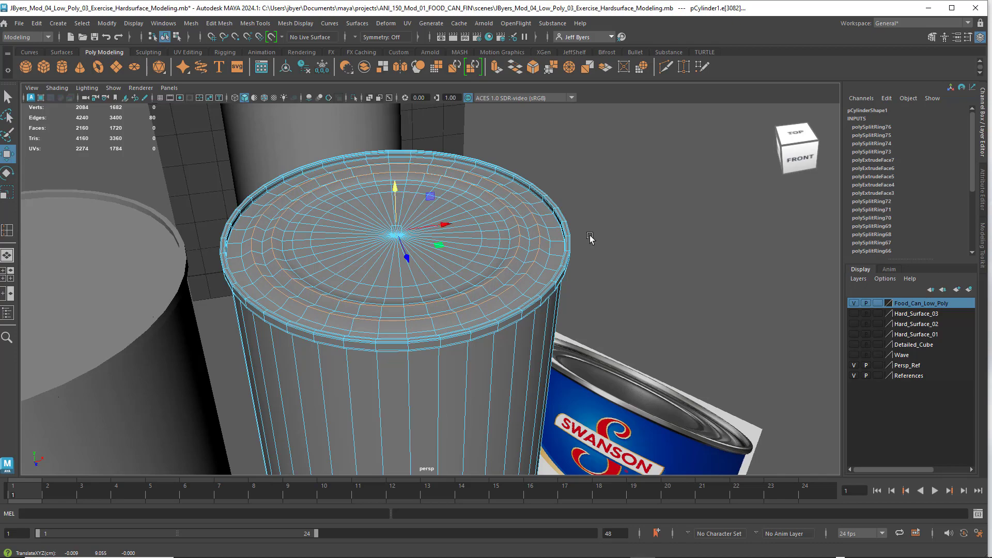
Preview the can smoothed and examine the raised rings on its top cap from several angles, with the edges deselected
{"action": "mouse_move", "coordinate": [578, 253]}
{"action": "left_mouse_down", "text": "alt"}
{"action": "mouse_move", "coordinate": [554, 237]}
{"action": "mouse_move", "coordinate": [564, 245]}
{"action": "left_mouse_up", "text": "alt"}
{"action": "key", "text": "3"}
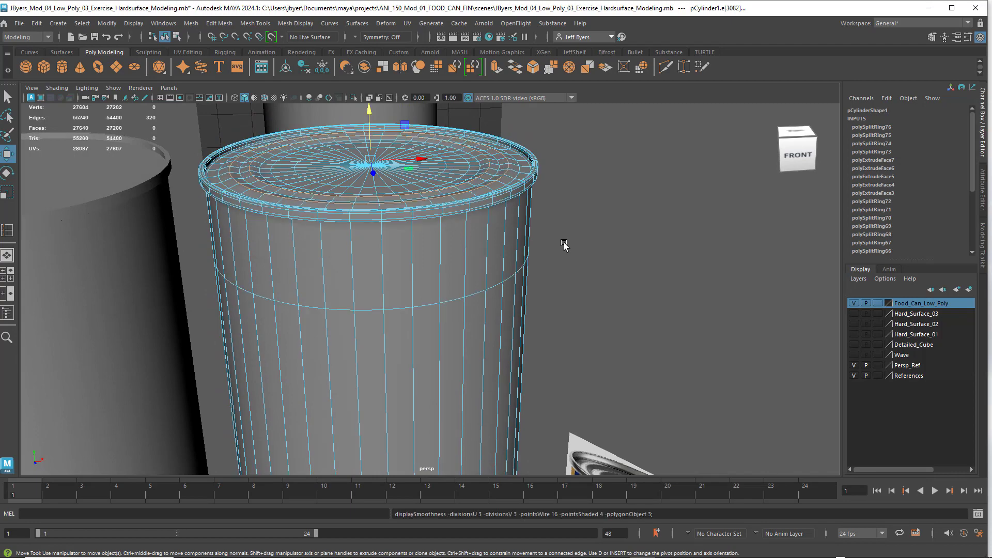
{"action": "left_click_drag", "start_coordinate": [511, 200], "coordinate": [537, 236], "text": "alt"}
{"action": "scroll", "coordinate": [538, 235], "scroll_direction": "down", "scroll_amount": 5}
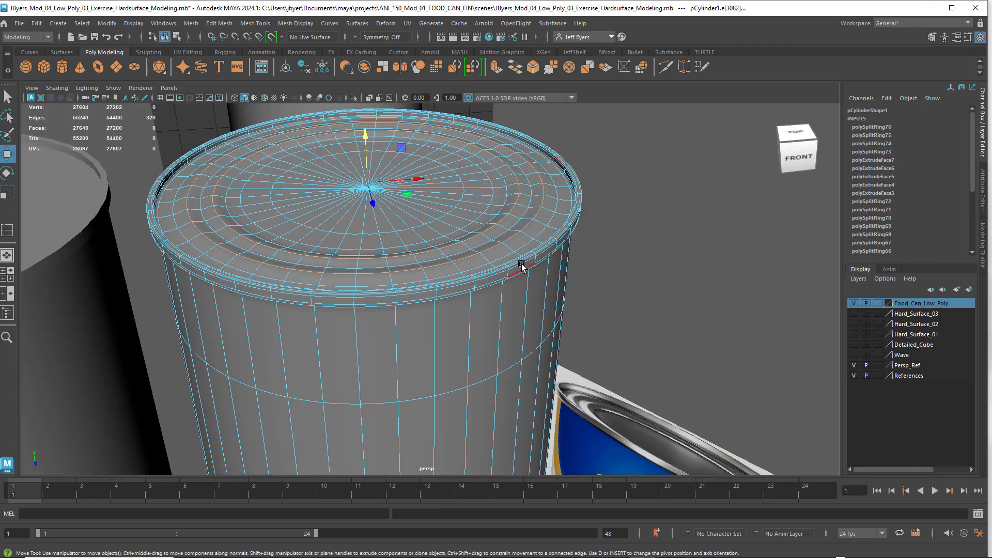
{"action": "mouse_move", "coordinate": [504, 236]}
{"action": "left_mouse_down", "text": "alt"}
{"action": "mouse_move", "coordinate": [500, 222]}
{"action": "mouse_move", "coordinate": [510, 231]}
{"action": "mouse_move", "coordinate": [493, 229]}
{"action": "left_mouse_up", "text": "alt"}
{"action": "left_click", "coordinate": [572, 246]}
{"action": "scroll", "coordinate": [597, 283], "scroll_direction": "down", "scroll_amount": 4}
{"action": "left_click_drag", "start_coordinate": [630, 298], "coordinate": [603, 391], "text": "alt"}
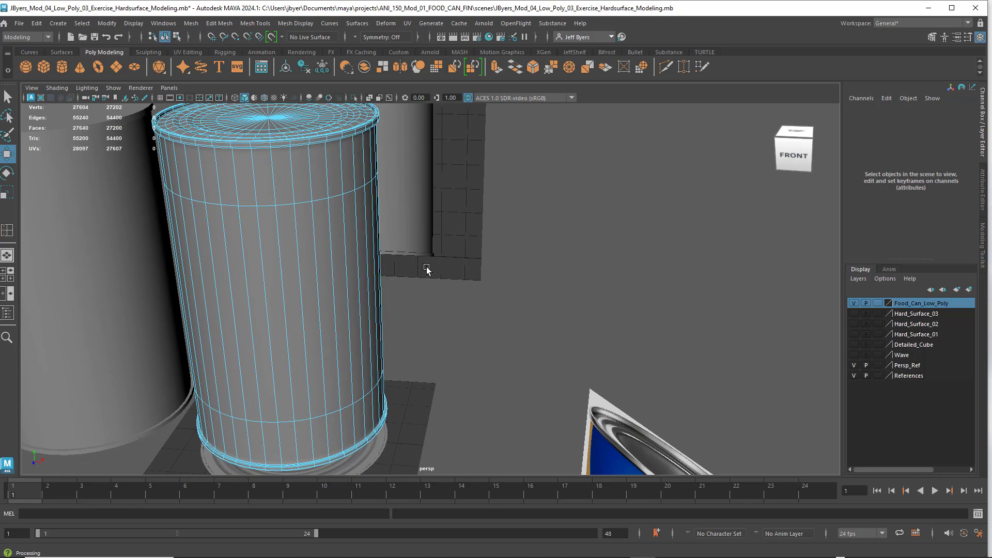
Turn off the can's smooth preview and undo the deselection of the top cap's two raised edge loops
{"action": "key", "text": "space"}
{"action": "key", "text": "space"}
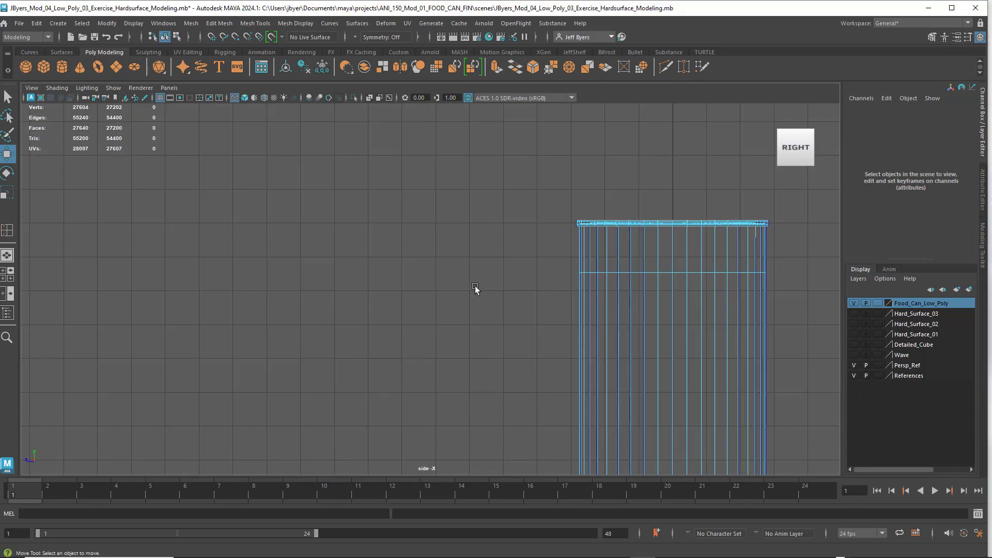
{"action": "key", "text": "space"}
{"action": "left_click_drag", "start_coordinate": [590, 188], "coordinate": [572, 232], "text": "alt"}
{"action": "scroll", "coordinate": [610, 227], "scroll_direction": "up", "scroll_amount": 3}
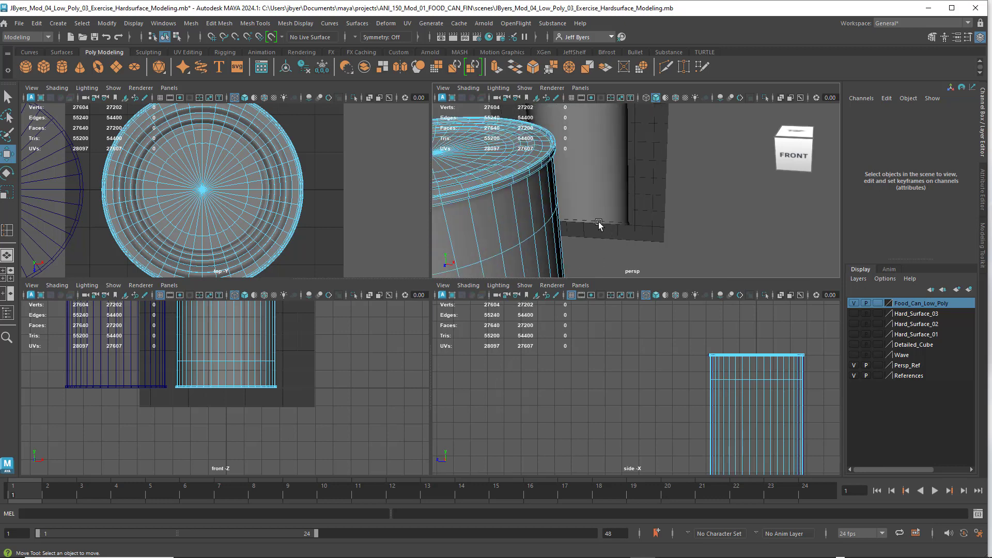
{"action": "key", "text": "f"}
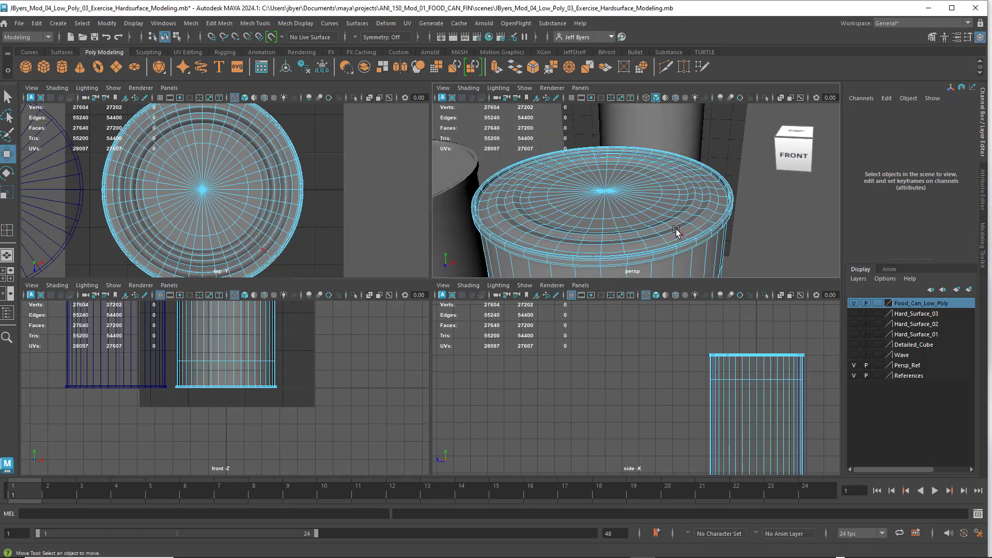
{"action": "key", "text": "1"}
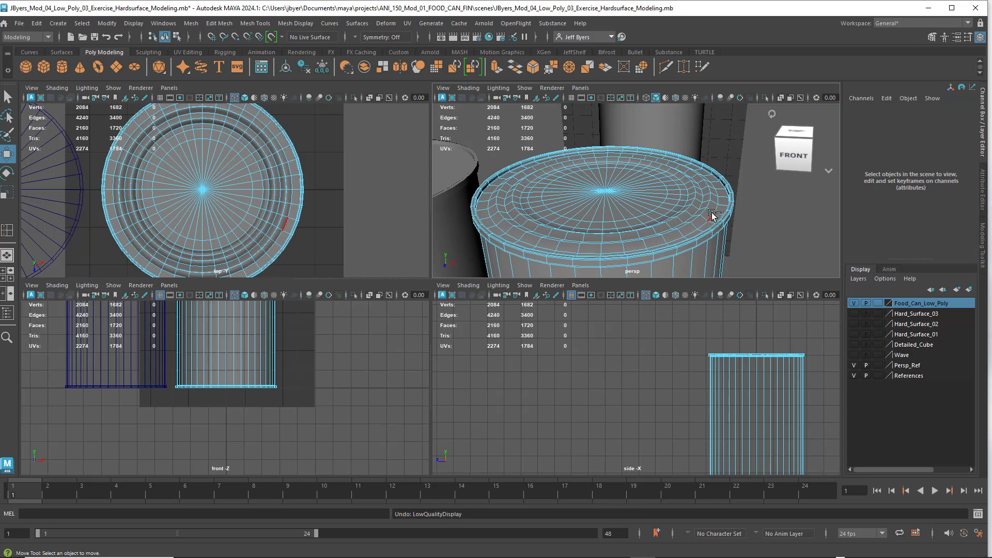
{"action": "key", "text": "ctrl+z"}
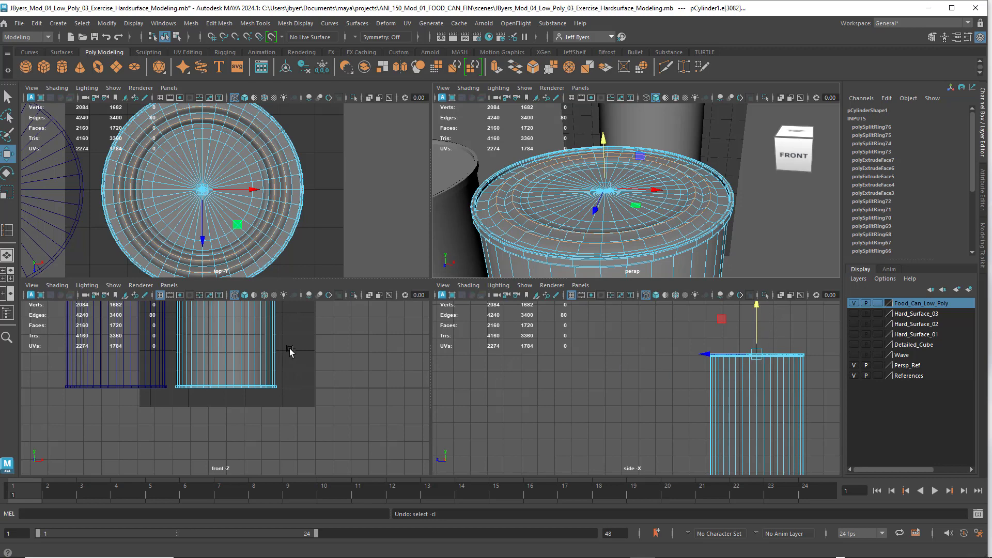
In the front view, lower the top cap's two selected edge loops slightly, to about Y 9.048, and return to the perspective view
{"action": "key", "text": "space"}
{"action": "middle_click_drag", "start_coordinate": [445, 294], "coordinate": [435, 395], "text": "alt"}
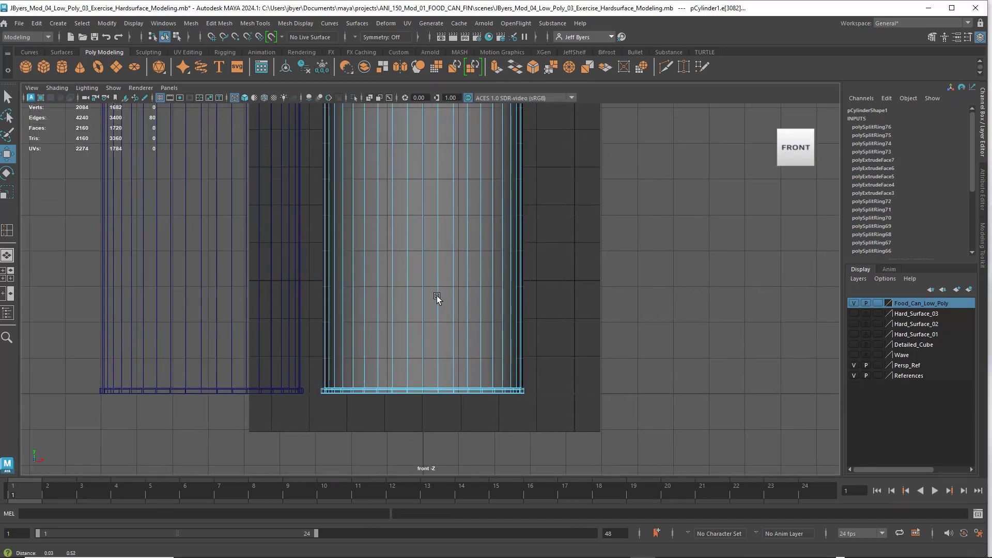
{"action": "middle_click_drag", "start_coordinate": [445, 216], "coordinate": [443, 329], "text": "alt"}
{"action": "scroll", "coordinate": [443, 329], "scroll_direction": "up", "scroll_amount": 3}
{"action": "scroll", "coordinate": [462, 354], "scroll_direction": "up", "scroll_amount": 2}
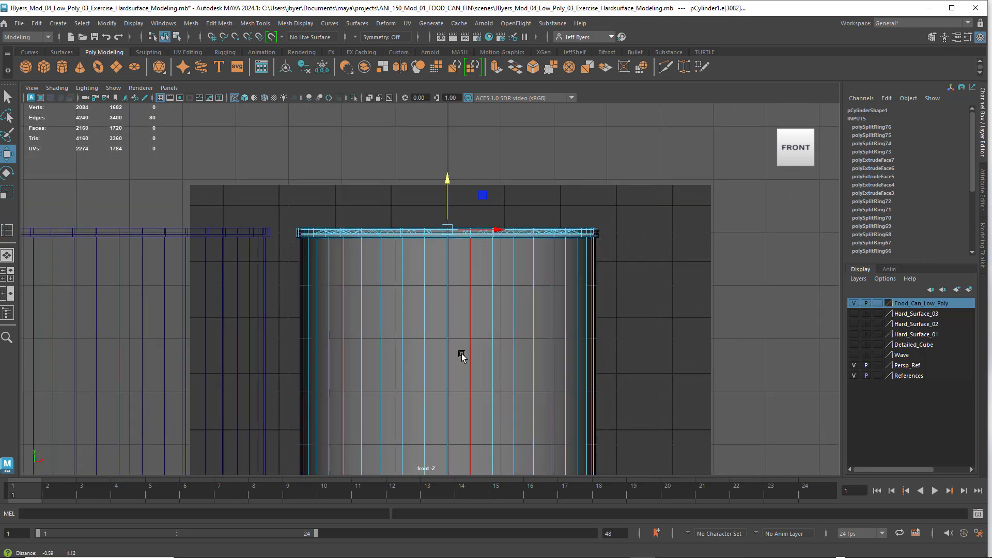
{"action": "scroll", "coordinate": [464, 355], "scroll_direction": "up", "scroll_amount": 3}
{"action": "mouse_move", "coordinate": [467, 346]}
{"action": "middle_mouse_down", "text": "alt"}
{"action": "mouse_move", "coordinate": [474, 294]}
{"action": "mouse_move", "coordinate": [463, 360]}
{"action": "middle_mouse_up", "text": "alt"}
{"action": "scroll", "coordinate": [467, 337], "scroll_direction": "up", "scroll_amount": 2}
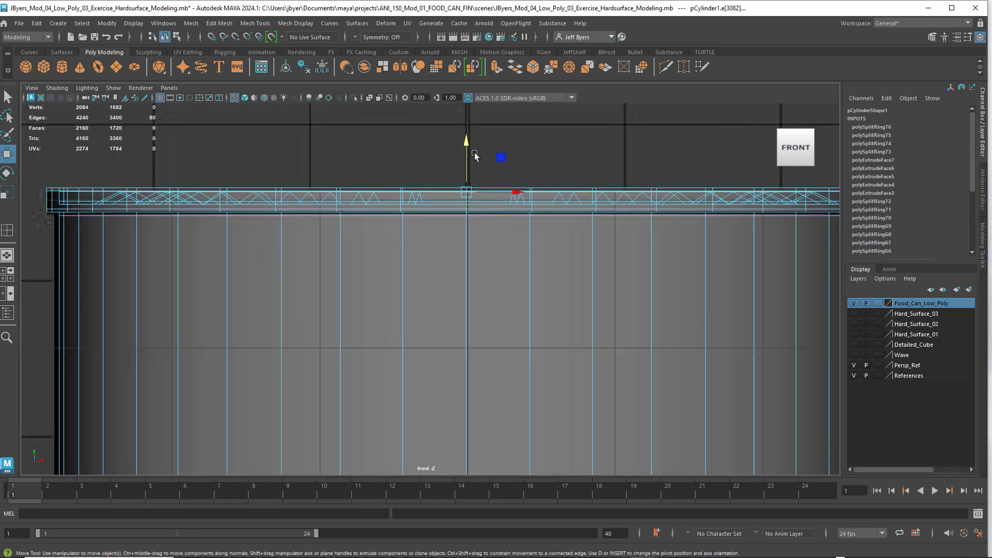
{"action": "mouse_move", "coordinate": [468, 145]}
{"action": "left_mouse_down"}
{"action": "mouse_move", "coordinate": [475, 136]}
{"action": "mouse_move", "coordinate": [468, 142]}
{"action": "mouse_move", "coordinate": [479, 147]}
{"action": "left_mouse_up"}
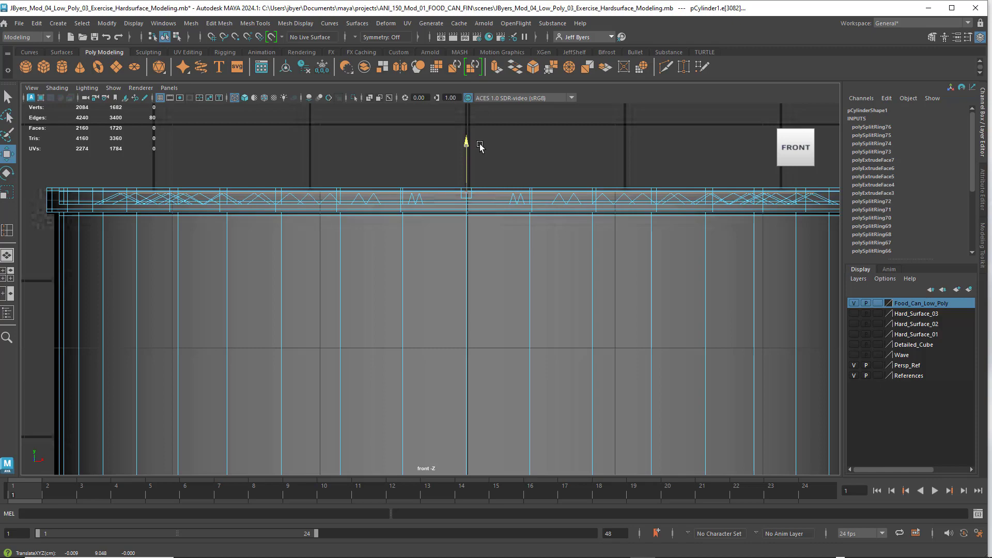
{"action": "key", "text": "space"}
{"action": "key", "text": "space"}
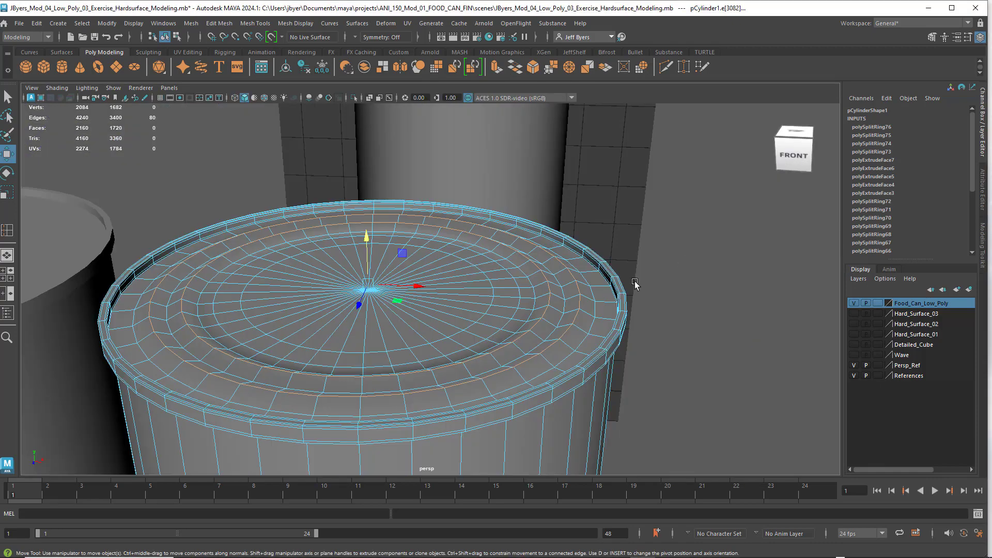
Deselect the edges, set the References and Persp_Ref layers back to reference display, and hide the References layer at the can's underside
{"action": "mouse_move", "coordinate": [595, 308]}
{"action": "left_mouse_down", "text": "alt"}
{"action": "mouse_move", "coordinate": [597, 300]}
{"action": "mouse_move", "coordinate": [594, 310]}
{"action": "mouse_move", "coordinate": [583, 303]}
{"action": "left_mouse_up", "text": "alt"}
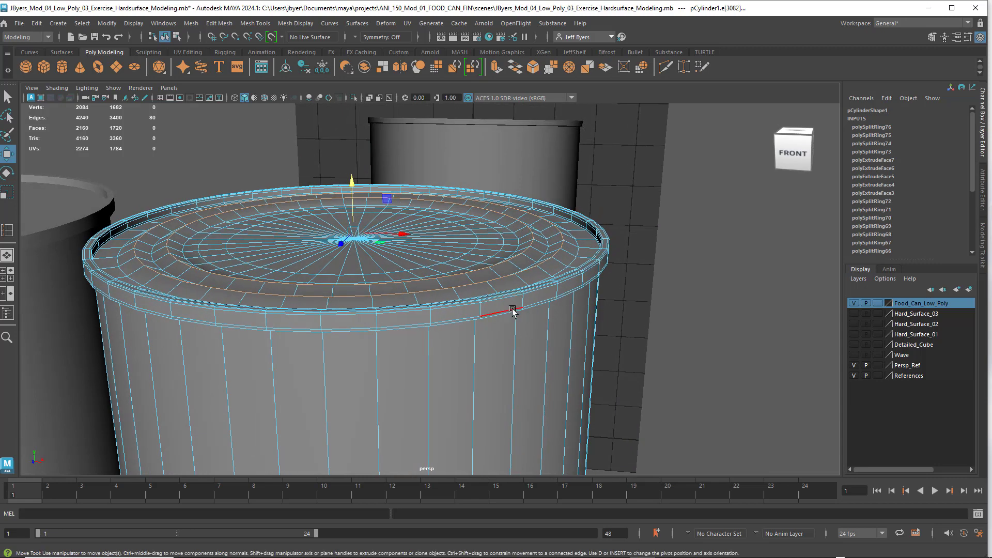
{"action": "left_click_drag", "start_coordinate": [511, 328], "coordinate": [535, 270], "text": "alt"}
{"action": "scroll", "coordinate": [541, 277], "scroll_direction": "down", "scroll_amount": 5}
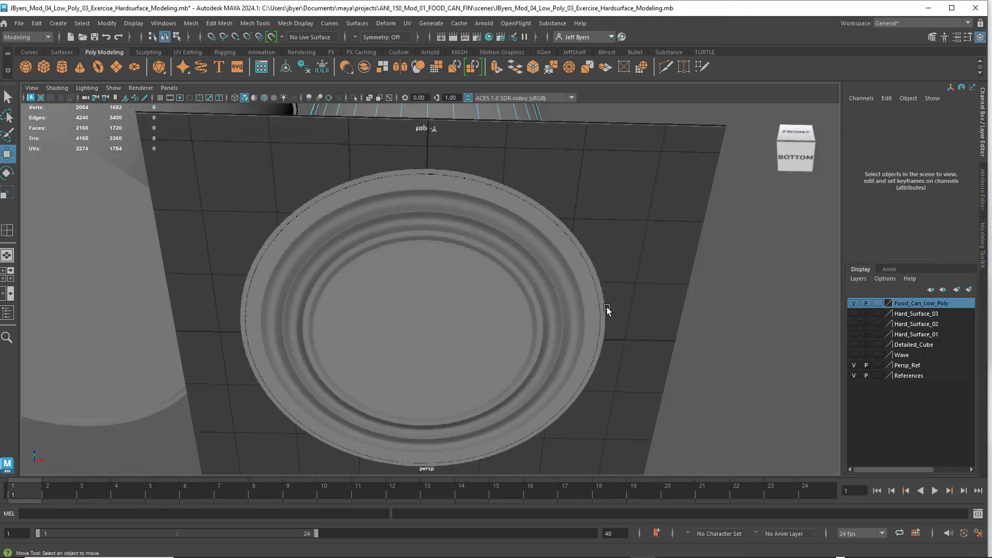
{"action": "left_click", "coordinate": [879, 375]}
{"action": "left_click", "coordinate": [879, 376]}
{"action": "left_click", "coordinate": [854, 376]}
{"action": "left_click_drag", "start_coordinate": [696, 338], "coordinate": [691, 341], "text": "alt"}
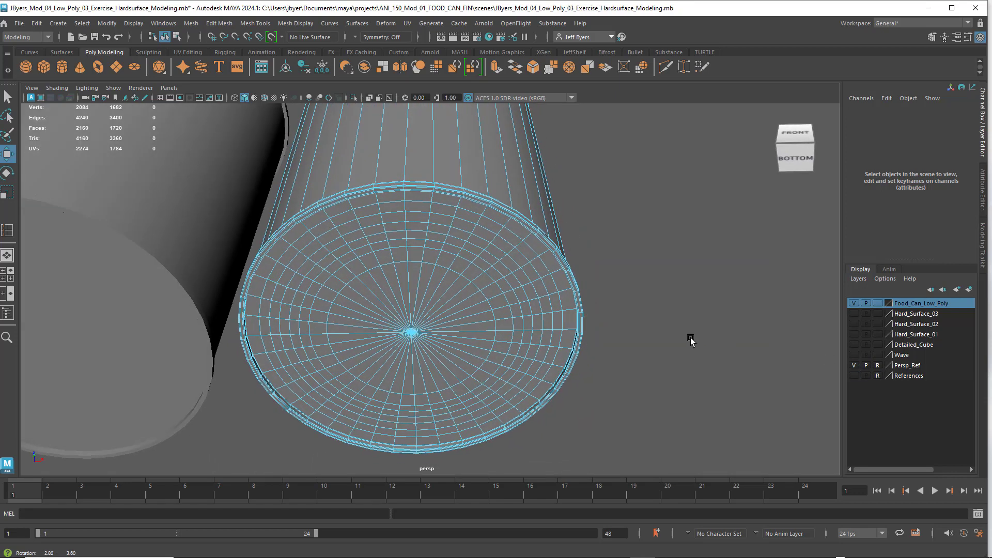
Select the two matching edge loops on the bottom cap and move them down in the front view to about Y 0.044
{"action": "double_click", "coordinate": [445, 215]}
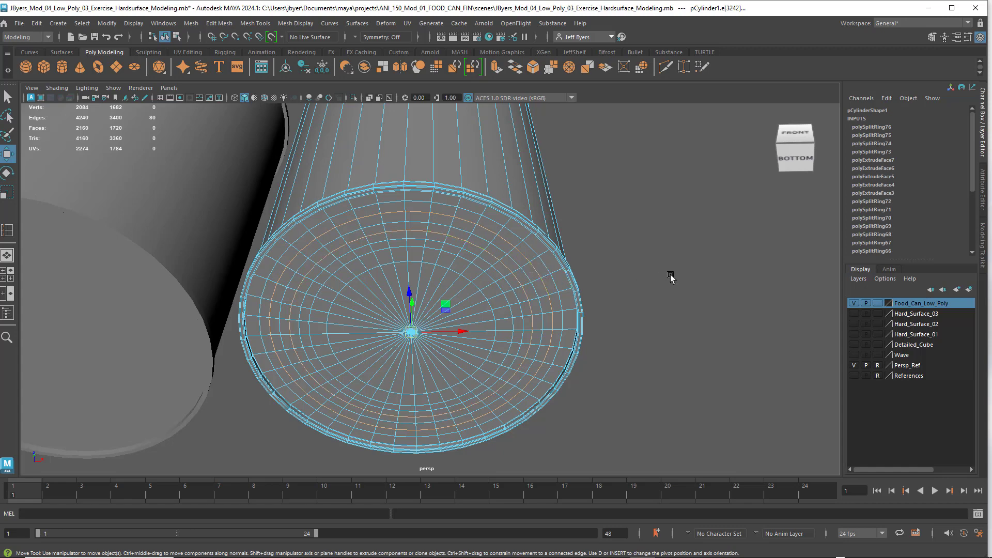
{"action": "key", "text": "space"}
{"action": "key", "text": "space"}
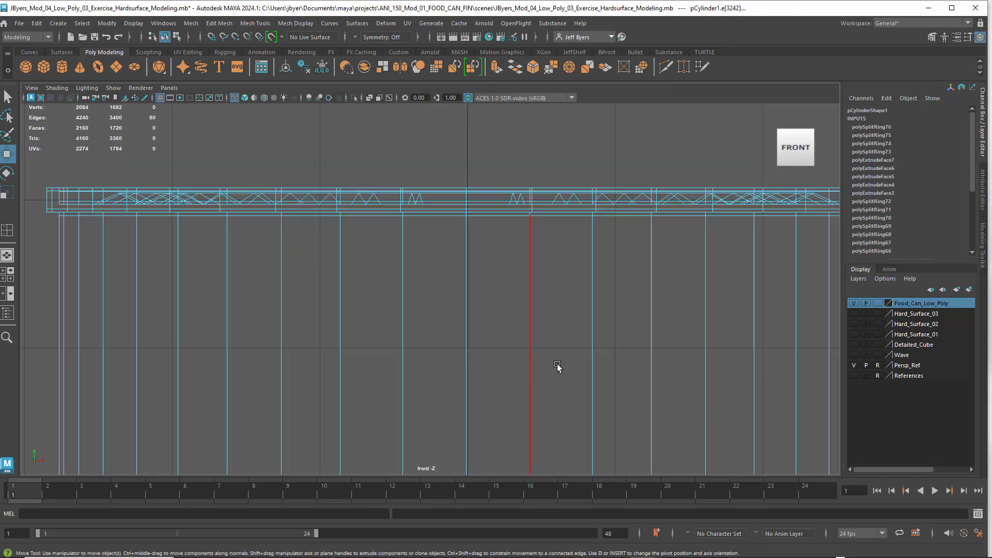
{"action": "scroll", "coordinate": [533, 377], "scroll_direction": "down", "scroll_amount": 10}
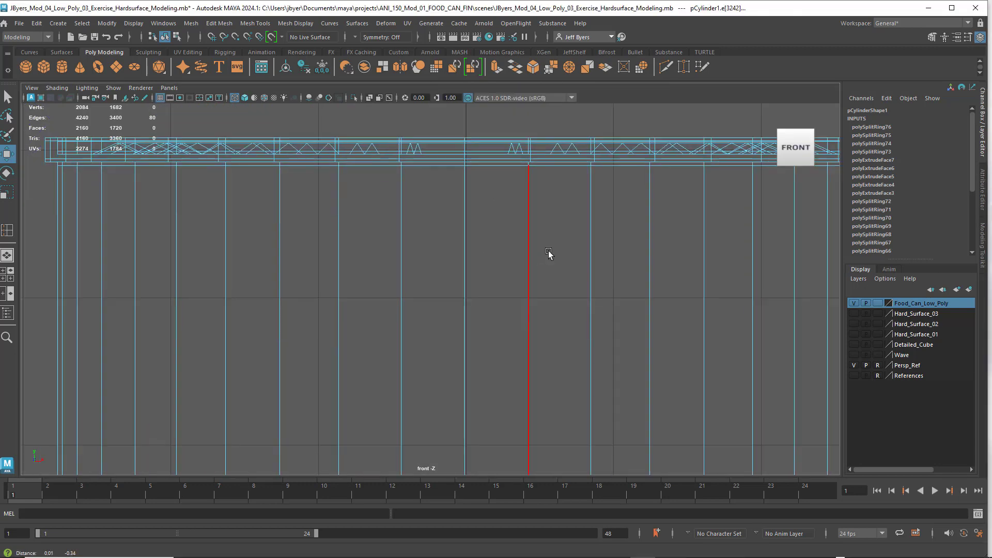
{"action": "scroll", "coordinate": [503, 341], "scroll_direction": "up", "scroll_amount": 6}
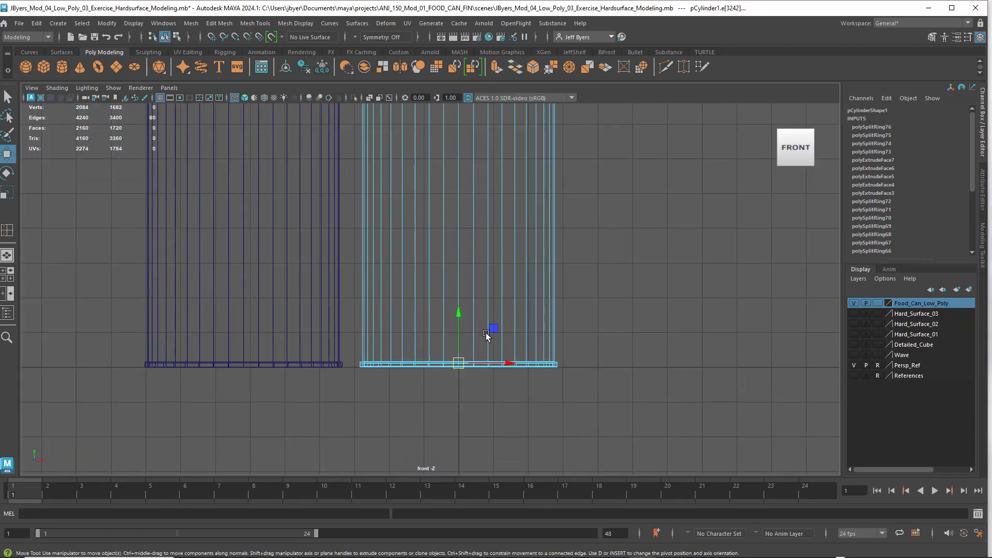
{"action": "scroll", "coordinate": [458, 224], "scroll_direction": "up", "scroll_amount": 4}
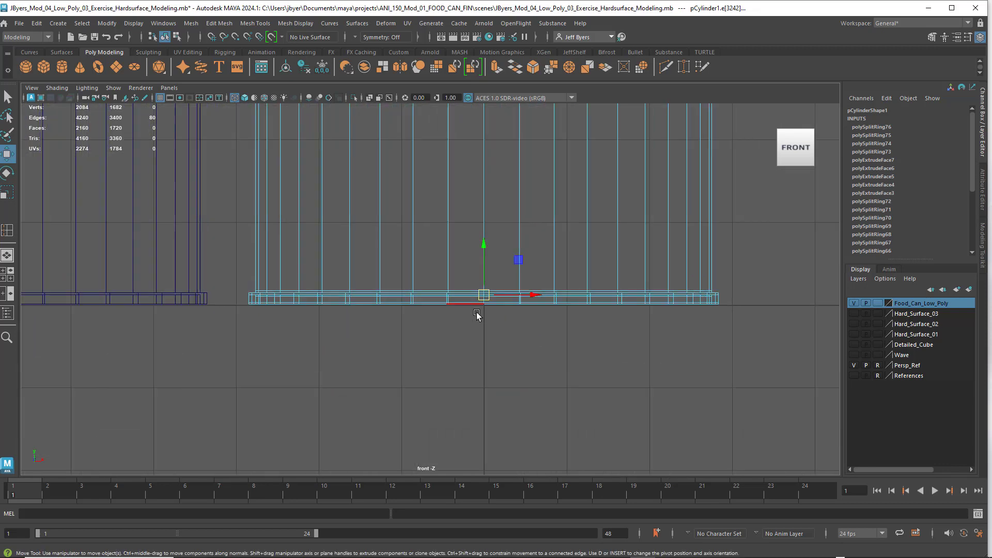
{"action": "left_click_drag", "start_coordinate": [518, 250], "coordinate": [516, 257]}
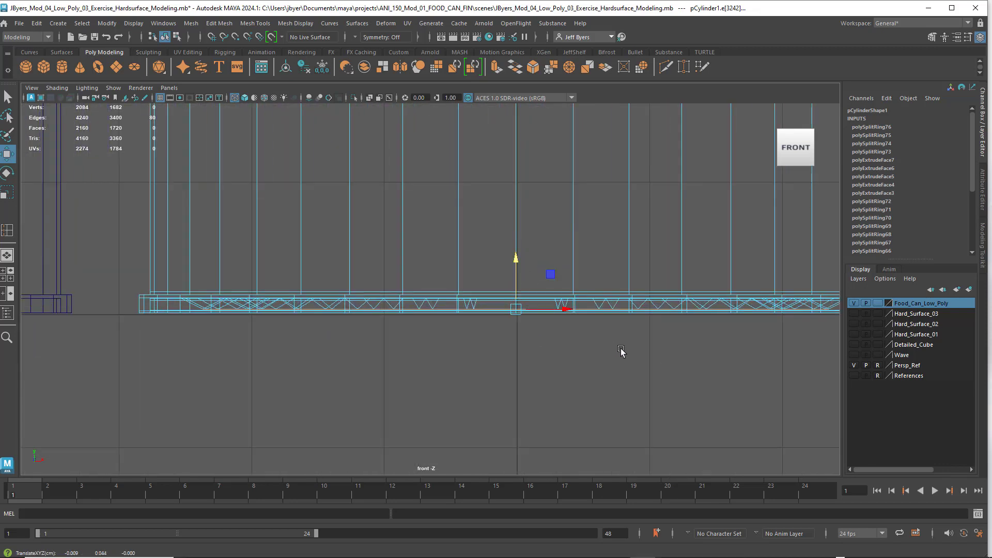
{"action": "key", "text": "space"}
{"action": "key", "text": "space"}
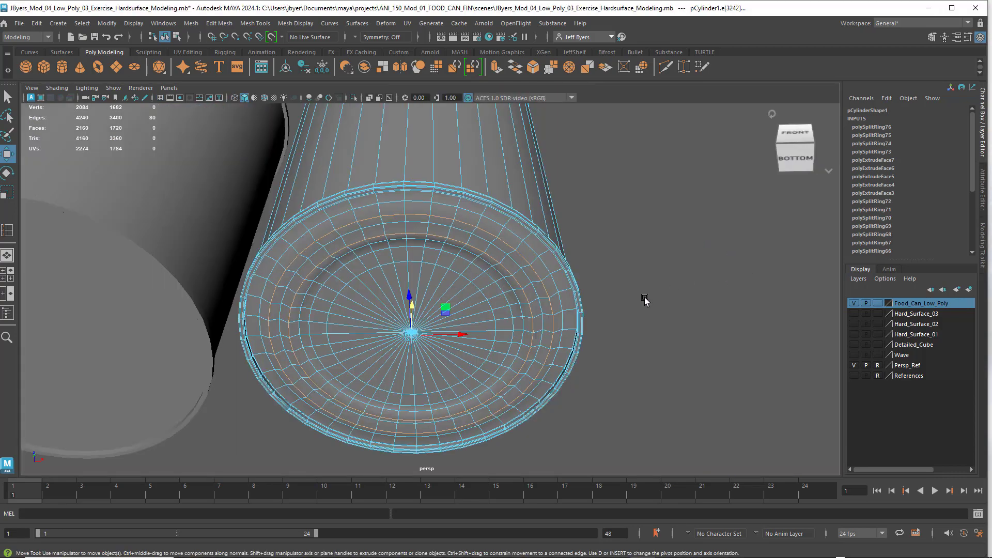
Clear the edge selection, select the whole can as an object, and leave the Move tool for the Select tool
{"action": "left_click", "coordinate": [621, 305]}
{"action": "left_click_drag", "start_coordinate": [588, 302], "coordinate": [567, 283], "text": "alt"}
{"action": "right_click", "coordinate": [568, 269]}
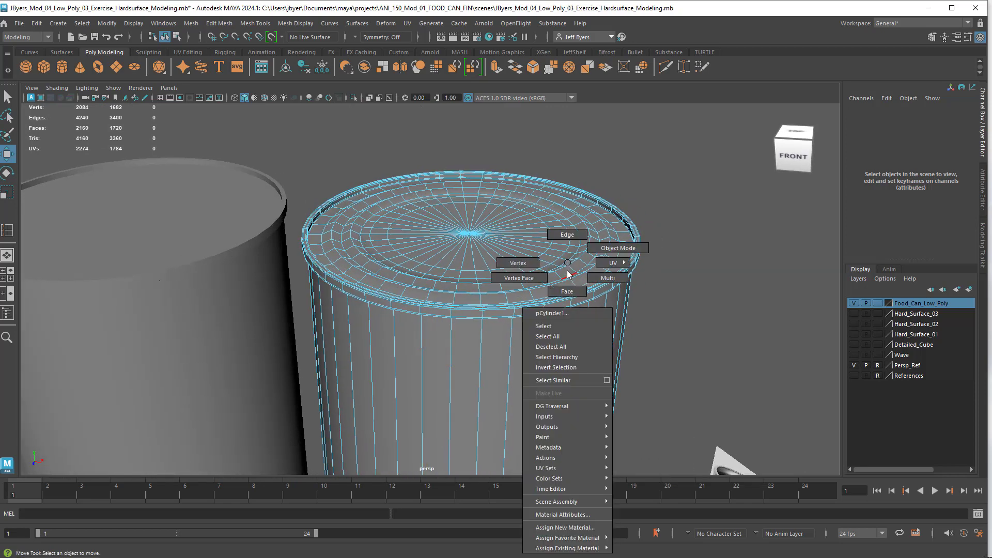
{"action": "left_click", "coordinate": [555, 326]}
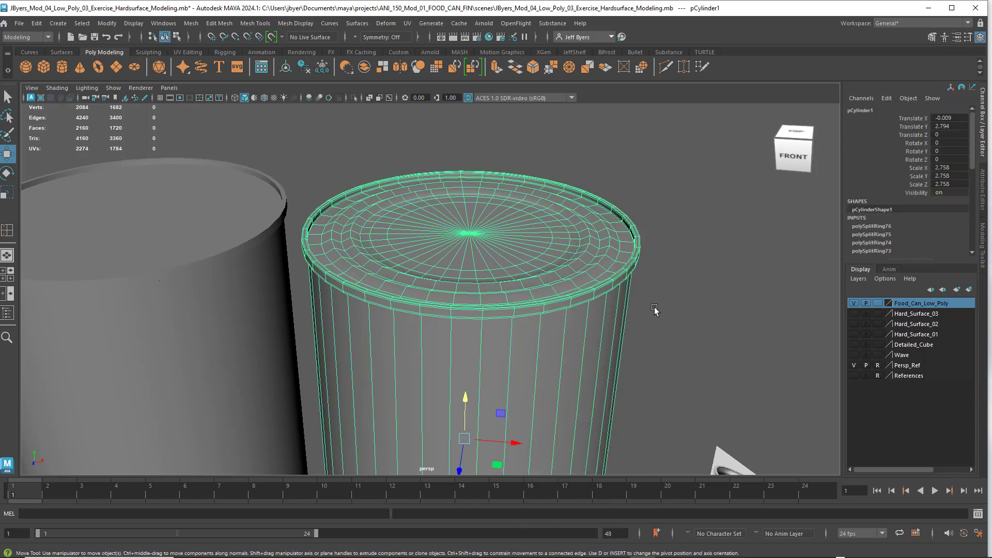
{"action": "key", "text": "q"}
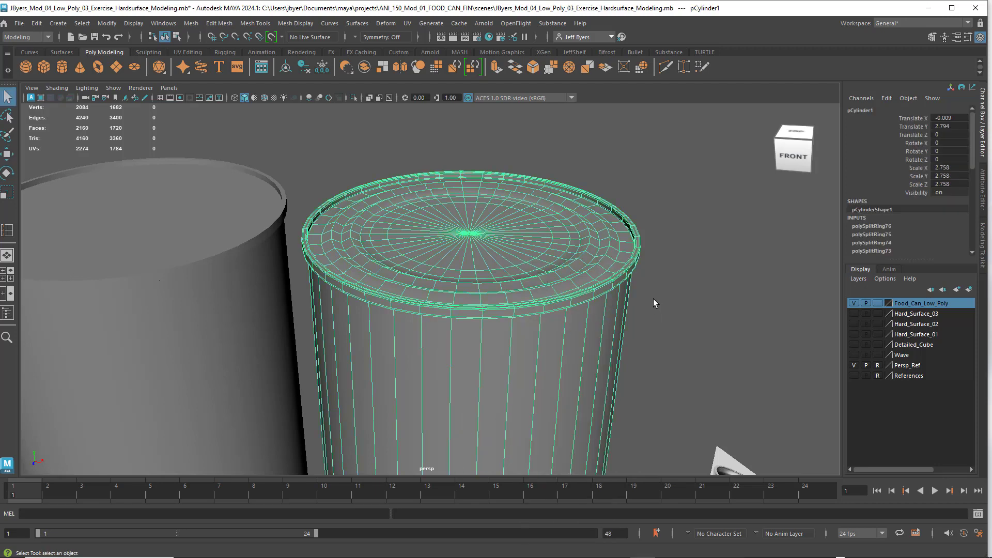
Turn on smooth preview for the can, deselect it, and compare its grooved cap with the perspective reference image
{"action": "key", "text": "3"}
{"action": "left_click", "coordinate": [708, 305]}
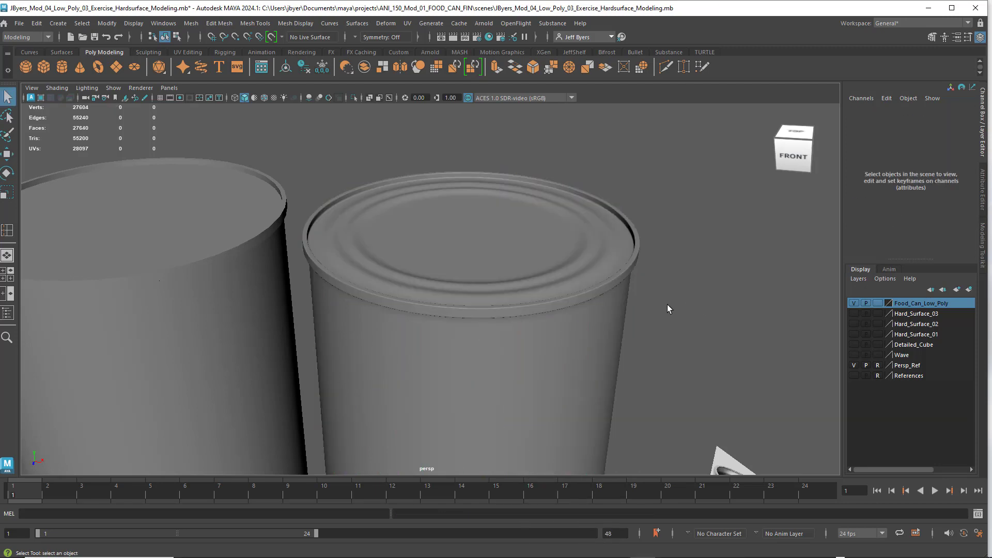
{"action": "left_click_drag", "start_coordinate": [656, 303], "coordinate": [679, 385], "text": "alt"}
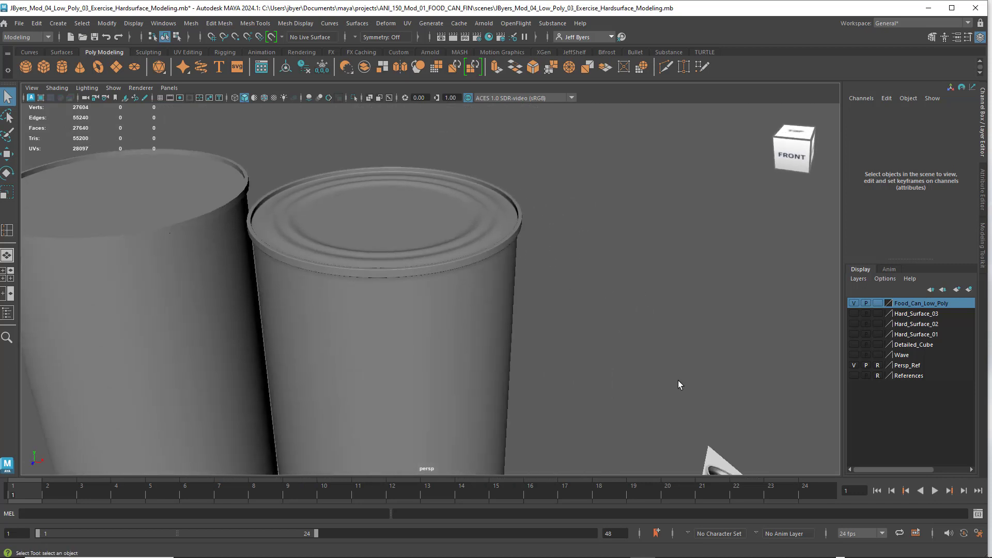
{"action": "middle_click_drag", "start_coordinate": [712, 362], "coordinate": [631, 265], "text": "alt"}
{"action": "scroll", "coordinate": [678, 352], "scroll_direction": "down", "scroll_amount": 6}
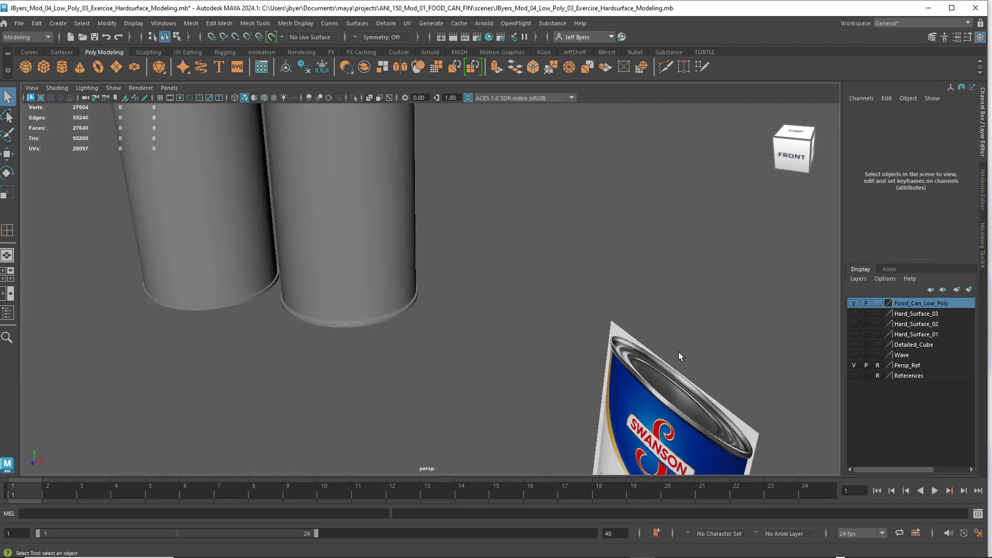
{"action": "middle_click_drag", "start_coordinate": [570, 301], "coordinate": [582, 305], "text": "alt"}
{"action": "left_click_drag", "start_coordinate": [575, 387], "coordinate": [536, 308], "text": "alt"}
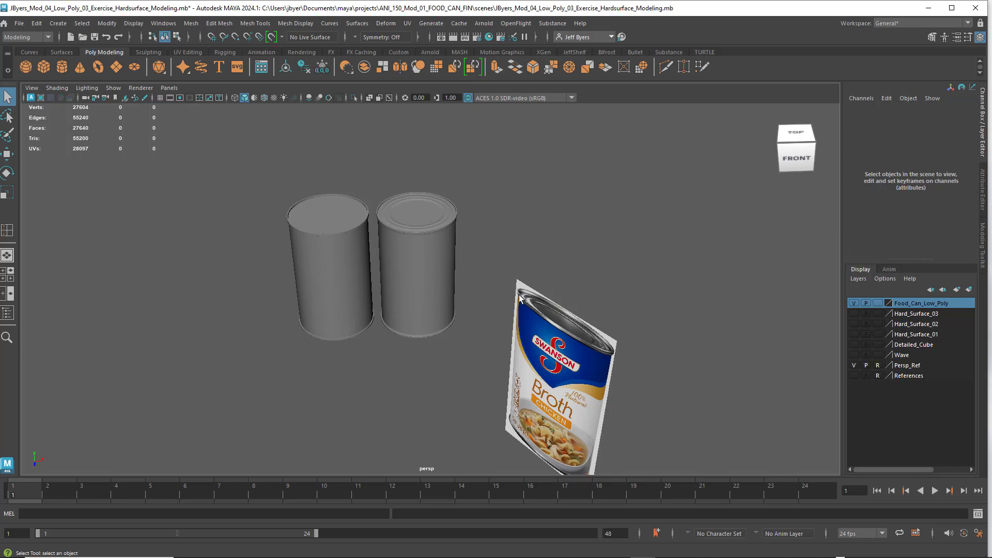
{"action": "scroll", "coordinate": [460, 276], "scroll_direction": "up", "scroll_amount": 10}
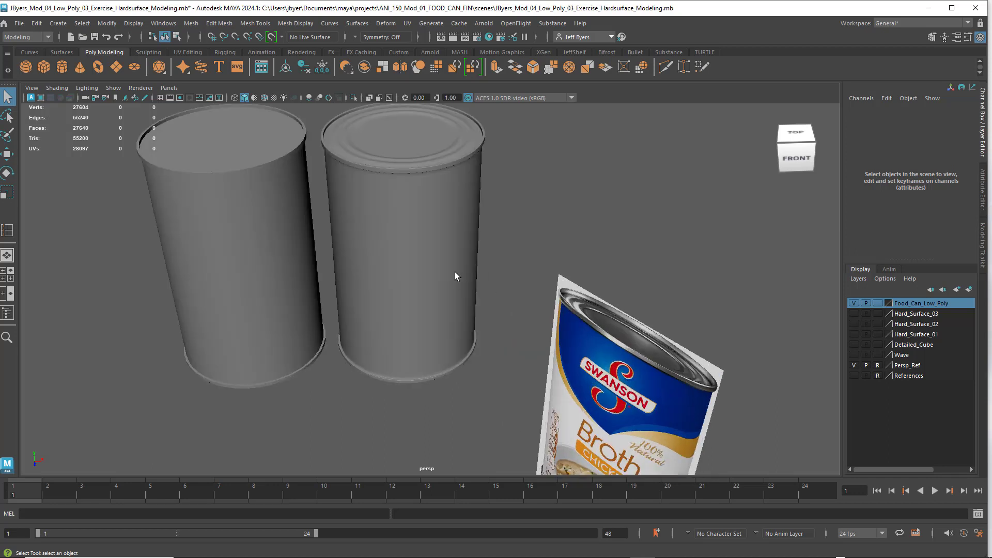
Turn off smooth preview for the can and paint-select the top cap's central faces, including the first ring around the inner disc
{"action": "left_click", "coordinate": [416, 305]}
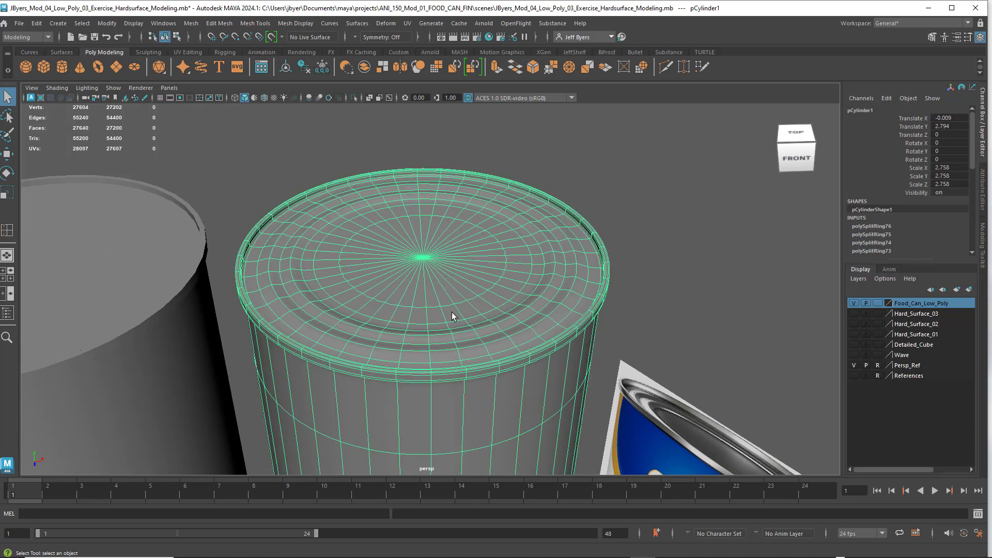
{"action": "key", "text": "1"}
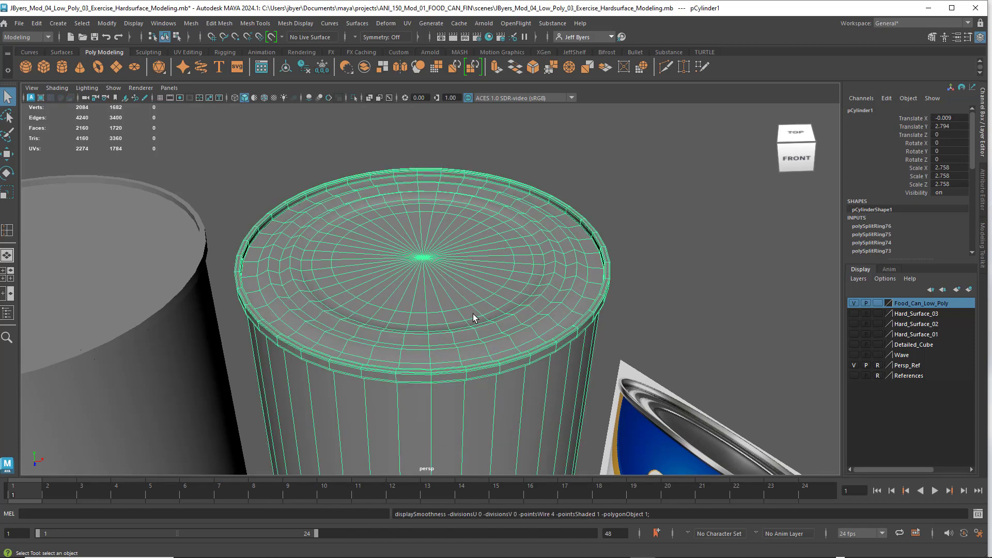
{"action": "right_click_drag", "start_coordinate": [491, 316], "coordinate": [497, 294]}
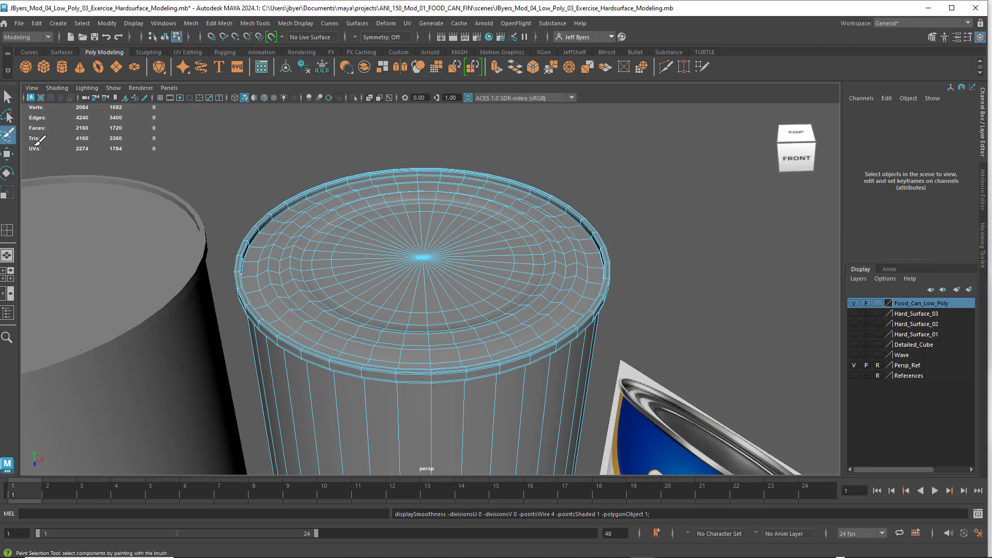
{"action": "left_click", "coordinate": [8, 135]}
{"action": "mouse_move", "coordinate": [436, 234]}
{"action": "left_mouse_down"}
{"action": "mouse_move", "coordinate": [458, 265]}
{"action": "mouse_move", "coordinate": [418, 269]}
{"action": "mouse_move", "coordinate": [414, 247]}
{"action": "left_mouse_up"}
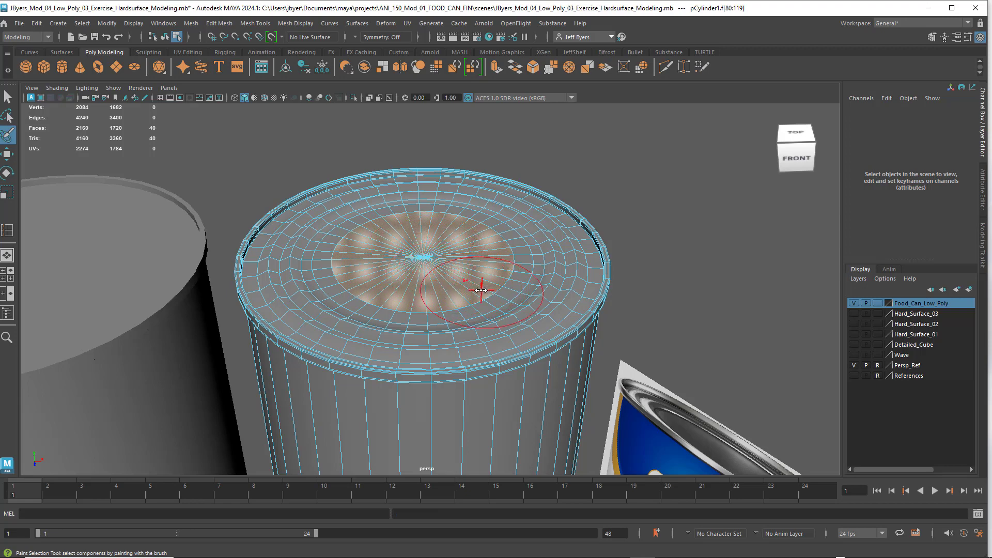
{"action": "key", "text": "b"}
{"action": "mouse_move", "coordinate": [481, 290]}
{"action": "left_mouse_down"}
{"action": "mouse_move", "coordinate": [464, 292]}
{"action": "mouse_move", "coordinate": [485, 300]}
{"action": "mouse_move", "coordinate": [455, 305]}
{"action": "mouse_move", "coordinate": [382, 306]}
{"action": "mouse_move", "coordinate": [339, 280]}
{"action": "mouse_move", "coordinate": [331, 256]}
{"action": "left_mouse_up"}
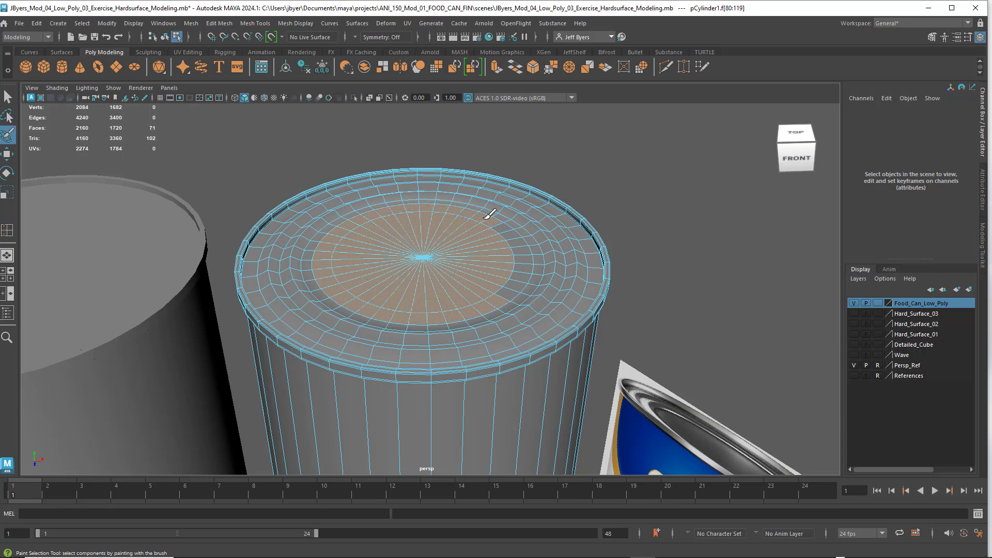
{"action": "left_click_drag", "start_coordinate": [513, 263], "coordinate": [521, 258]}
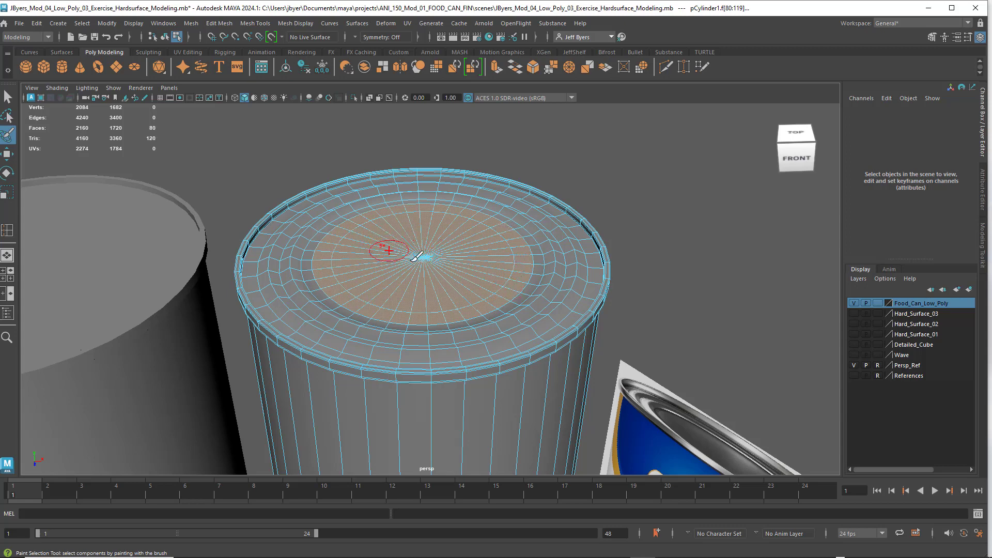
{"action": "key", "text": "q"}
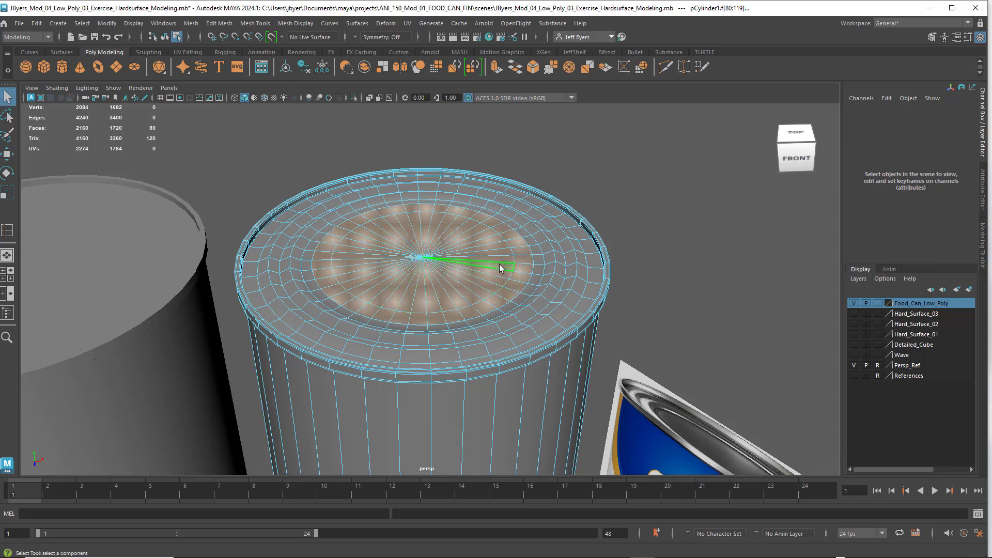
Check in wireframe that the painted face selection covers only the top cap's centre, and restore shaded display
{"action": "key", "text": "w"}
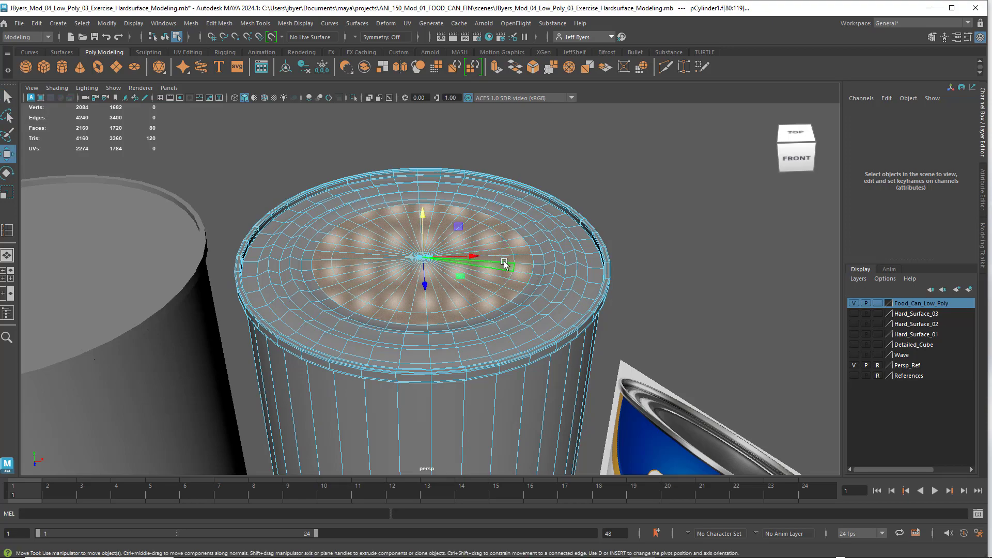
{"action": "key", "text": "4"}
{"action": "scroll", "coordinate": [516, 269], "scroll_direction": "down", "scroll_amount": 3}
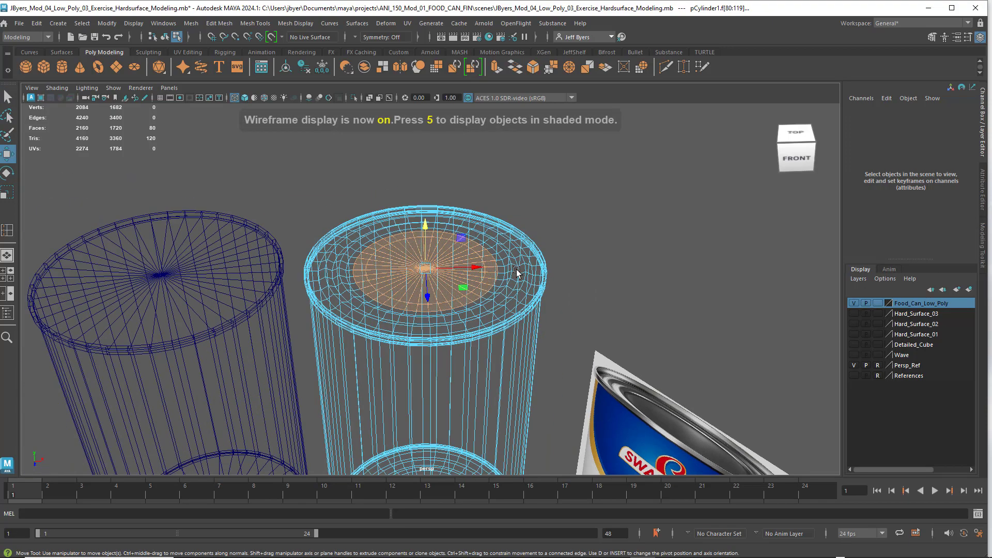
{"action": "scroll", "coordinate": [517, 269], "scroll_direction": "down", "scroll_amount": 2}
{"action": "left_click_drag", "start_coordinate": [517, 268], "coordinate": [492, 277], "text": "alt"}
{"action": "scroll", "coordinate": [492, 277], "scroll_direction": "up", "scroll_amount": 3}
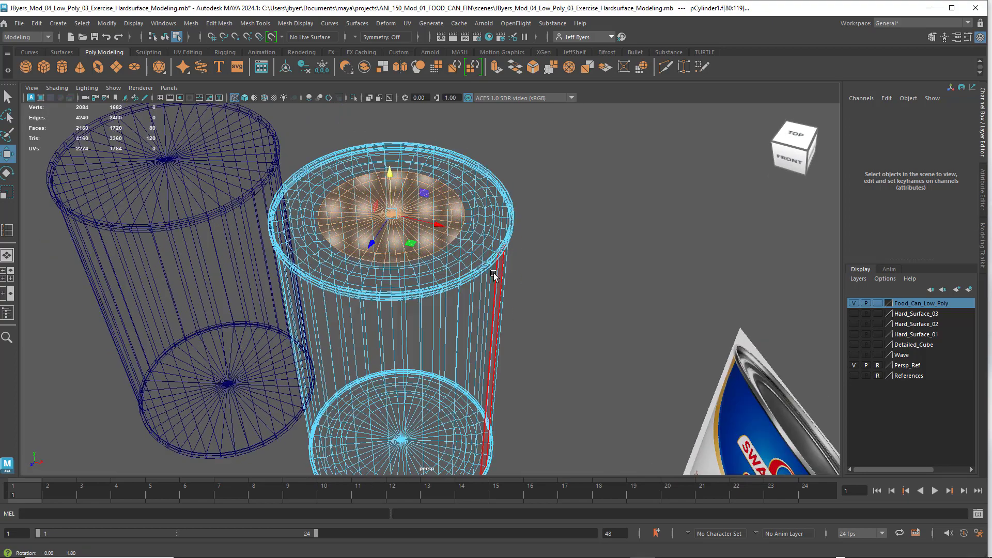
{"action": "scroll", "coordinate": [488, 289], "scroll_direction": "up", "scroll_amount": 6}
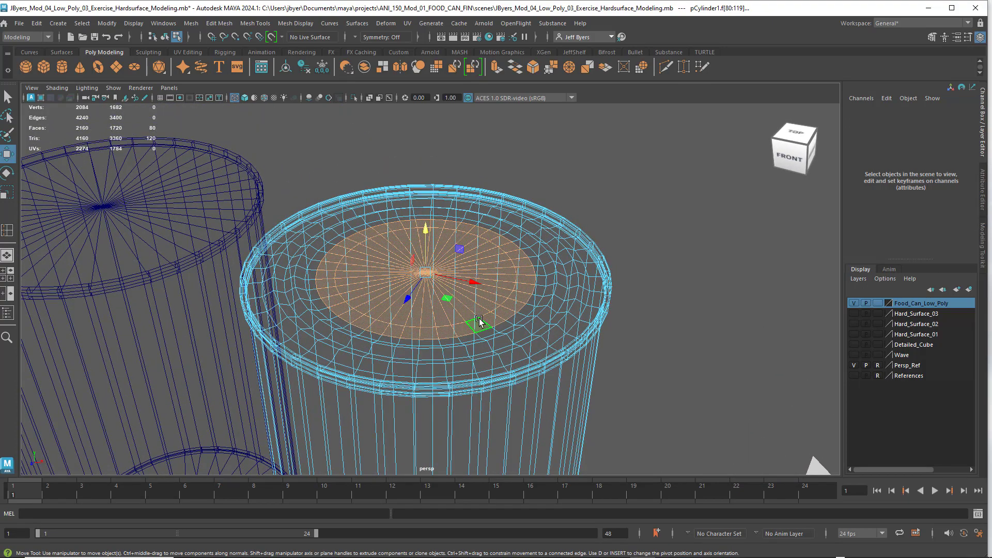
{"action": "key", "text": "5"}
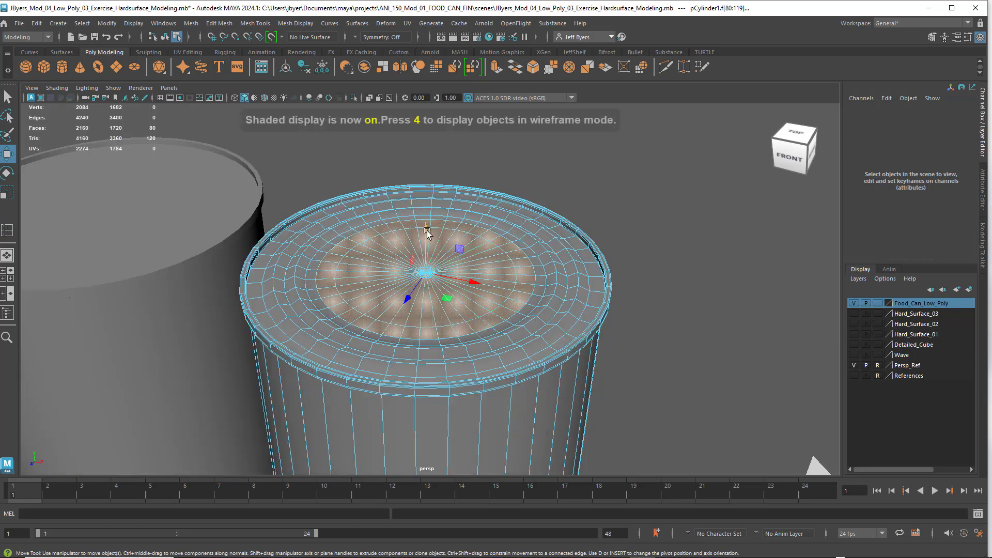
Raise the selected central faces of the top cap slightly along Y, compare with the perspective reference image, and deselect them
{"action": "left_click_drag", "start_coordinate": [427, 230], "coordinate": [427, 227]}
{"action": "left_click_drag", "start_coordinate": [672, 340], "coordinate": [714, 332], "text": "alt"}
{"action": "middle_click_drag", "start_coordinate": [785, 416], "coordinate": [689, 372], "text": "alt"}
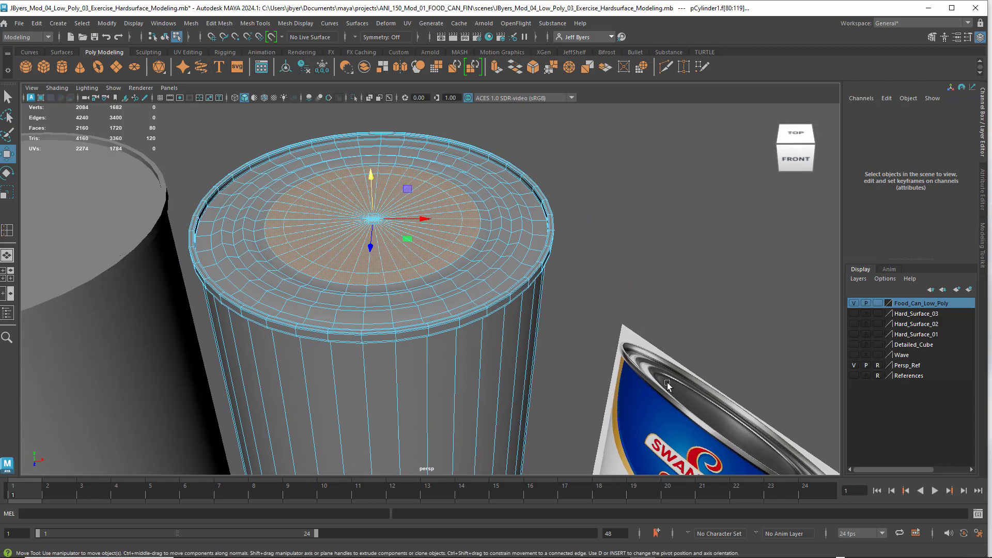
{"action": "left_click_drag", "start_coordinate": [527, 289], "coordinate": [469, 284], "text": "alt"}
{"action": "middle_click_drag", "start_coordinate": [469, 284], "coordinate": [525, 307], "text": "alt"}
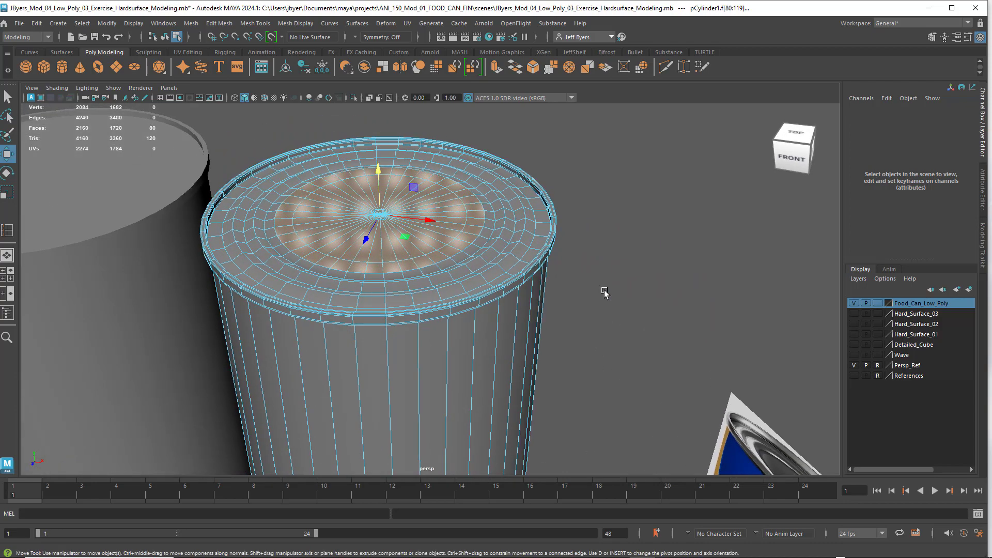
{"action": "left_click", "coordinate": [604, 291]}
Paint-select the bottom cap's central faces, including the first ring around the inner disc
{"action": "left_click_drag", "start_coordinate": [479, 338], "coordinate": [434, 279], "text": "alt"}
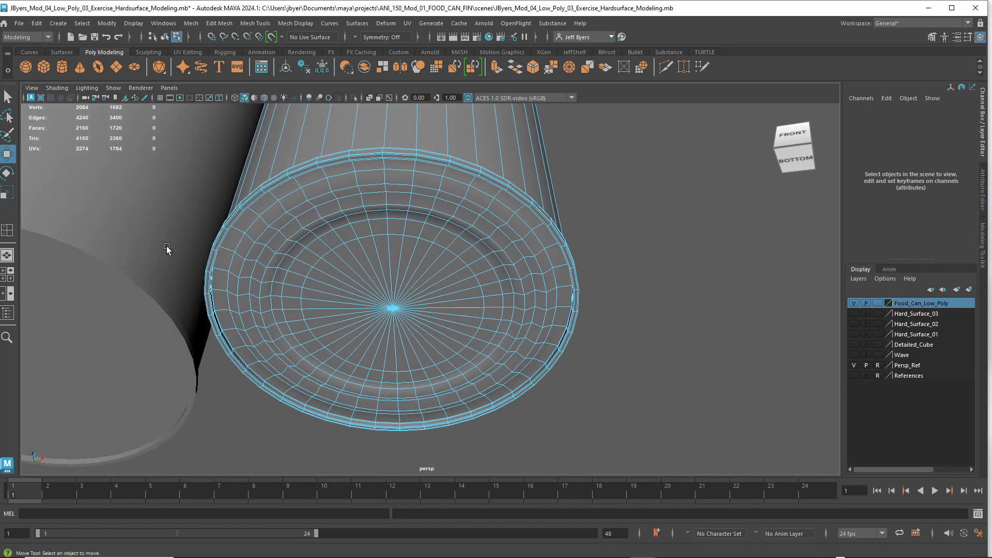
{"action": "left_click", "coordinate": [7, 135]}
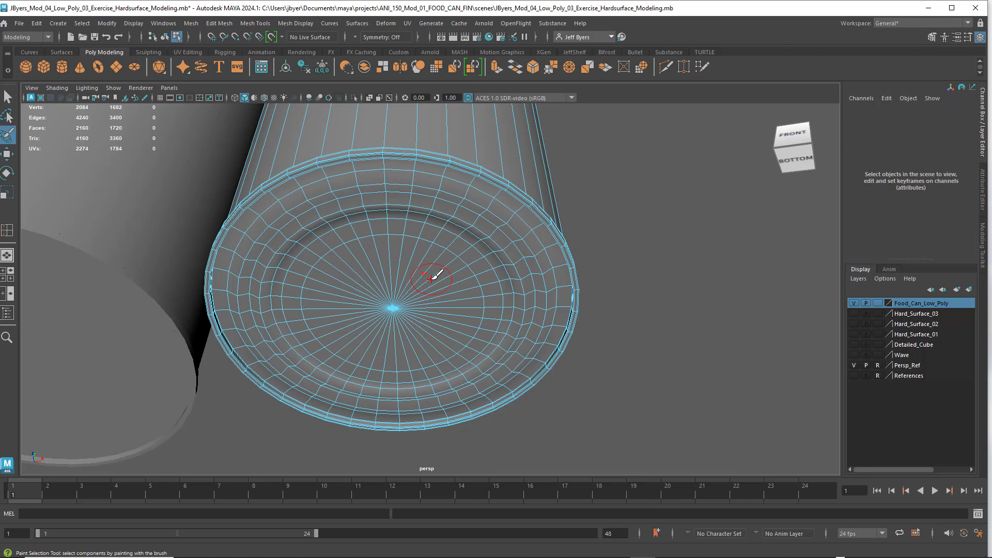
{"action": "mouse_move", "coordinate": [431, 280]}
{"action": "left_mouse_down"}
{"action": "mouse_move", "coordinate": [385, 264]}
{"action": "mouse_move", "coordinate": [358, 279]}
{"action": "mouse_move", "coordinate": [360, 332]}
{"action": "mouse_move", "coordinate": [406, 333]}
{"action": "mouse_move", "coordinate": [442, 306]}
{"action": "mouse_move", "coordinate": [436, 323]}
{"action": "left_mouse_up"}
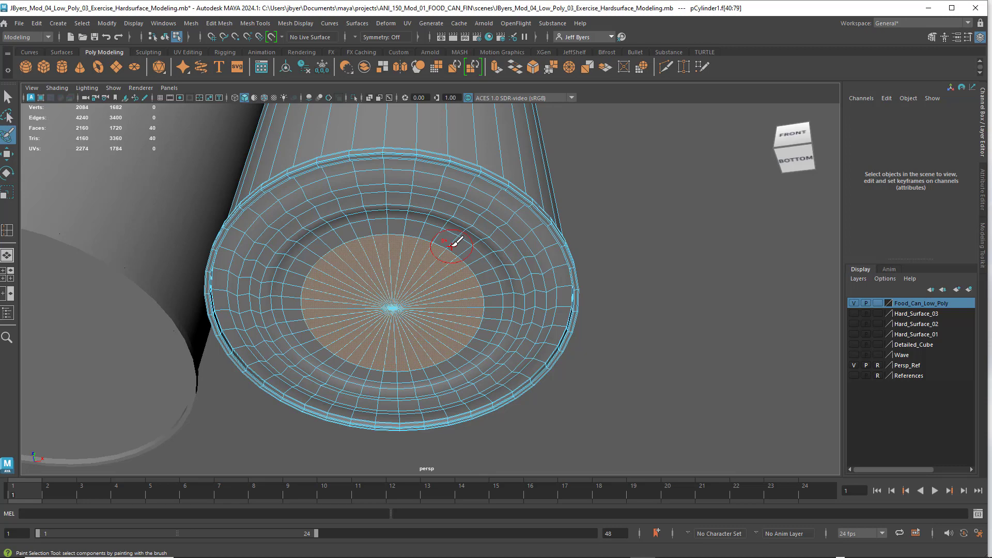
{"action": "mouse_move", "coordinate": [452, 247]}
{"action": "left_mouse_down"}
{"action": "mouse_move", "coordinate": [412, 228]}
{"action": "mouse_move", "coordinate": [372, 226]}
{"action": "mouse_move", "coordinate": [328, 250]}
{"action": "mouse_move", "coordinate": [304, 279]}
{"action": "mouse_move", "coordinate": [305, 323]}
{"action": "mouse_move", "coordinate": [336, 352]}
{"action": "mouse_move", "coordinate": [326, 343]}
{"action": "mouse_move", "coordinate": [379, 363]}
{"action": "mouse_move", "coordinate": [416, 369]}
{"action": "mouse_move", "coordinate": [459, 350]}
{"action": "mouse_move", "coordinate": [482, 333]}
{"action": "mouse_move", "coordinate": [489, 301]}
{"action": "mouse_move", "coordinate": [476, 261]}
{"action": "mouse_move", "coordinate": [365, 269]}
{"action": "mouse_move", "coordinate": [378, 287]}
{"action": "left_mouse_up"}
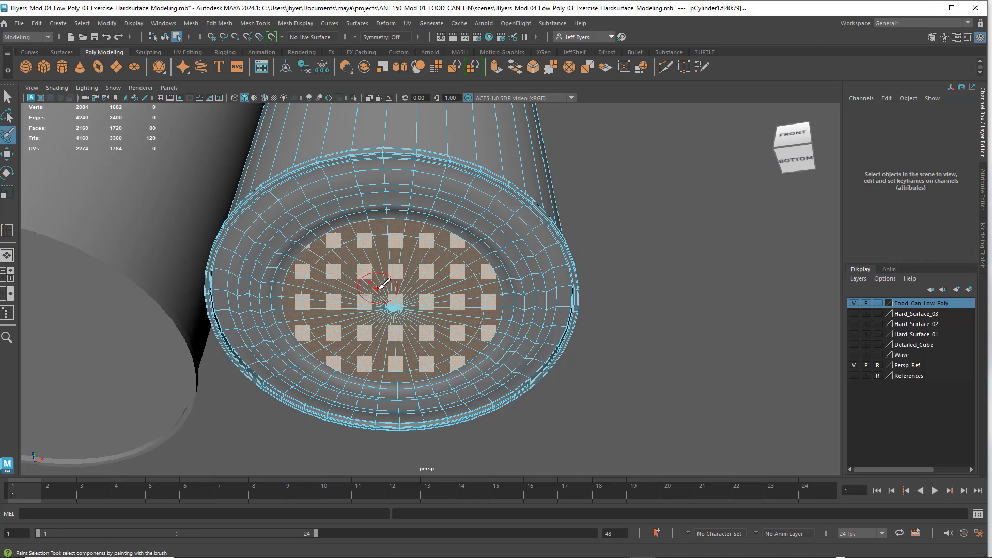
Move the bottom cap's selected central faces slightly down along Y to about 0.094 and deselect them
{"action": "key", "text": "w"}
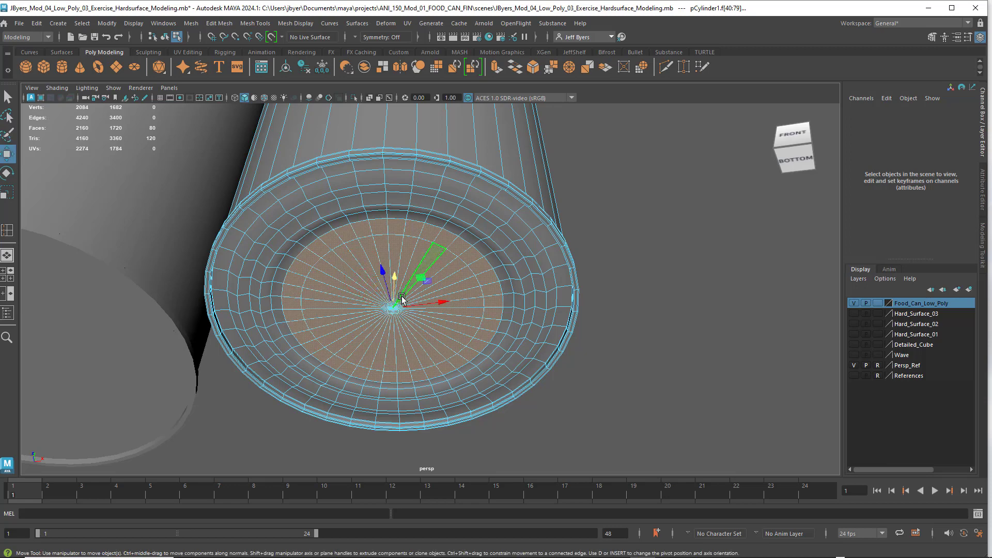
{"action": "key", "text": "q"}
{"action": "key", "text": "w"}
{"action": "left_click_drag", "start_coordinate": [509, 296], "coordinate": [444, 263], "text": "alt"}
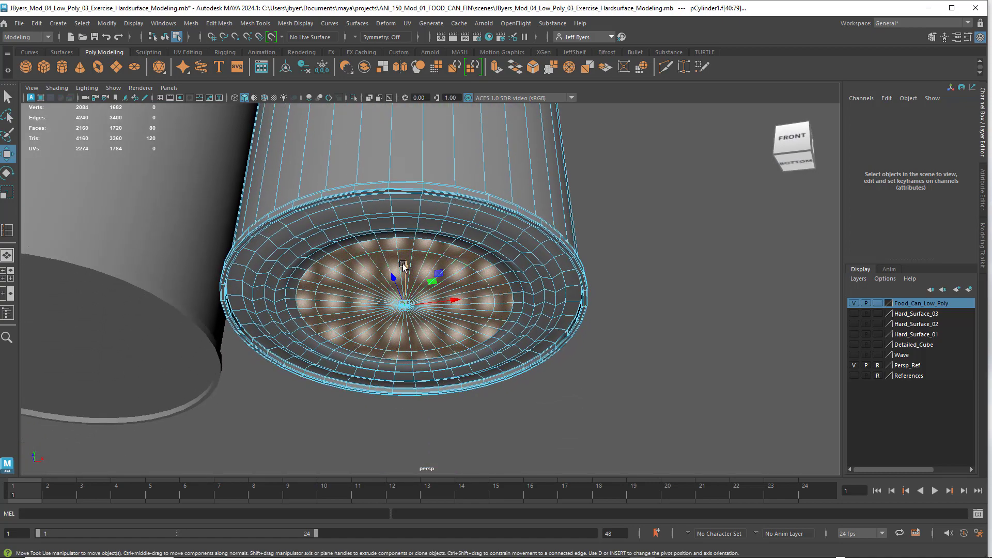
{"action": "left_click_drag", "start_coordinate": [406, 265], "coordinate": [405, 268]}
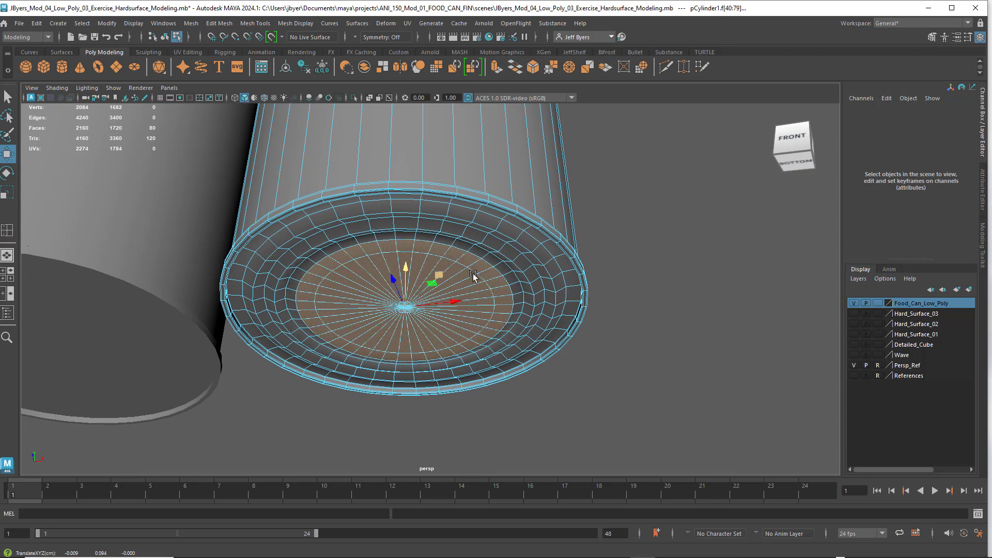
{"action": "left_click", "coordinate": [572, 294]}
Return the can to whole-object selection and insert an edge loop on the top cap right beside the inner rim wall
{"action": "left_click_drag", "start_coordinate": [529, 299], "coordinate": [497, 277], "text": "alt"}
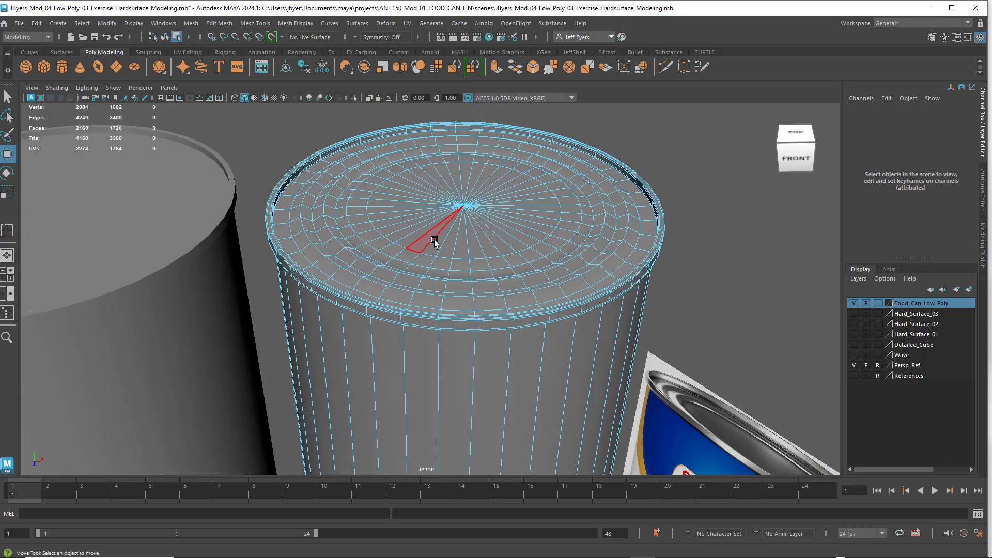
{"action": "right_click_drag", "start_coordinate": [613, 195], "coordinate": [592, 259]}
{"action": "scroll", "coordinate": [624, 236], "scroll_direction": "up", "scroll_amount": 2}
{"action": "left_click_drag", "start_coordinate": [619, 236], "coordinate": [524, 216], "text": "alt"}
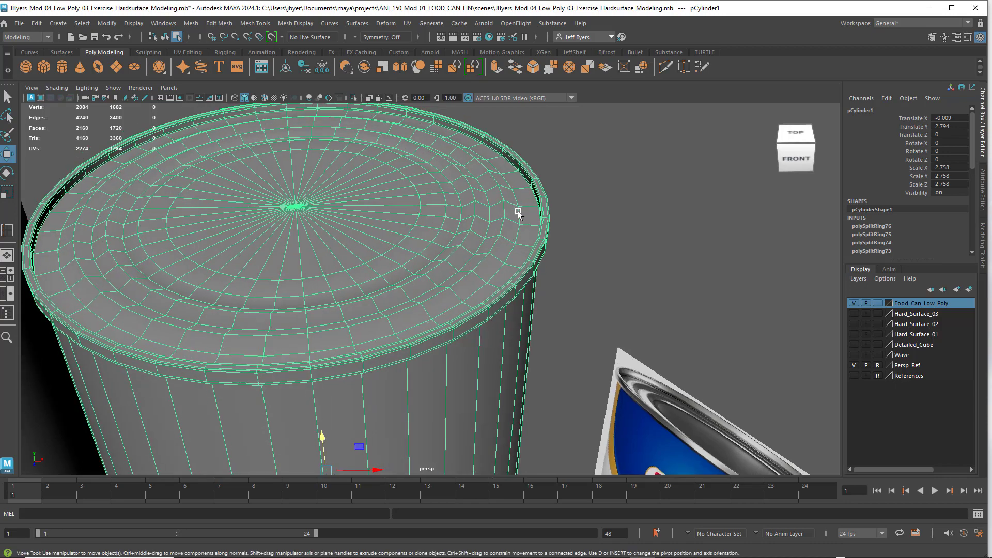
{"action": "scroll", "coordinate": [522, 212], "scroll_direction": "up", "scroll_amount": 2}
{"action": "middle_click_drag", "start_coordinate": [532, 213], "coordinate": [512, 237], "text": "alt"}
{"action": "left_click_drag", "start_coordinate": [512, 238], "coordinate": [533, 235], "text": "alt"}
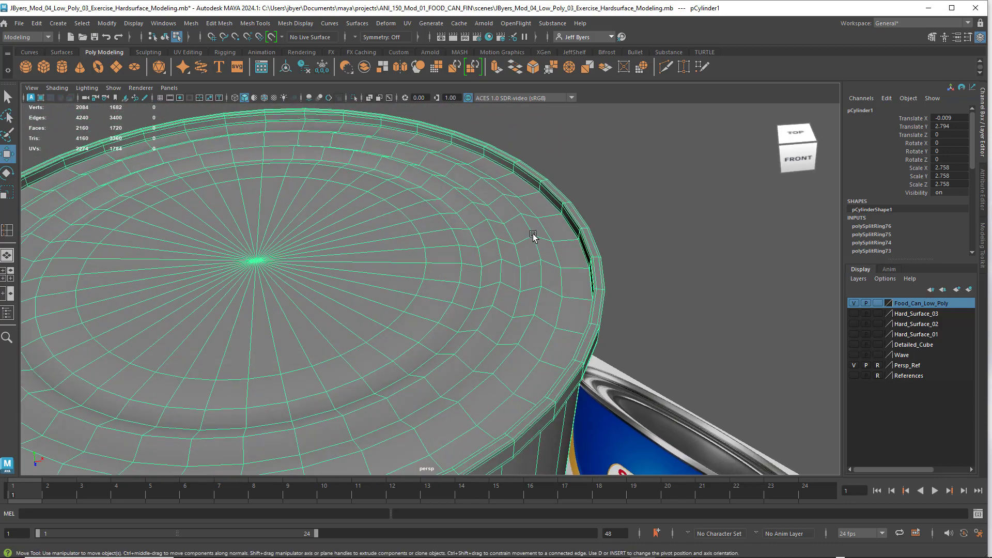
{"action": "scroll", "coordinate": [542, 228], "scroll_direction": "up", "scroll_amount": 2}
{"action": "middle_click_drag", "start_coordinate": [553, 220], "coordinate": [466, 250], "text": "alt"}
{"action": "left_click_drag", "start_coordinate": [398, 260], "coordinate": [543, 269], "text": "alt"}
{"action": "right_click_drag", "start_coordinate": [581, 254], "coordinate": [605, 247], "text": "alt"}
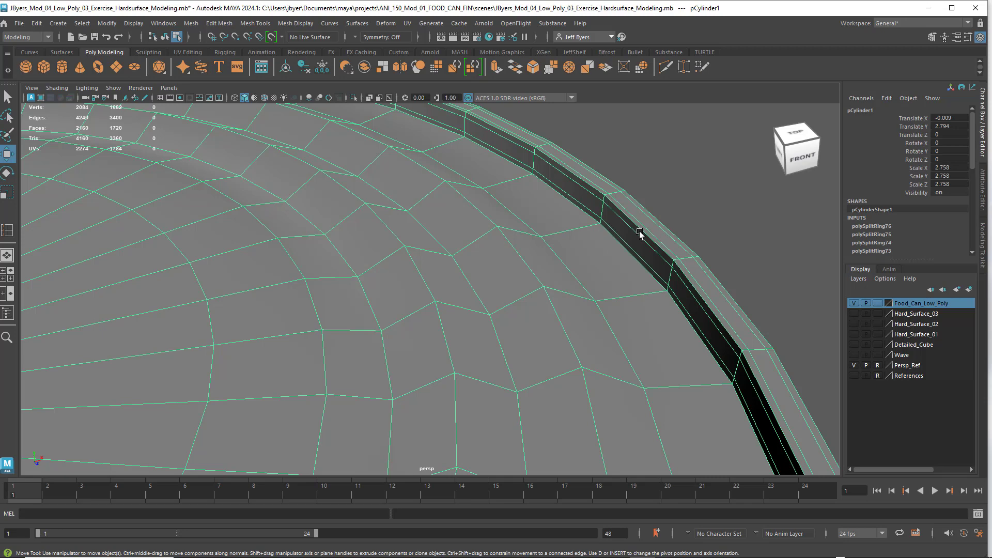
{"action": "key", "text": "q"}
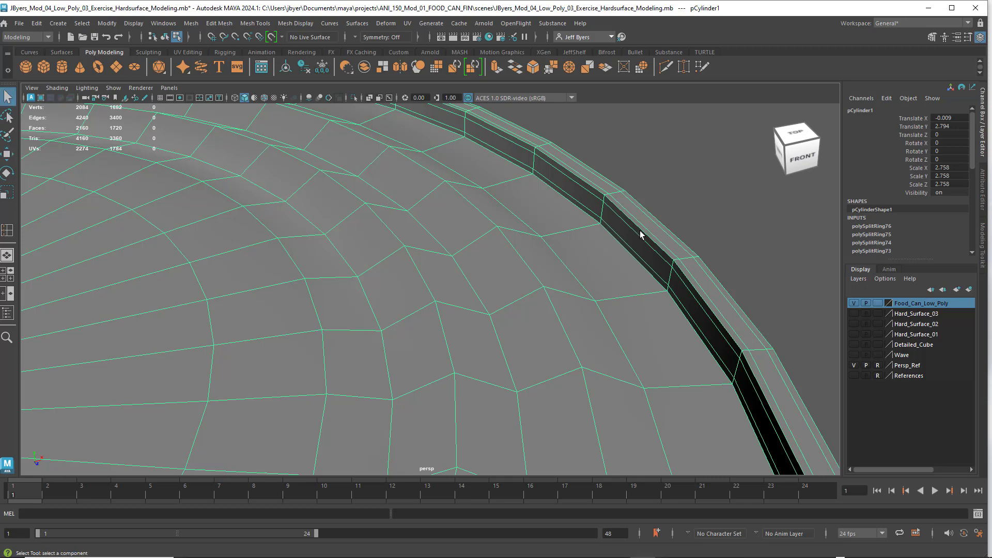
{"action": "right_click_drag", "start_coordinate": [640, 231], "coordinate": [581, 249], "text": "shift"}
{"action": "left_click", "coordinate": [606, 240]}
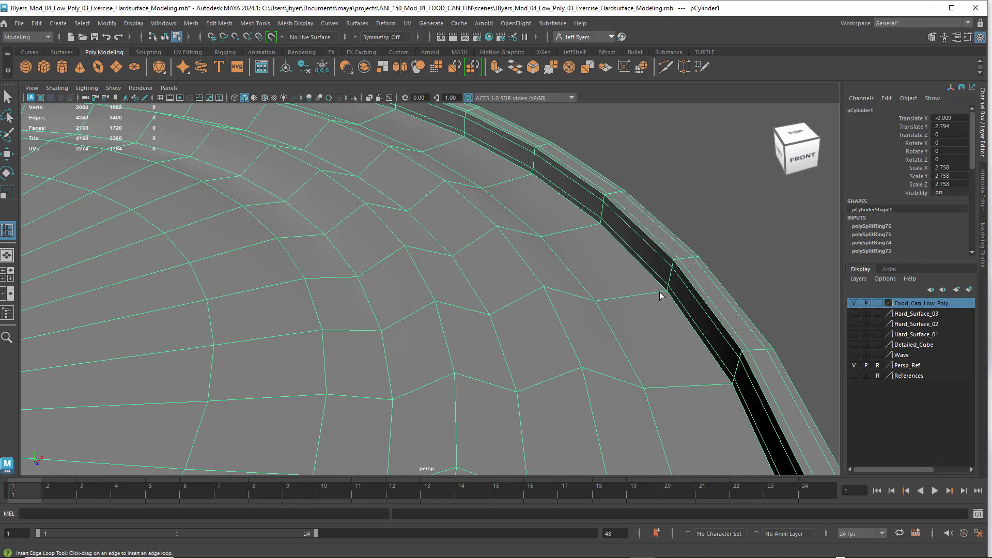
{"action": "left_click_drag", "start_coordinate": [662, 291], "coordinate": [662, 291]}
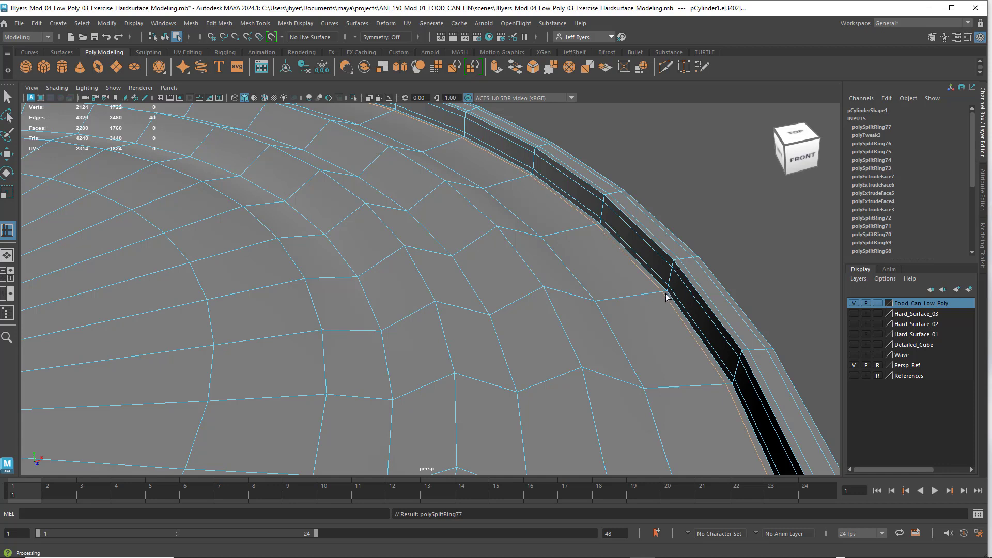
Insert tight supporting edge loops on both sides of the top cap's three groove ring edges, plus one just inside the next inner ring
{"action": "left_click_drag", "start_coordinate": [603, 302], "coordinate": [578, 312]}
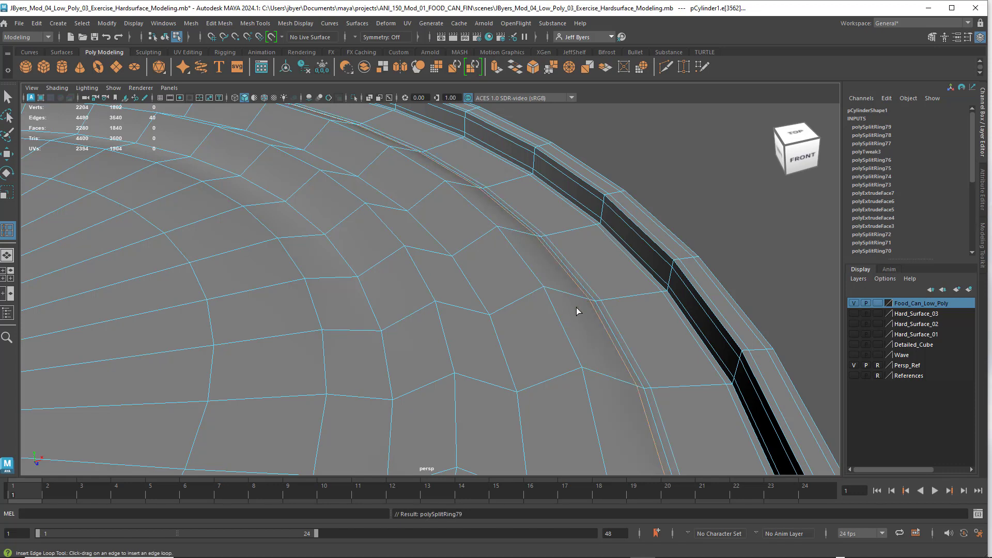
{"action": "left_click_drag", "start_coordinate": [497, 314], "coordinate": [488, 323]}
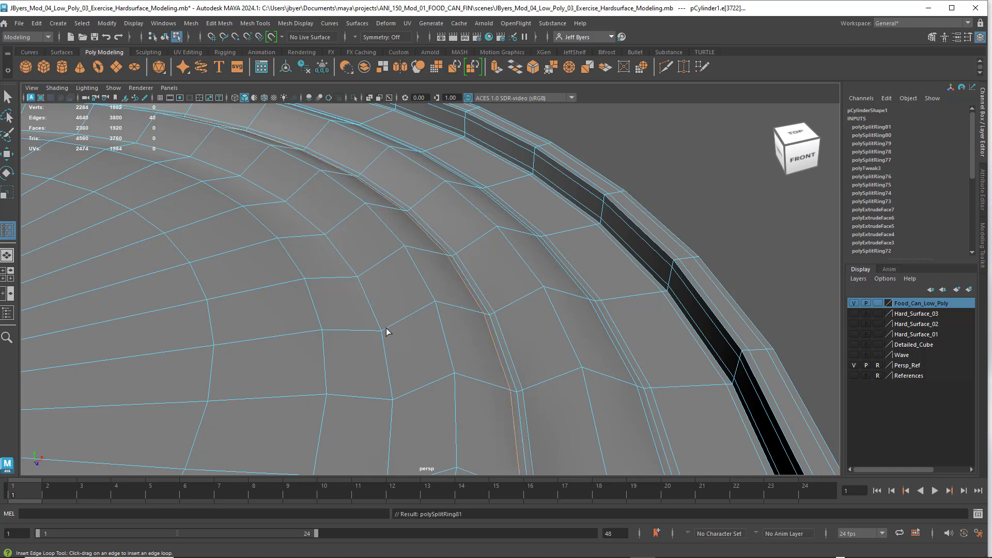
{"action": "left_click_drag", "start_coordinate": [388, 333], "coordinate": [377, 334]}
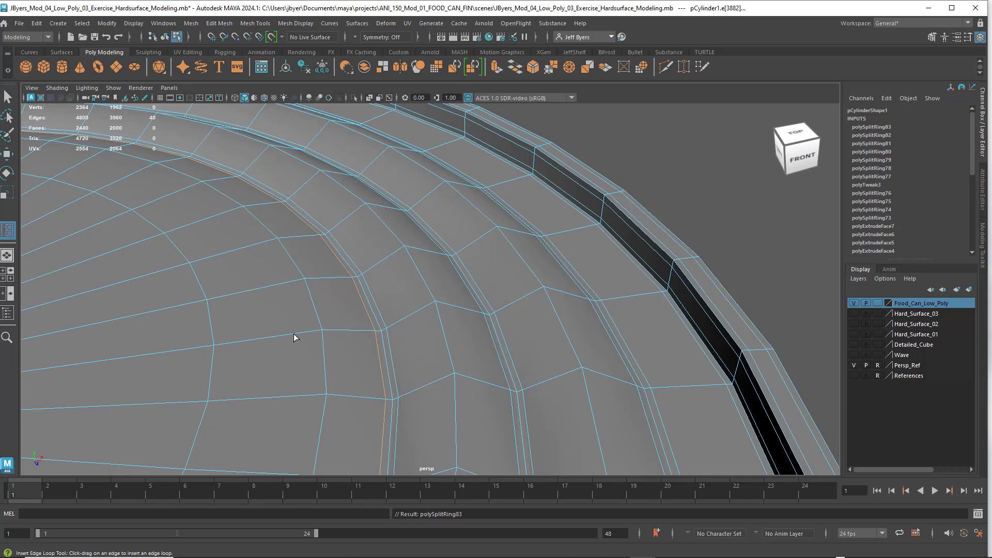
{"action": "left_click_drag", "start_coordinate": [295, 337], "coordinate": [294, 337]}
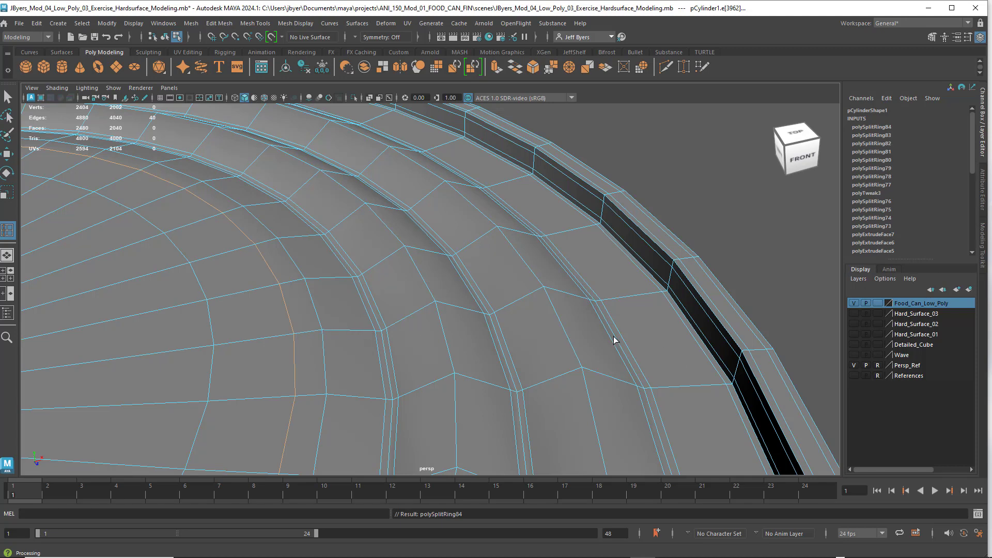
Leave the Insert Edge Loop tool, select the can as an object, turn on smooth preview, and deselect it
{"action": "scroll", "coordinate": [478, 327], "scroll_direction": "down", "scroll_amount": 6}
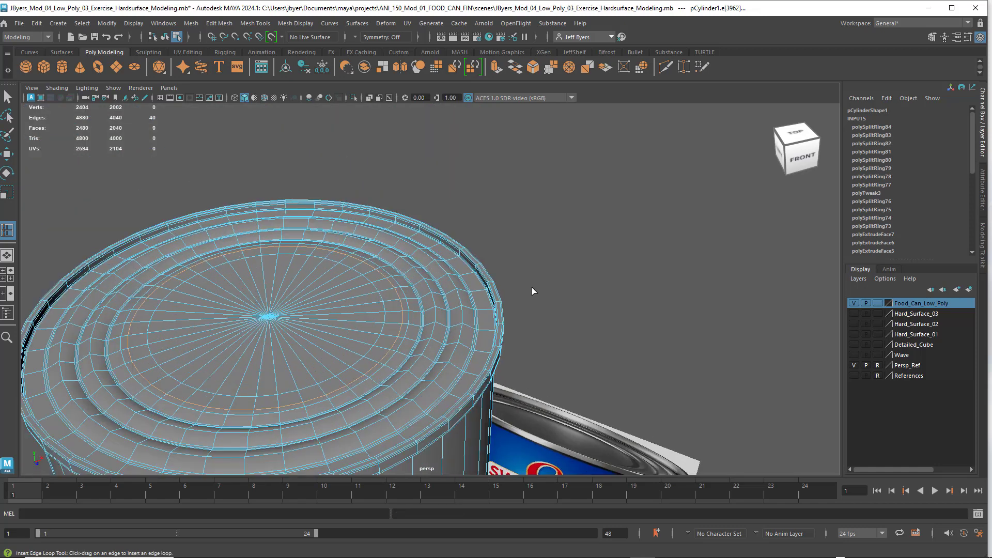
{"action": "key", "text": "q"}
{"action": "left_click", "coordinate": [533, 286]}
{"action": "right_click_drag", "start_coordinate": [477, 263], "coordinate": [462, 326]}
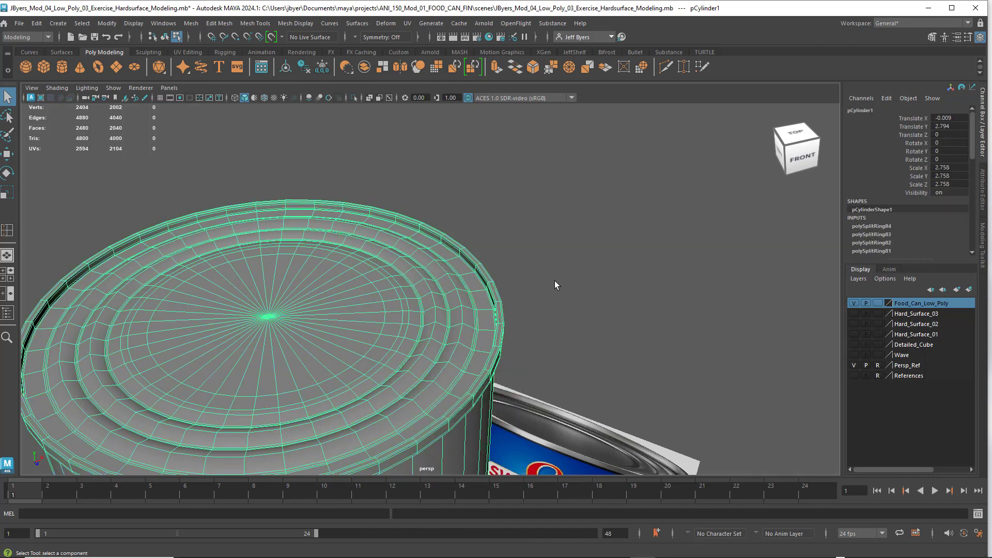
{"action": "key", "text": "3"}
{"action": "left_click", "coordinate": [569, 268]}
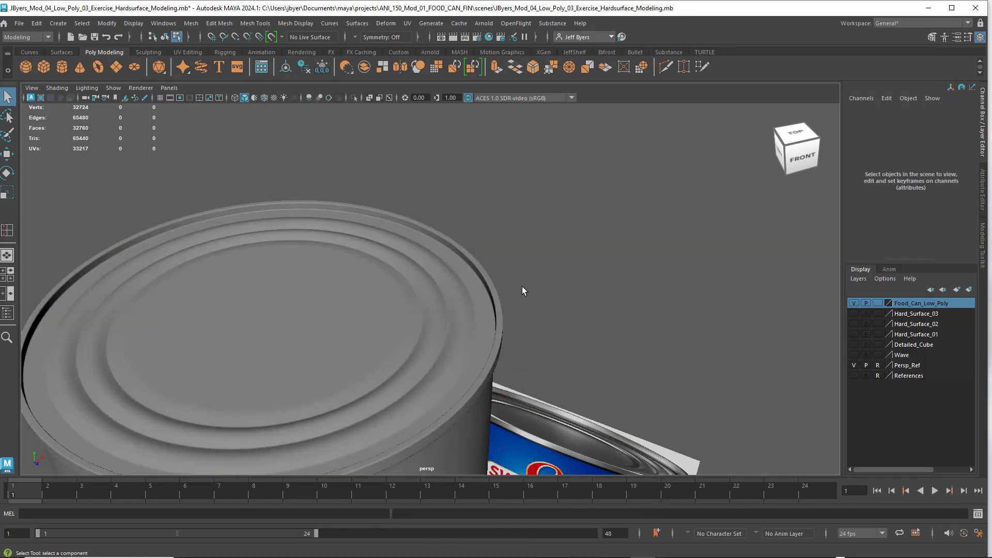
Examine the smoothed top cap's rings and raised centre from several angles and compare them with the soup can lid reference
{"action": "left_click_drag", "start_coordinate": [482, 299], "coordinate": [437, 269], "text": "alt"}
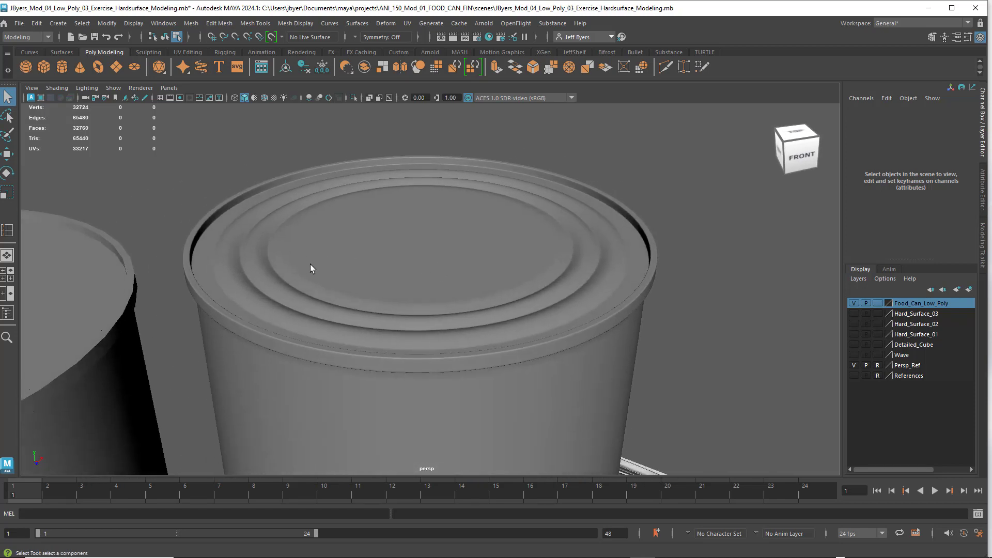
{"action": "scroll", "coordinate": [725, 339], "scroll_direction": "down", "scroll_amount": 5}
{"action": "left_click_drag", "start_coordinate": [729, 325], "coordinate": [604, 357], "text": "alt"}
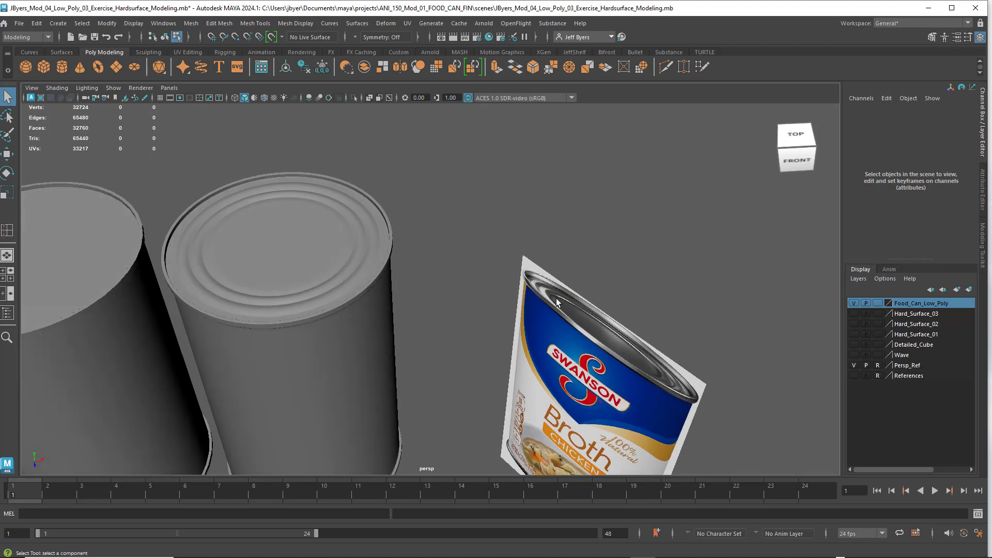
{"action": "left_click_drag", "start_coordinate": [487, 283], "coordinate": [354, 218], "text": "alt"}
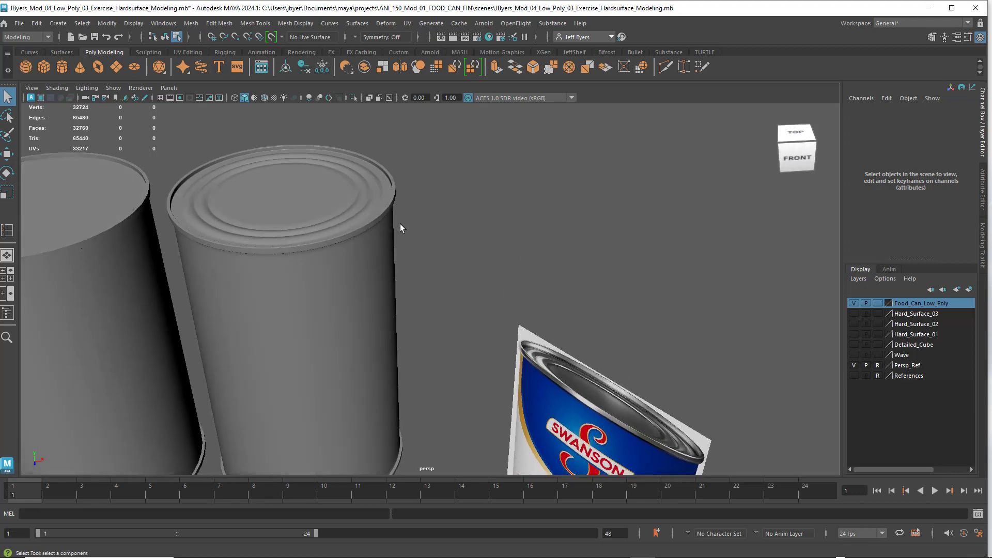
{"action": "middle_click_drag", "start_coordinate": [395, 235], "coordinate": [432, 286], "text": "alt"}
{"action": "left_click_drag", "start_coordinate": [380, 280], "coordinate": [392, 289], "text": "alt"}
{"action": "scroll", "coordinate": [395, 291], "scroll_direction": "up", "scroll_amount": 5}
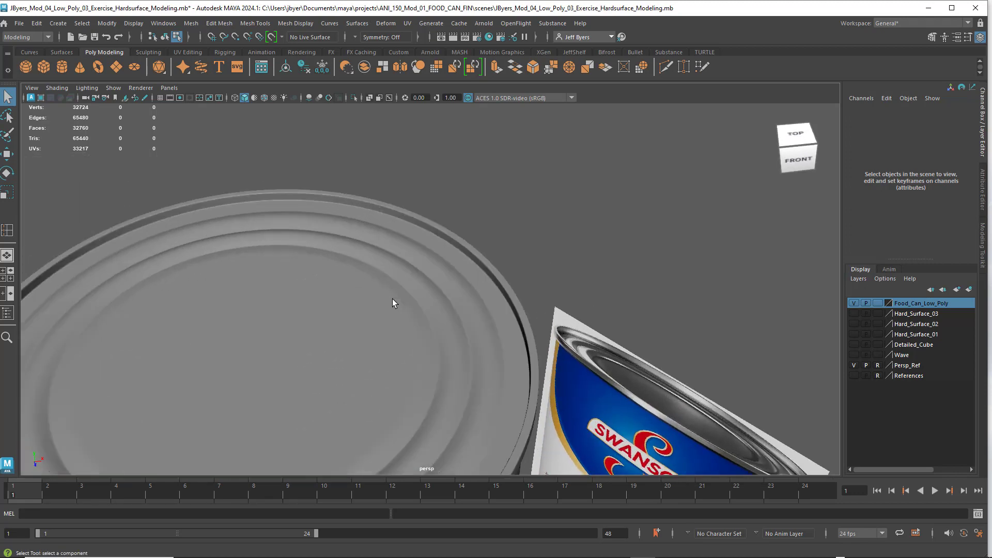
{"action": "middle_click_drag", "start_coordinate": [392, 299], "coordinate": [464, 275], "text": "alt"}
Select the can as a whole object and turn off its smooth preview
{"action": "left_click", "coordinate": [512, 291]}
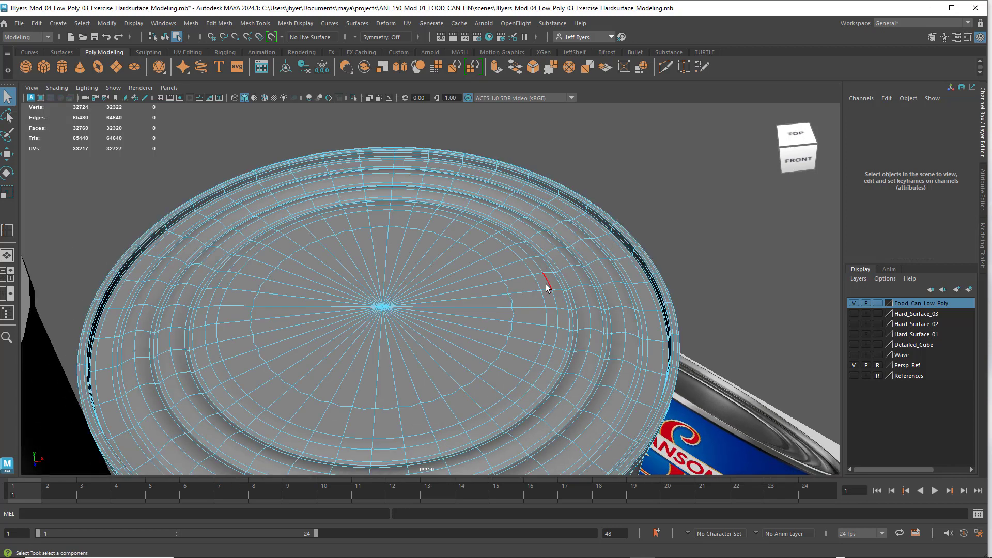
{"action": "right_click", "coordinate": [548, 284]}
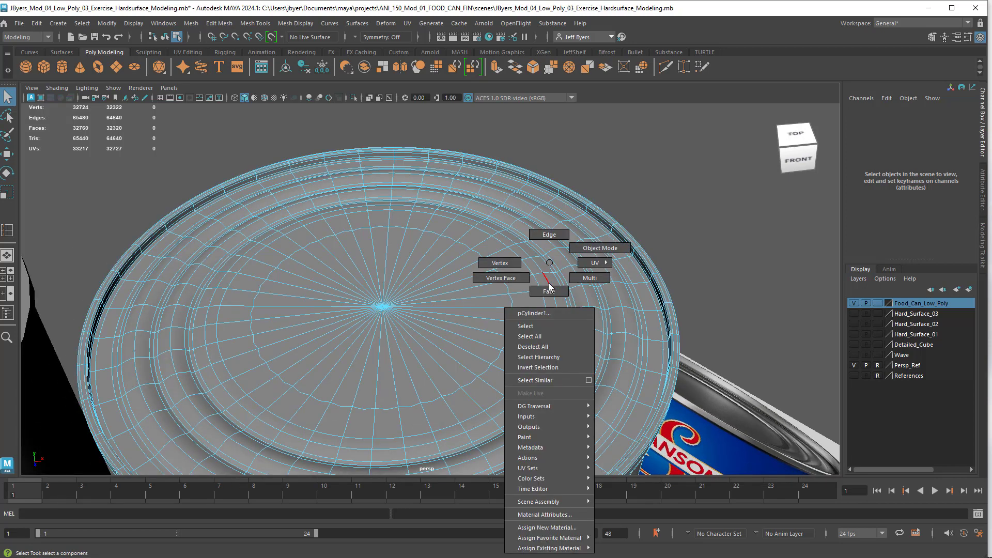
{"action": "left_click", "coordinate": [528, 327]}
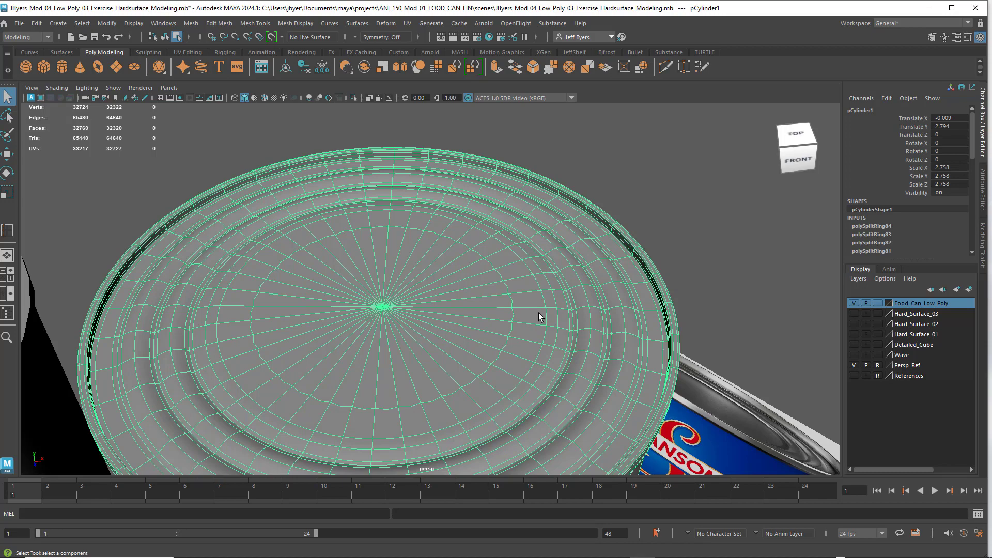
{"action": "key", "text": "1"}
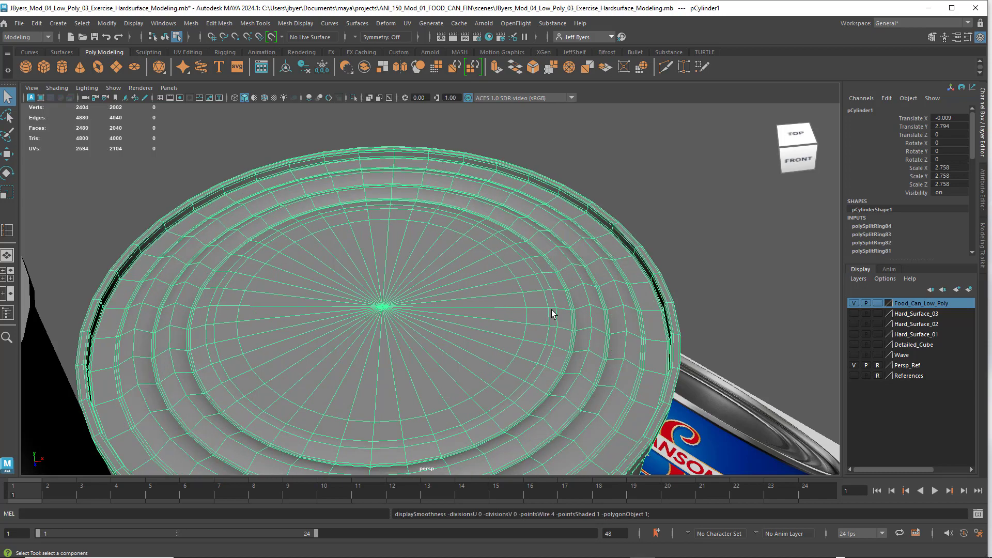
Insert a supporting edge loop just outside the ring bordering the top cap's flat centre, using the Insert Edge Loop Tool
{"action": "scroll", "coordinate": [551, 309], "scroll_direction": "up", "scroll_amount": 5}
{"action": "left_click_drag", "start_coordinate": [604, 315], "coordinate": [500, 301], "text": "alt"}
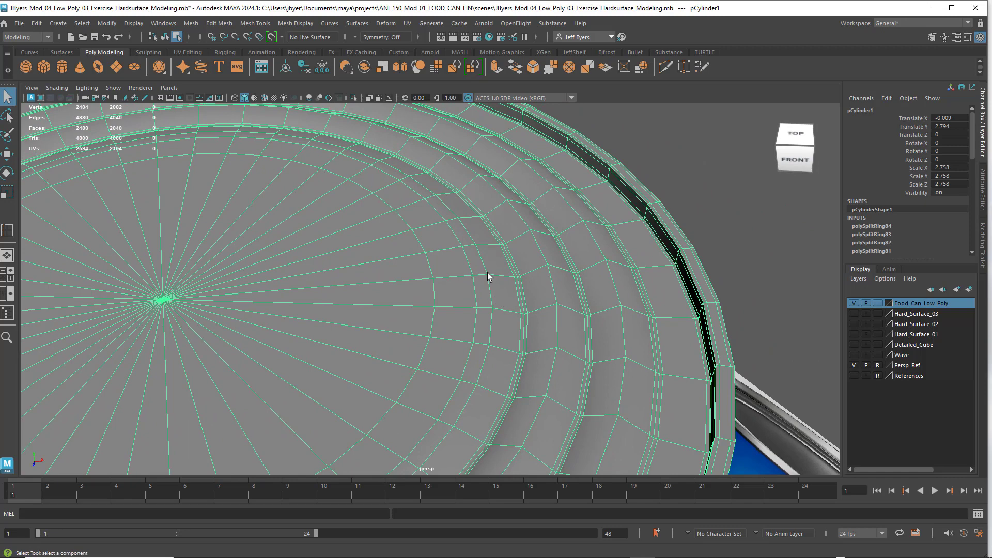
{"action": "scroll", "coordinate": [503, 283], "scroll_direction": "up", "scroll_amount": 5}
{"action": "scroll", "coordinate": [503, 283], "scroll_direction": "down", "scroll_amount": 3}
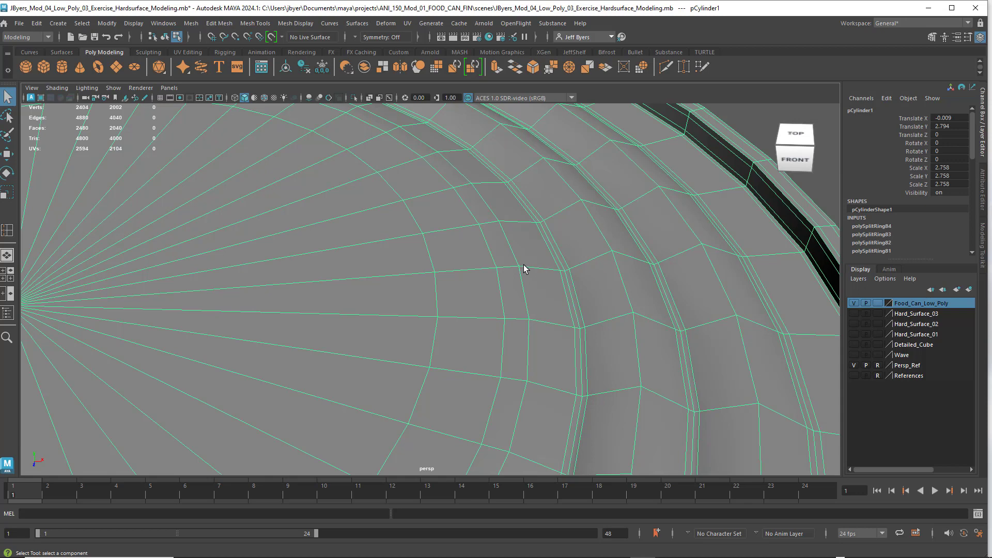
{"action": "right_click", "coordinate": [533, 264], "text": "shift"}
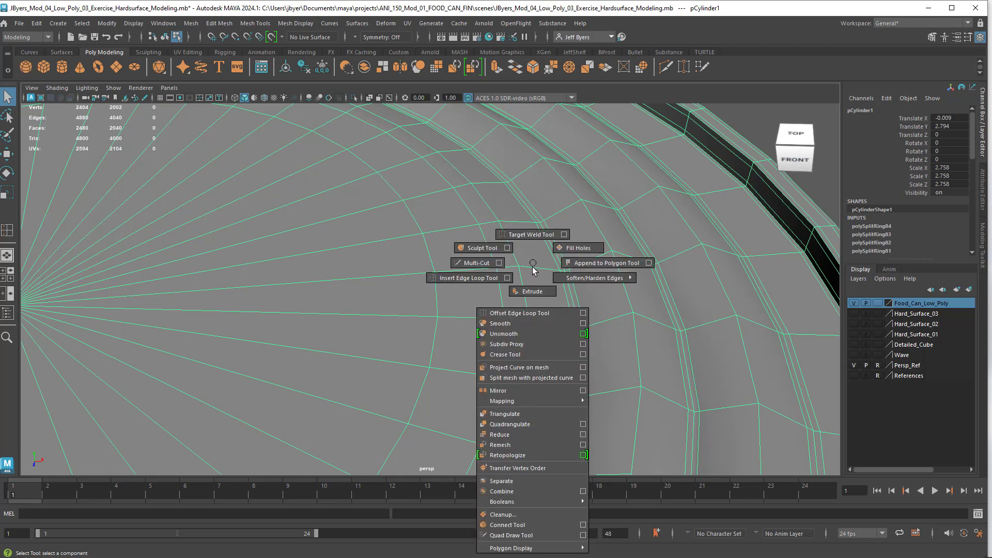
{"action": "left_click", "coordinate": [488, 279]}
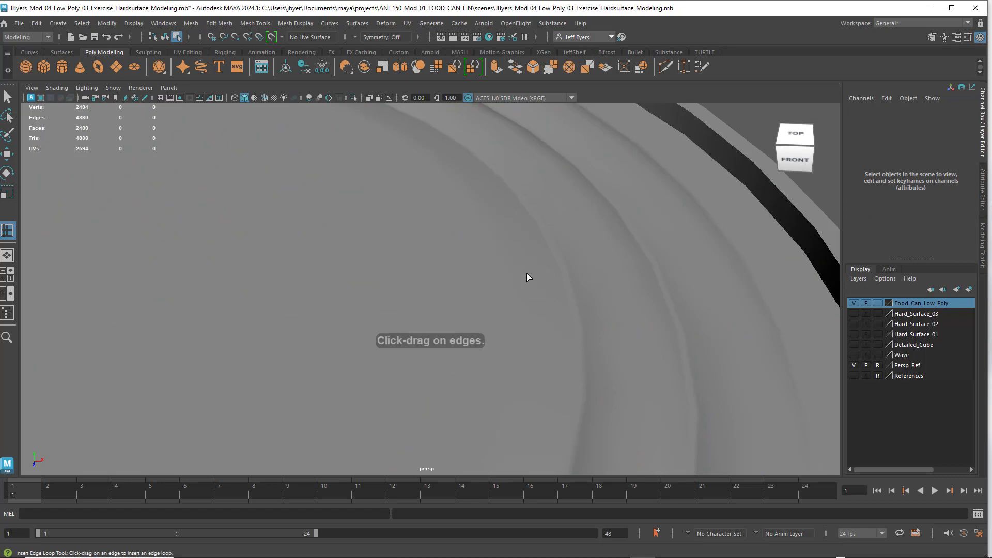
{"action": "left_click", "coordinate": [536, 306]}
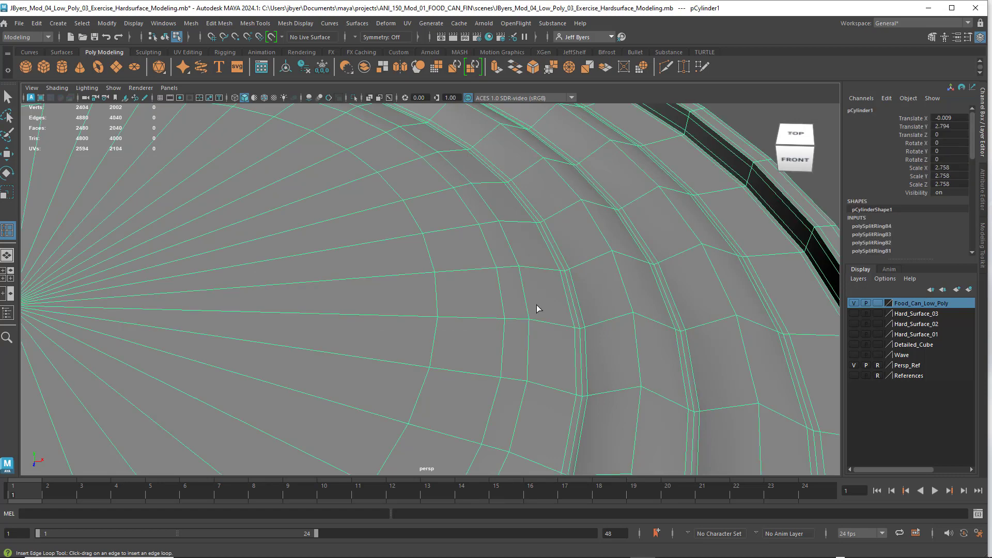
{"action": "left_click", "coordinate": [522, 269]}
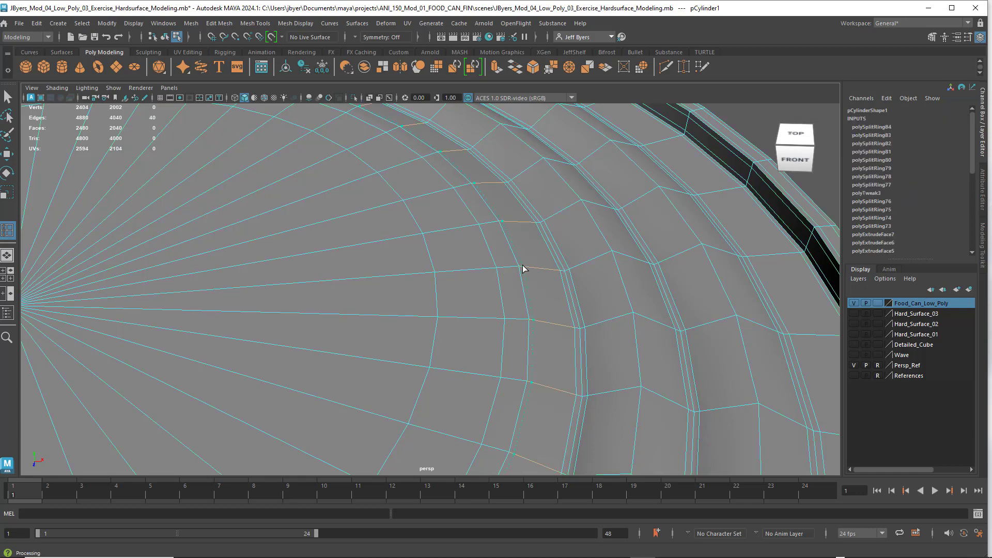
{"action": "left_click", "coordinate": [523, 269]}
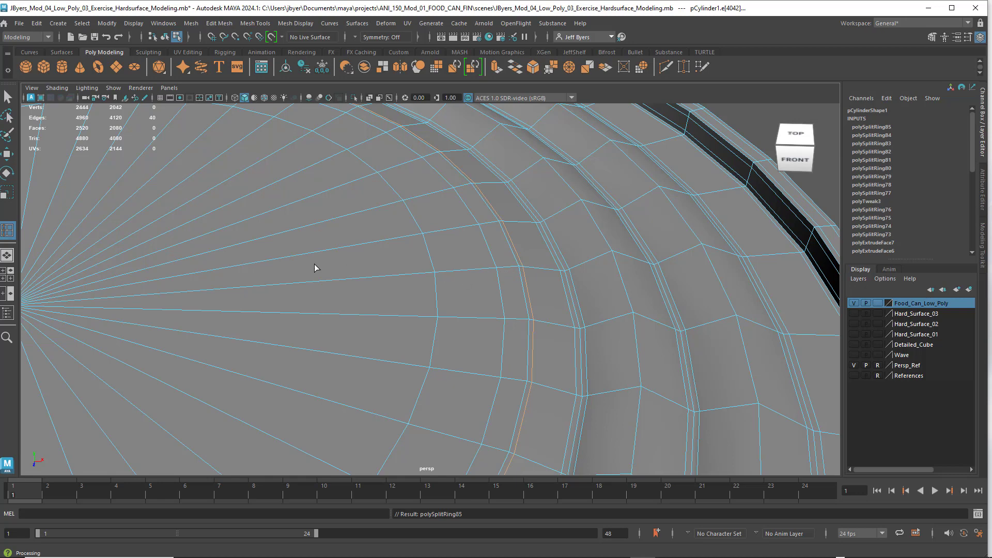
Return the can to whole-object selection, display it smoothed and deselected, and inspect the sharpened ring around the cap's centre
{"action": "right_click_drag", "start_coordinate": [382, 263], "coordinate": [366, 326]}
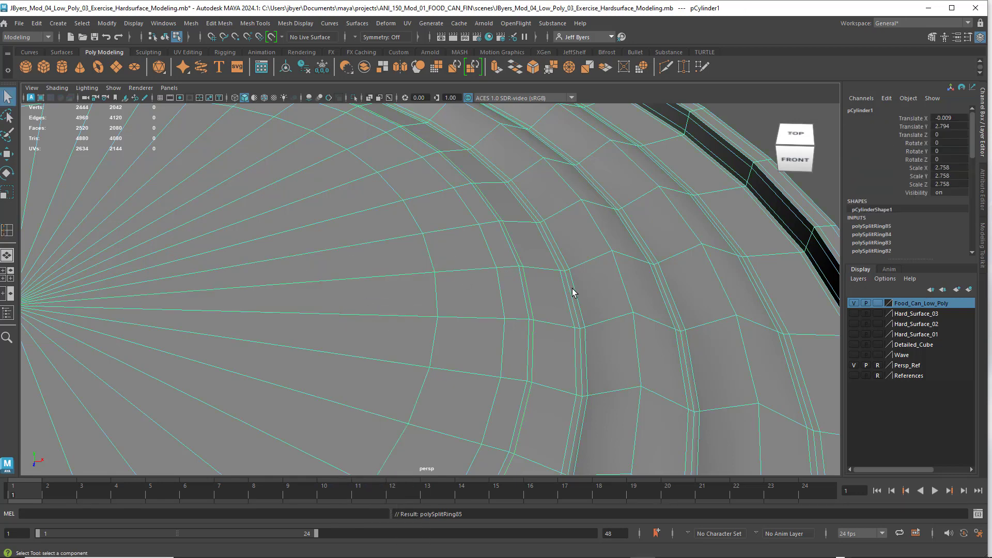
{"action": "scroll", "coordinate": [679, 271], "scroll_direction": "down", "scroll_amount": 3}
{"action": "left_click", "coordinate": [809, 183]}
{"action": "scroll", "coordinate": [691, 268], "scroll_direction": "down", "scroll_amount": 5}
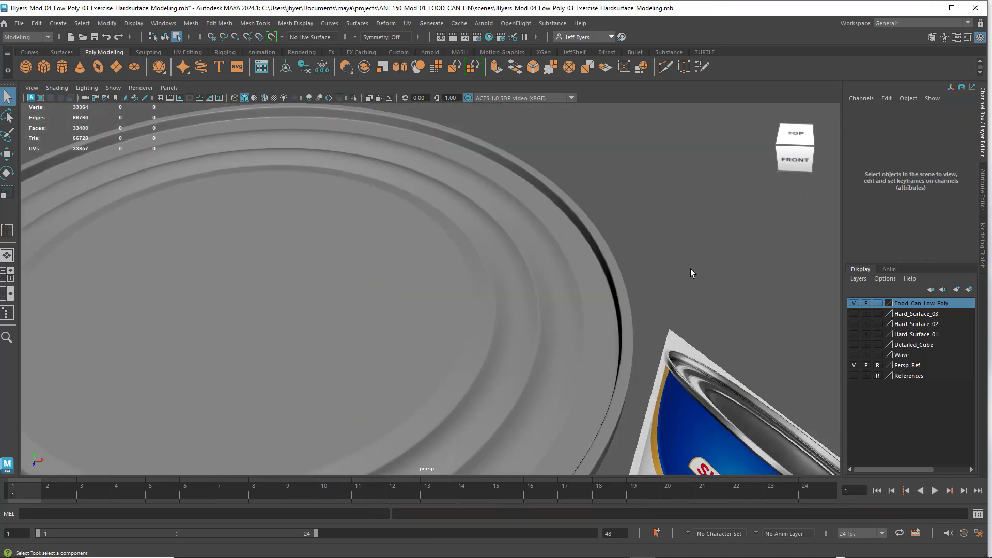
{"action": "left_click_drag", "start_coordinate": [544, 288], "coordinate": [538, 279], "text": "alt"}
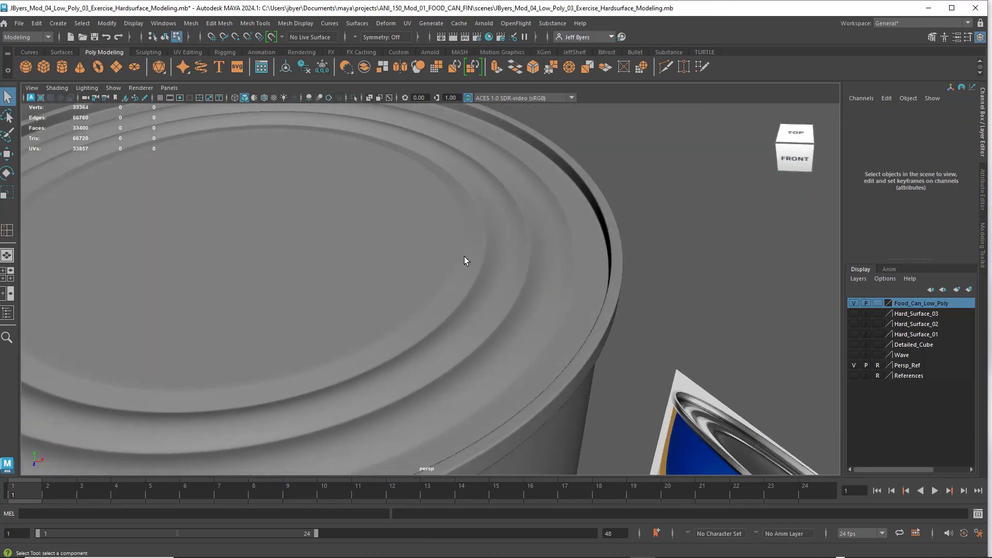
Reselect the can as an object and switch it back to its unsmoothed display
{"action": "left_click", "coordinate": [461, 248]}
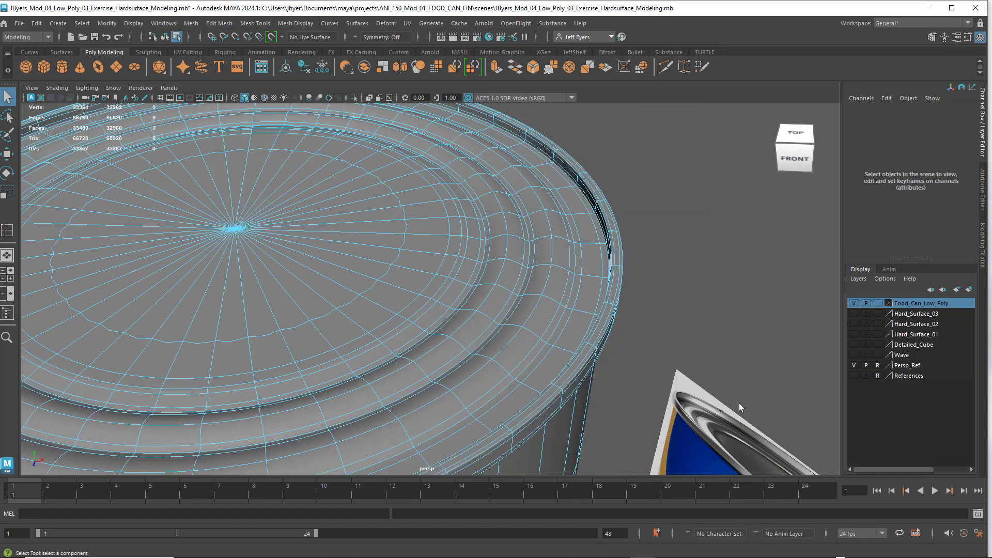
{"action": "scroll", "coordinate": [469, 287], "scroll_direction": "down", "scroll_amount": 2}
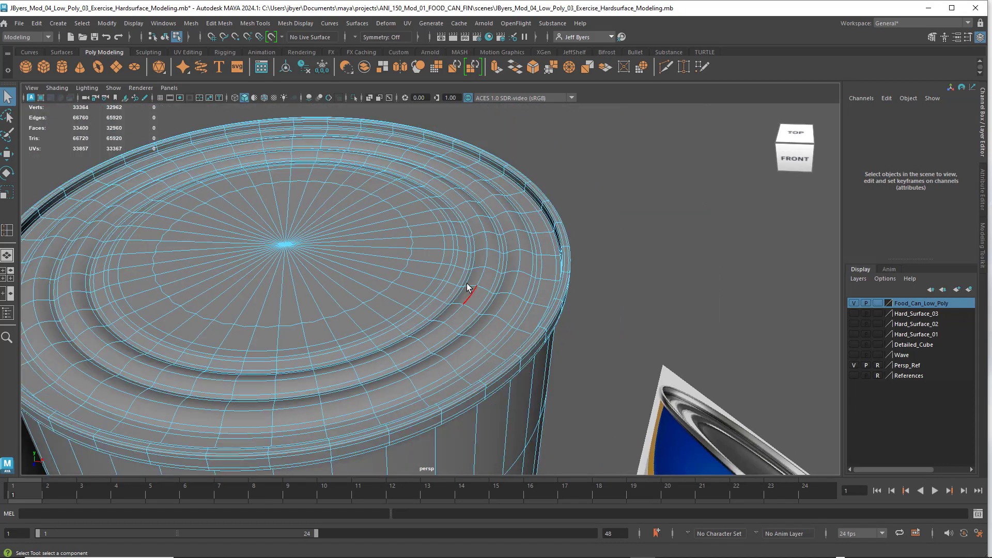
{"action": "scroll", "coordinate": [466, 276], "scroll_direction": "up", "scroll_amount": 2}
{"action": "right_click_drag", "start_coordinate": [463, 251], "coordinate": [453, 311]}
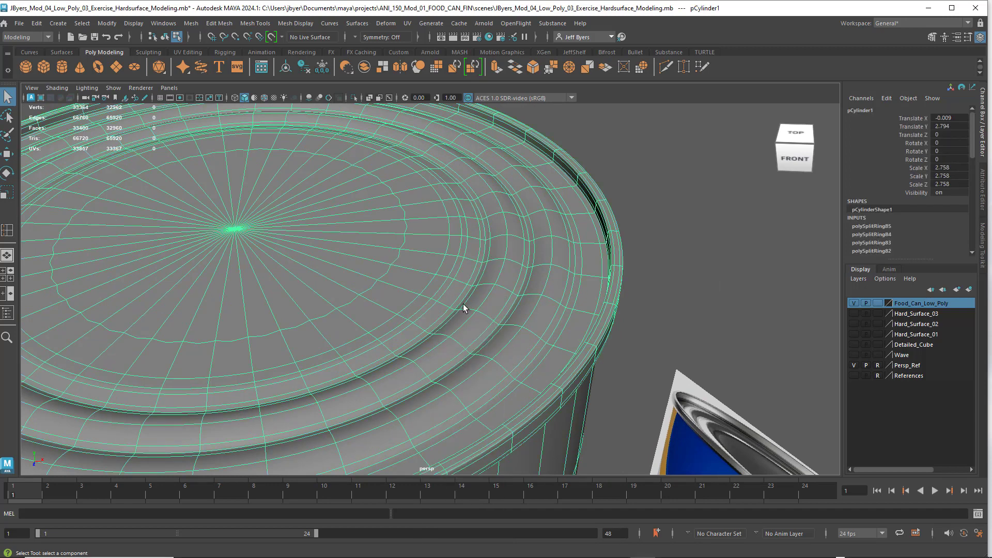
{"action": "key", "text": "1"}
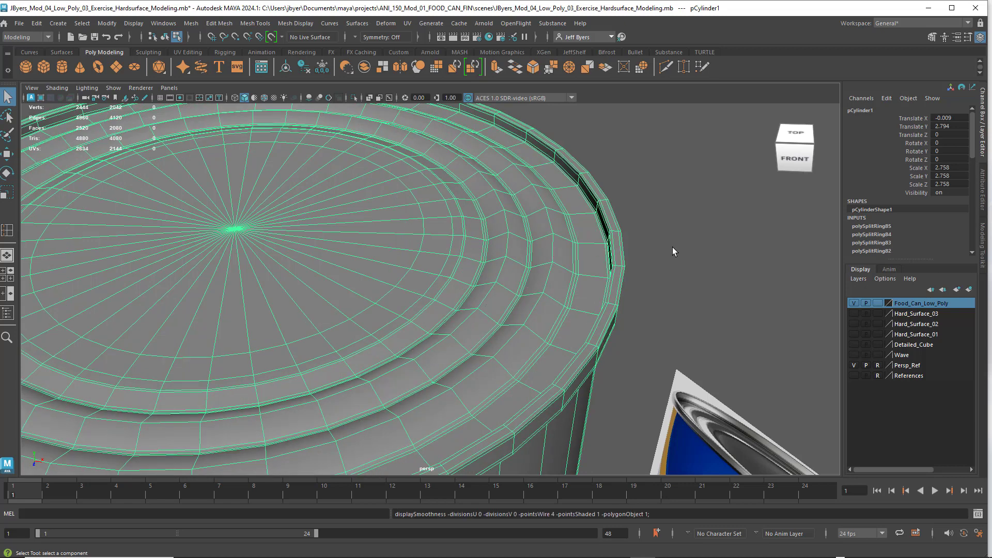
Select the outer supporting edge loop around the top cap's flat centre and slide it slightly inward with the Slide Edge Tool
{"action": "scroll", "coordinate": [521, 271], "scroll_direction": "up", "scroll_amount": 4}
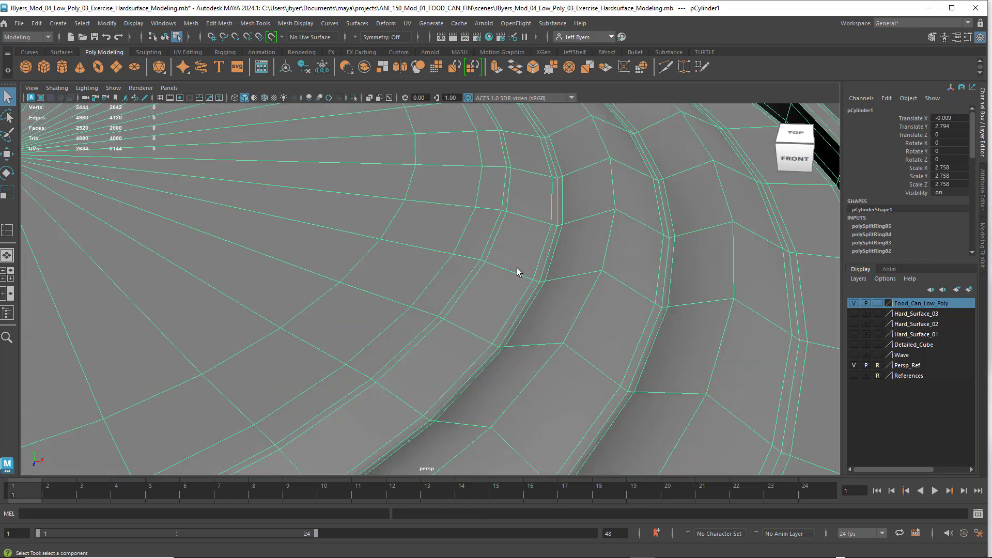
{"action": "left_click_drag", "start_coordinate": [510, 270], "coordinate": [512, 273], "text": "alt"}
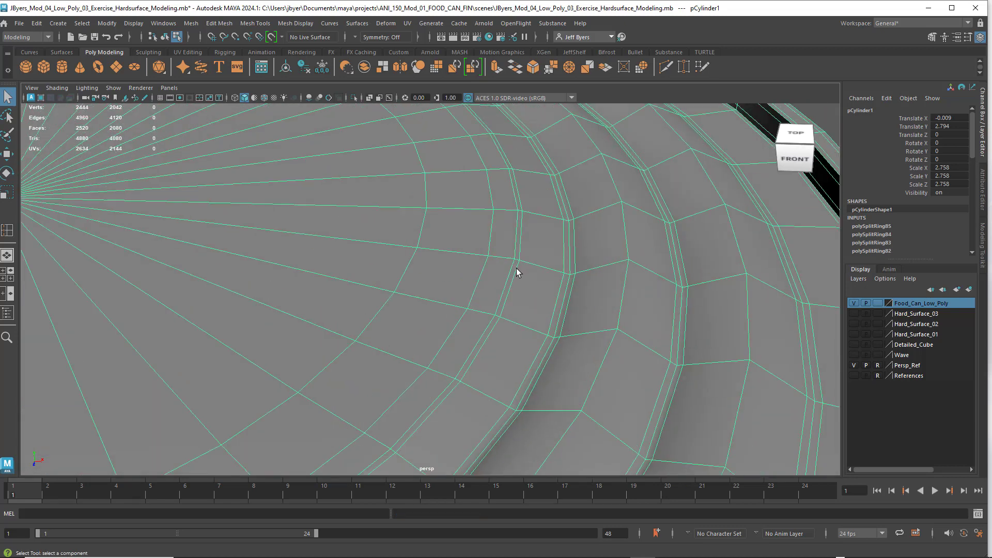
{"action": "right_click_drag", "start_coordinate": [517, 272], "coordinate": [515, 237]}
{"action": "left_click", "coordinate": [513, 279]}
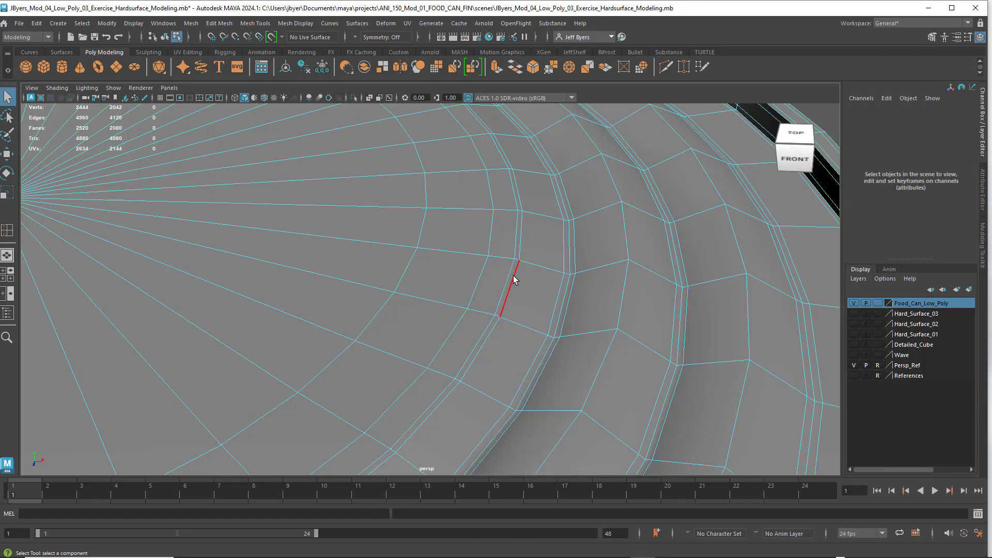
{"action": "double_click", "coordinate": [514, 280]}
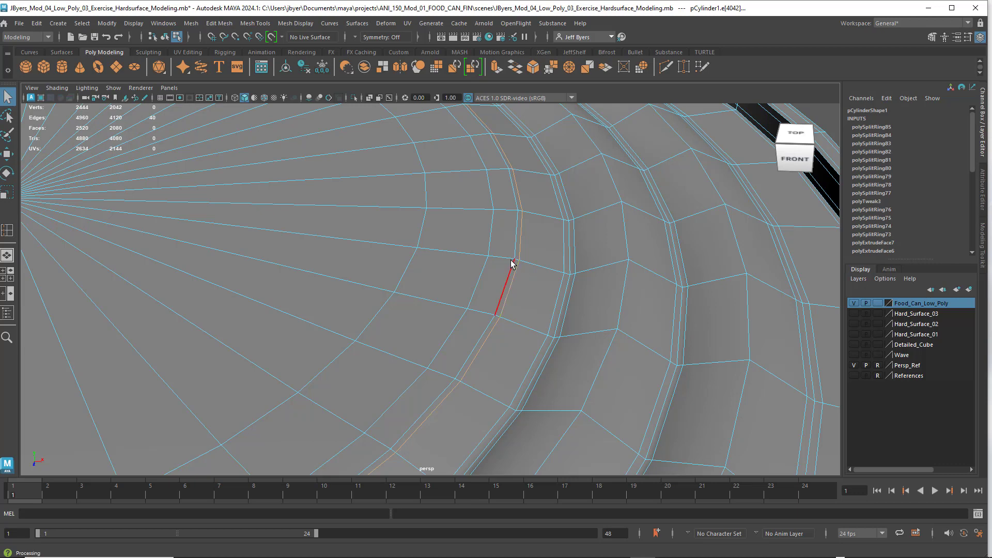
{"action": "right_click", "coordinate": [491, 258], "text": "shift"}
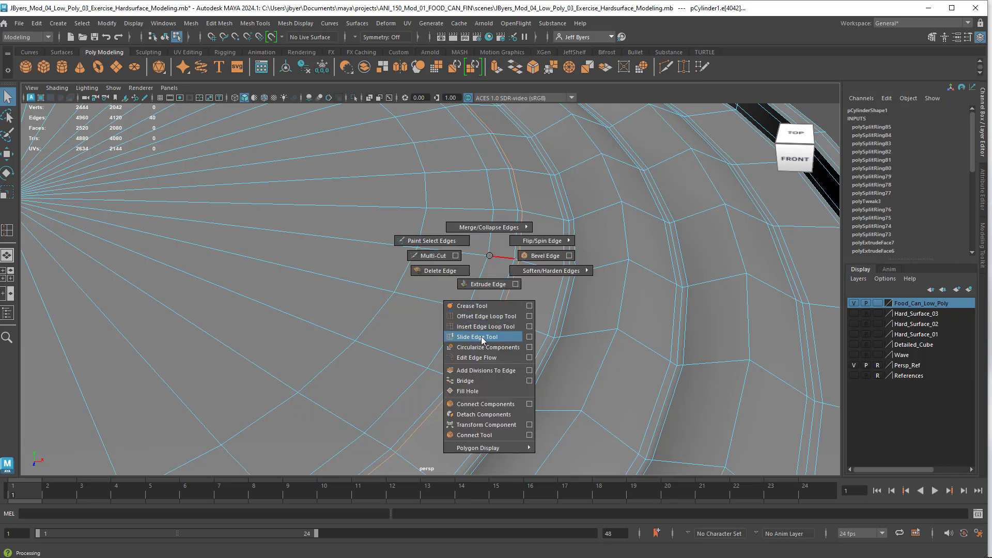
{"action": "right_click_drag", "start_coordinate": [484, 339], "coordinate": [484, 338], "text": "shift"}
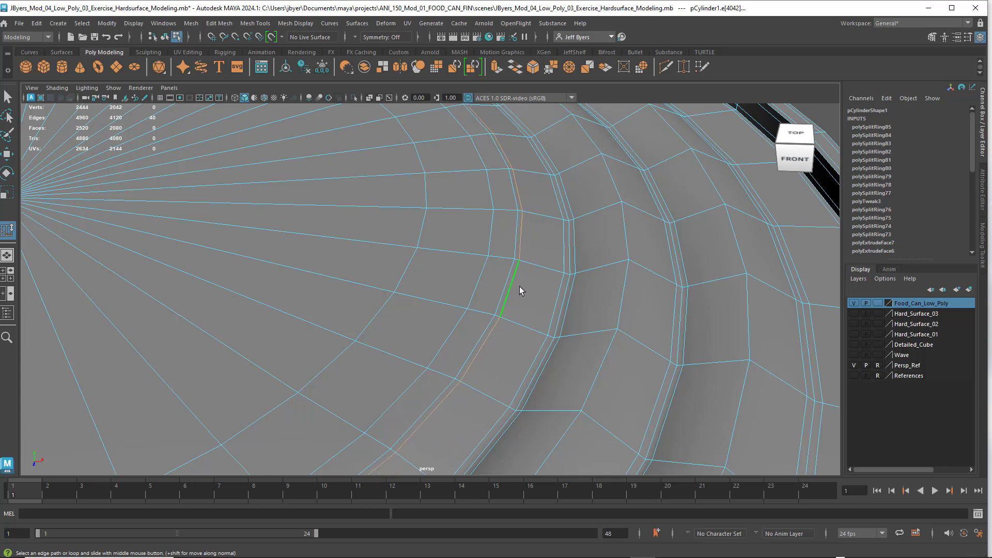
{"action": "middle_click_drag", "start_coordinate": [513, 284], "coordinate": [494, 280]}
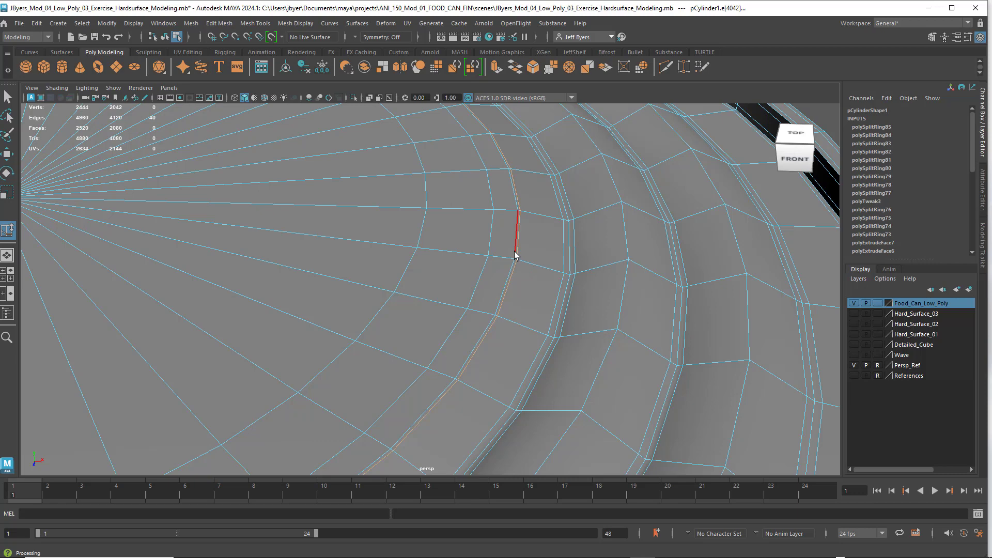
Return to whole-object selection, turn on the can's smooth preview, deselect it, and check the top cap against the lid reference
{"action": "right_click", "coordinate": [514, 254]}
{"action": "right_click_drag", "start_coordinate": [515, 253], "coordinate": [497, 302]}
{"action": "scroll", "coordinate": [503, 314], "scroll_direction": "down", "scroll_amount": 5}
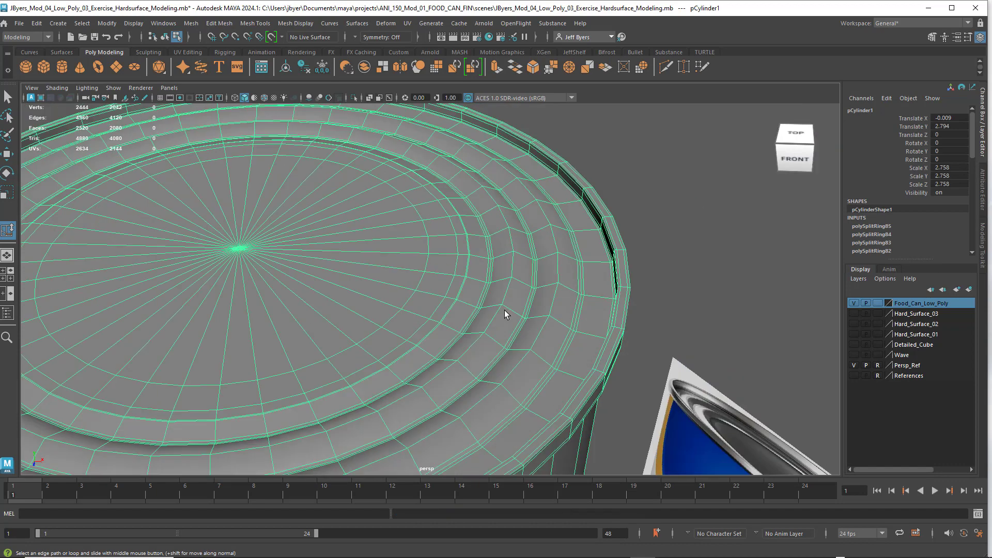
{"action": "key", "text": "3"}
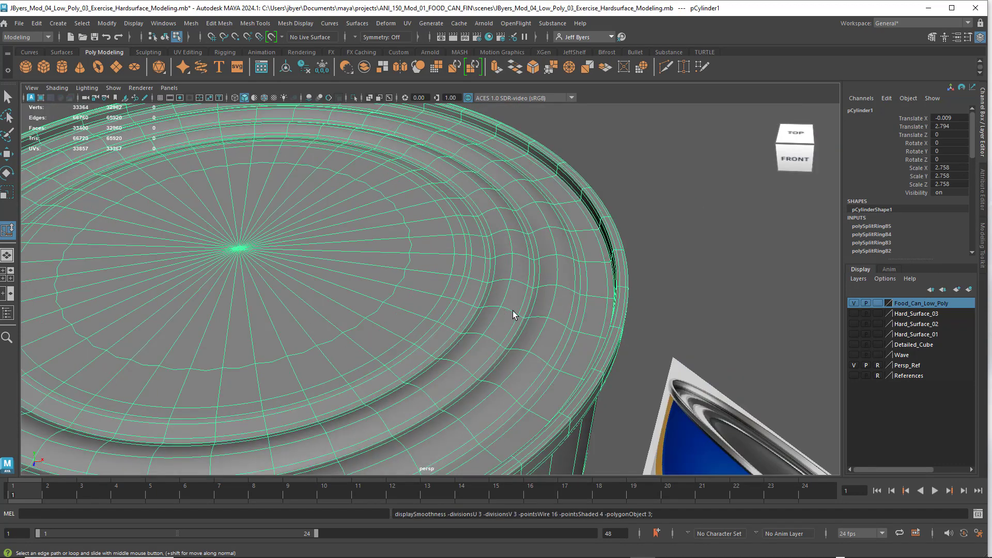
{"action": "left_click", "coordinate": [702, 250]}
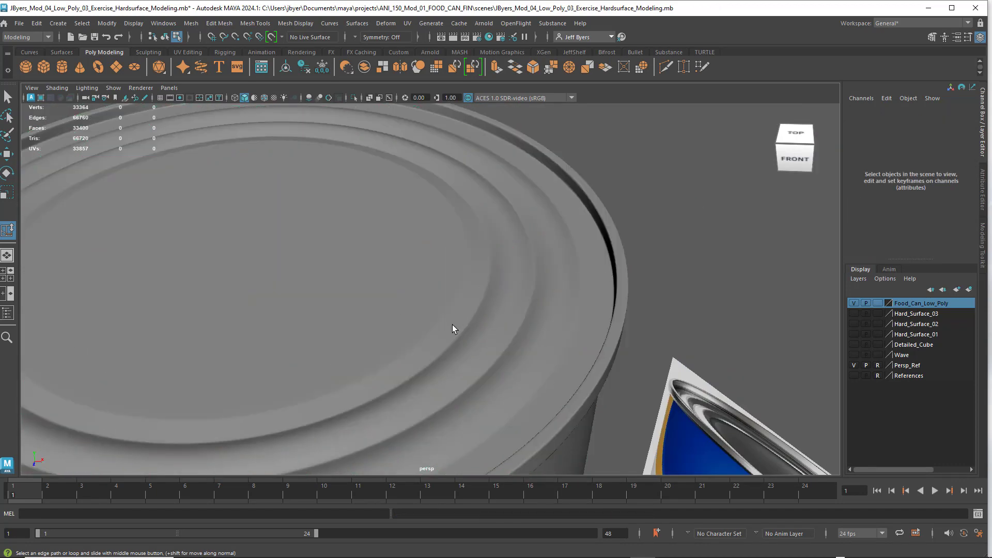
{"action": "left_click_drag", "start_coordinate": [454, 324], "coordinate": [540, 291], "text": "alt"}
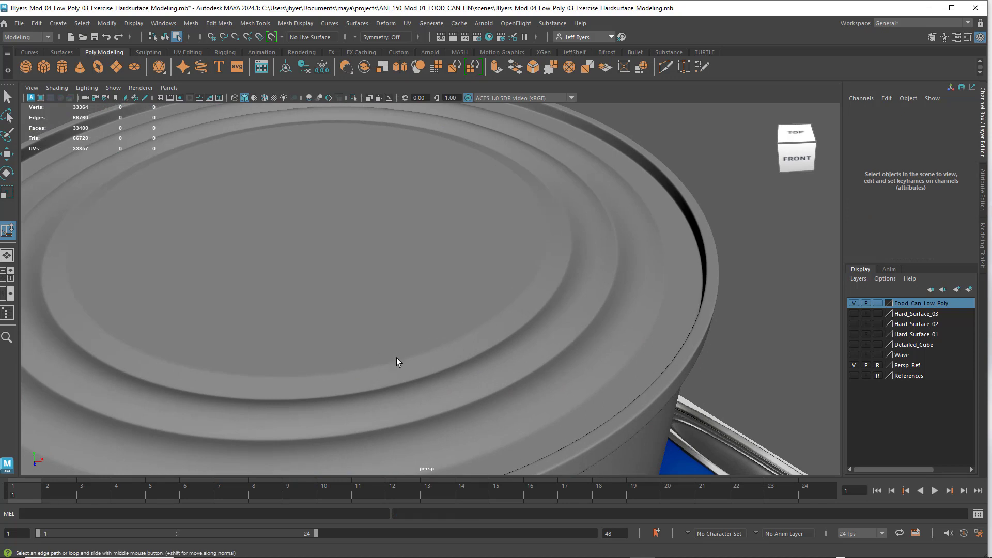
{"action": "scroll", "coordinate": [572, 298], "scroll_direction": "down", "scroll_amount": 5}
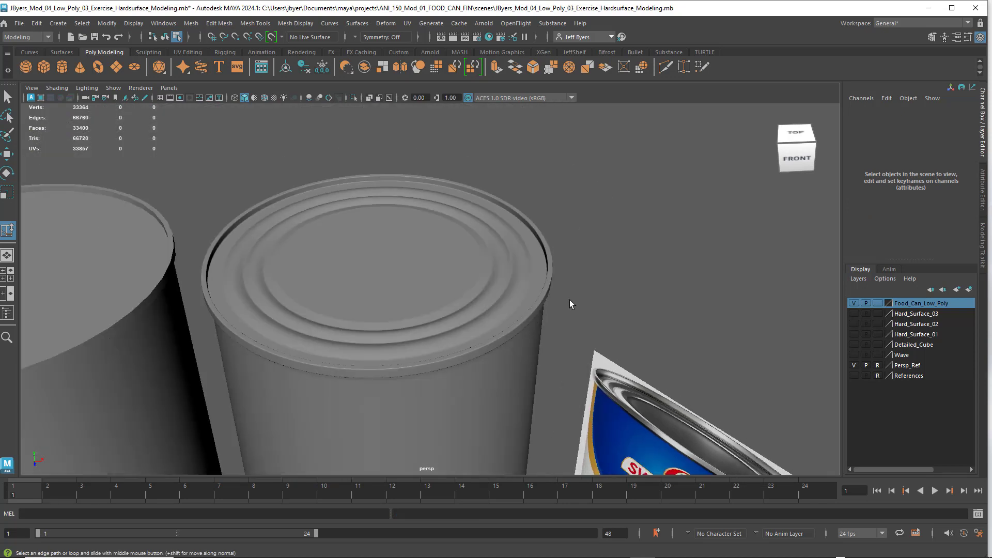
{"action": "left_click_drag", "start_coordinate": [571, 303], "coordinate": [487, 294], "text": "alt"}
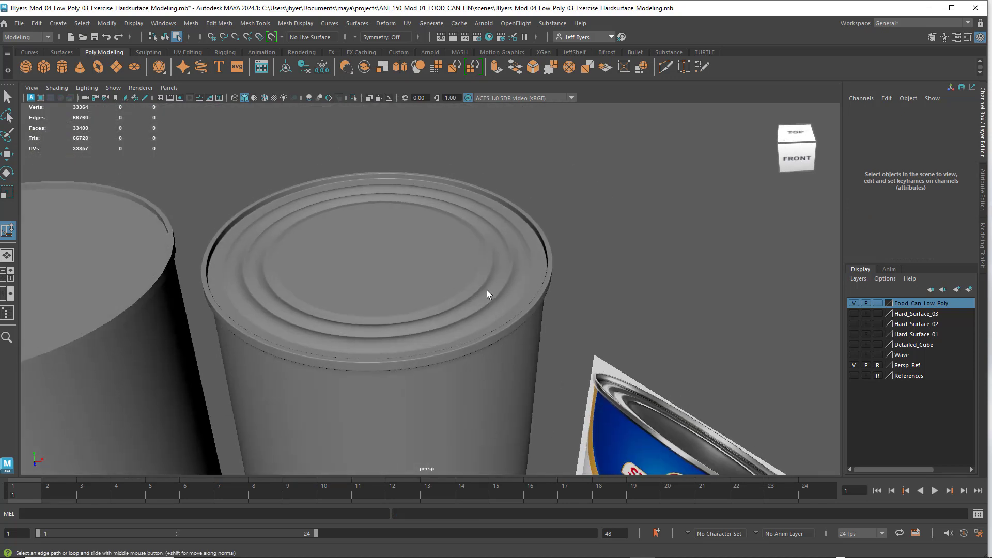
Select the detailed can as a whole object and switch it back to its unsmoothed display
{"action": "scroll", "coordinate": [495, 286], "scroll_direction": "up", "scroll_amount": 4}
{"action": "scroll", "coordinate": [501, 286], "scroll_direction": "down", "scroll_amount": 1}
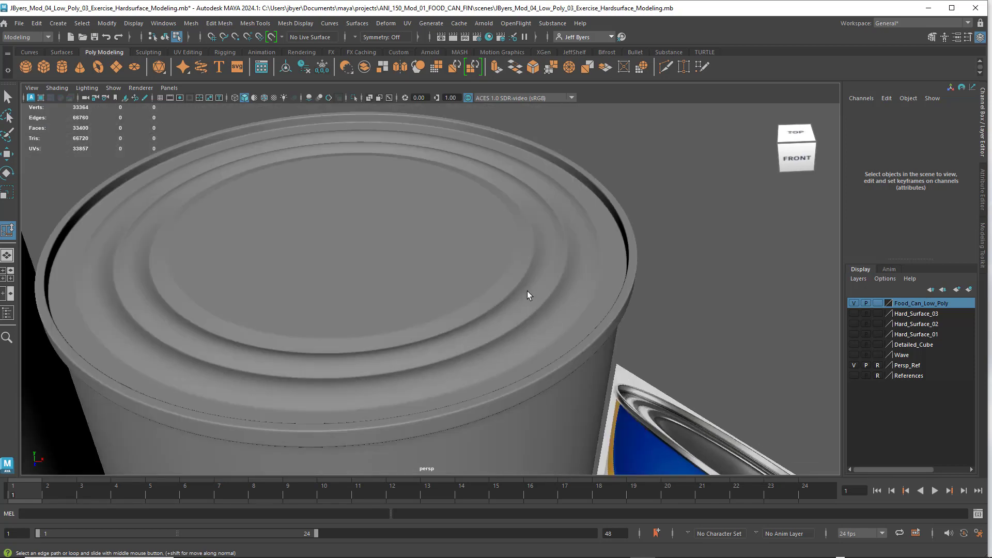
{"action": "right_click_drag", "start_coordinate": [526, 312], "coordinate": [520, 331]}
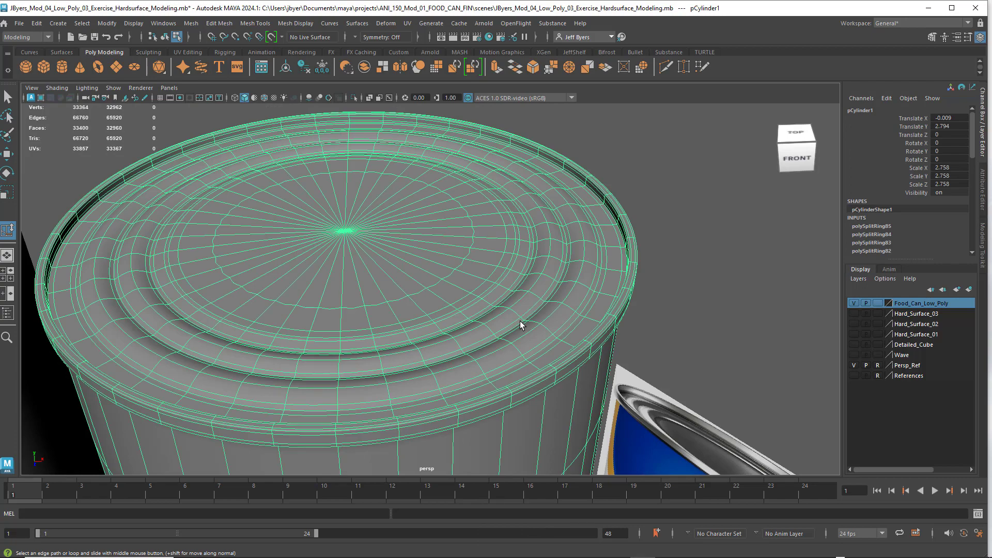
{"action": "key", "text": "1"}
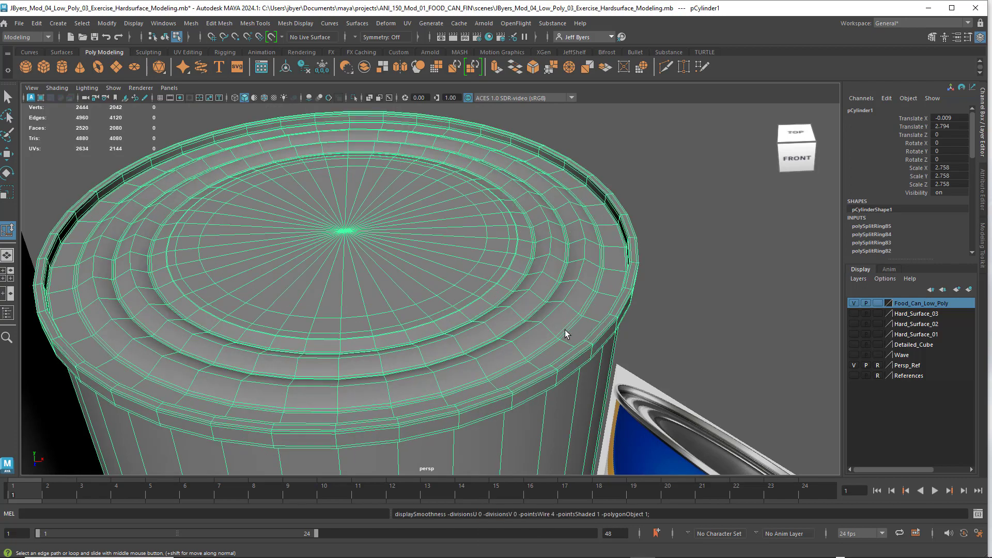
On the bottom cap, insert supporting edge loops beside the outer wall and on both sides of the outermost groove edge with the Insert Edge Loop Tool
{"action": "left_click_drag", "start_coordinate": [548, 348], "coordinate": [456, 335], "text": "alt"}
{"action": "middle_click_drag", "start_coordinate": [456, 335], "coordinate": [432, 359], "text": "alt"}
{"action": "scroll", "coordinate": [433, 359], "scroll_direction": "up", "scroll_amount": 5}
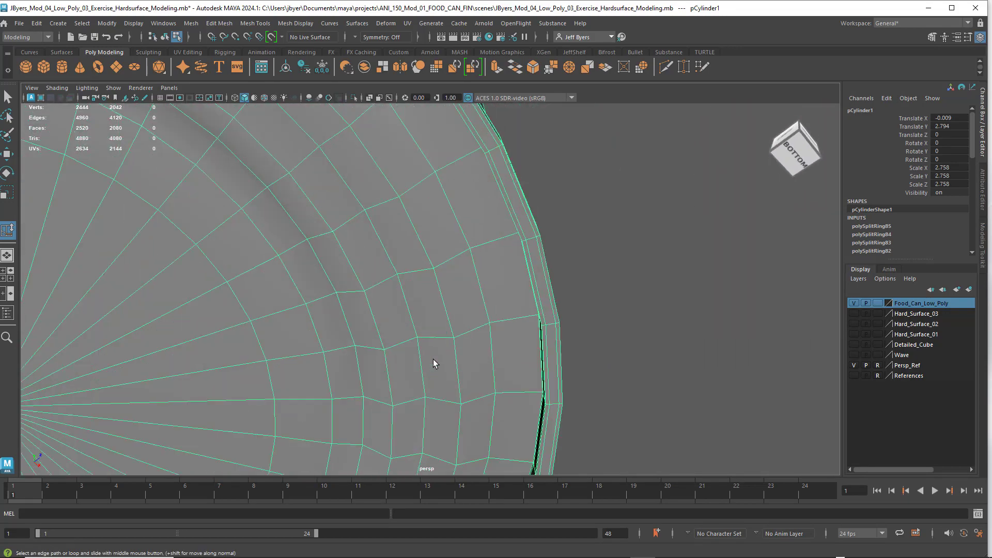
{"action": "left_click_drag", "start_coordinate": [499, 369], "coordinate": [427, 350], "text": "alt"}
{"action": "left_click_drag", "start_coordinate": [468, 403], "coordinate": [427, 392], "text": "alt"}
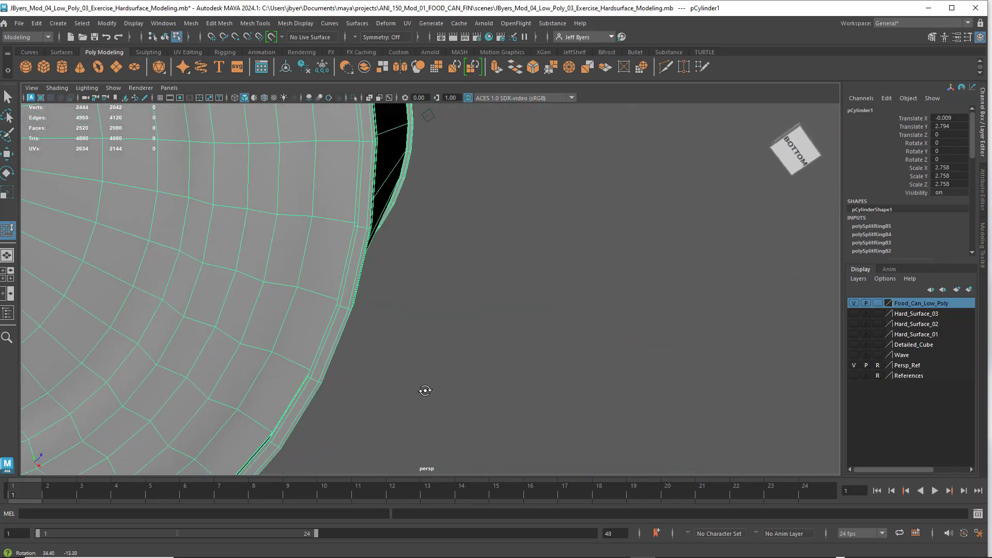
{"action": "middle_click_drag", "start_coordinate": [427, 393], "coordinate": [547, 378], "text": "alt"}
{"action": "left_click_drag", "start_coordinate": [356, 350], "coordinate": [374, 361], "text": "alt"}
{"action": "middle_click_drag", "start_coordinate": [433, 357], "coordinate": [335, 379], "text": "alt"}
{"action": "left_click_drag", "start_coordinate": [335, 379], "coordinate": [383, 381], "text": "alt"}
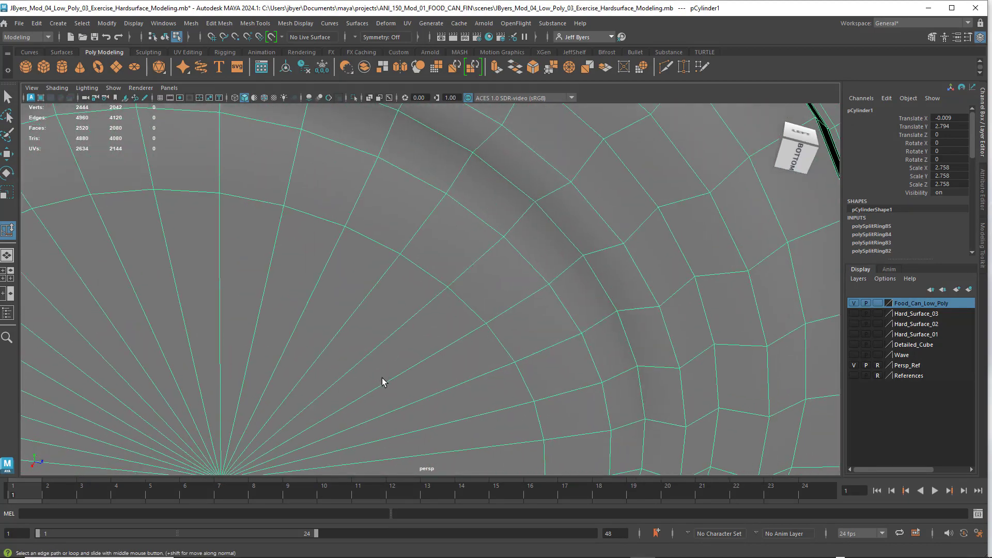
{"action": "middle_click_drag", "start_coordinate": [406, 345], "coordinate": [287, 350], "text": "alt"}
{"action": "left_click_drag", "start_coordinate": [360, 404], "coordinate": [382, 406], "text": "alt"}
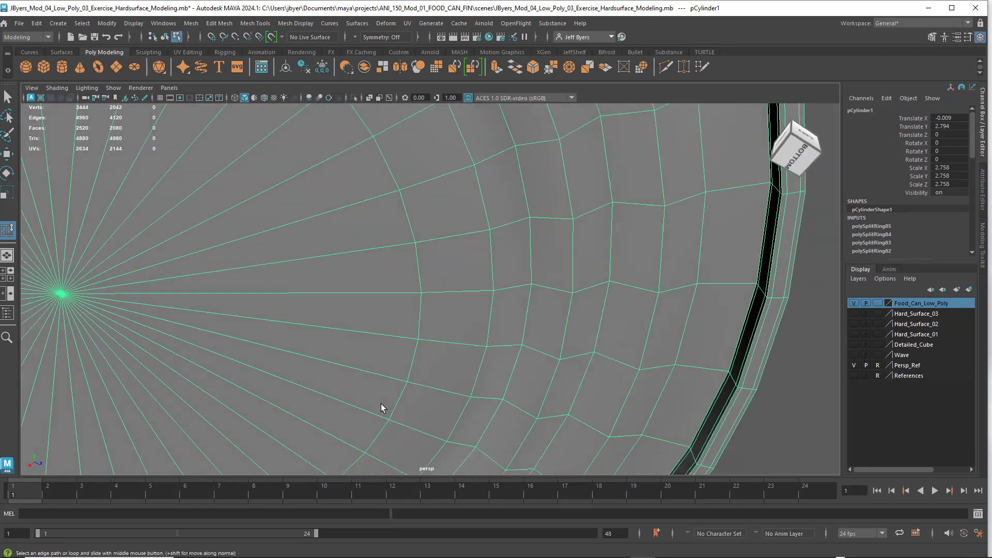
{"action": "middle_click_drag", "start_coordinate": [392, 398], "coordinate": [325, 348], "text": "alt"}
{"action": "left_click_drag", "start_coordinate": [344, 351], "coordinate": [380, 350], "text": "alt"}
{"action": "middle_click_drag", "start_coordinate": [387, 349], "coordinate": [350, 324], "text": "alt"}
{"action": "right_click_drag", "start_coordinate": [363, 340], "coordinate": [393, 346], "text": "alt"}
{"action": "middle_click_drag", "start_coordinate": [393, 304], "coordinate": [404, 357], "text": "alt"}
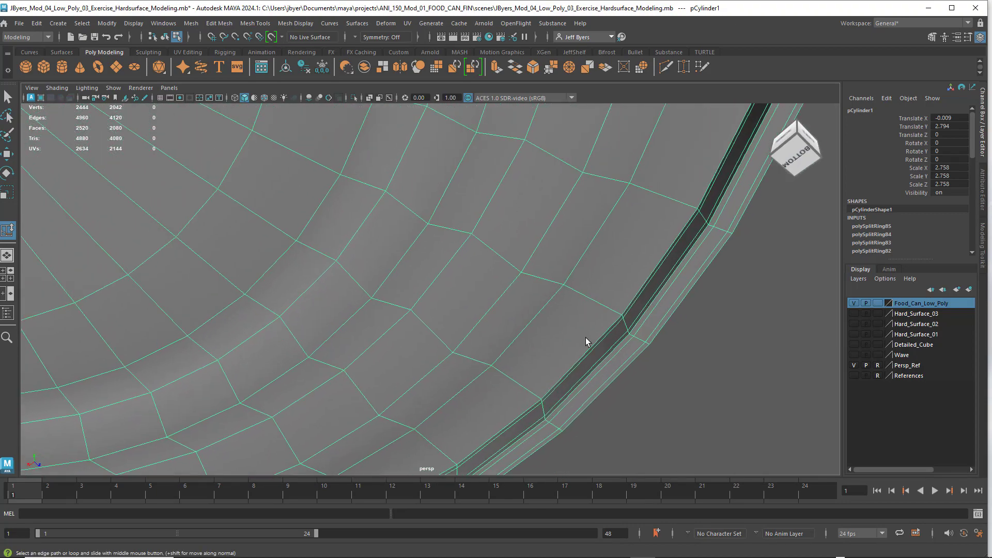
{"action": "right_click_drag", "start_coordinate": [607, 262], "coordinate": [510, 281]}
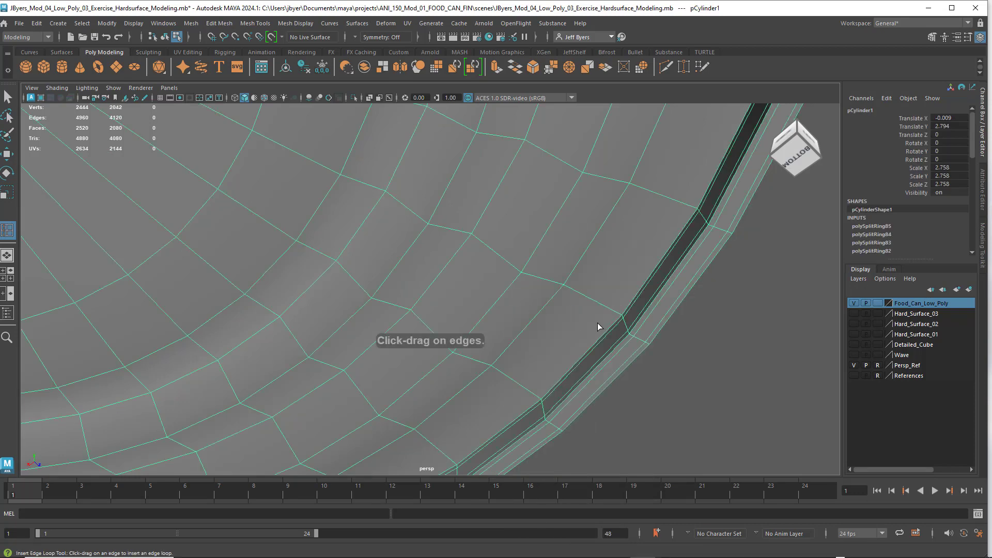
{"action": "left_click", "coordinate": [618, 314]}
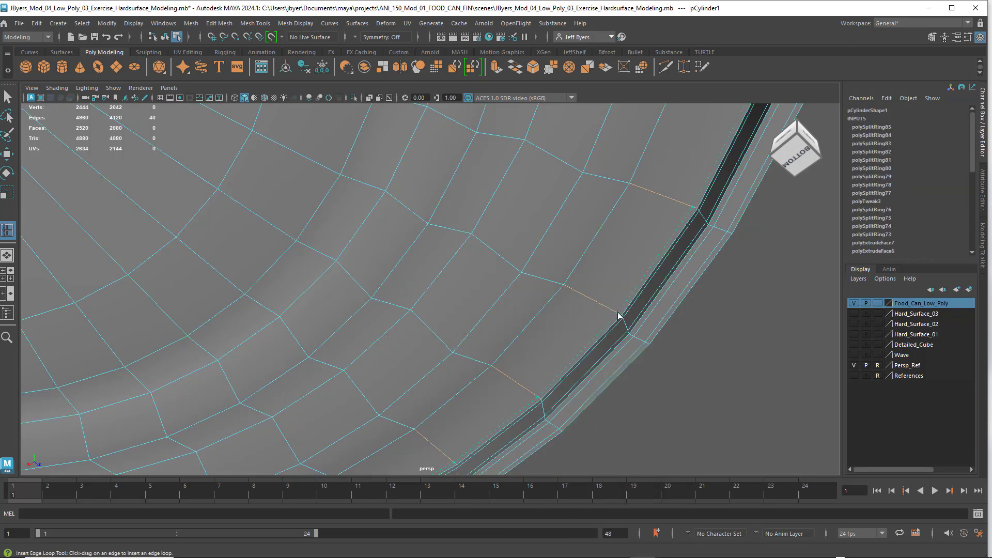
{"action": "left_click_drag", "start_coordinate": [619, 316], "coordinate": [561, 285]}
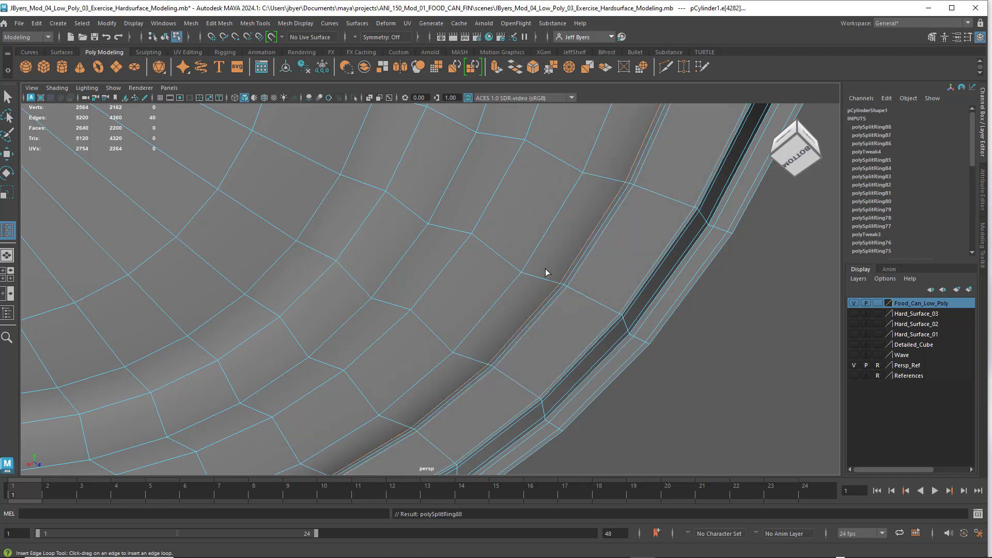
Insert supporting edge loops on both sides of the bottom cap's inner ridge edges and around its flat centre
{"action": "left_click_drag", "start_coordinate": [474, 235], "coordinate": [468, 232]}
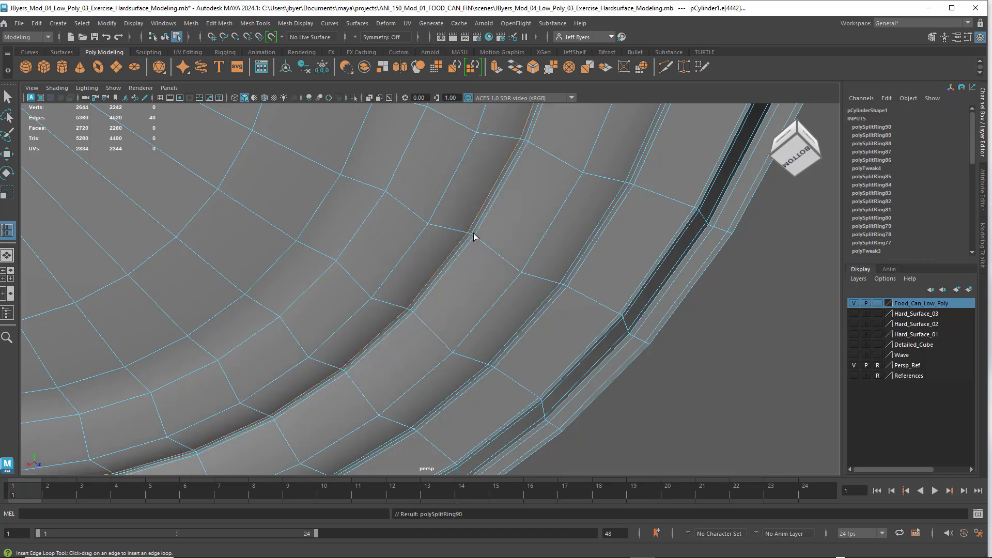
{"action": "middle_click_drag", "start_coordinate": [485, 236], "coordinate": [499, 273], "text": "alt"}
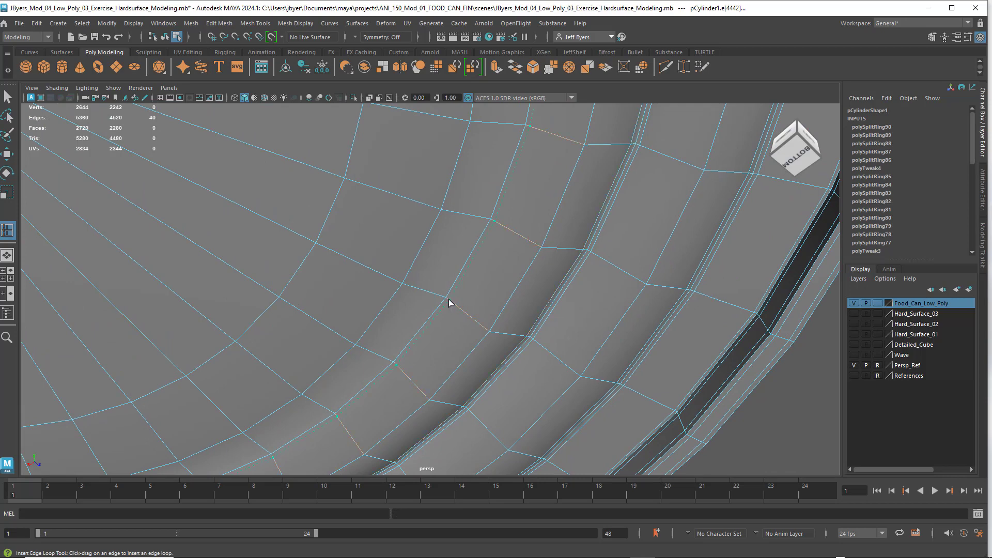
{"action": "left_click_drag", "start_coordinate": [448, 302], "coordinate": [390, 277]}
Leave the loop tool, return the can to whole-object selection, turn on its smooth preview and deselect it
{"action": "scroll", "coordinate": [485, 297], "scroll_direction": "down", "scroll_amount": 5}
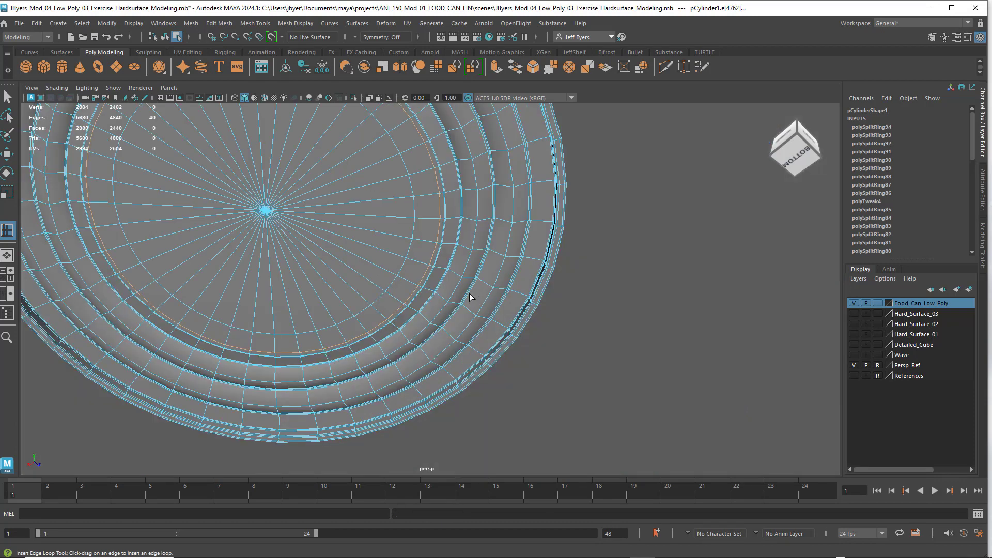
{"action": "scroll", "coordinate": [470, 294], "scroll_direction": "down", "scroll_amount": 3}
{"action": "left_click_drag", "start_coordinate": [470, 294], "coordinate": [474, 296], "text": "alt"}
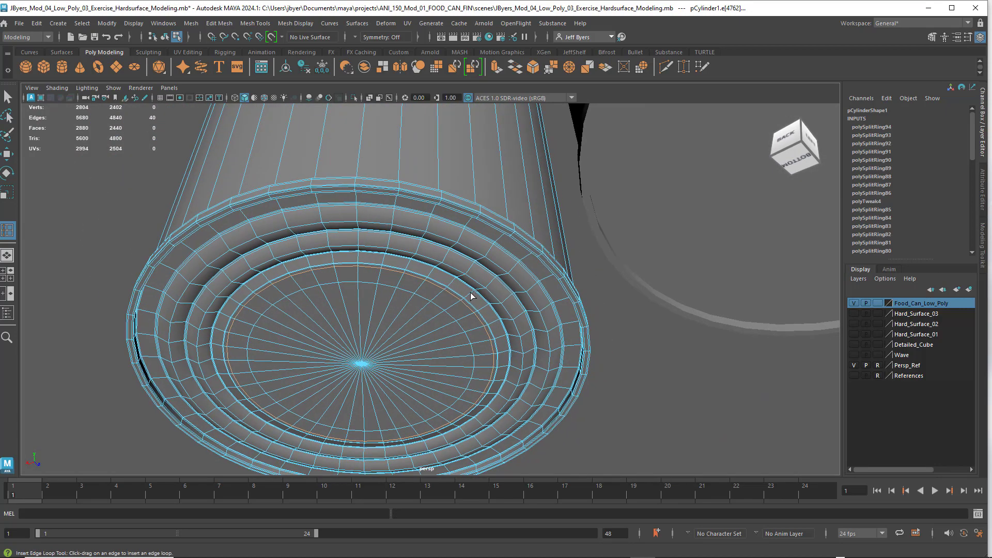
{"action": "key", "text": "q"}
{"action": "right_click_drag", "start_coordinate": [474, 294], "coordinate": [474, 326]}
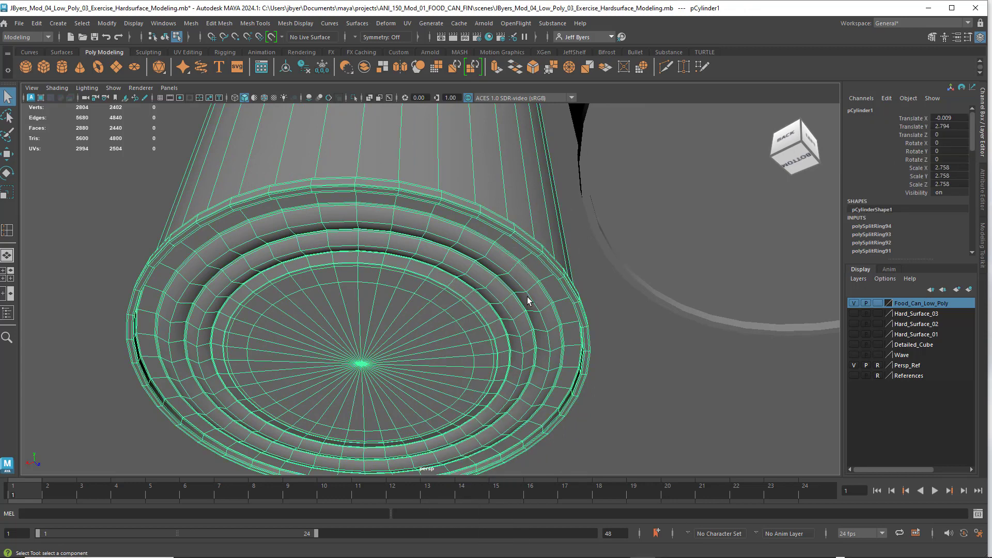
{"action": "key", "text": "3"}
{"action": "left_click", "coordinate": [623, 336]}
Examine the smoothed top cap's ridges and grooves from several angles against the lid reference
{"action": "left_click_drag", "start_coordinate": [563, 340], "coordinate": [548, 253], "text": "alt"}
{"action": "scroll", "coordinate": [513, 343], "scroll_direction": "up", "scroll_amount": 5}
{"action": "middle_click_drag", "start_coordinate": [534, 315], "coordinate": [521, 267], "text": "alt"}
{"action": "left_click_drag", "start_coordinate": [521, 267], "coordinate": [485, 279], "text": "alt"}
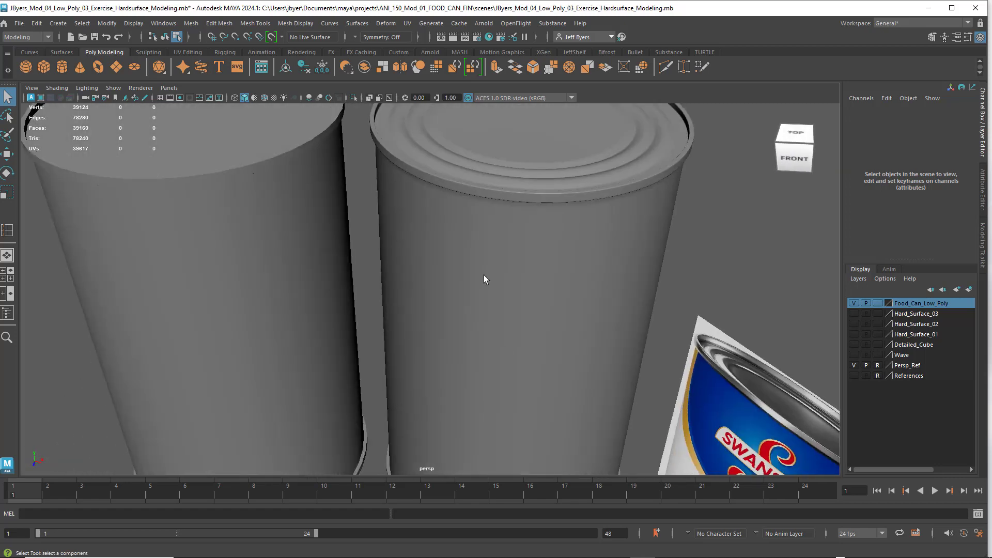
{"action": "middle_click_drag", "start_coordinate": [485, 279], "coordinate": [476, 280], "text": "alt"}
{"action": "left_click_drag", "start_coordinate": [475, 280], "coordinate": [543, 329], "text": "alt"}
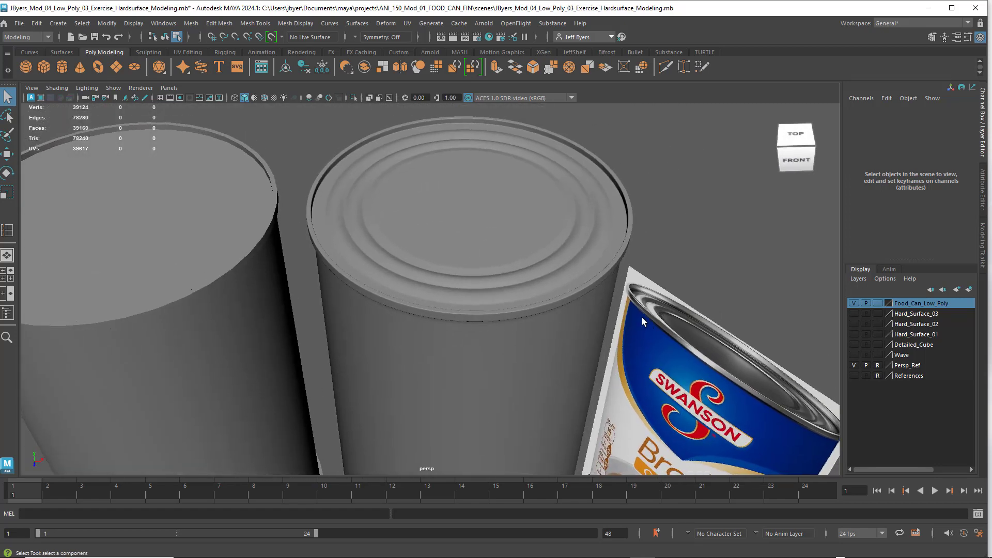
{"action": "left_click", "coordinate": [569, 251]}
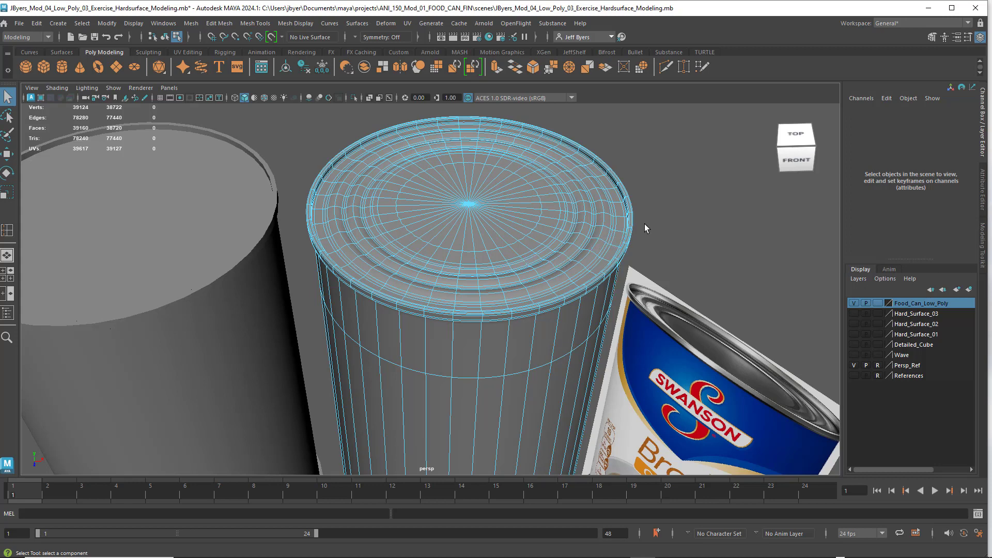
{"action": "right_click_drag", "start_coordinate": [571, 230], "coordinate": [565, 293]}
{"action": "left_click", "coordinate": [665, 233]}
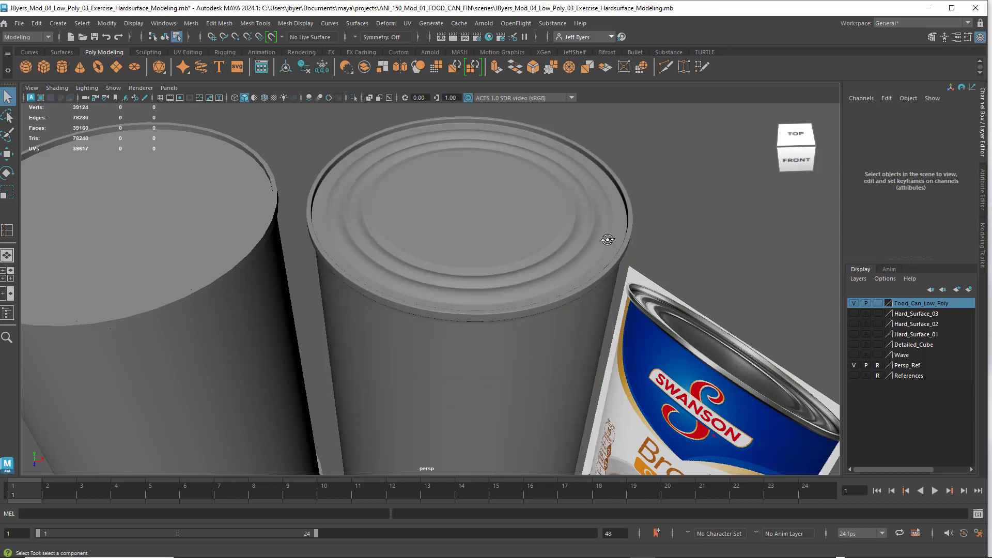
{"action": "left_click_drag", "start_coordinate": [609, 239], "coordinate": [551, 256], "text": "alt"}
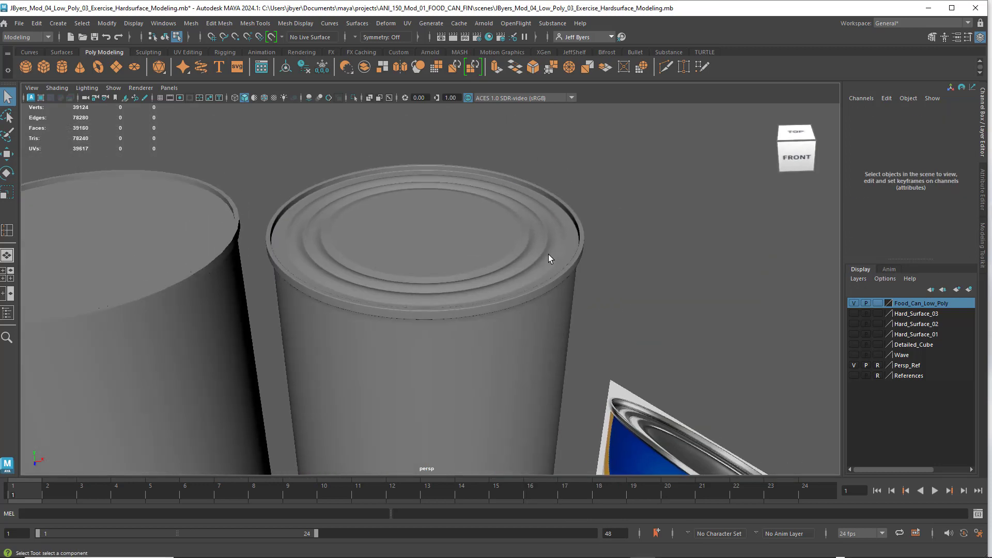
Reselect the detailed can as an object and turn off its smooth preview
{"action": "left_click", "coordinate": [552, 258]}
{"action": "right_click", "coordinate": [554, 260]}
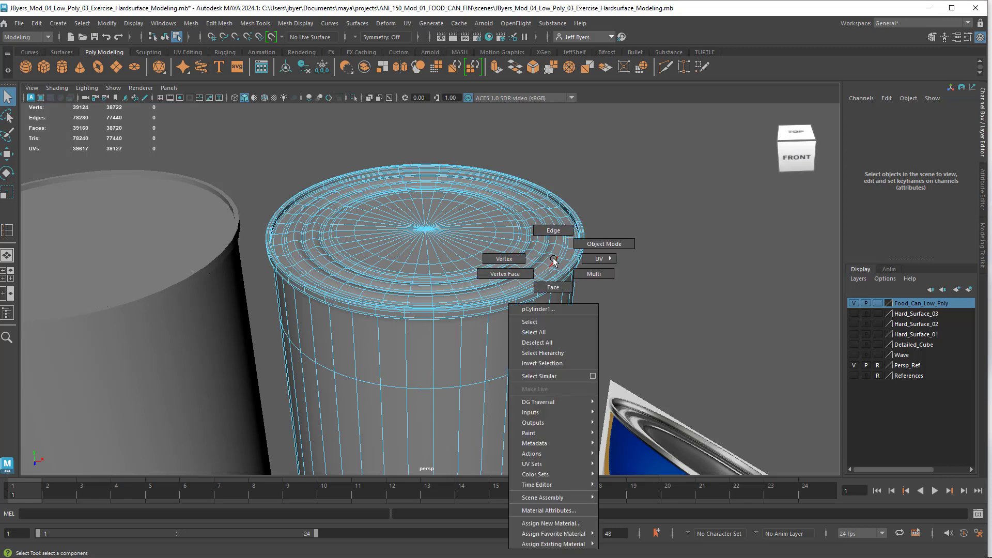
{"action": "left_click", "coordinate": [541, 320]}
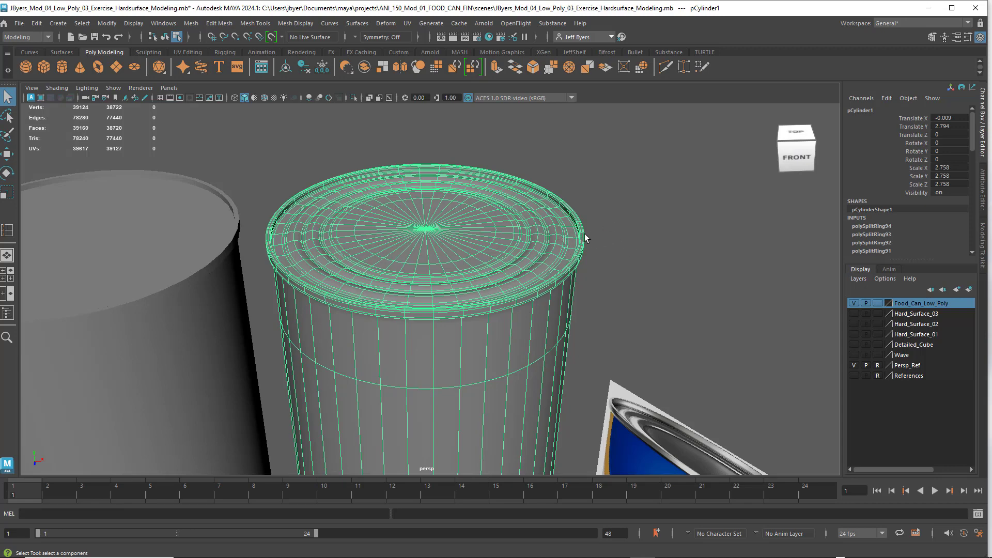
{"action": "key", "text": "1"}
Insert supporting edge loops on either side of the middle loop in both of the top cap's concentric grooves
{"action": "scroll", "coordinate": [542, 252], "scroll_direction": "up", "scroll_amount": 3}
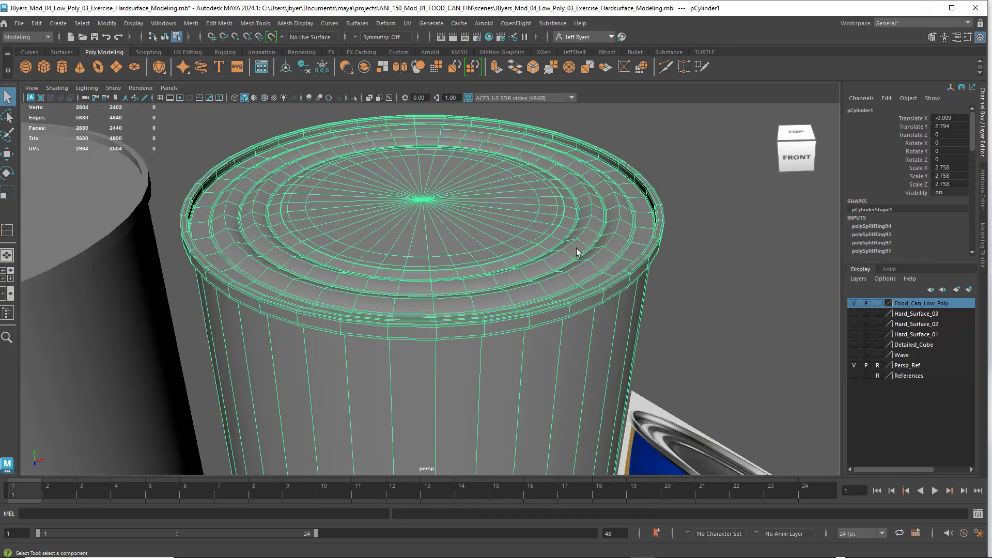
{"action": "left_click_drag", "start_coordinate": [578, 235], "coordinate": [562, 237], "text": "alt"}
{"action": "middle_click_drag", "start_coordinate": [562, 237], "coordinate": [512, 262], "text": "alt"}
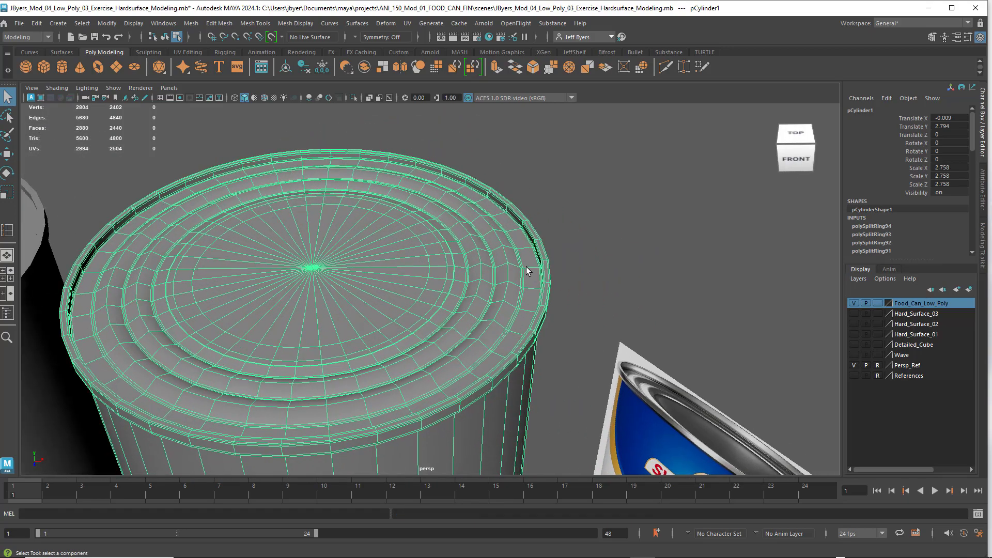
{"action": "right_click_drag", "start_coordinate": [528, 269], "coordinate": [575, 274], "text": "alt"}
{"action": "middle_click_drag", "start_coordinate": [544, 261], "coordinate": [521, 272], "text": "alt"}
{"action": "right_click_drag", "start_coordinate": [521, 272], "coordinate": [571, 274], "text": "alt"}
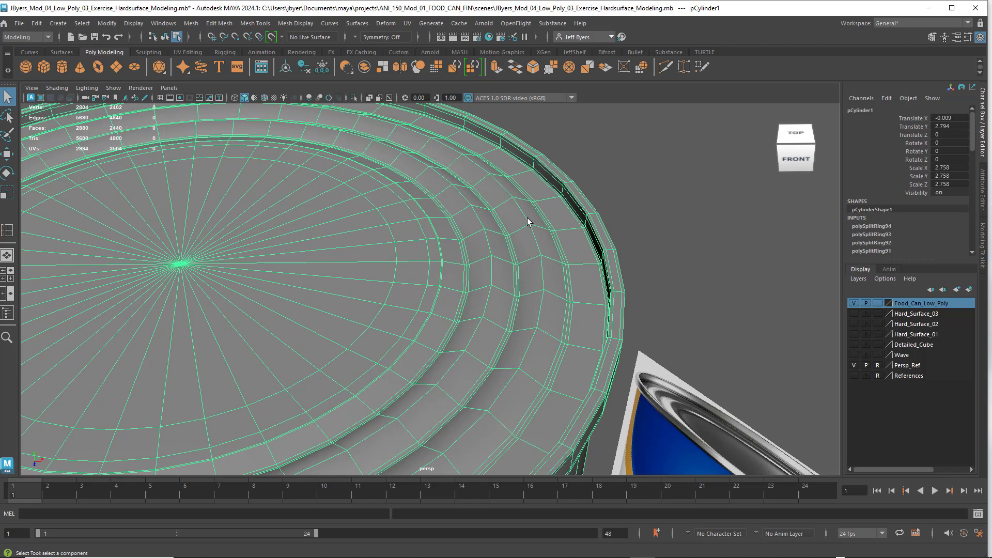
{"action": "left_click_drag", "start_coordinate": [544, 270], "coordinate": [520, 256], "text": "alt"}
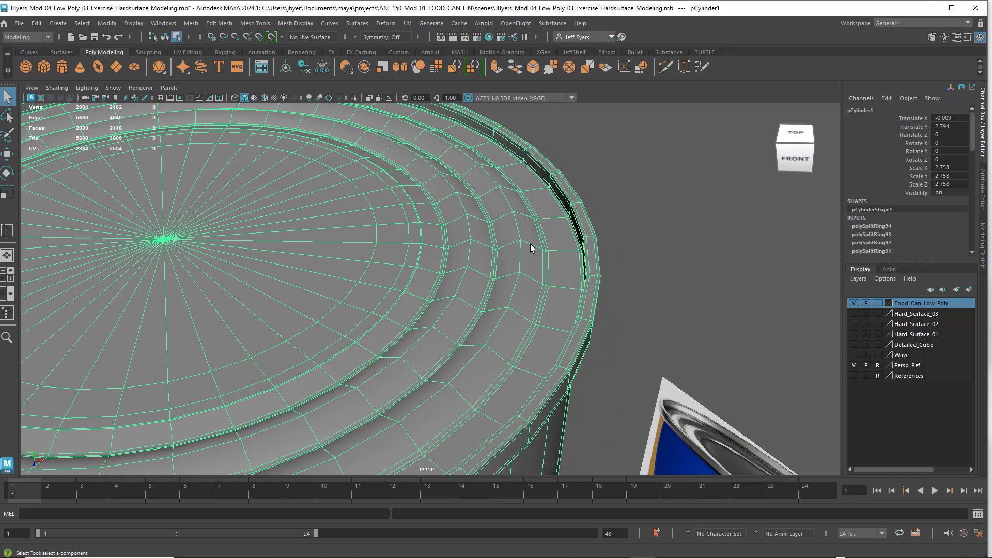
{"action": "right_click_drag", "start_coordinate": [531, 248], "coordinate": [471, 261], "text": "shift"}
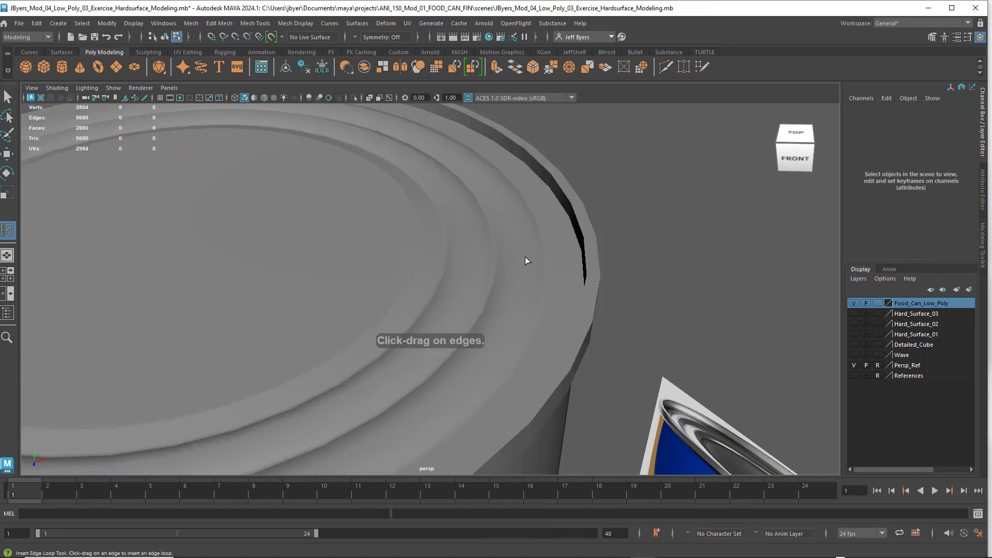
{"action": "left_click", "coordinate": [530, 253]}
{"action": "left_click_drag", "start_coordinate": [531, 245], "coordinate": [531, 245]}
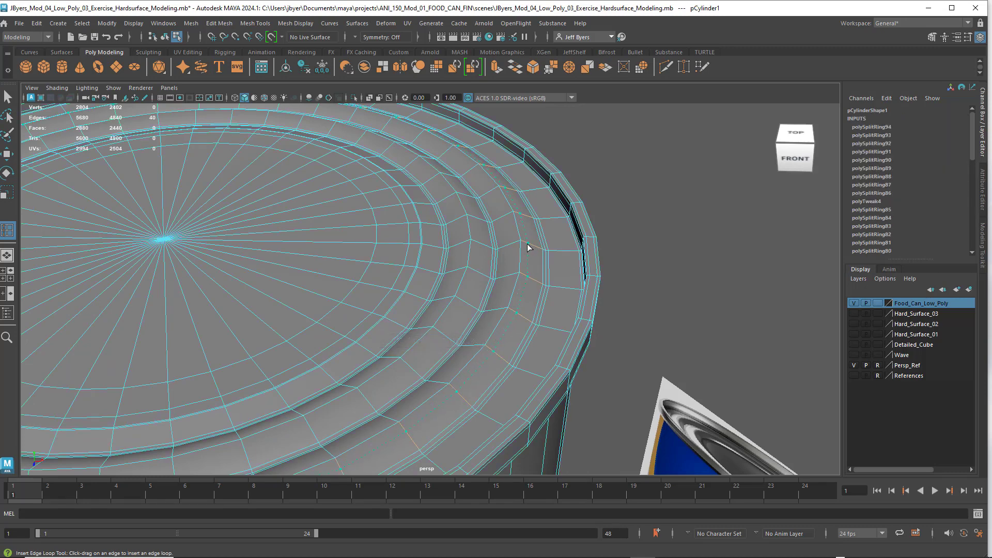
{"action": "left_click_drag", "start_coordinate": [528, 248], "coordinate": [467, 253]}
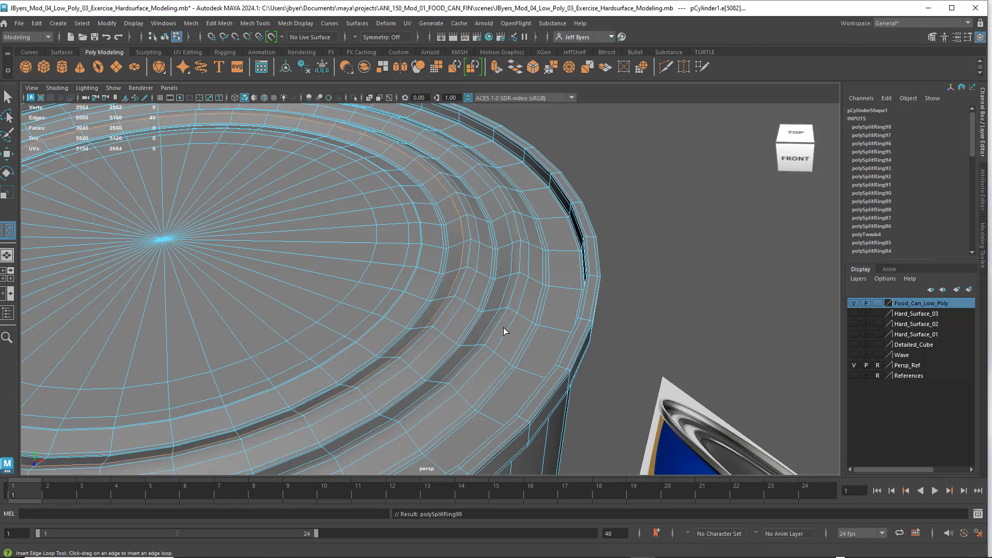
Insert matching supporting edge loops on either side of the middle loop in both of the bottom cap's concentric grooves
{"action": "left_click_drag", "start_coordinate": [510, 337], "coordinate": [513, 253], "text": "alt"}
{"action": "scroll", "coordinate": [514, 266], "scroll_direction": "down", "scroll_amount": 4}
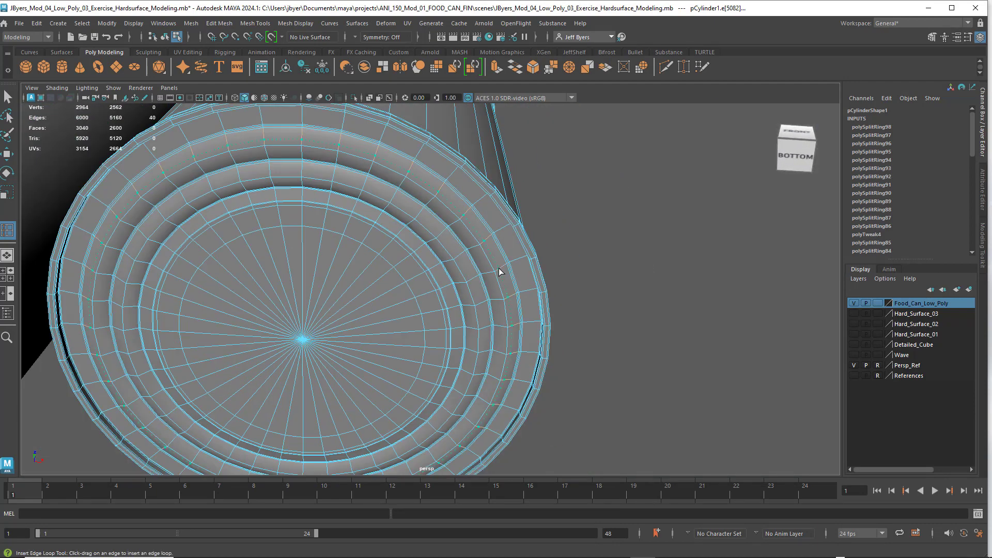
{"action": "left_click", "coordinate": [499, 272]}
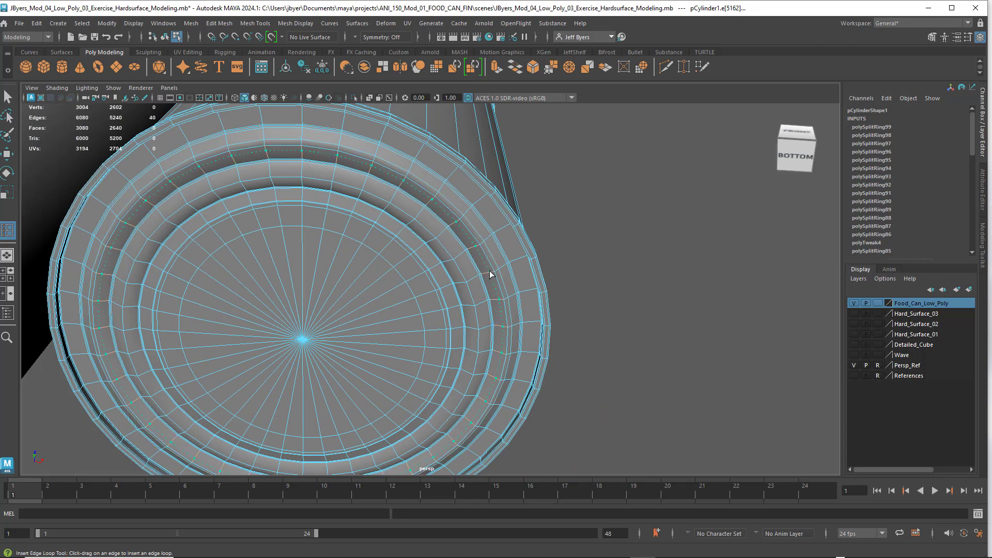
{"action": "left_click", "coordinate": [490, 274]}
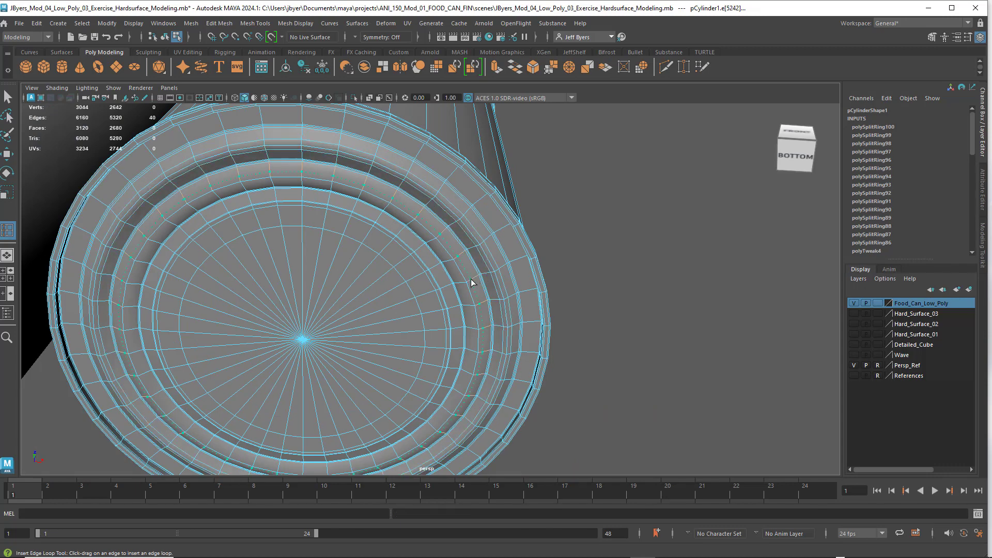
{"action": "left_click_drag", "start_coordinate": [471, 280], "coordinate": [461, 281]}
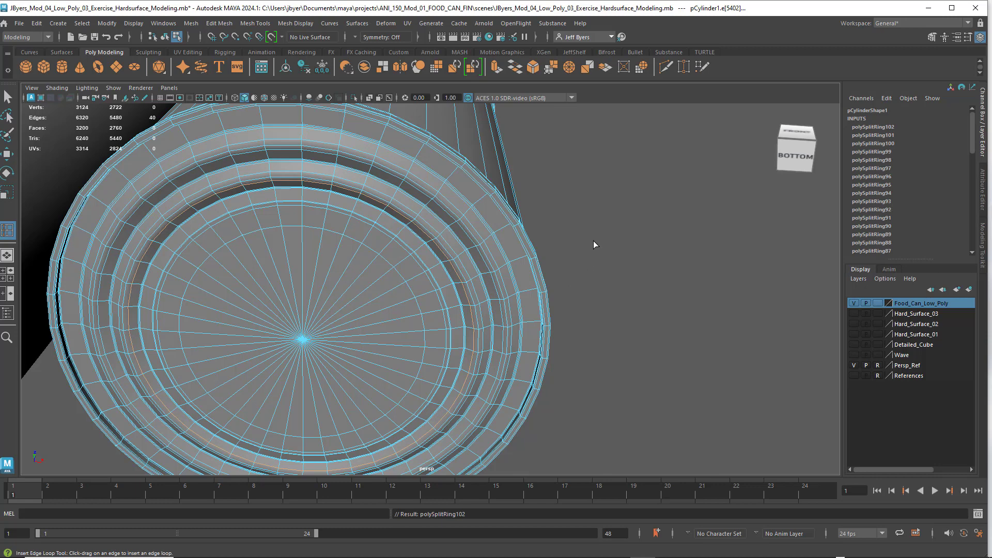
{"action": "left_click_drag", "start_coordinate": [594, 241], "coordinate": [584, 315], "text": "alt"}
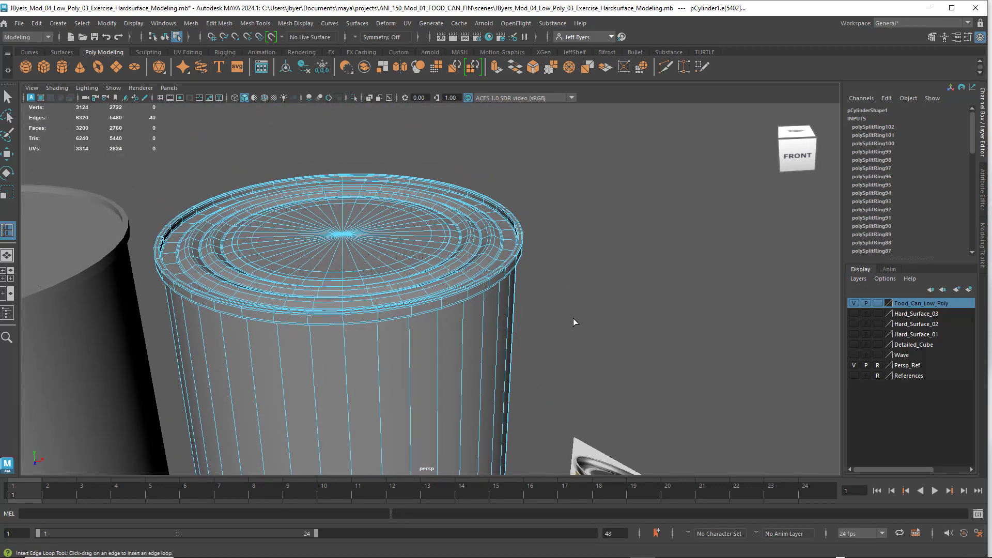
Finish inserting edge loops and preview the detailed can smoothed as a whole object
{"action": "key", "text": "q"}
{"action": "left_click", "coordinate": [580, 299]}
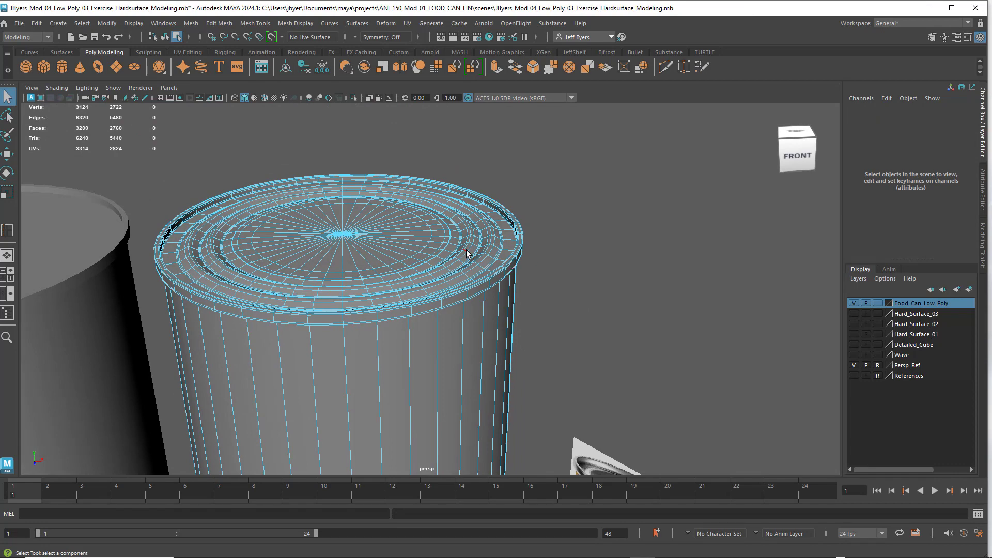
{"action": "right_click_drag", "start_coordinate": [465, 249], "coordinate": [454, 313]}
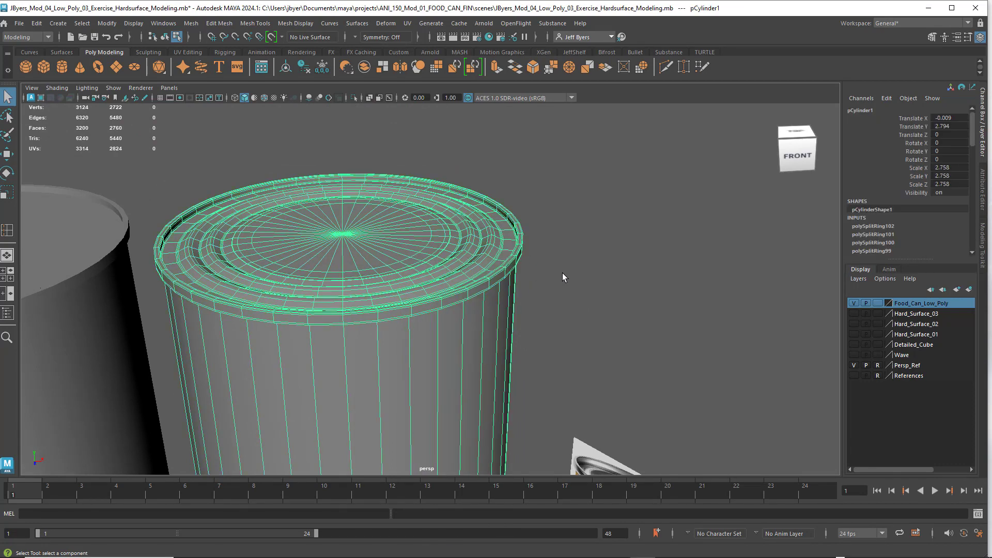
{"action": "key", "text": "3"}
{"action": "left_click", "coordinate": [579, 277]}
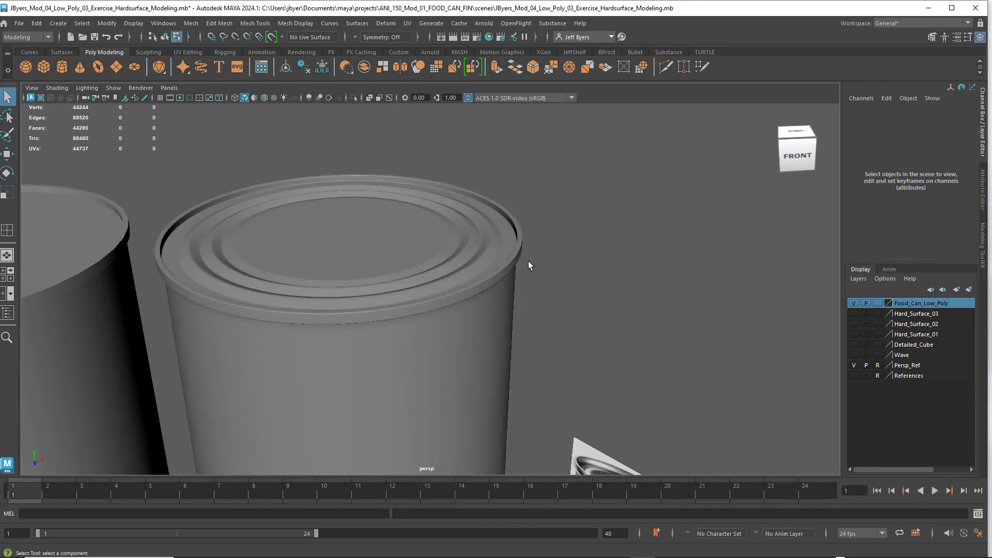
Examine the smoothed can's top cap, rim and side from several angles against the lid reference
{"action": "scroll", "coordinate": [514, 253], "scroll_direction": "up", "scroll_amount": 4}
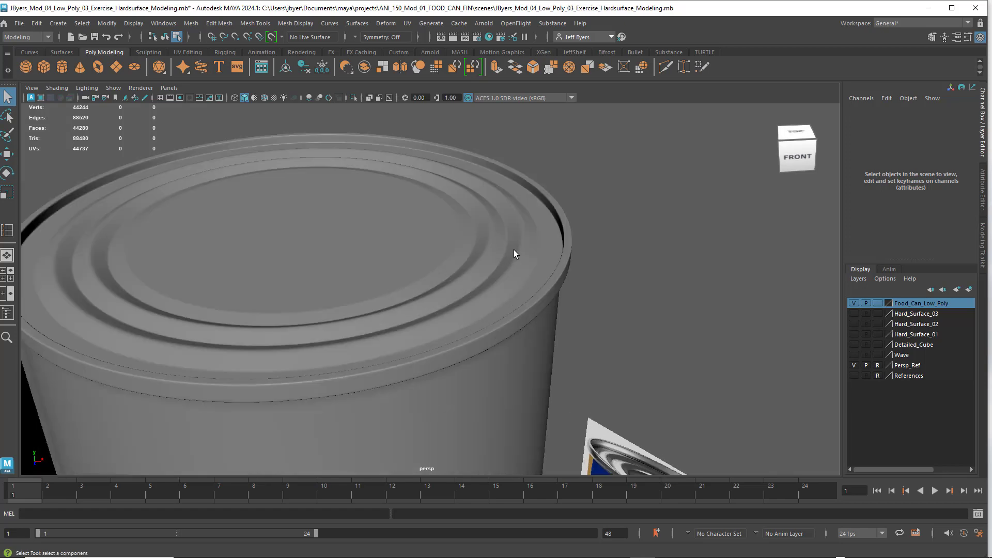
{"action": "left_click_drag", "start_coordinate": [530, 260], "coordinate": [523, 267], "text": "alt"}
{"action": "left_click", "coordinate": [519, 267]}
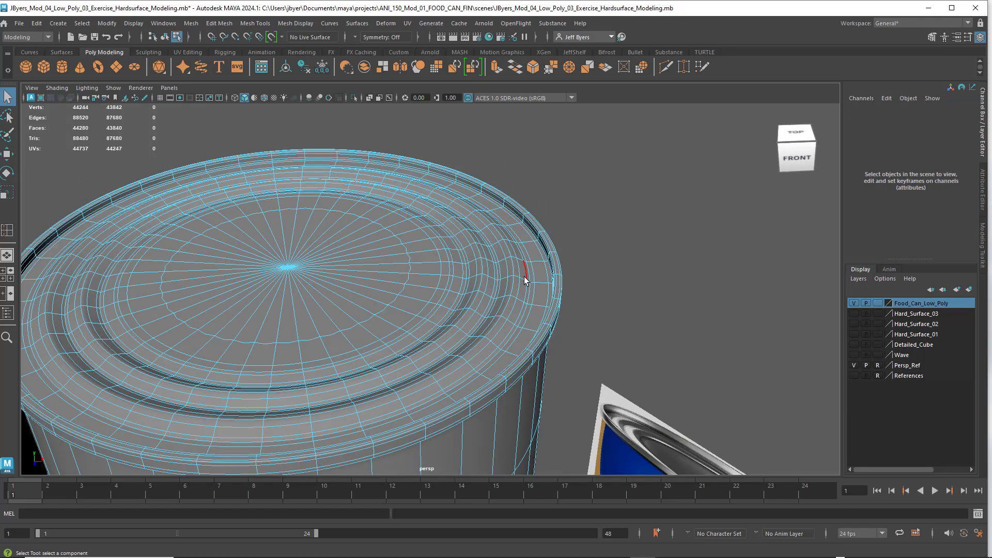
{"action": "right_click_drag", "start_coordinate": [520, 272], "coordinate": [563, 324]}
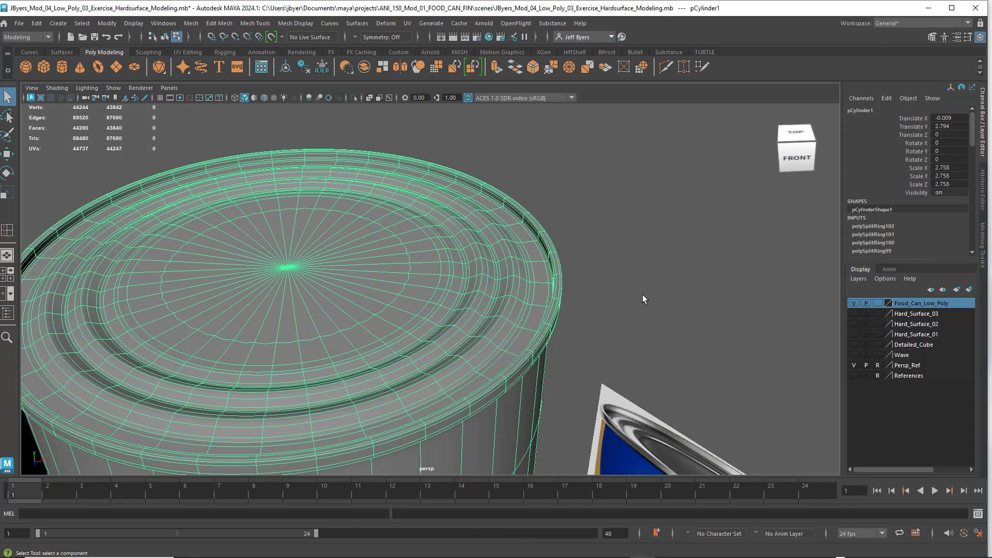
{"action": "scroll", "coordinate": [642, 295], "scroll_direction": "down", "scroll_amount": 2}
{"action": "left_click", "coordinate": [628, 315]}
{"action": "left_click_drag", "start_coordinate": [627, 315], "coordinate": [643, 330], "text": "alt"}
{"action": "scroll", "coordinate": [628, 315], "scroll_direction": "down", "scroll_amount": 5}
{"action": "left_click_drag", "start_coordinate": [643, 316], "coordinate": [626, 327], "text": "alt"}
{"action": "mouse_move", "coordinate": [532, 295]}
{"action": "left_mouse_down", "text": "alt"}
{"action": "mouse_move", "coordinate": [533, 222]}
{"action": "mouse_move", "coordinate": [525, 302]}
{"action": "mouse_move", "coordinate": [516, 295]}
{"action": "mouse_move", "coordinate": [525, 291]}
{"action": "left_mouse_up", "text": "alt"}
{"action": "middle_click_drag", "start_coordinate": [525, 291], "coordinate": [604, 283], "text": "alt"}
Turn off the detailed can's smooth preview and clear the selection
{"action": "double_click", "coordinate": [511, 293]}
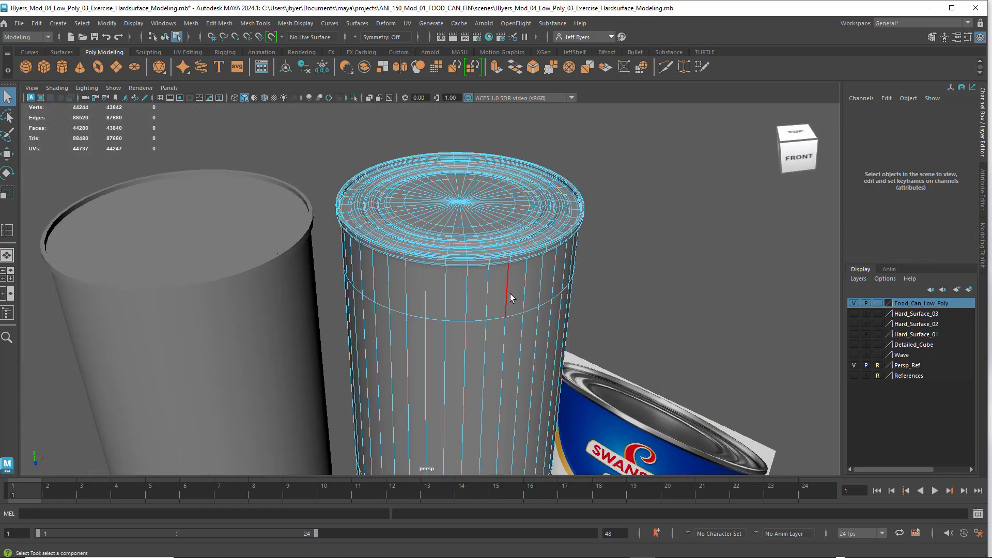
{"action": "left_click_drag", "start_coordinate": [510, 294], "coordinate": [504, 297], "text": "alt"}
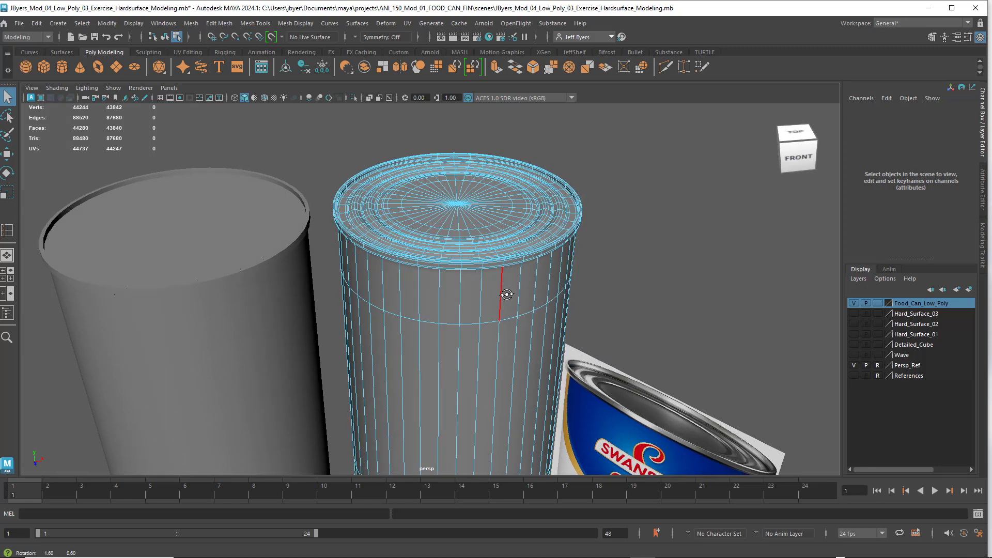
{"action": "right_click", "coordinate": [444, 203]}
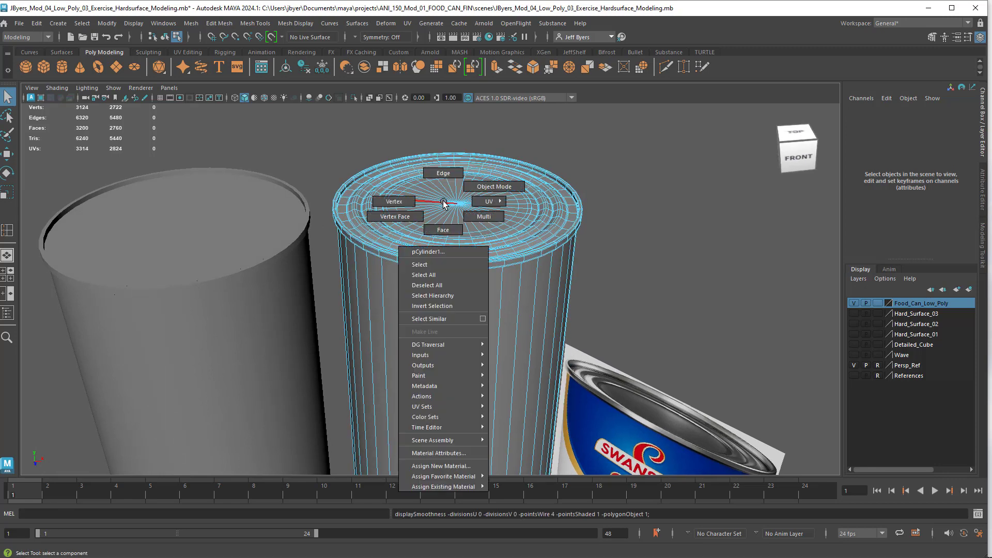
{"action": "left_click", "coordinate": [436, 266]}
{"action": "left_click", "coordinate": [591, 257]}
{"action": "right_click_drag", "start_coordinate": [633, 253], "coordinate": [580, 283], "text": "alt"}
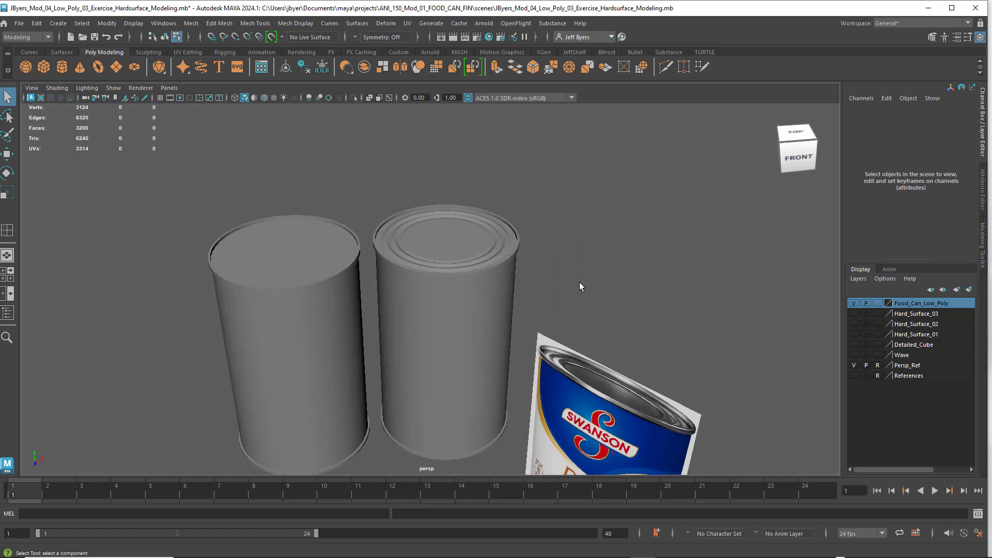
Select the detailed can as an object and delete its construction history
{"action": "left_click_drag", "start_coordinate": [580, 287], "coordinate": [475, 238], "text": "alt"}
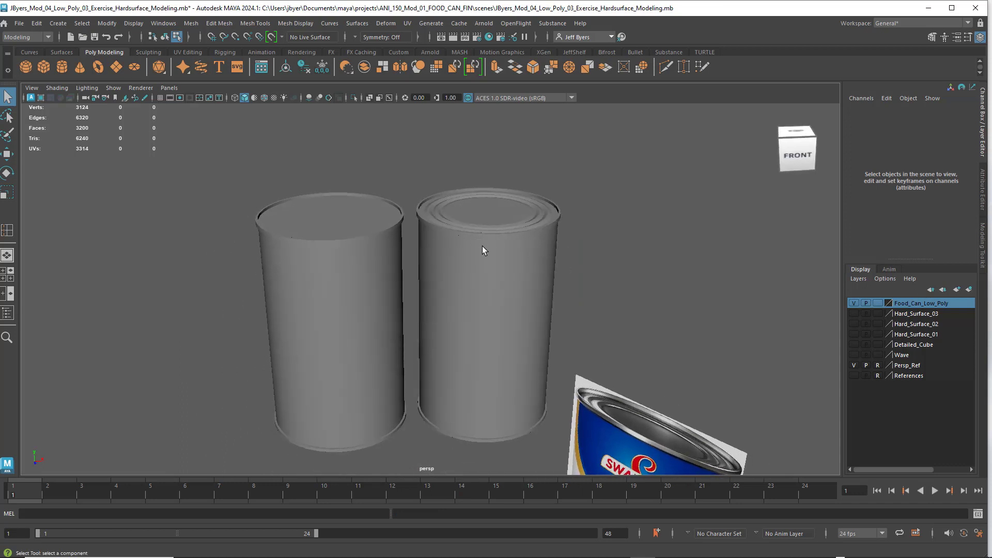
{"action": "left_click", "coordinate": [483, 251]}
{"action": "right_click", "coordinate": [502, 256]}
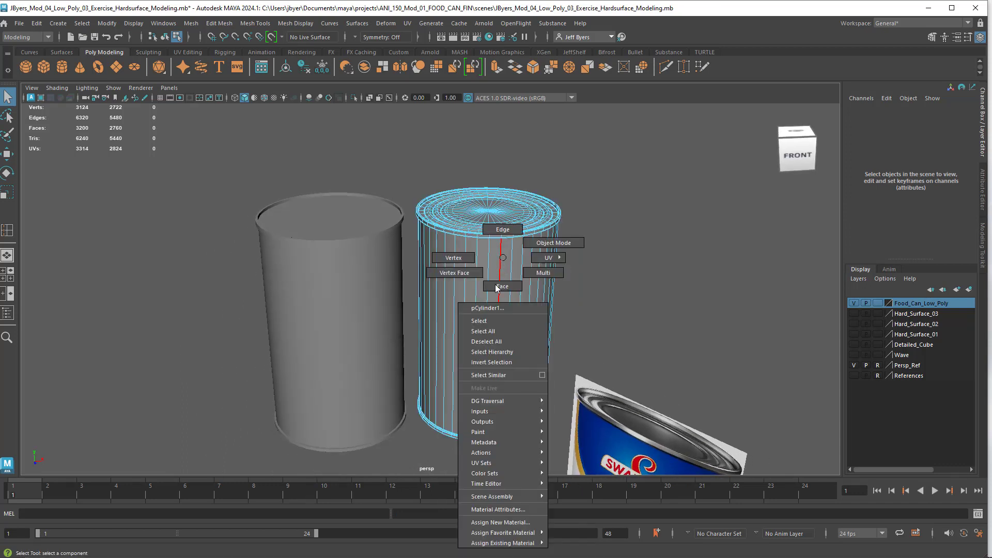
{"action": "left_click", "coordinate": [490, 321]}
{"action": "mouse_move", "coordinate": [568, 274]}
{"action": "left_mouse_down", "text": "alt"}
{"action": "mouse_move", "coordinate": [559, 273]}
{"action": "mouse_move", "coordinate": [565, 287]}
{"action": "mouse_move", "coordinate": [551, 287]}
{"action": "mouse_move", "coordinate": [557, 267]}
{"action": "left_mouse_up", "text": "alt"}
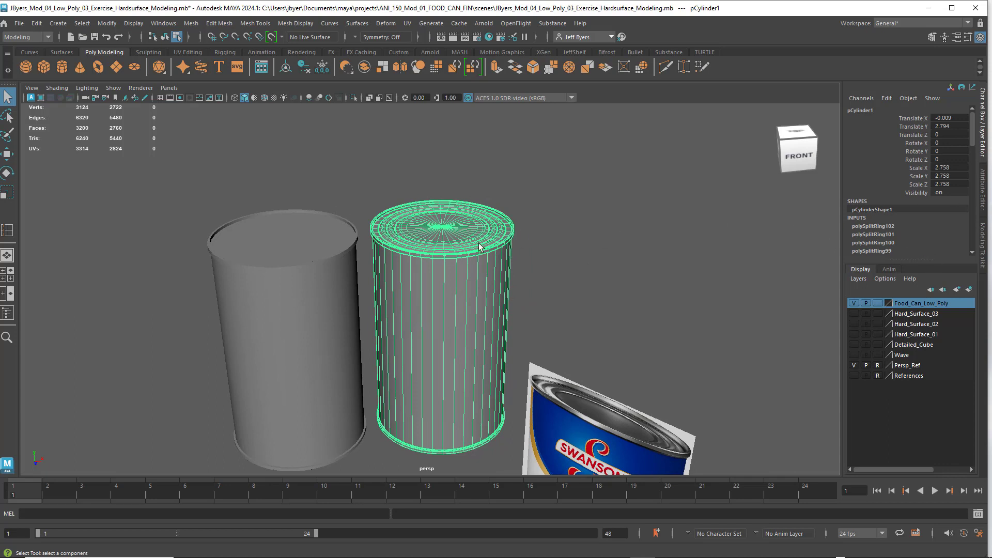
{"action": "left_click", "coordinate": [305, 67]}
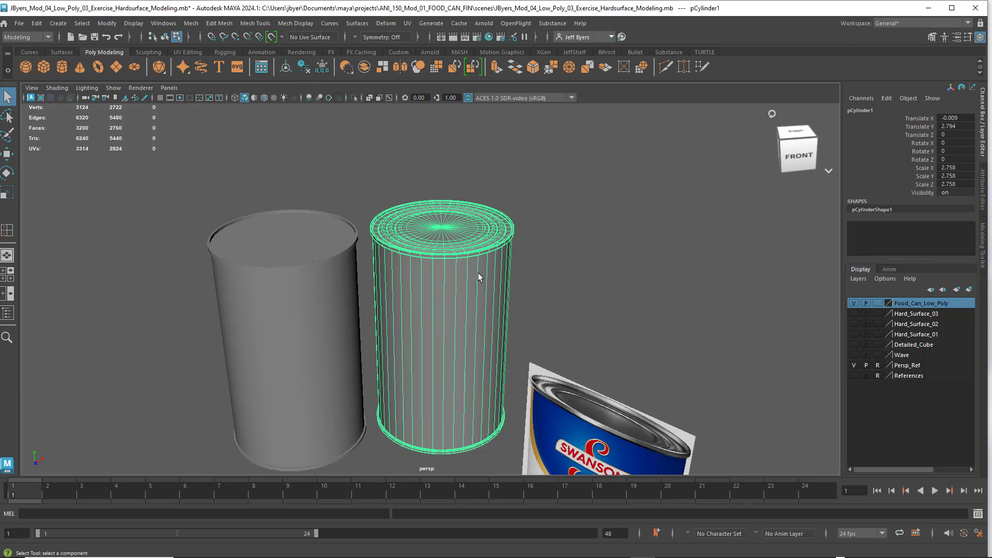
Switch selection to whole objects and reselect the detailed can instead of the low-poly one
{"action": "mouse_move", "coordinate": [479, 274]}
{"action": "left_mouse_down", "text": "alt"}
{"action": "mouse_move", "coordinate": [453, 277]}
{"action": "mouse_move", "coordinate": [468, 280]}
{"action": "left_mouse_up", "text": "alt"}
{"action": "left_click", "coordinate": [347, 287]}
{"action": "right_click_drag", "start_coordinate": [301, 263], "coordinate": [309, 326]}
{"action": "left_click", "coordinate": [514, 263]}
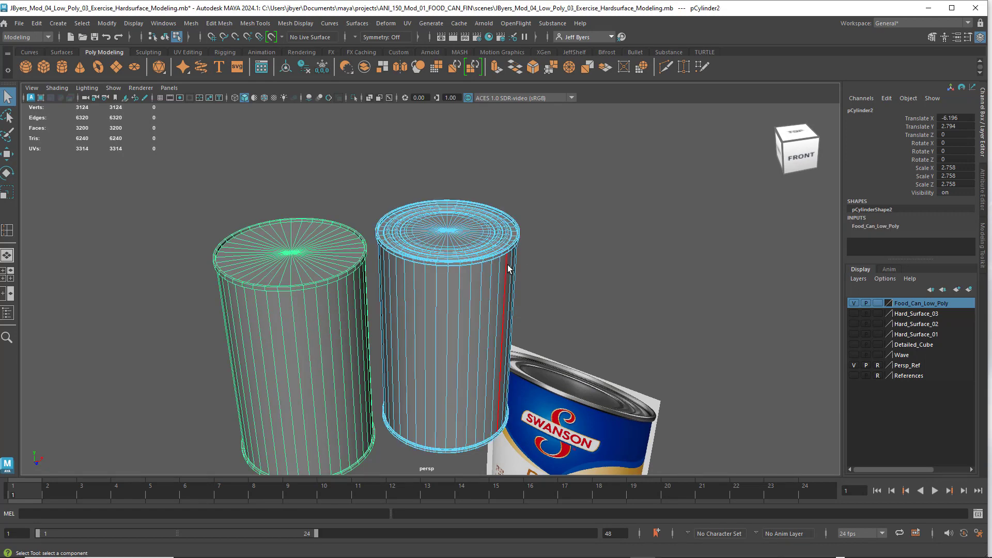
{"action": "left_click", "coordinate": [165, 37]}
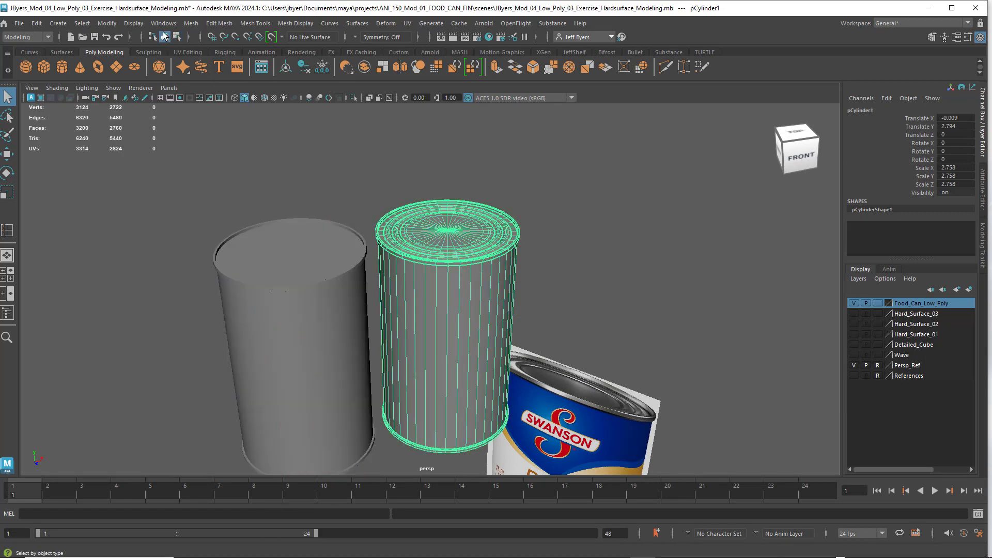
{"action": "left_click", "coordinate": [323, 304]}
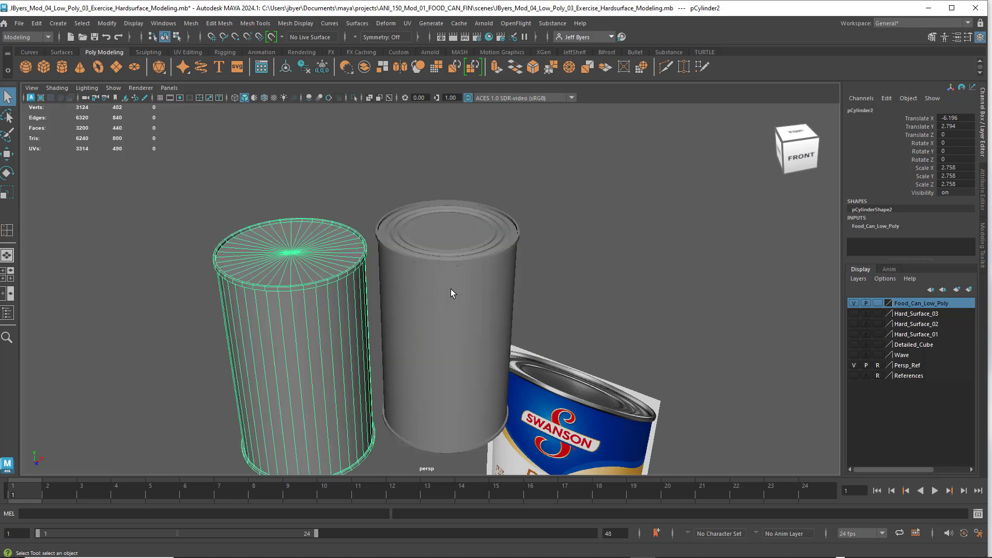
{"action": "left_click", "coordinate": [450, 290]}
{"action": "left_click", "coordinate": [321, 316]}
{"action": "left_click", "coordinate": [521, 284]}
{"action": "left_click", "coordinate": [494, 287]}
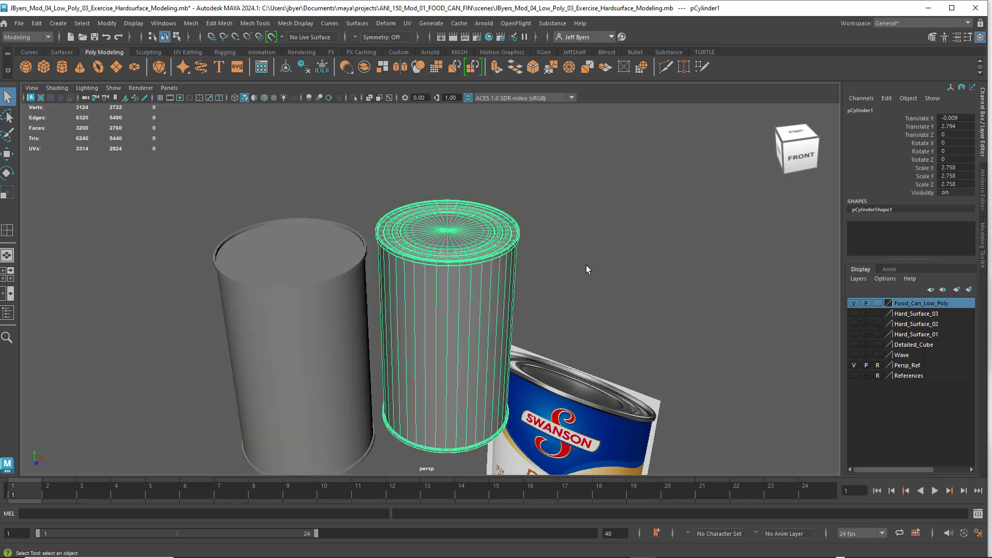
Duplicate the detailed can and move the copy along X to 6.387, on the side opposite the low-poly can
{"action": "mouse_move", "coordinate": [587, 271]}
{"action": "left_mouse_down", "text": "alt"}
{"action": "mouse_move", "coordinate": [587, 246]}
{"action": "mouse_move", "coordinate": [578, 258]}
{"action": "left_mouse_up", "text": "alt"}
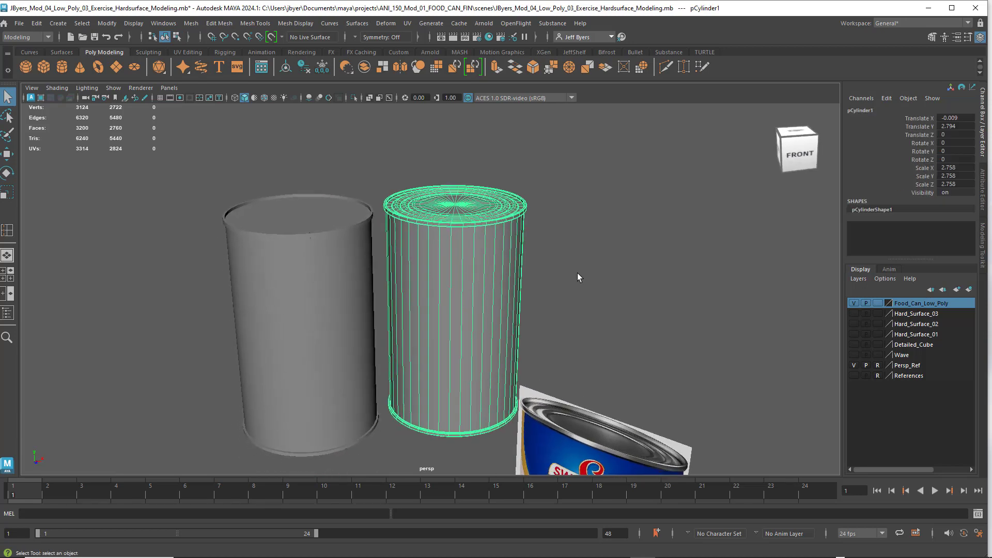
{"action": "key", "text": "ctrl+d"}
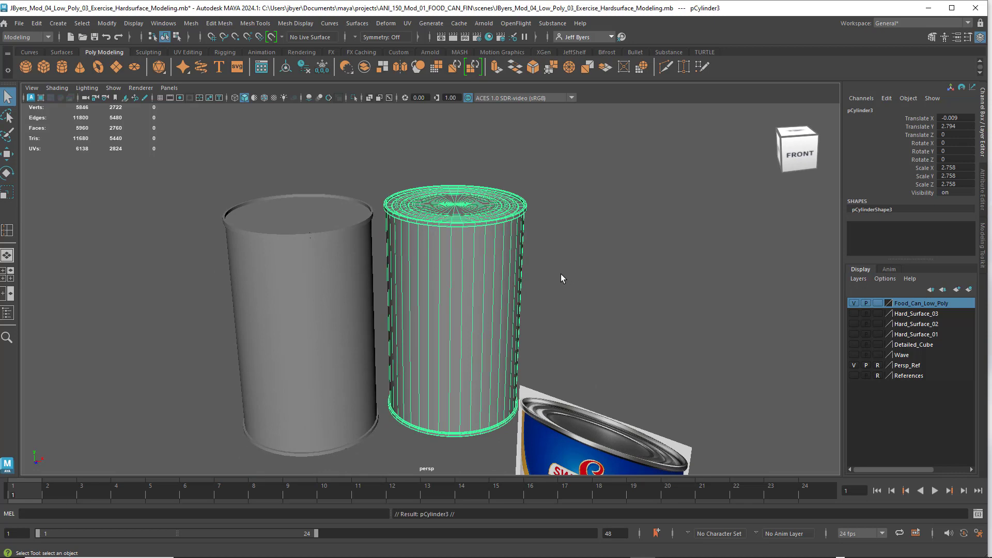
{"action": "key", "text": "w"}
{"action": "left_click_drag", "start_coordinate": [505, 299], "coordinate": [647, 284]}
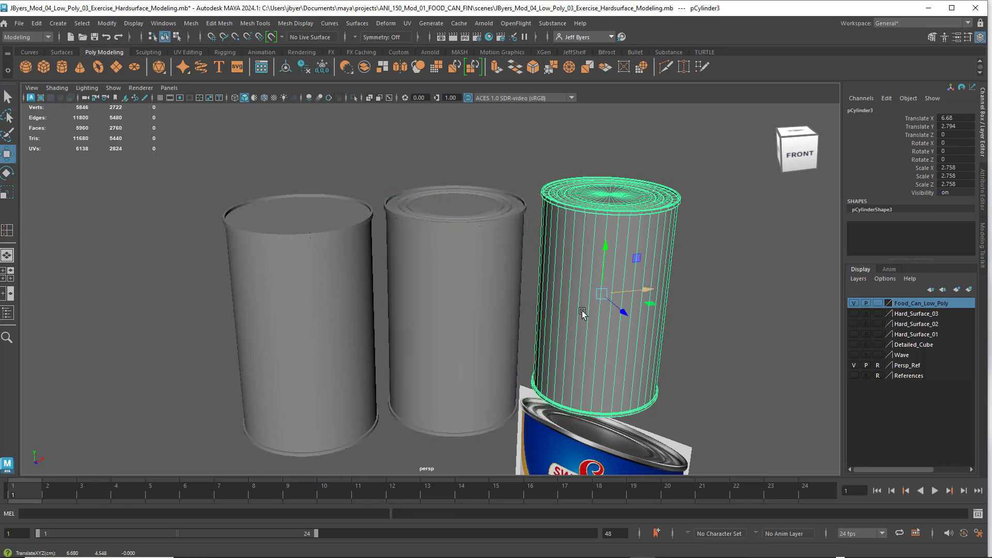
{"action": "left_click_drag", "start_coordinate": [582, 312], "coordinate": [588, 323], "text": "alt"}
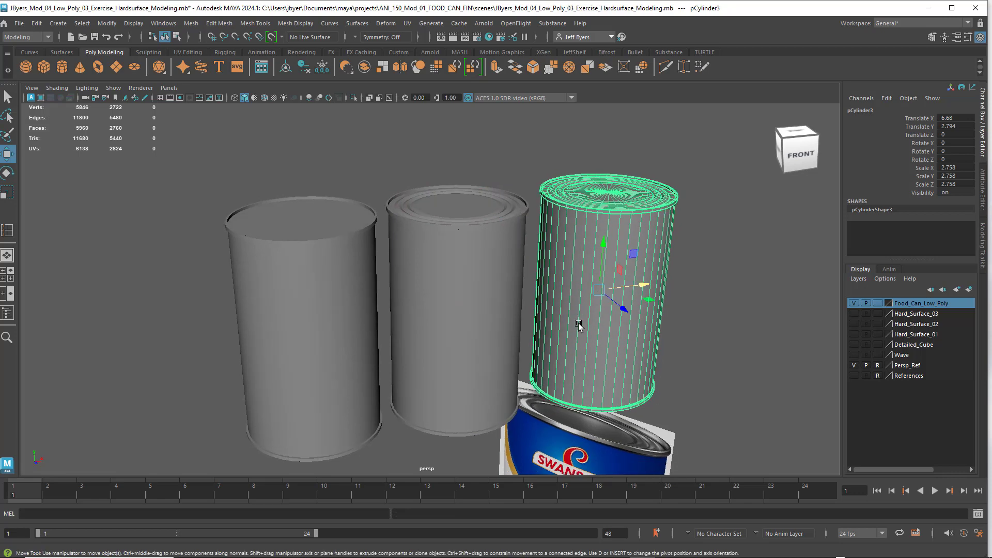
{"action": "left_click_drag", "start_coordinate": [594, 303], "coordinate": [644, 299], "text": "alt"}
{"action": "left_click_drag", "start_coordinate": [558, 299], "coordinate": [585, 304], "text": "alt"}
{"action": "left_click_drag", "start_coordinate": [642, 288], "coordinate": [646, 290]}
{"action": "left_click_drag", "start_coordinate": [467, 284], "coordinate": [460, 285], "text": "alt"}
{"action": "left_click_drag", "start_coordinate": [654, 304], "coordinate": [652, 302]}
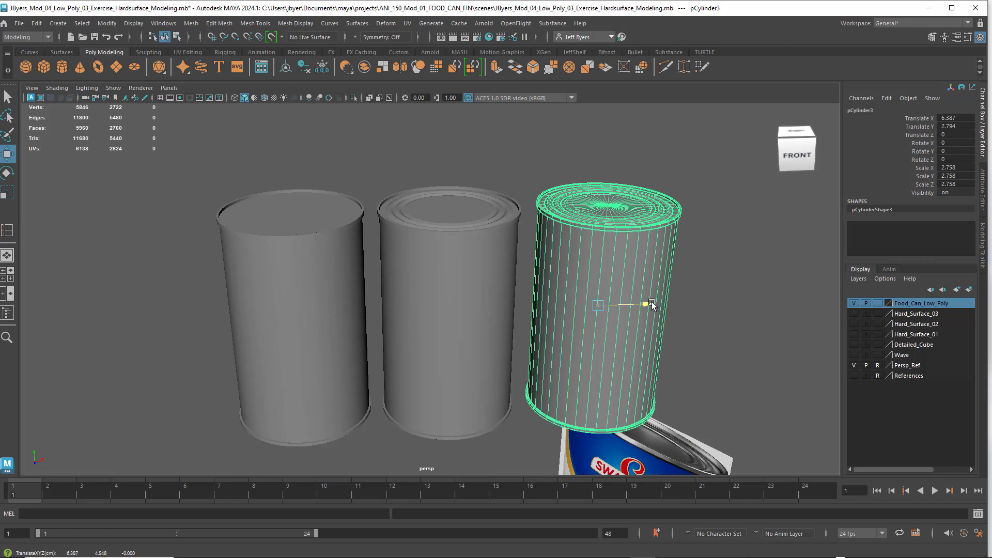
Apply Smooth to the new can copy with 2 exponential division levels and OpenSubdiv Catmull-Clark subdivision, then return to object mode
{"action": "left_click_drag", "start_coordinate": [483, 295], "coordinate": [430, 283], "text": "alt"}
{"action": "left_click_drag", "start_coordinate": [496, 265], "coordinate": [484, 309], "text": "alt"}
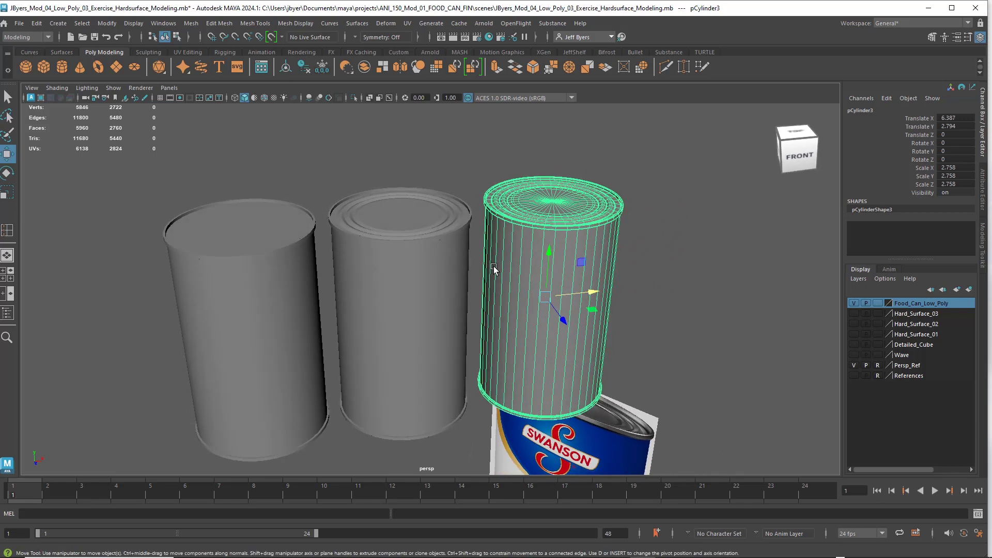
{"action": "key", "text": "space"}
{"action": "key", "text": "space"}
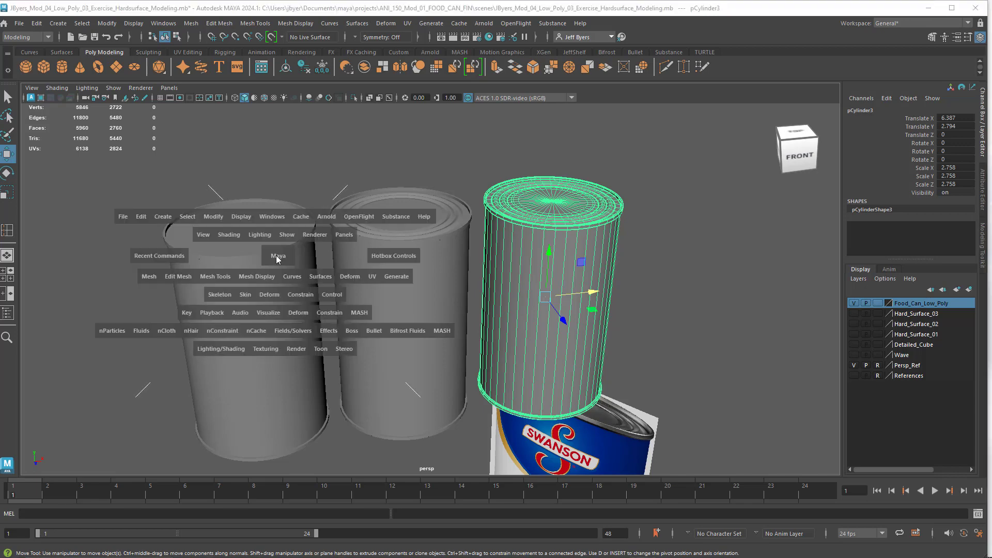
{"action": "left_click", "coordinate": [149, 277]}
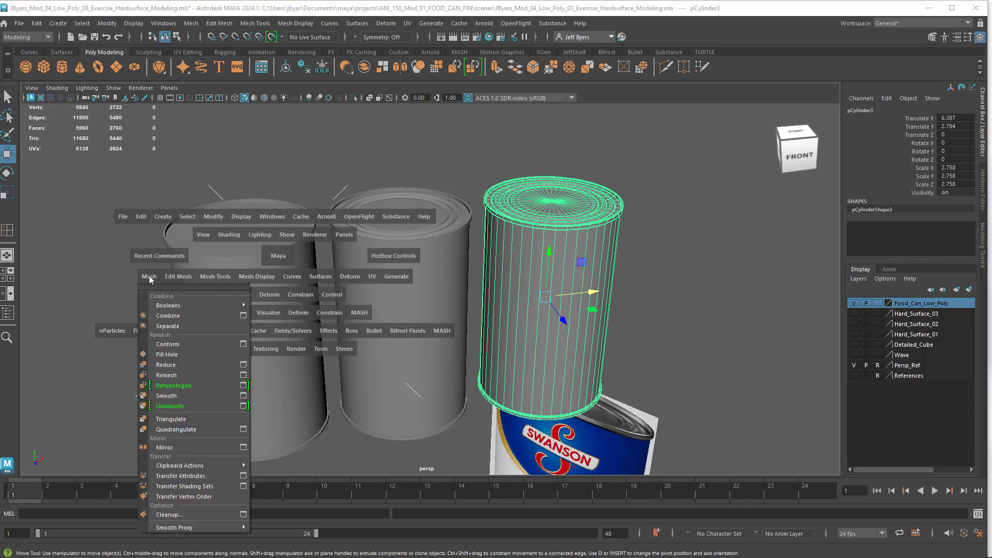
{"action": "left_click", "coordinate": [243, 396]}
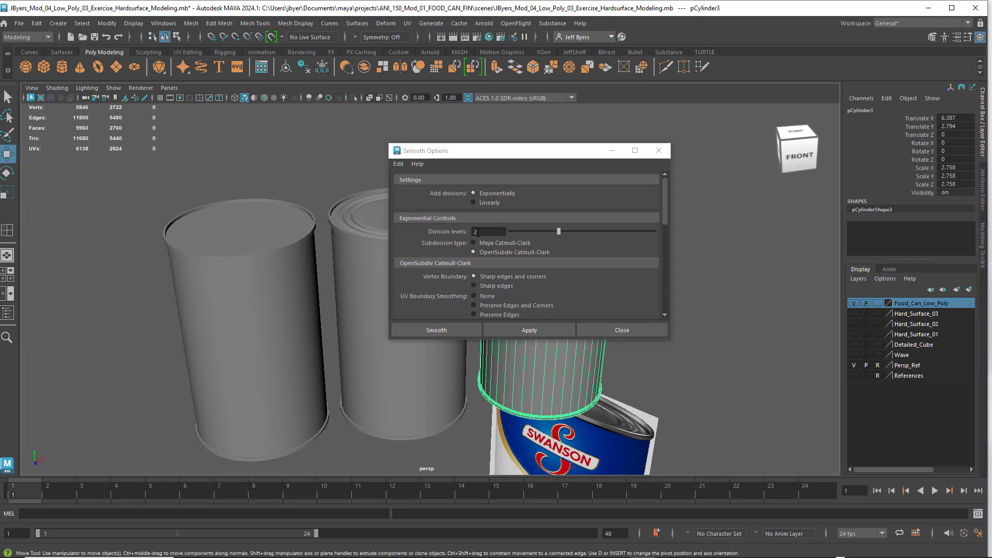
{"action": "left_click", "coordinate": [436, 331]}
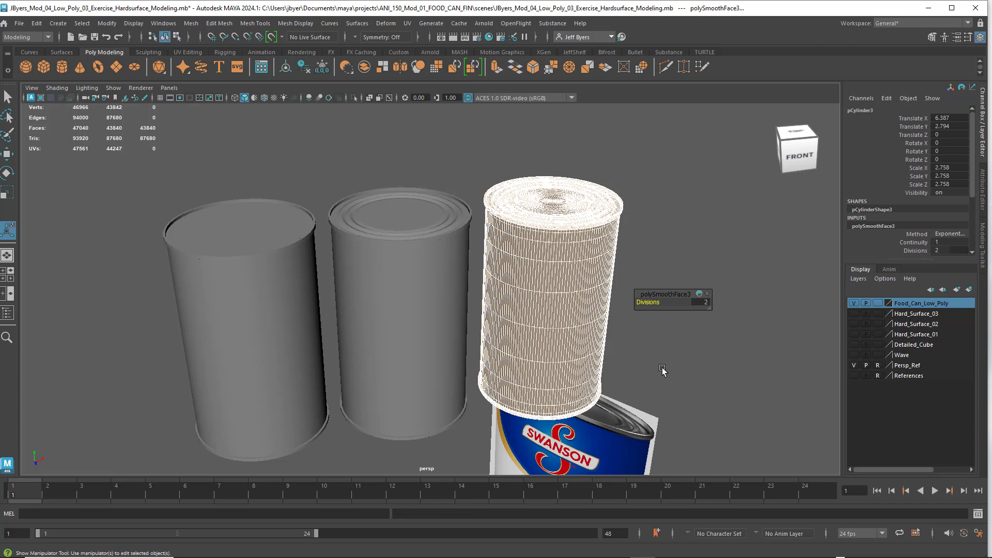
{"action": "left_click", "coordinate": [665, 369]}
{"action": "right_click_drag", "start_coordinate": [565, 288], "coordinate": [554, 326]}
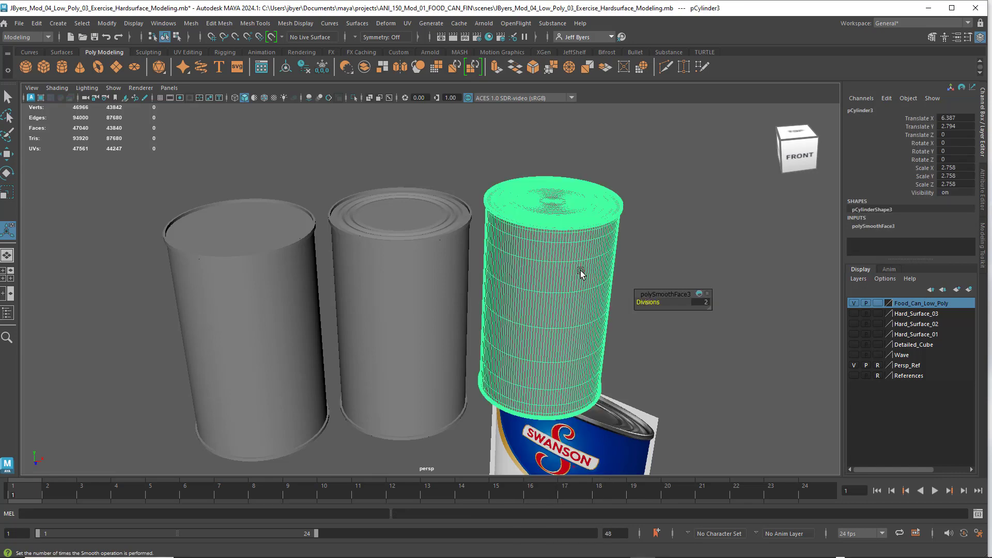
{"action": "left_click_drag", "start_coordinate": [629, 266], "coordinate": [649, 247], "text": "alt"}
{"action": "left_click", "coordinate": [641, 257]}
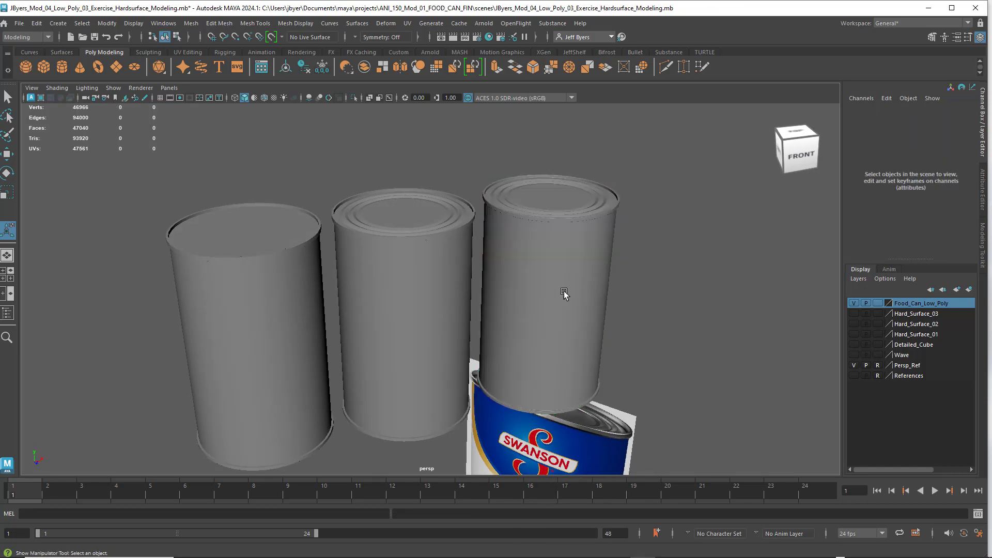
Compare the low-poly, detailed and smoothed cans side by side, examining their caps and the smoothed can's wireframe density
{"action": "left_click_drag", "start_coordinate": [565, 293], "coordinate": [550, 312], "text": "alt"}
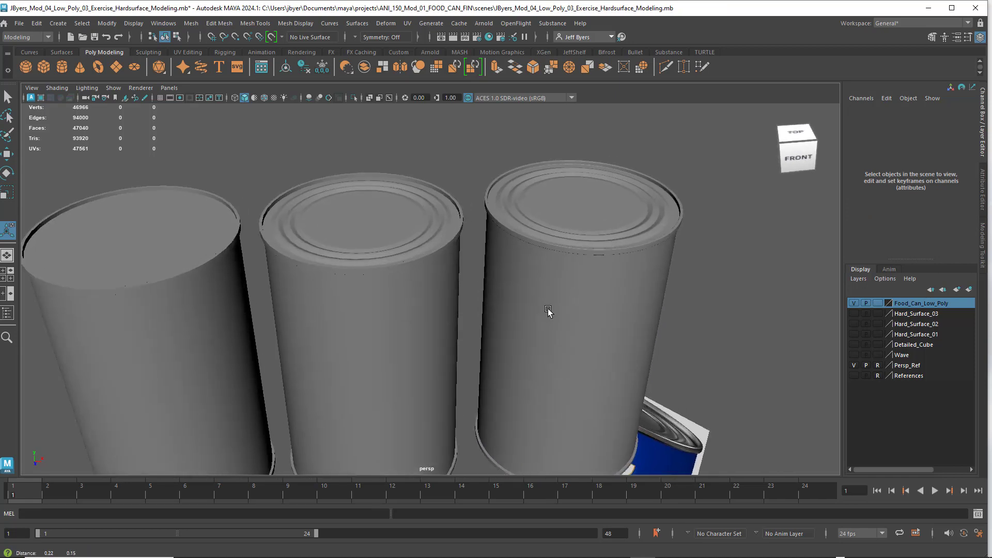
{"action": "left_click", "coordinate": [609, 309]}
{"action": "left_click_drag", "start_coordinate": [576, 254], "coordinate": [569, 250], "text": "alt"}
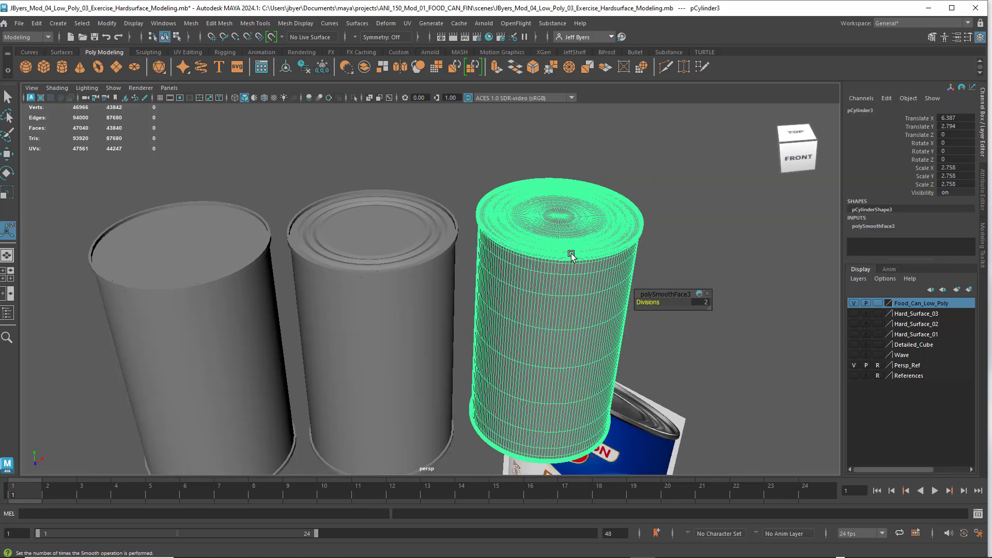
{"action": "left_click_drag", "start_coordinate": [671, 255], "coordinate": [672, 245], "text": "alt"}
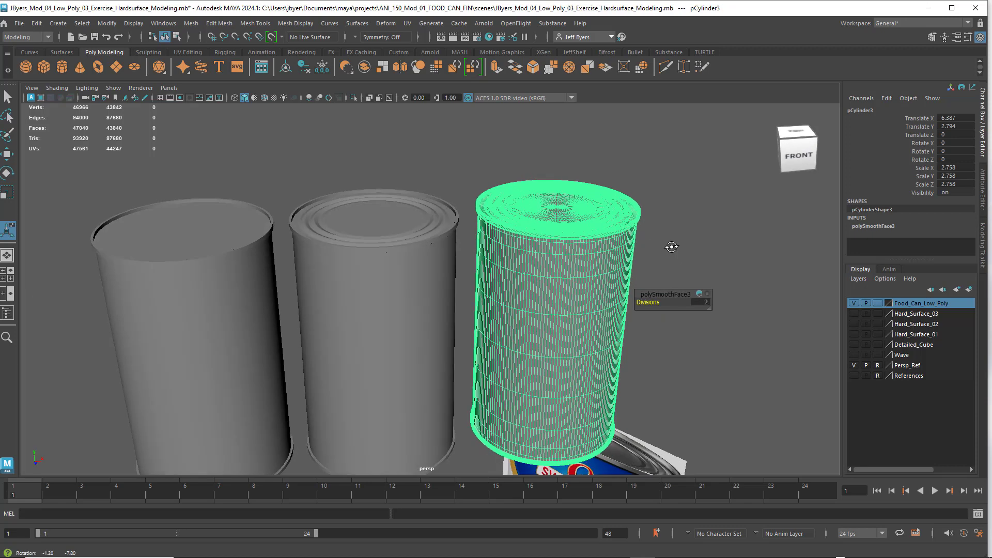
{"action": "left_click", "coordinate": [670, 244]}
{"action": "left_click_drag", "start_coordinate": [590, 260], "coordinate": [596, 262], "text": "alt"}
{"action": "scroll", "coordinate": [594, 264], "scroll_direction": "down", "scroll_amount": 3}
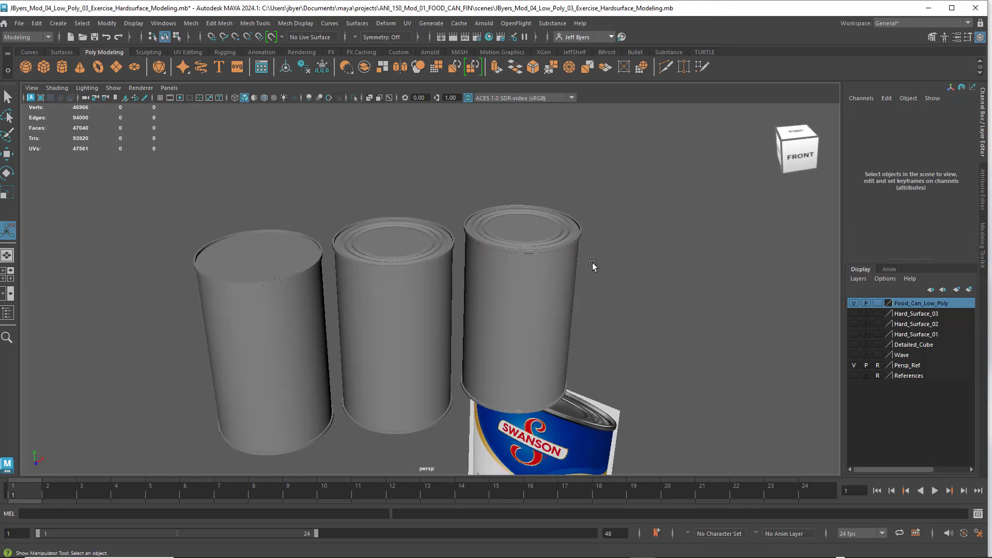
{"action": "middle_click_drag", "start_coordinate": [540, 277], "coordinate": [576, 270], "text": "alt"}
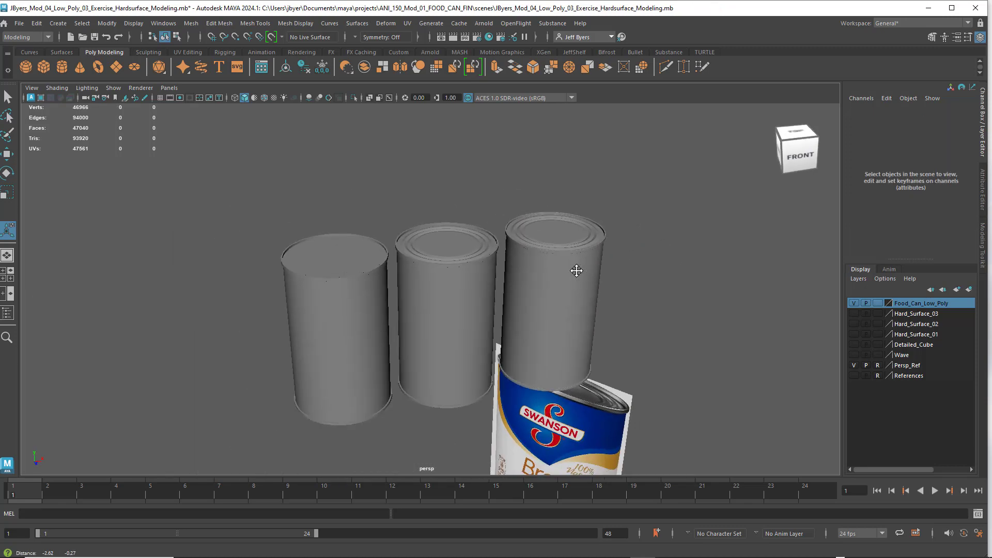
Select the low-poly, detailed and smoothed cans in turn to compare their wireframes and polygon counts, ending with nothing selected
{"action": "left_click", "coordinate": [328, 306]}
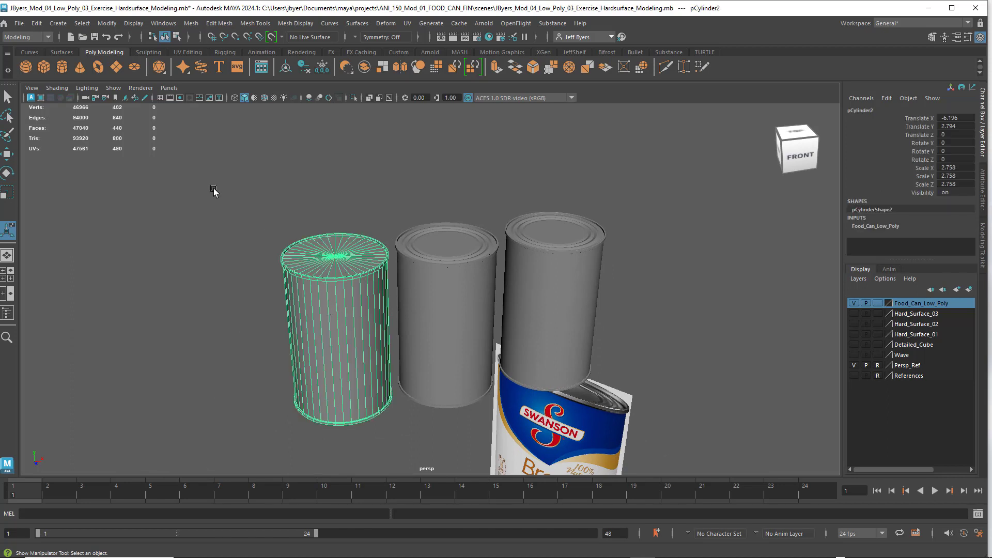
{"action": "left_click", "coordinate": [570, 302]}
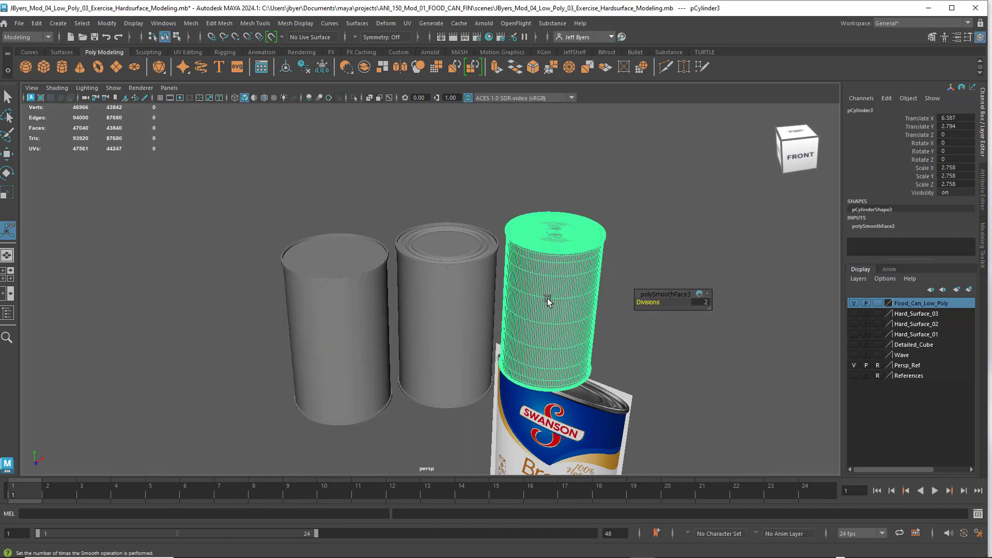
{"action": "left_click", "coordinate": [321, 317]}
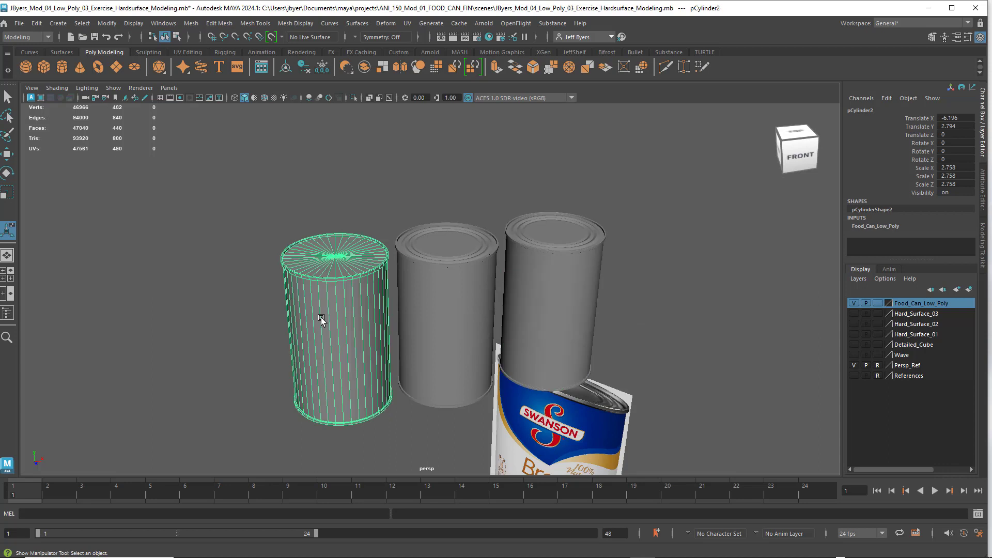
{"action": "left_click", "coordinate": [566, 287]}
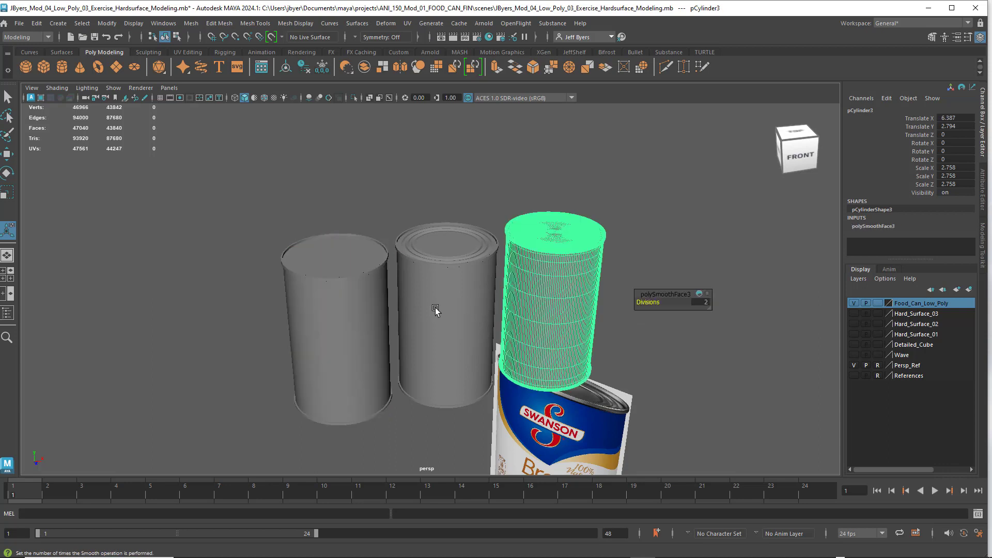
{"action": "left_click", "coordinate": [446, 255]}
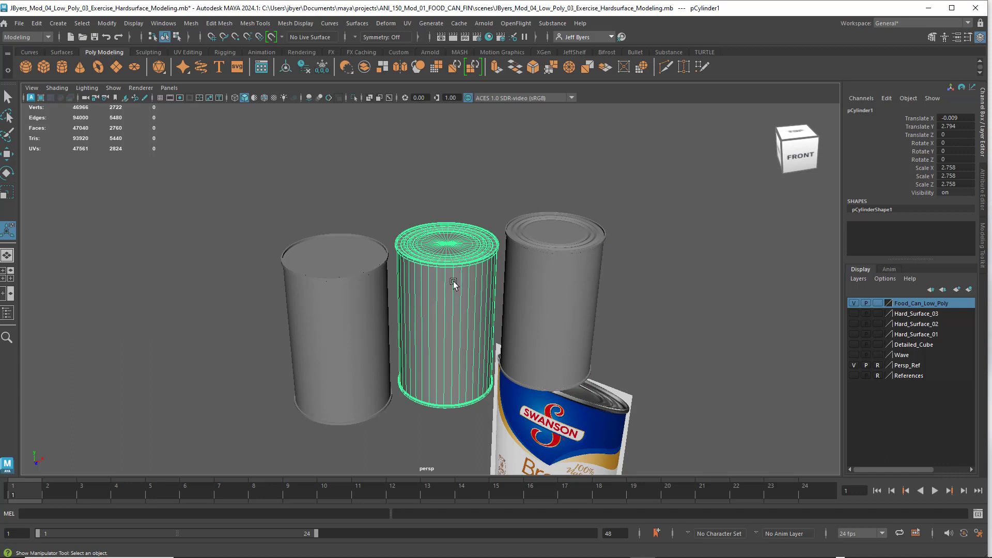
{"action": "left_click", "coordinate": [344, 319]}
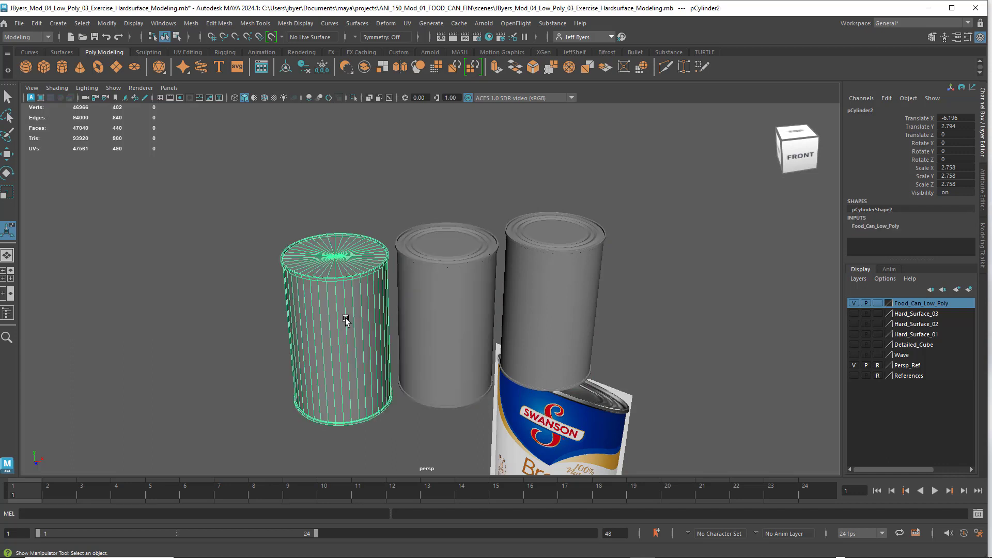
{"action": "left_click", "coordinate": [471, 306]}
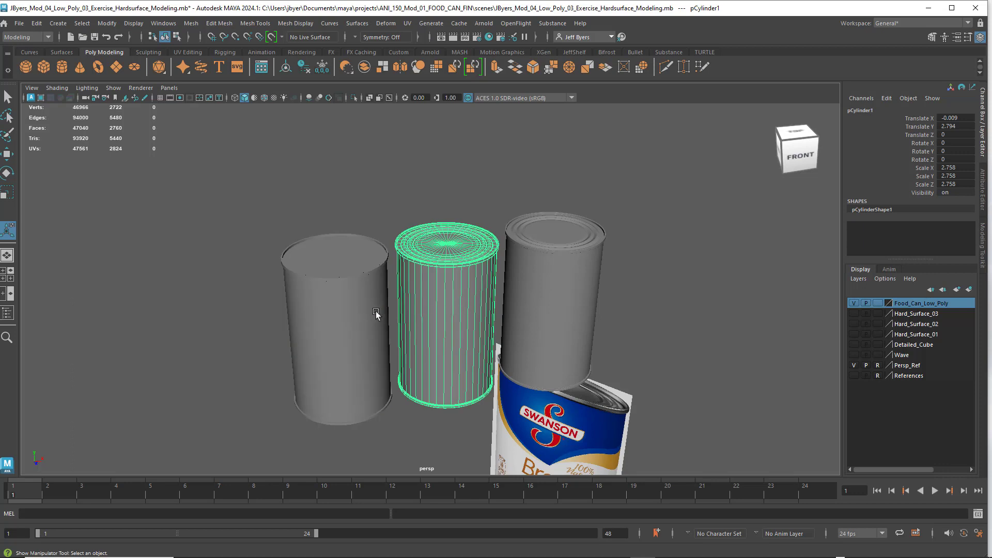
{"action": "left_click", "coordinate": [357, 317]}
{"action": "left_click", "coordinate": [481, 305]}
{"action": "left_click", "coordinate": [363, 318]}
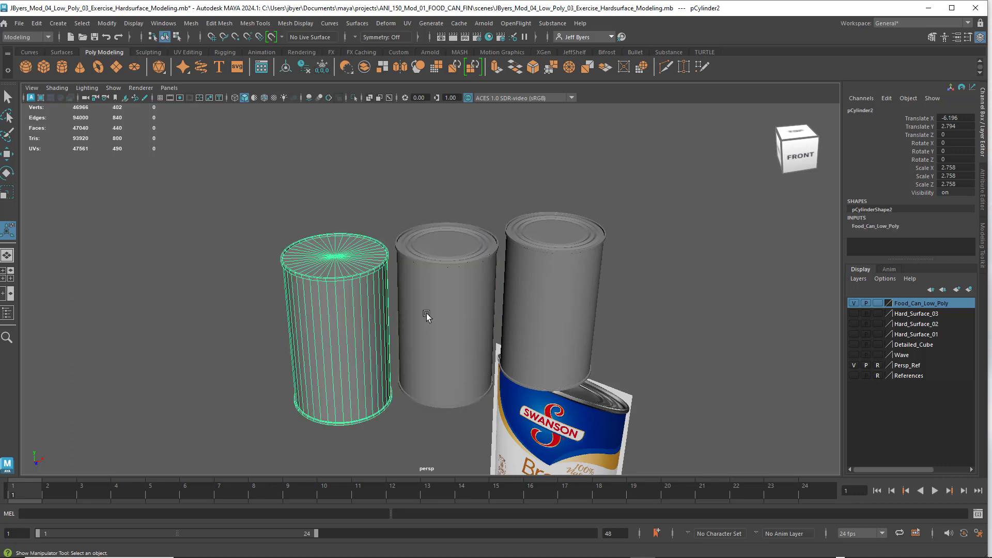
{"action": "left_click", "coordinate": [452, 312]}
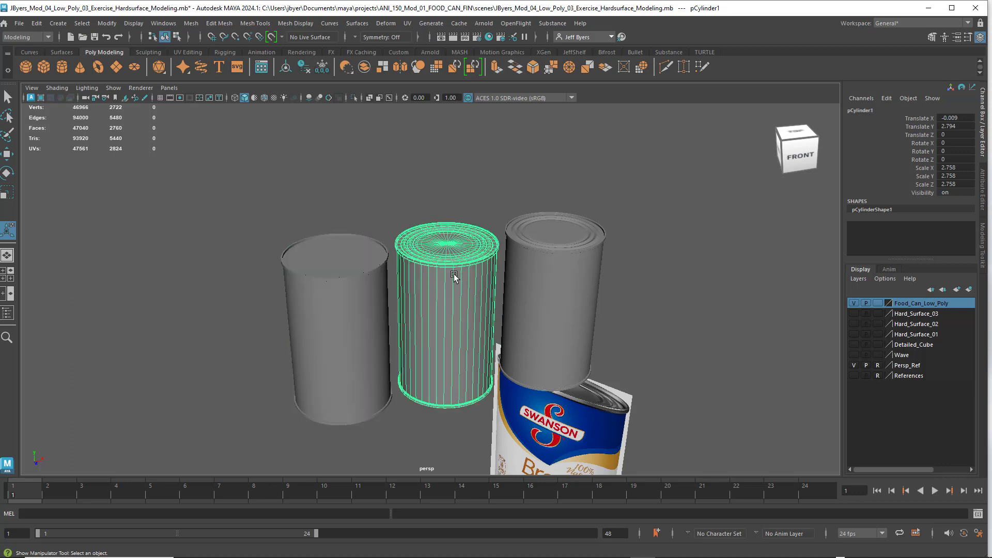
{"action": "left_click", "coordinate": [617, 291]}
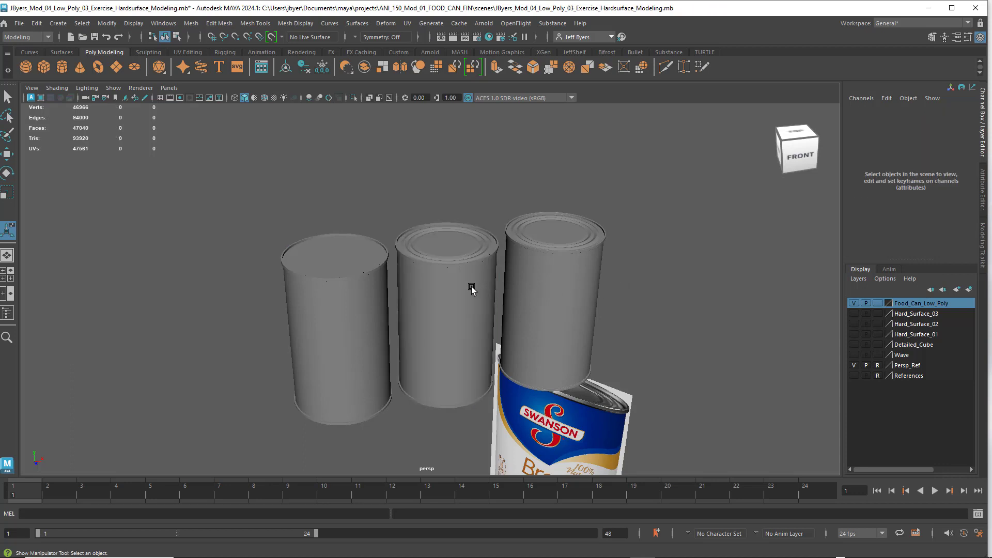
Compare the smoothed can's mesh density with the low-poly can's by selecting each alternately, ending on the low-poly can
{"action": "scroll", "coordinate": [455, 290], "scroll_direction": "up", "scroll_amount": 2}
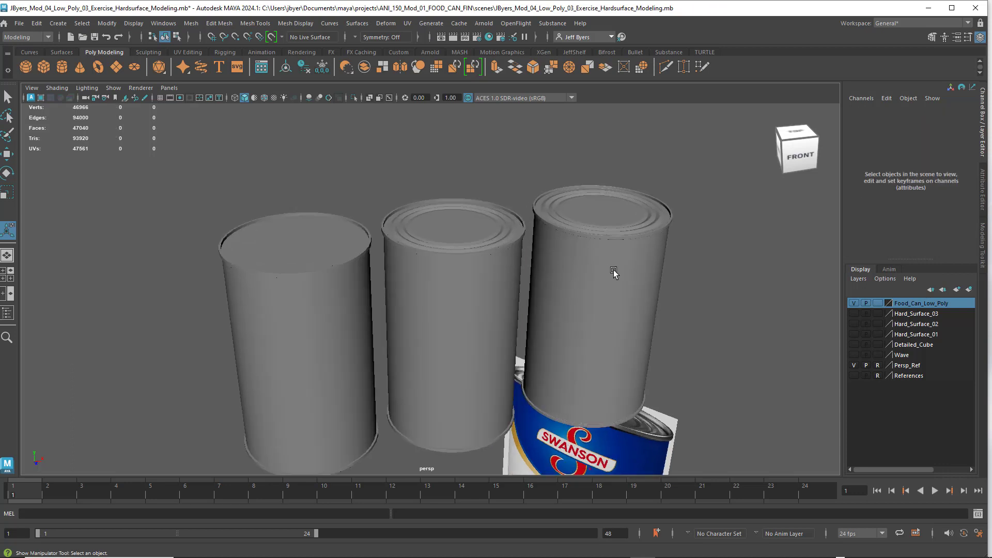
{"action": "left_click", "coordinate": [614, 272]}
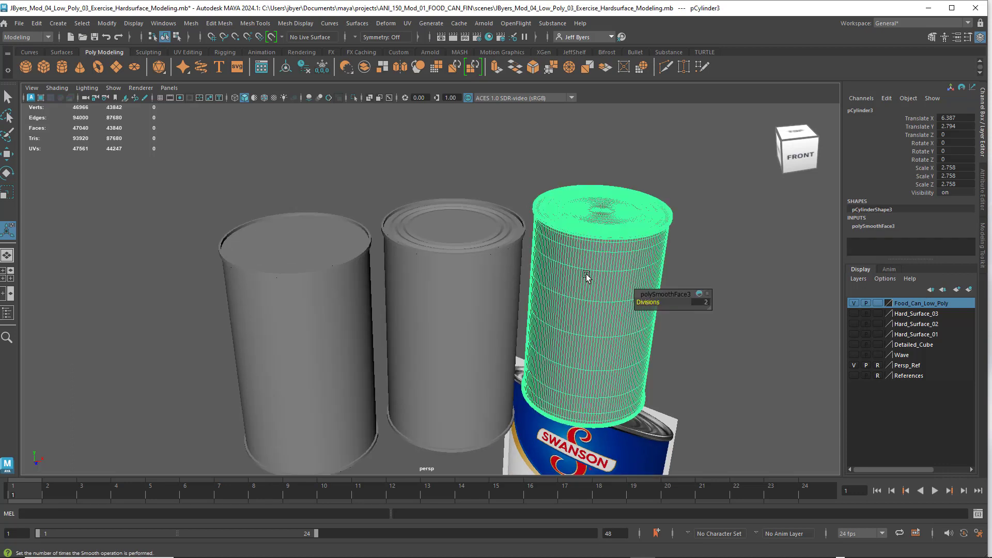
{"action": "left_click", "coordinate": [736, 285]}
{"action": "left_click", "coordinate": [322, 301]}
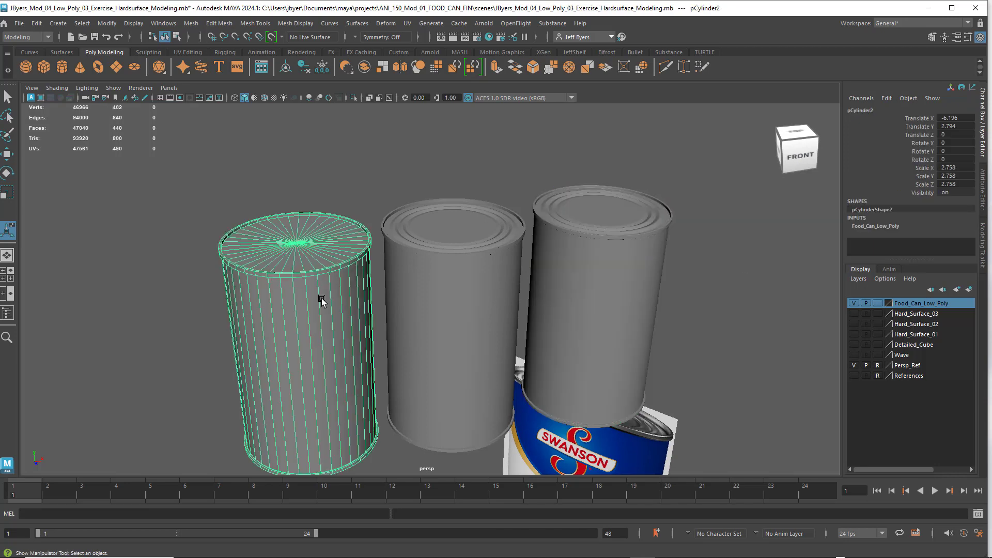
{"action": "scroll", "coordinate": [348, 319], "scroll_direction": "down", "scroll_amount": 1}
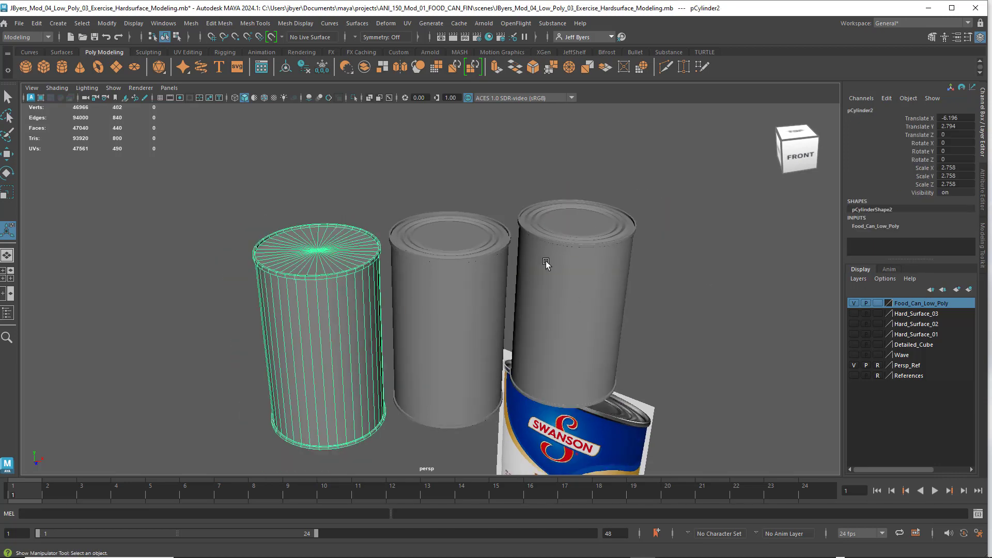
{"action": "left_click", "coordinate": [615, 285]}
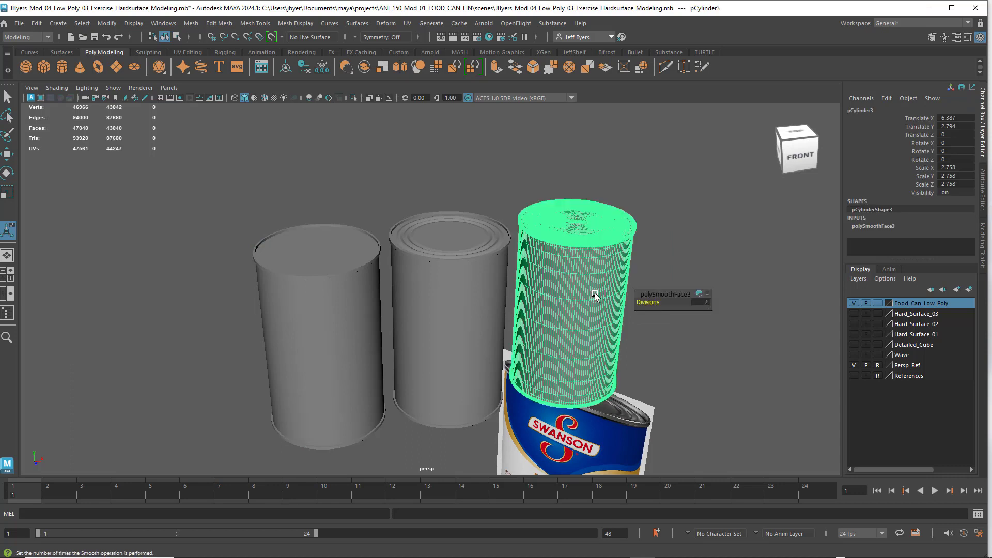
{"action": "left_click", "coordinate": [318, 312]}
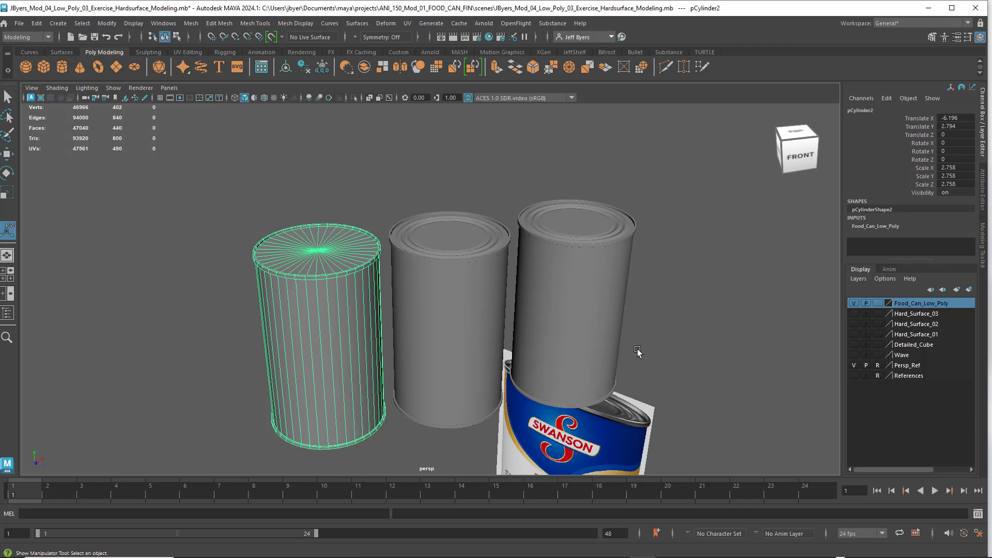
Review the topology of all three can versions again, selecting each one individually and ending on the smoothed can
{"action": "scroll", "coordinate": [641, 350], "scroll_direction": "up", "scroll_amount": 4}
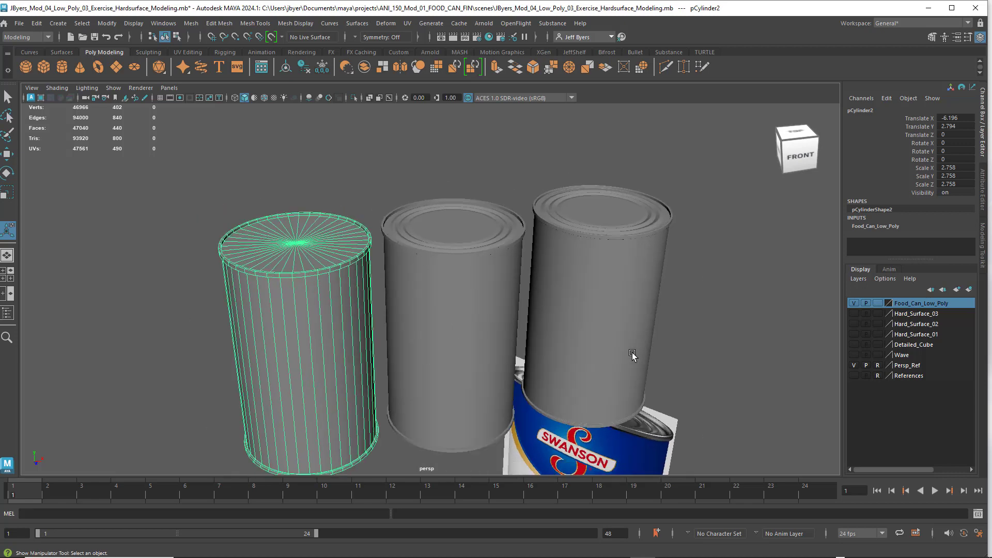
{"action": "middle_click_drag", "start_coordinate": [632, 353], "coordinate": [635, 324], "text": "alt"}
{"action": "left_click", "coordinate": [622, 293]}
{"action": "left_click", "coordinate": [479, 297]}
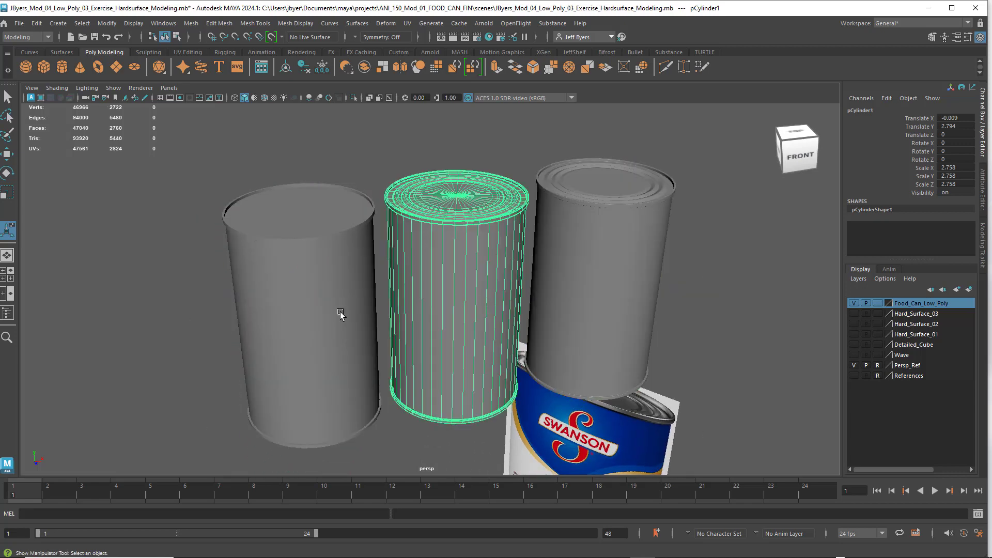
{"action": "left_click", "coordinate": [341, 311]}
{"action": "left_click", "coordinate": [596, 278]}
{"action": "left_click", "coordinate": [489, 285]}
{"action": "left_click", "coordinate": [267, 273]}
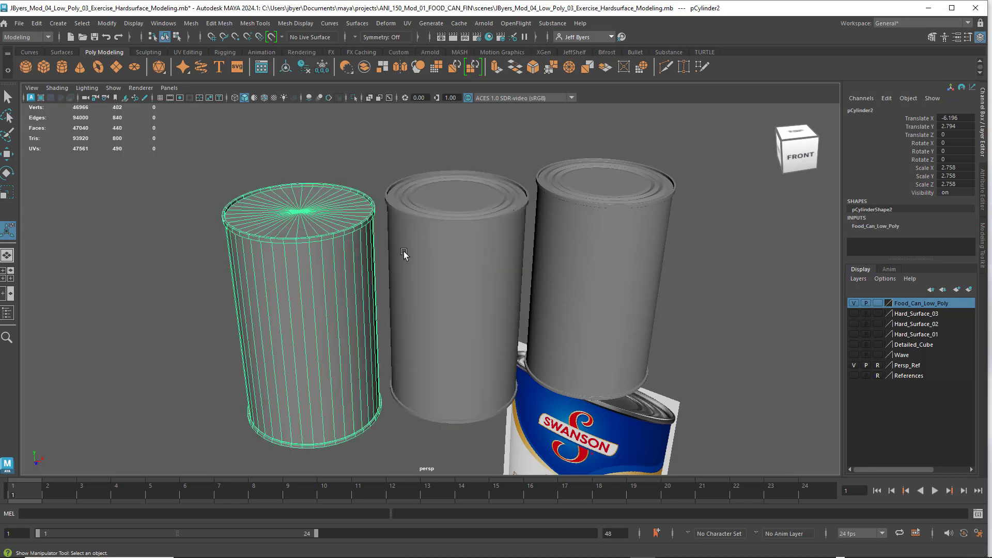
{"action": "left_click", "coordinate": [624, 209]}
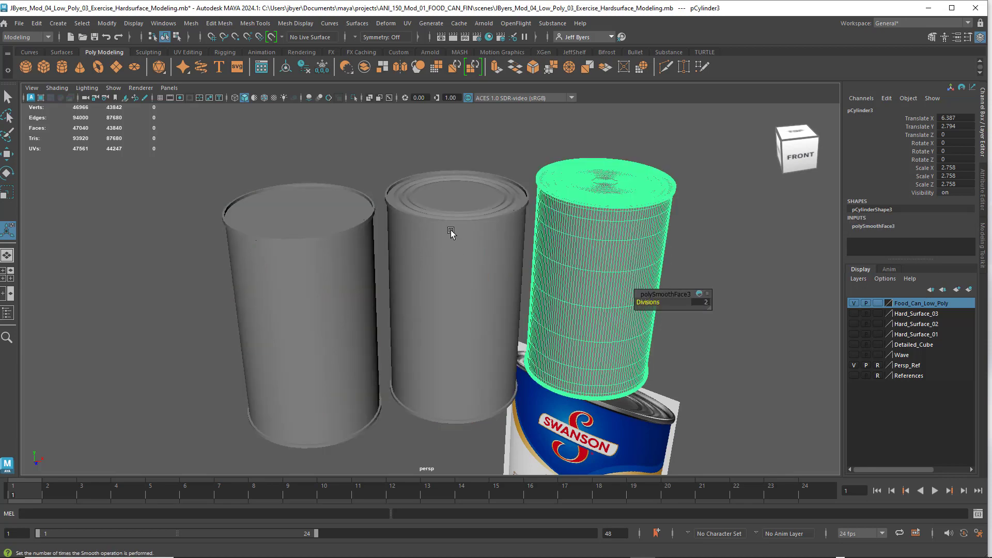